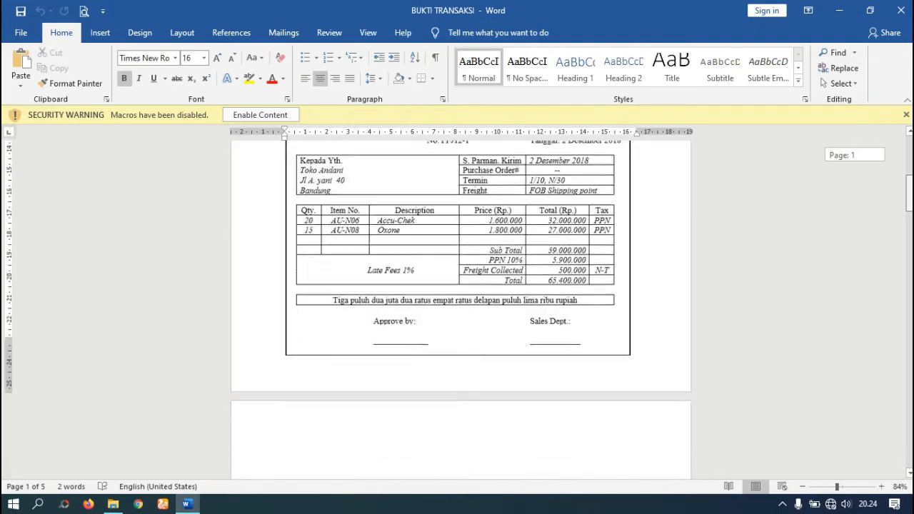
Look through the transaction documents in BUKTI TRANSAKSI, return to its first page and minimize Word
{"action": "scroll", "coordinate": [637, 326], "scroll_direction": "down", "scroll_amount": 15}
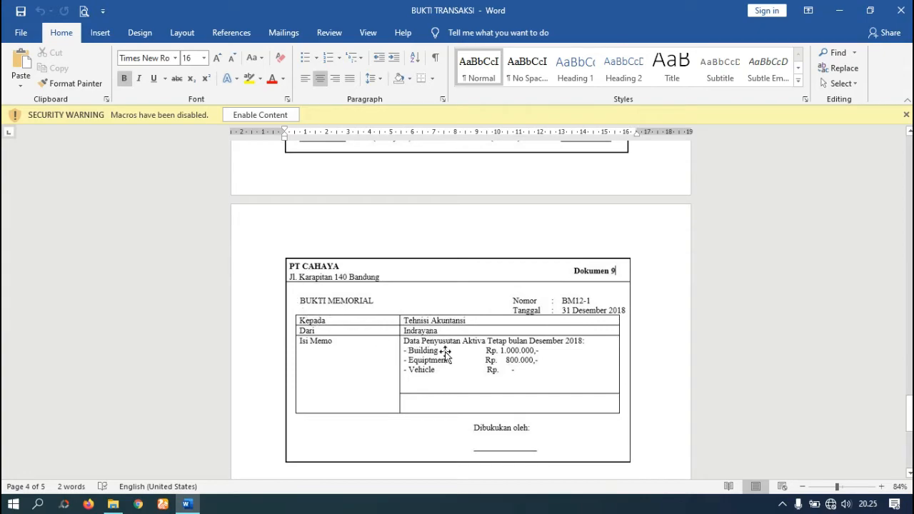
{"action": "left_click_drag", "start_coordinate": [909, 414], "coordinate": [909, 147]}
{"action": "left_click", "coordinate": [839, 12]}
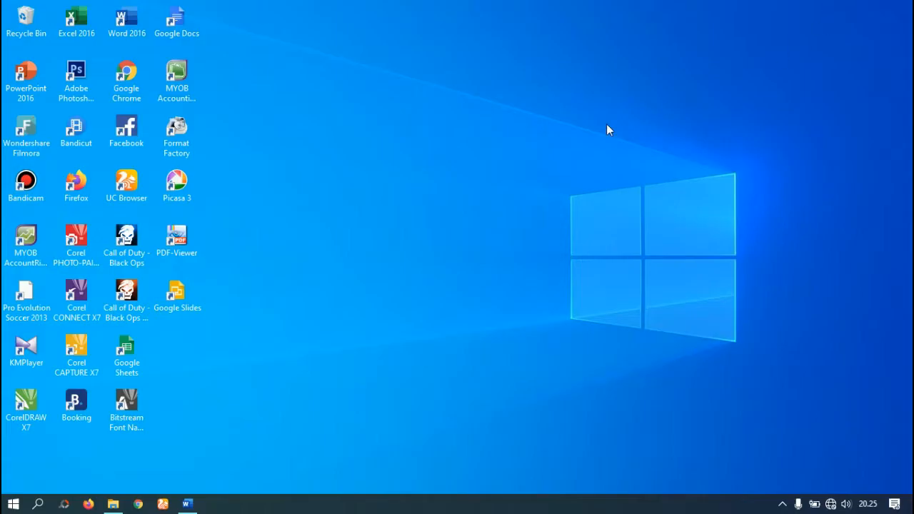
Launch MYOB Accounting and open the company file PT CAHAYA.myo from the Documents folder
{"action": "double_click", "coordinate": [177, 80]}
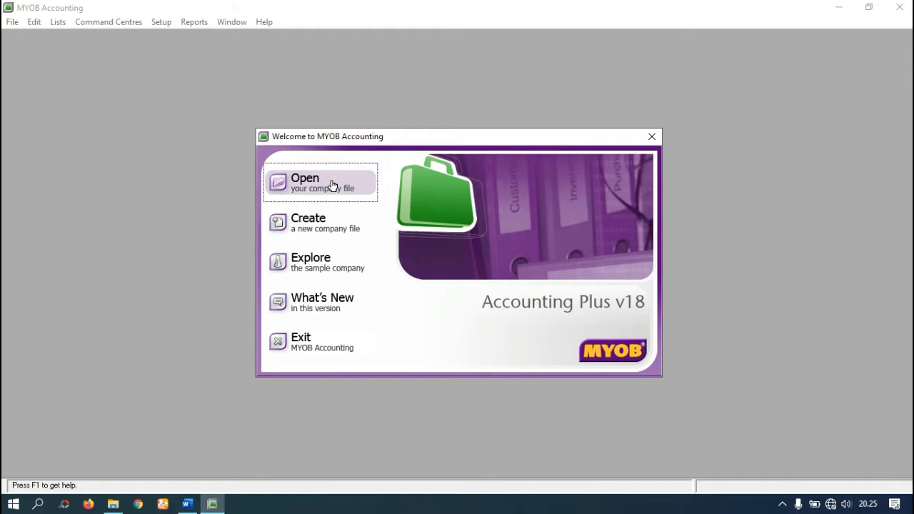
{"action": "left_click", "coordinate": [333, 186]}
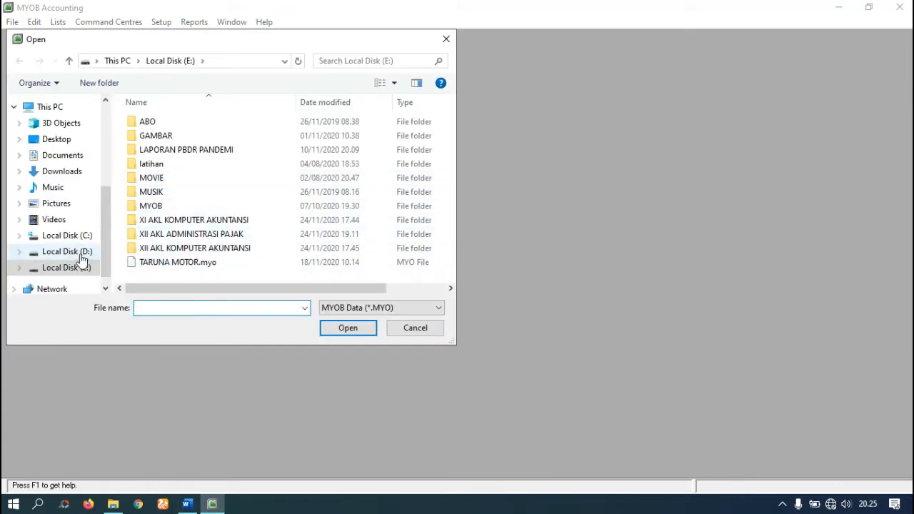
{"action": "left_click", "coordinate": [70, 157]}
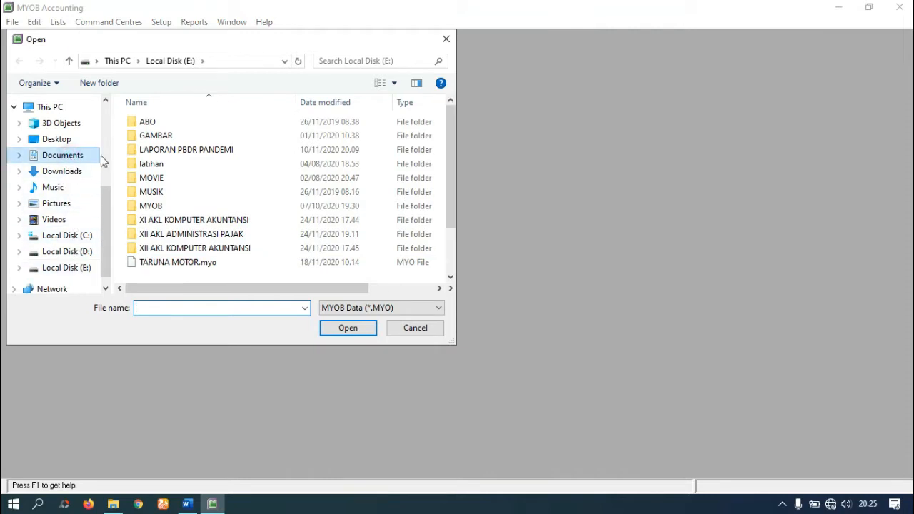
{"action": "left_click_drag", "start_coordinate": [453, 190], "coordinate": [449, 262]}
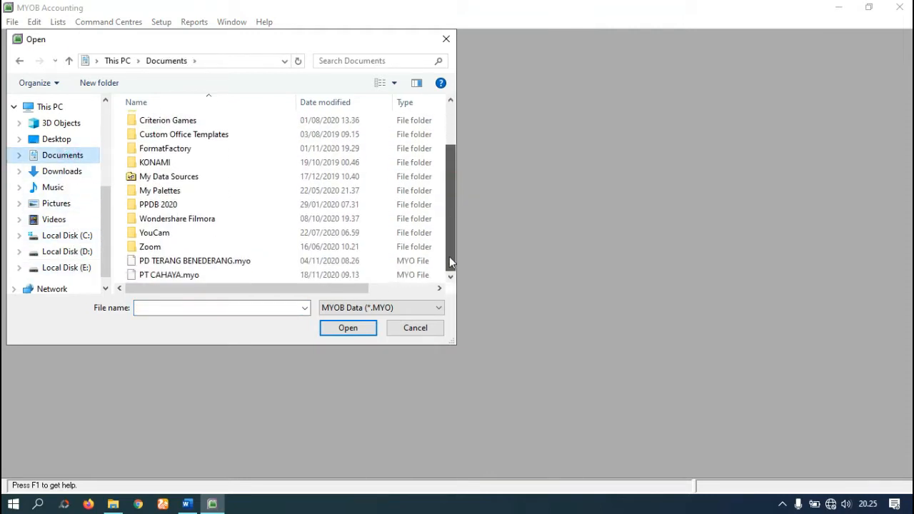
{"action": "left_click", "coordinate": [155, 276]}
{"action": "left_click", "coordinate": [345, 330]}
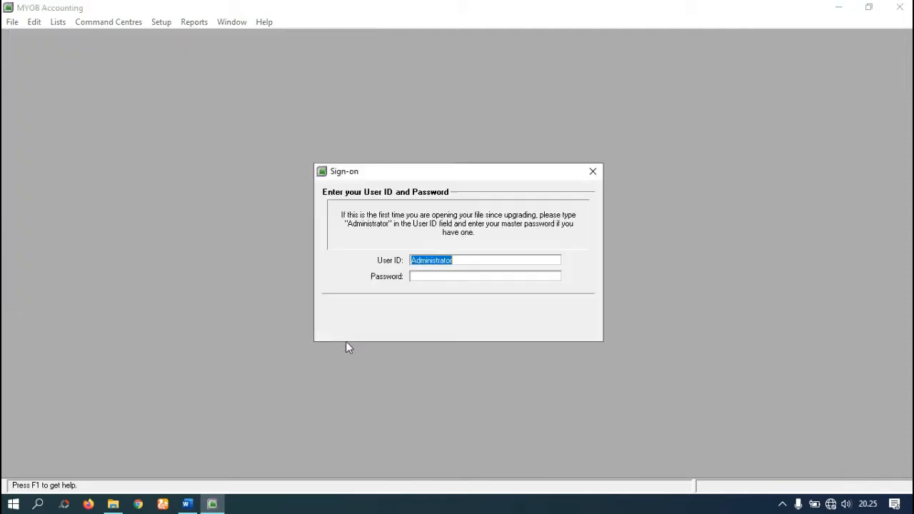
Sign on as Administrator, postpone the company file activation and maximize the Command Centre
{"action": "left_click", "coordinate": [566, 320]}
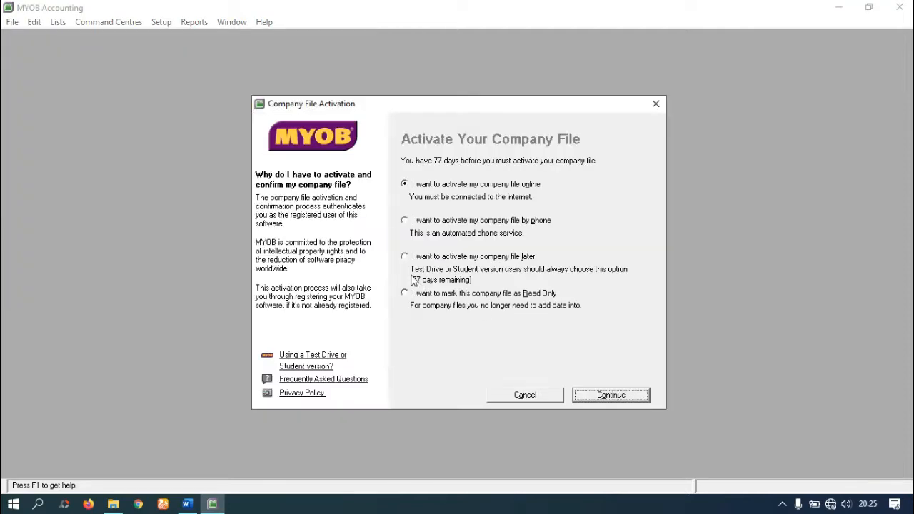
{"action": "left_click", "coordinate": [415, 258]}
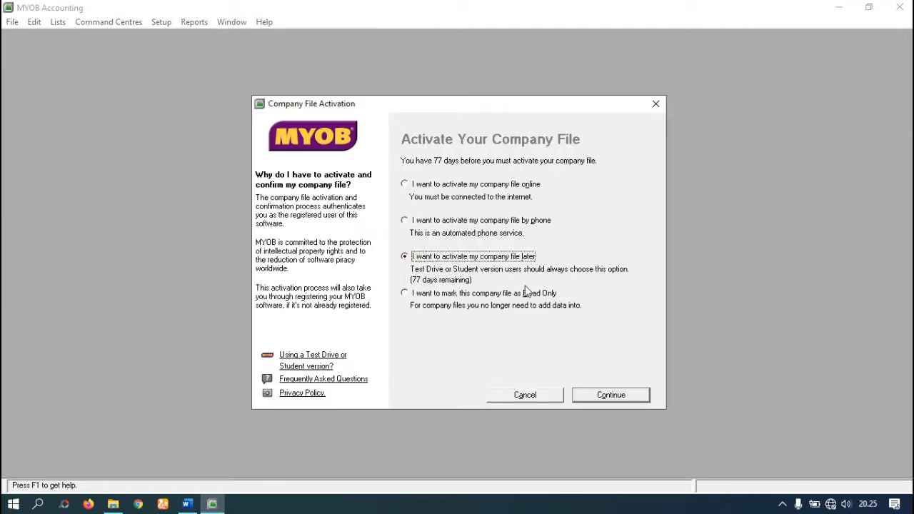
{"action": "left_click", "coordinate": [587, 397]}
{"action": "left_click", "coordinate": [465, 307]}
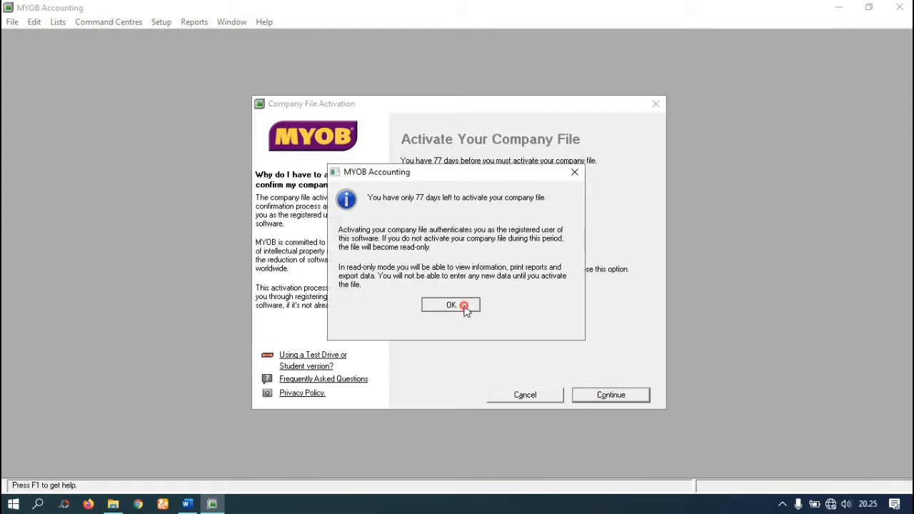
{"action": "left_click", "coordinate": [483, 356]}
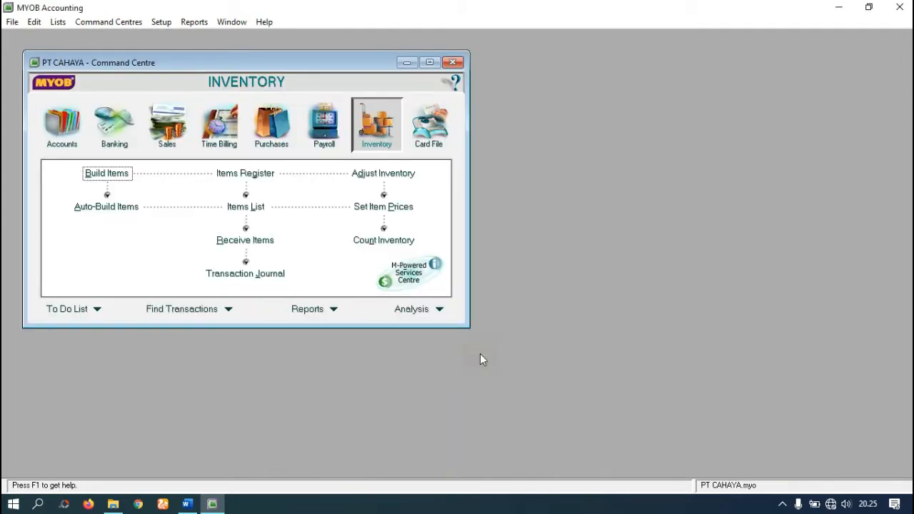
{"action": "left_click", "coordinate": [430, 63]}
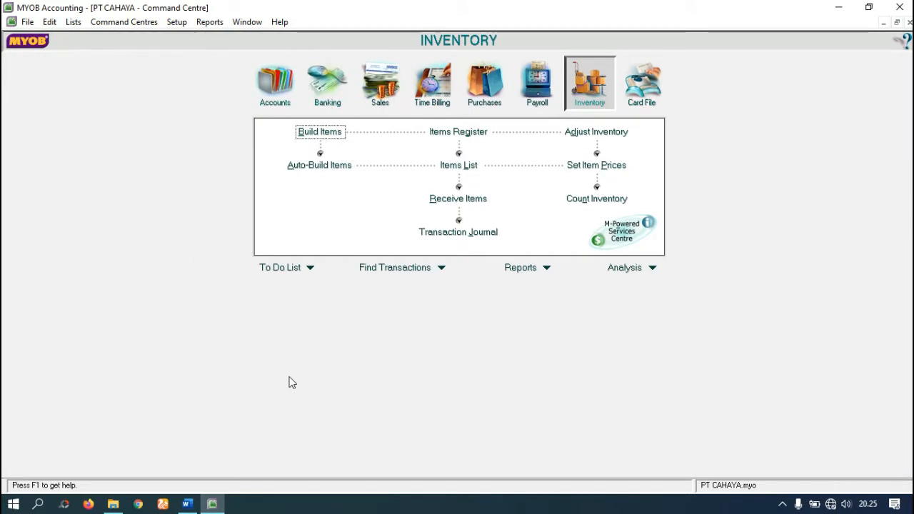
Review the petty cash voucher Dokumen 1 in the Word document and return to MYOB Accounting
{"action": "left_click", "coordinate": [187, 504]}
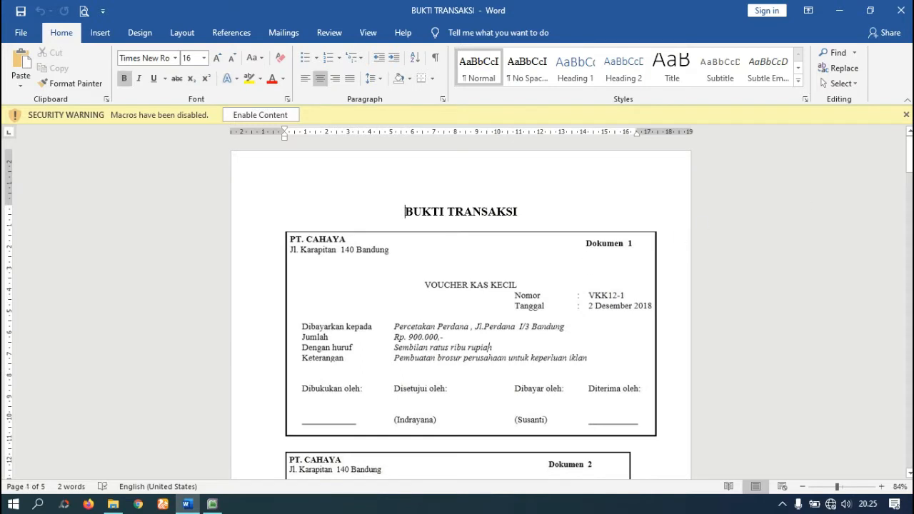
{"action": "scroll", "coordinate": [461, 312], "scroll_direction": "down", "scroll_amount": 3}
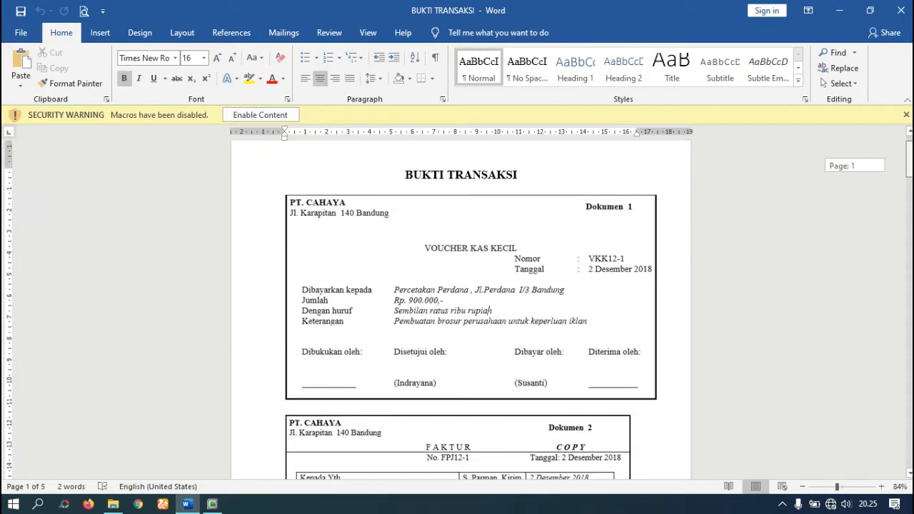
{"action": "scroll", "coordinate": [873, 173], "scroll_direction": "up", "scroll_amount": 1}
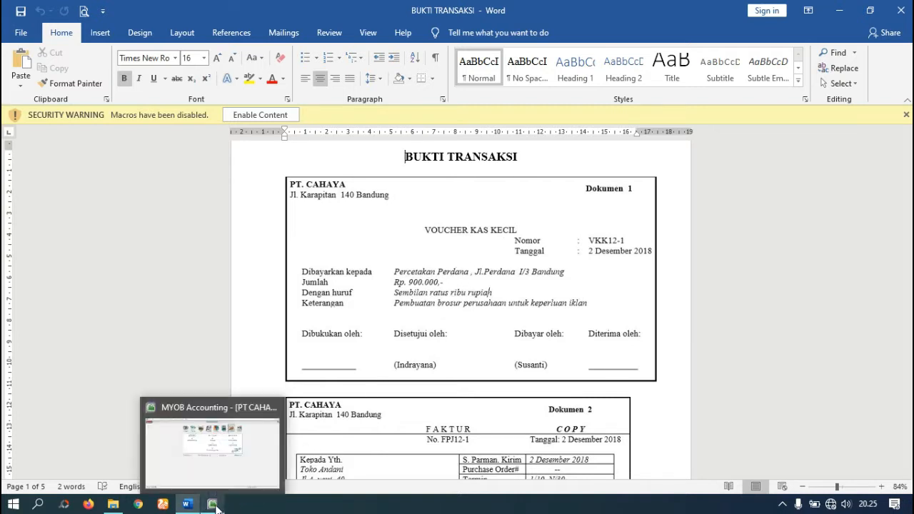
{"action": "left_click", "coordinate": [213, 505]}
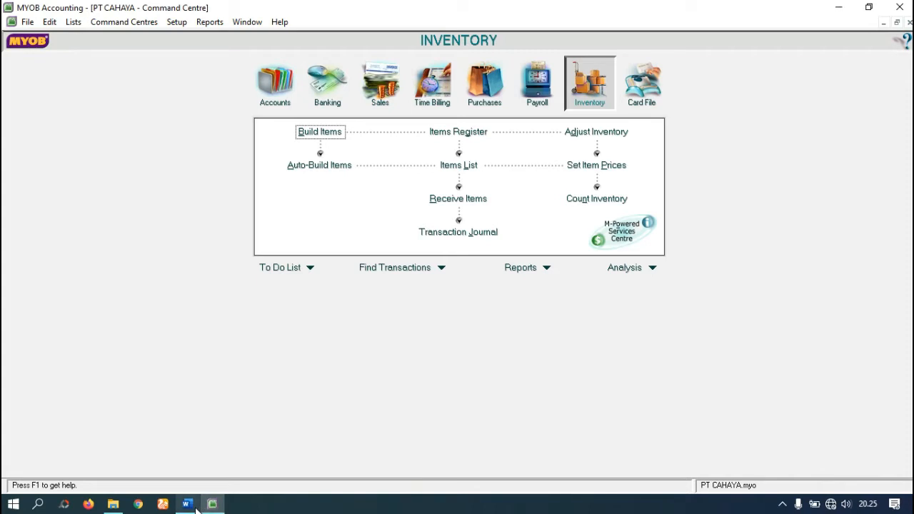
{"action": "mouse_move", "coordinate": [192, 505]}
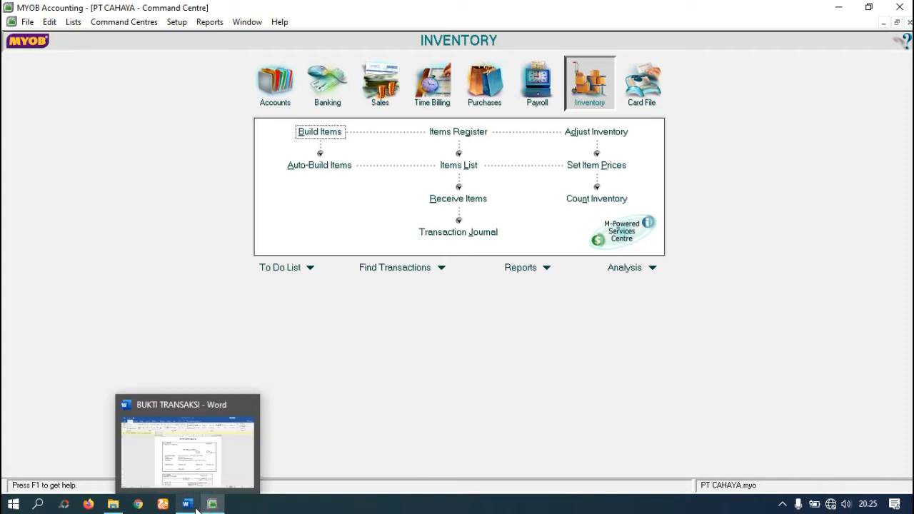
Go to the Banking command centre, check voucher Dokumen 1 in Word again and open a Spend Money transaction in MYOB Accounting
{"action": "left_click", "coordinate": [326, 83]}
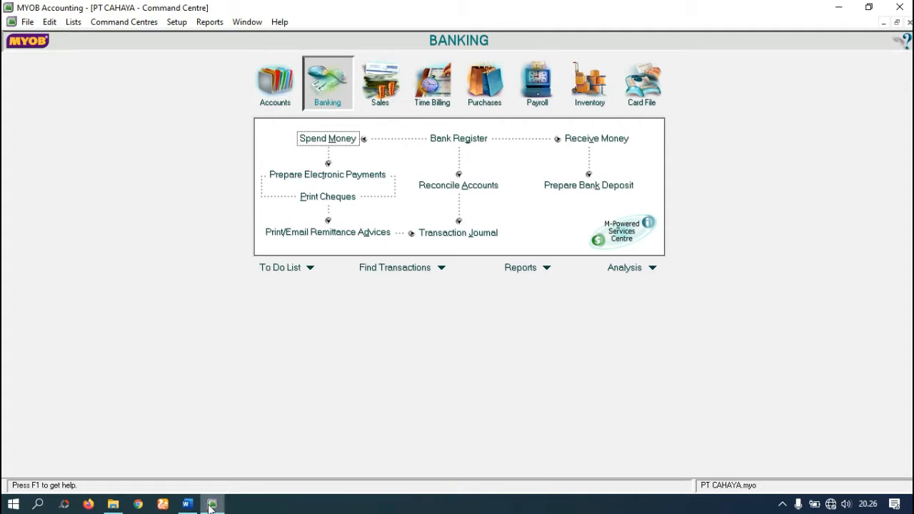
{"action": "left_click", "coordinate": [188, 504]}
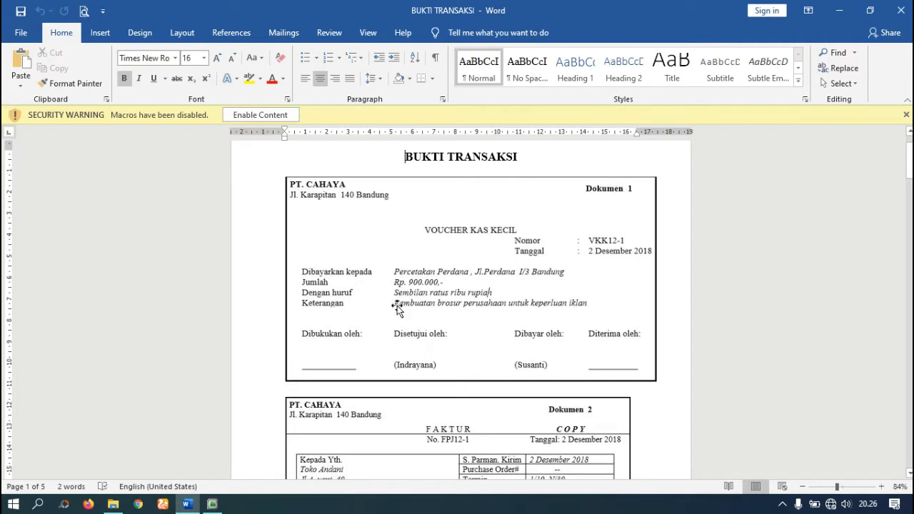
{"action": "left_click", "coordinate": [212, 504]}
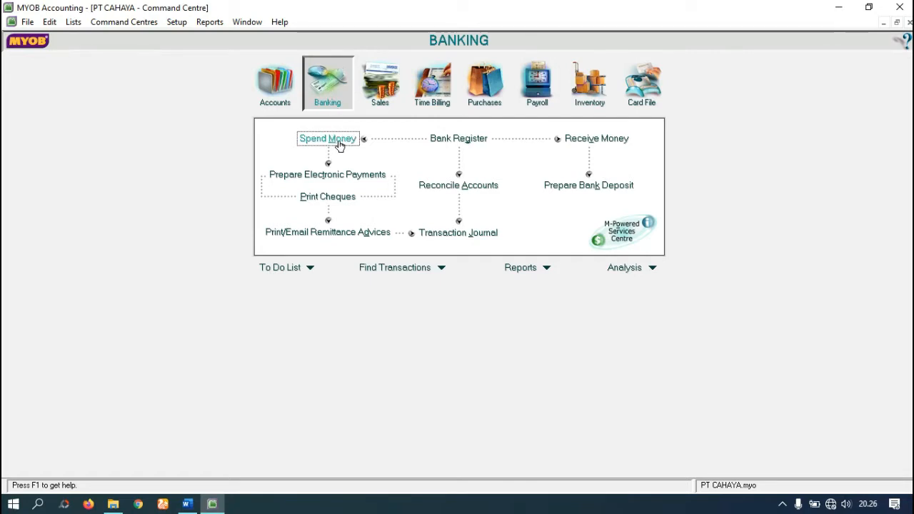
{"action": "left_click", "coordinate": [330, 138]}
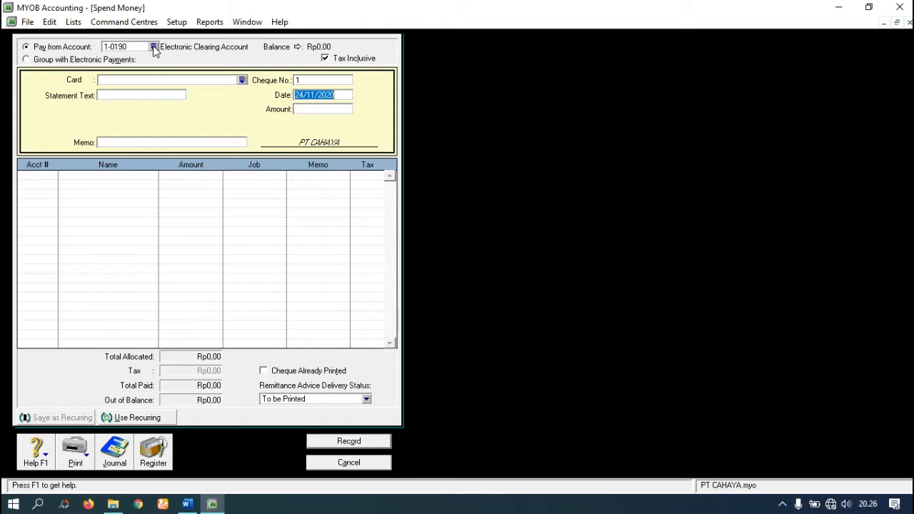
Set the Spend Money payment account to PETTY CASH and turn off Tax Inclusive
{"action": "left_click", "coordinate": [152, 46]}
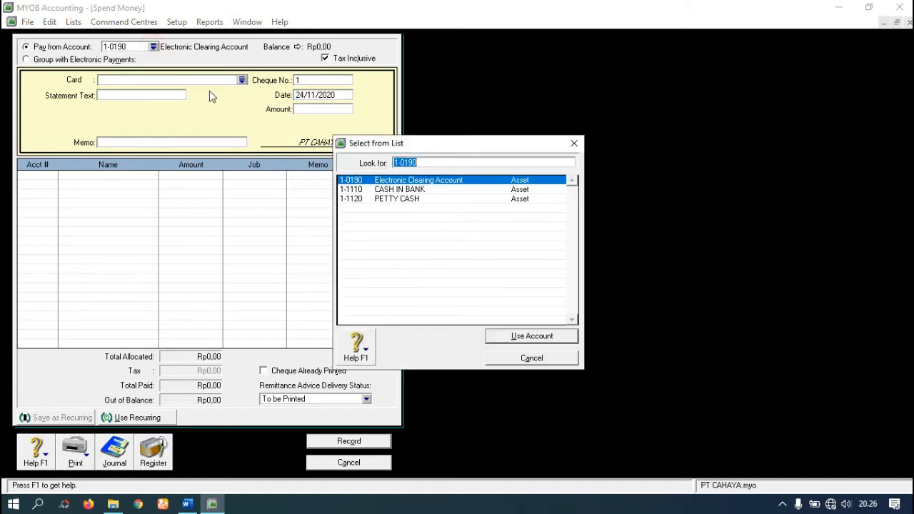
{"action": "double_click", "coordinate": [379, 200]}
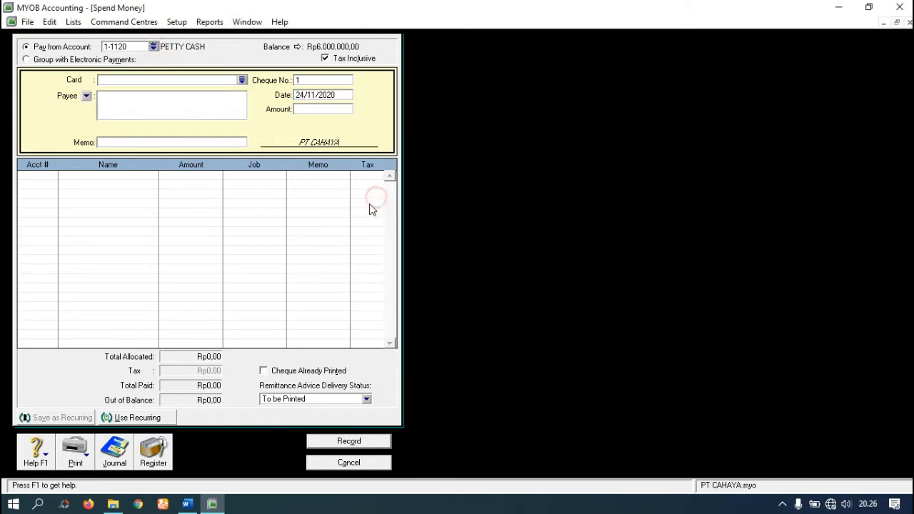
{"action": "left_click", "coordinate": [327, 58]}
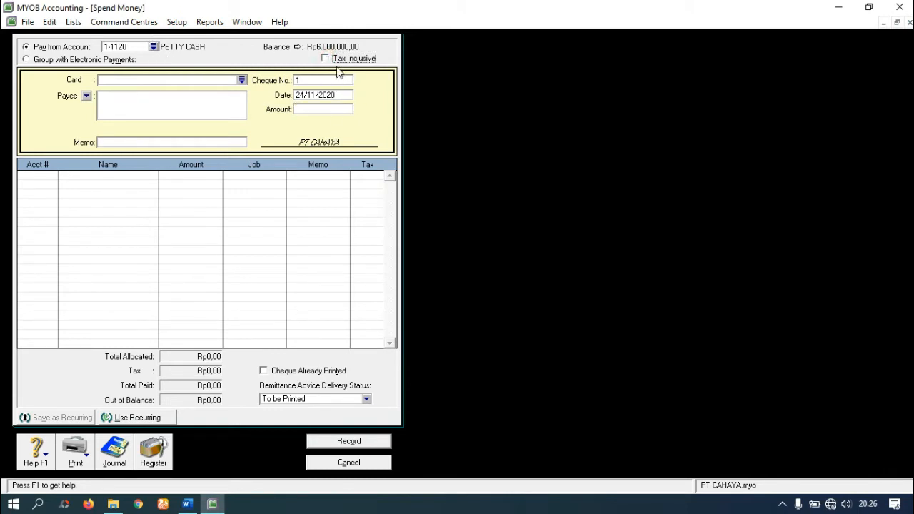
Following the Word voucher, enter cheque number VKK12-1, date 2/12/2018 and amount 900000 for the payment
{"action": "left_click", "coordinate": [186, 504]}
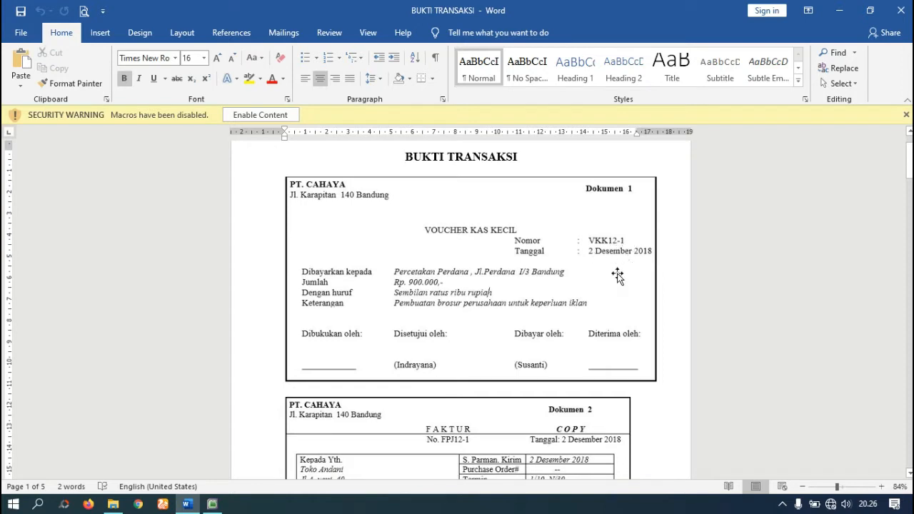
{"action": "left_click", "coordinate": [211, 504]}
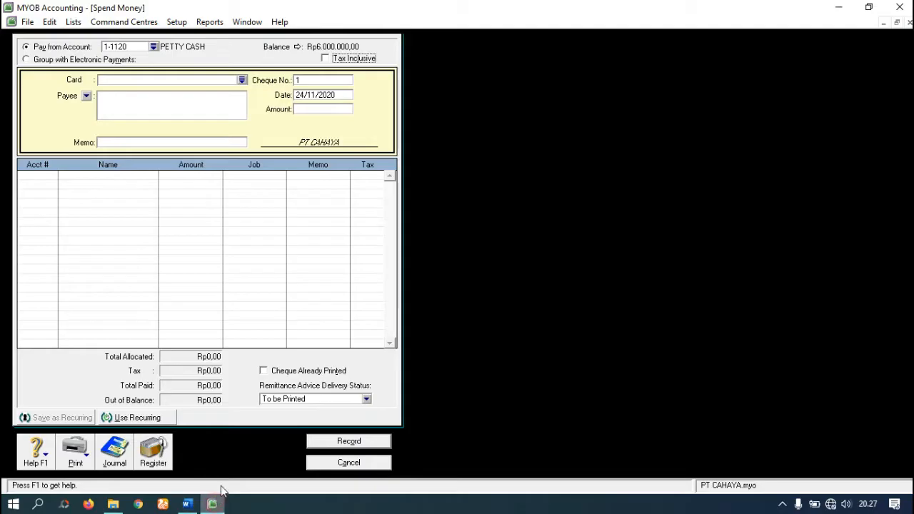
{"action": "left_click", "coordinate": [307, 80]}
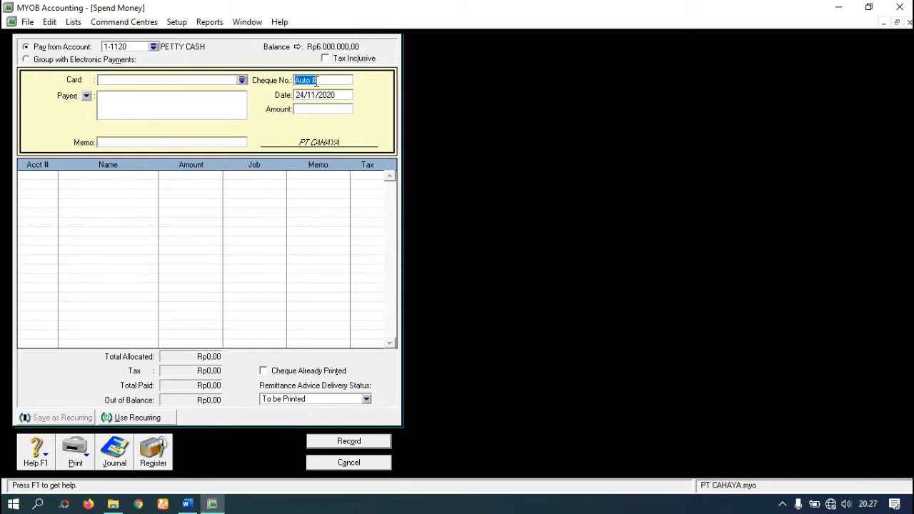
{"action": "type", "text": "VKK12-1"}
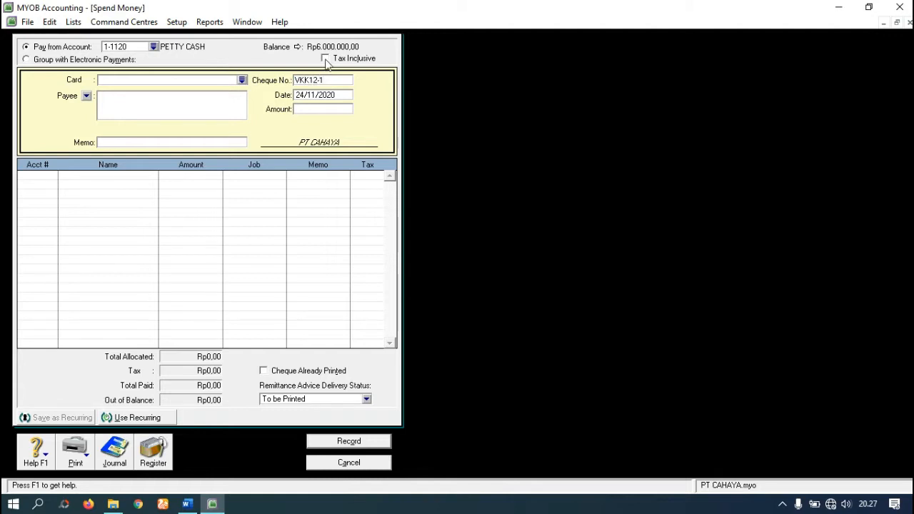
{"action": "left_click", "coordinate": [319, 94]}
{"action": "type", "text": "2"}
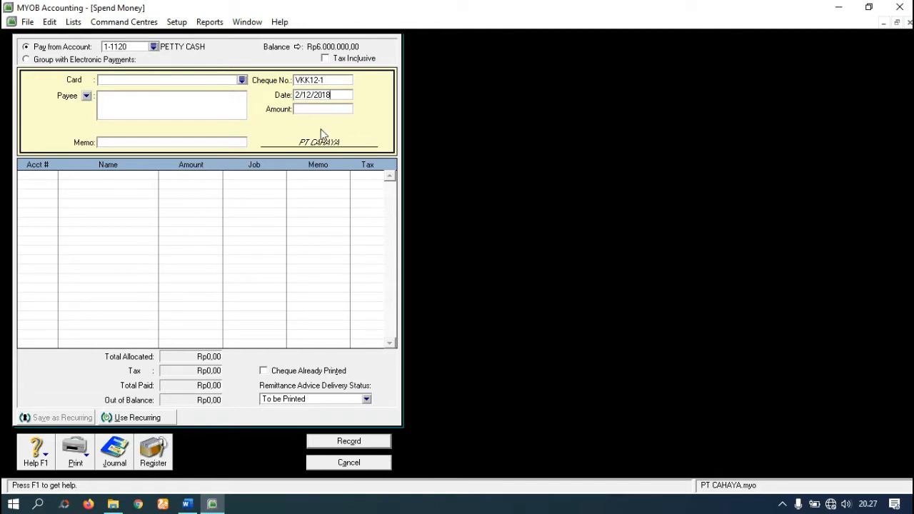
{"action": "key", "text": "Tab"}
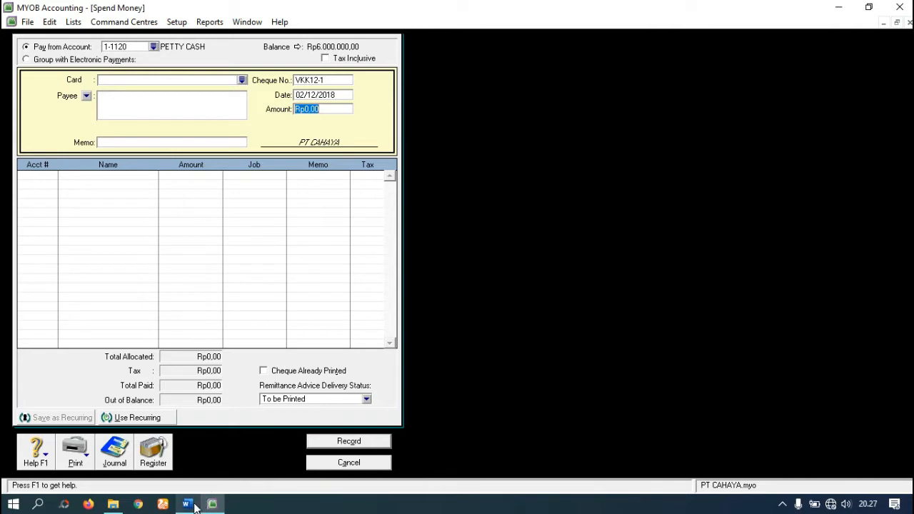
{"action": "type", "text": "900000"}
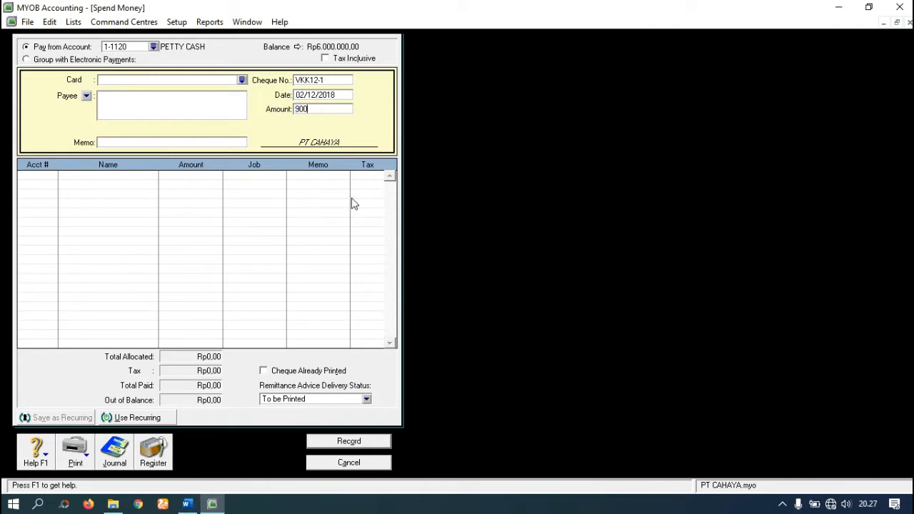
Compare the available cards with the payee on voucher Dokumen 1 in Word, and close the card list without choosing one
{"action": "left_click", "coordinate": [242, 80]}
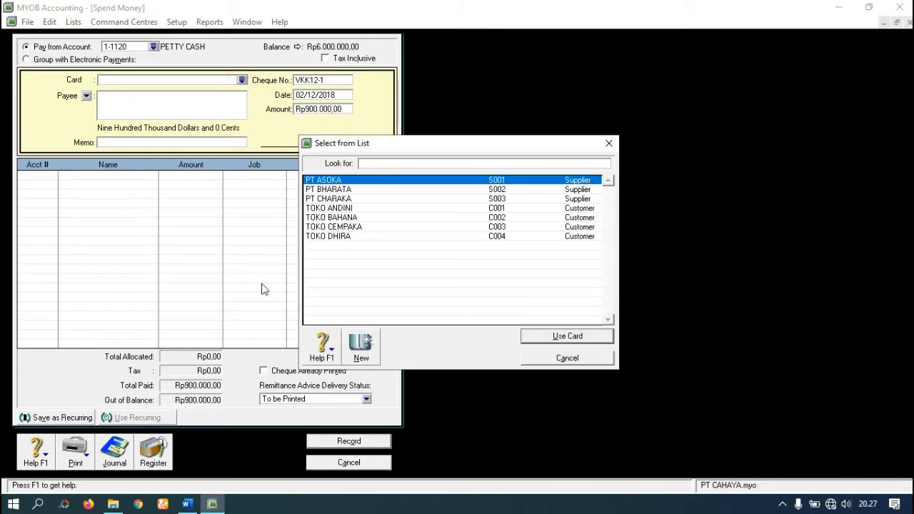
{"action": "left_click", "coordinate": [187, 505]}
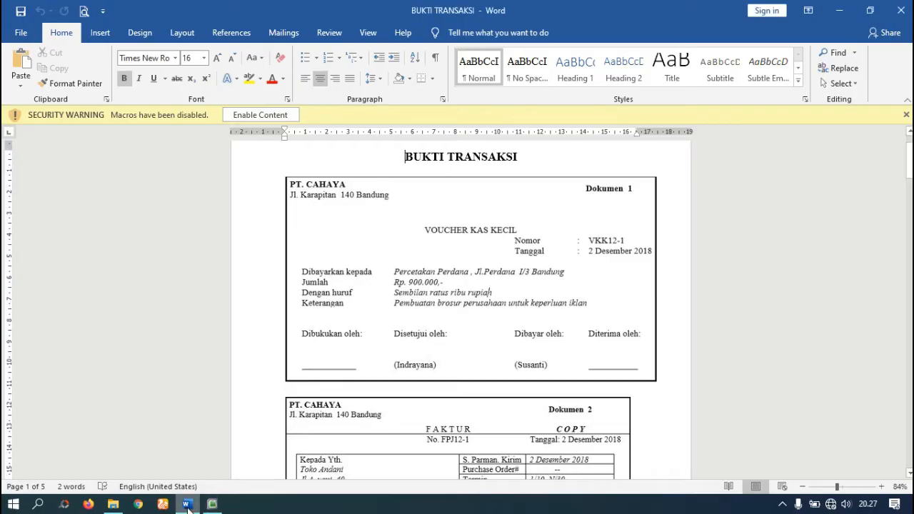
{"action": "left_click", "coordinate": [187, 505]}
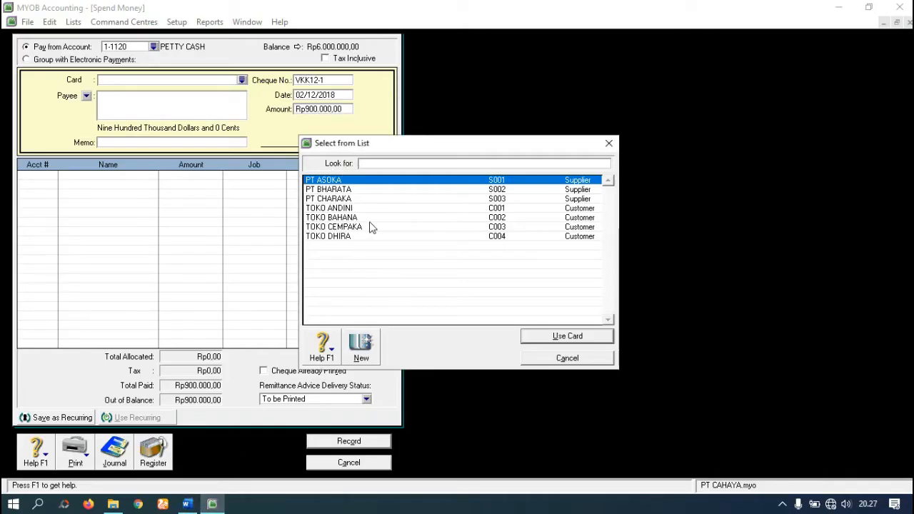
{"action": "left_click", "coordinate": [568, 358]}
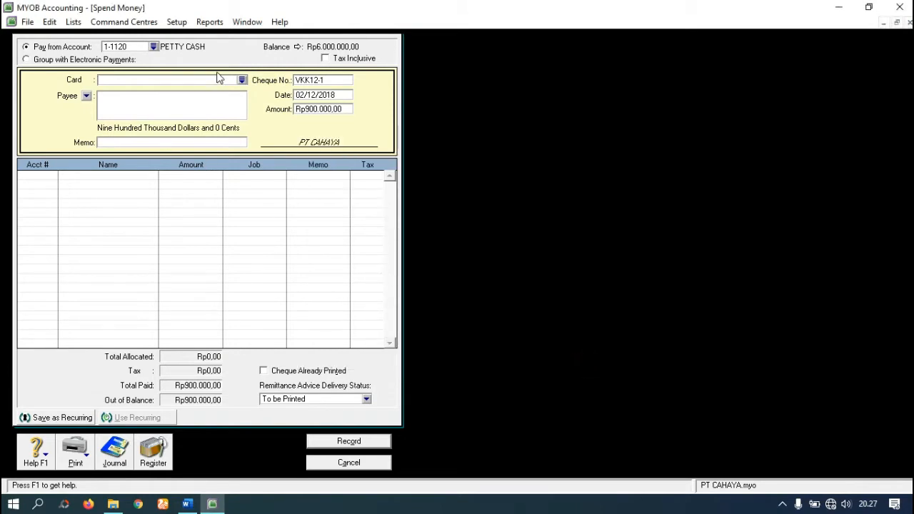
Create a new customer card named PERCETAKAN PERDANA and use it as the card for the Spend Money payment
{"action": "left_click", "coordinate": [242, 81]}
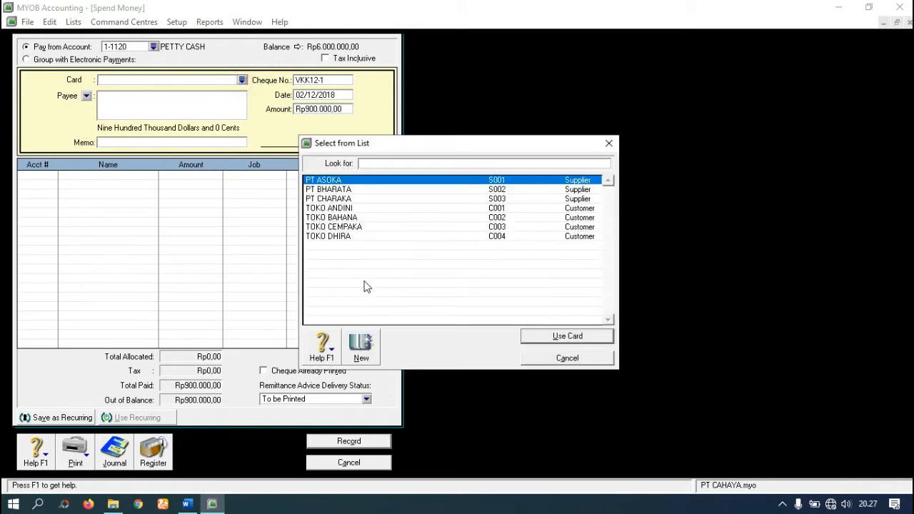
{"action": "left_click", "coordinate": [363, 348]}
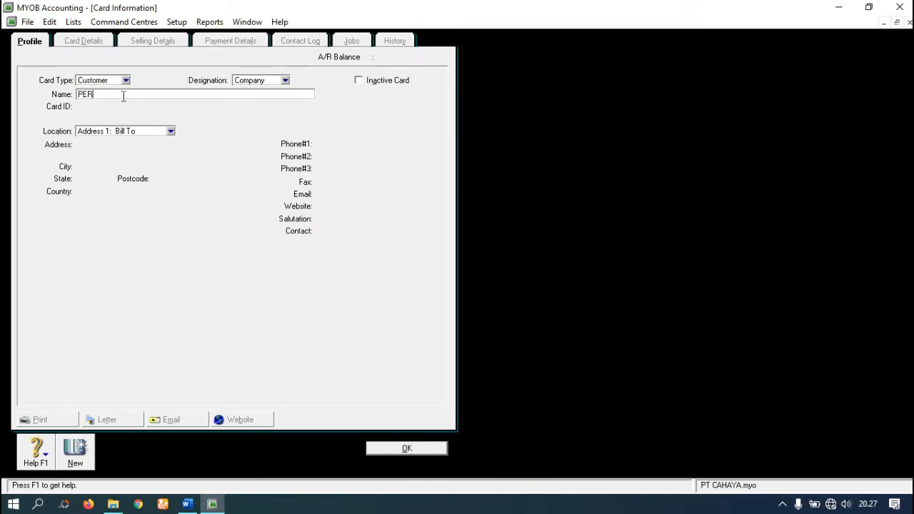
{"action": "type", "text": "PERCETAKAN PERDANA"}
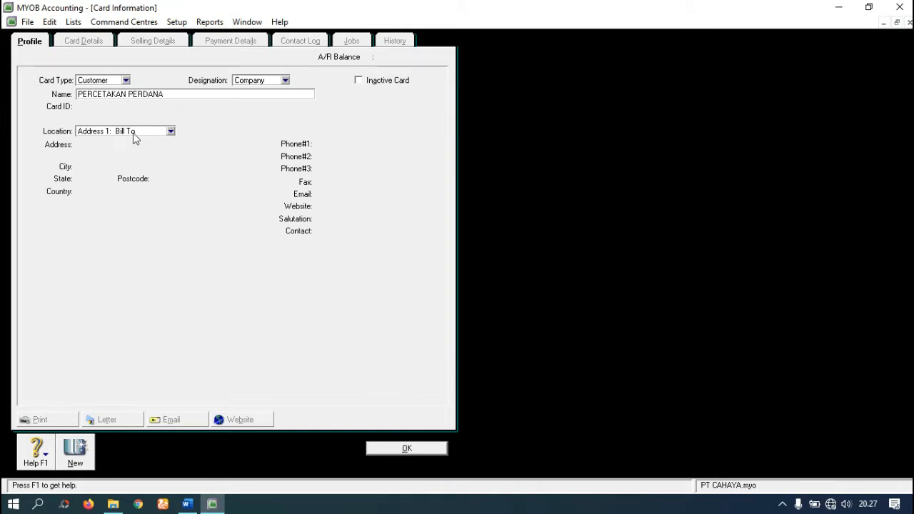
{"action": "left_click", "coordinate": [406, 448]}
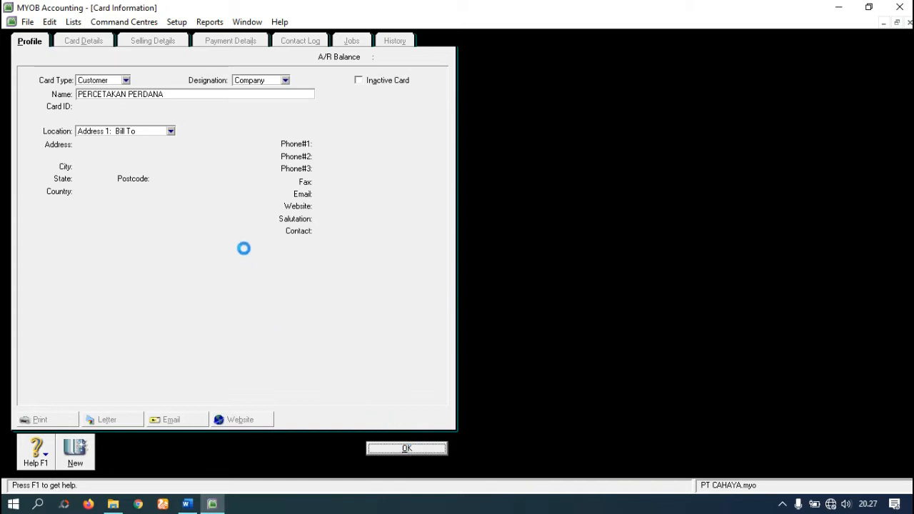
{"action": "left_click", "coordinate": [243, 80]}
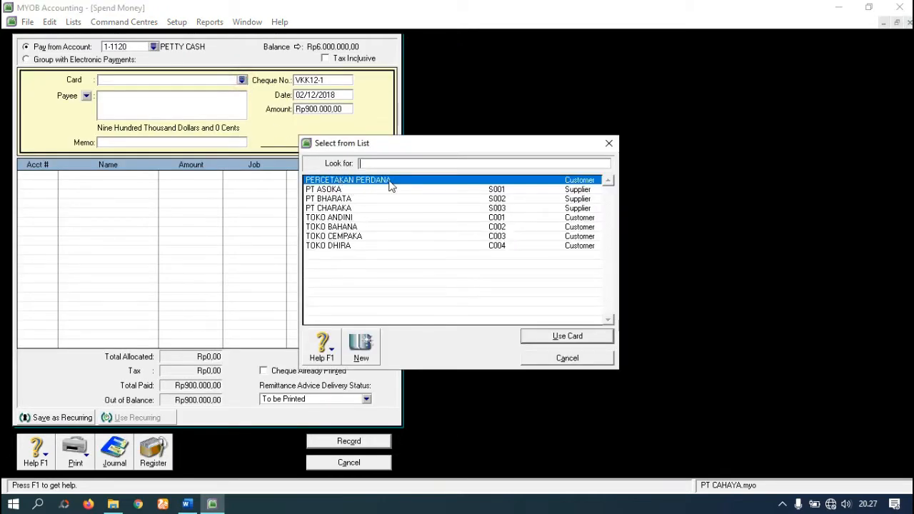
{"action": "left_click", "coordinate": [550, 341]}
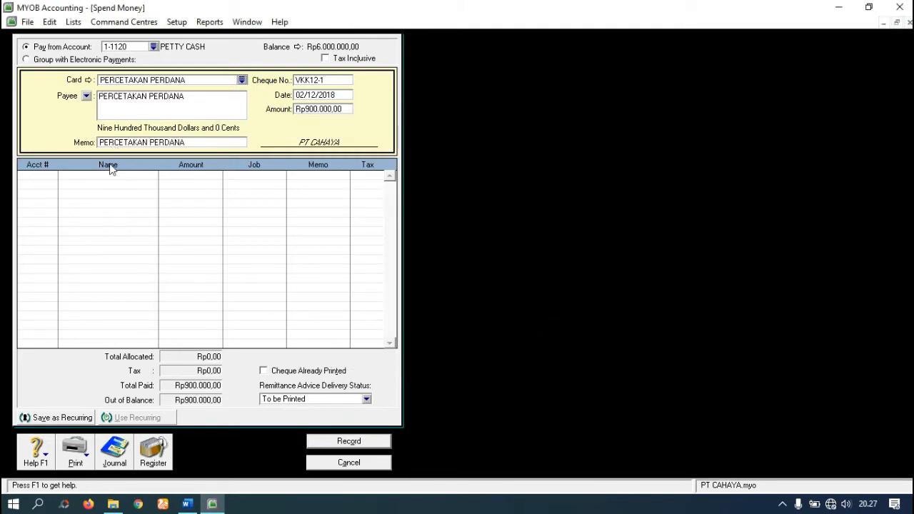
Check the purpose on voucher Dokumen 1 in Word and allocate the full payment in MYOB Accounting to expense account 6-1000
{"action": "left_click", "coordinate": [187, 504]}
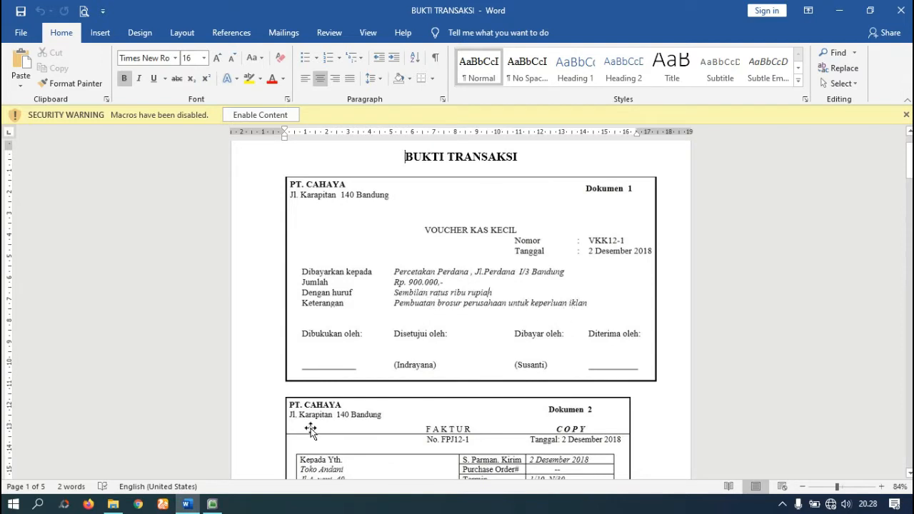
{"action": "left_click", "coordinate": [212, 504]}
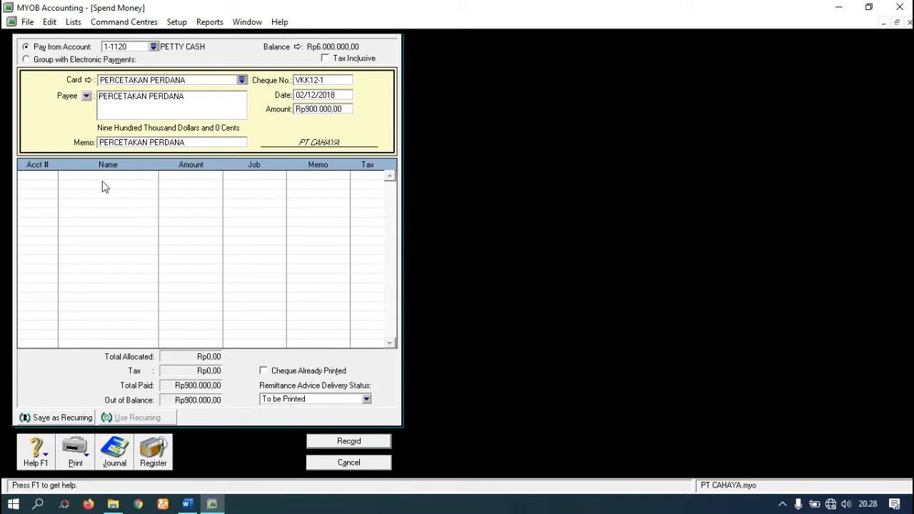
{"action": "left_click", "coordinate": [195, 142]}
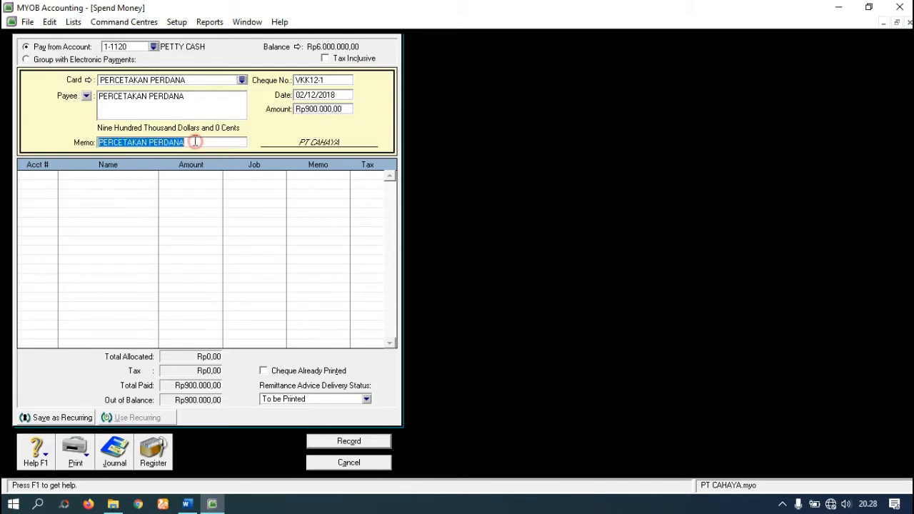
{"action": "key", "text": "Tab"}
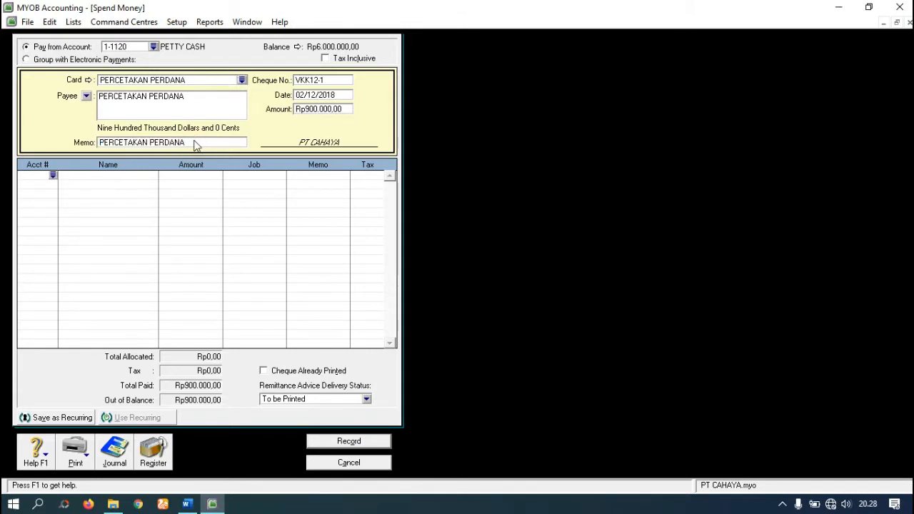
{"action": "type", "text": "6-"}
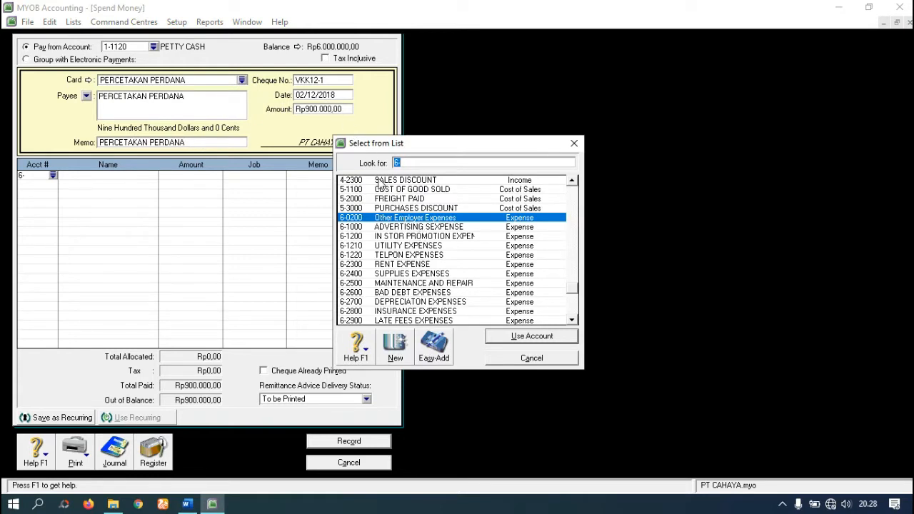
{"action": "left_click", "coordinate": [400, 227]}
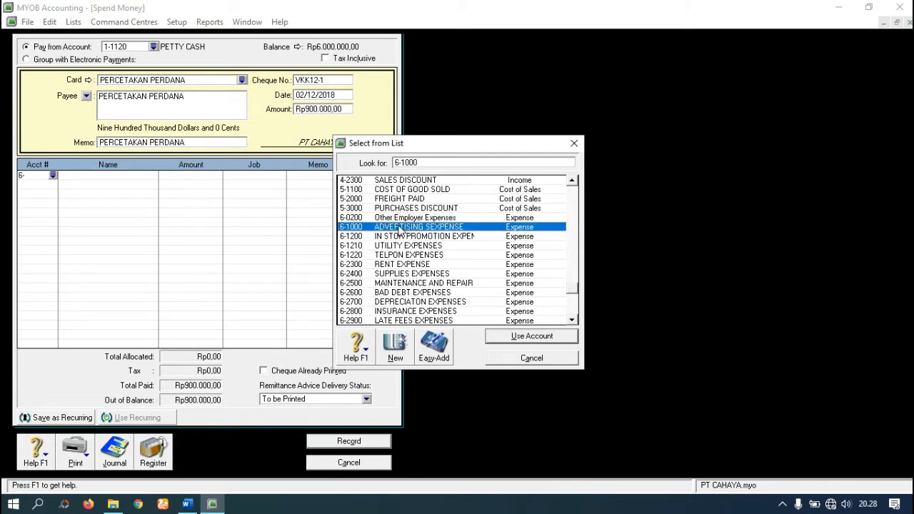
{"action": "left_click", "coordinate": [507, 337]}
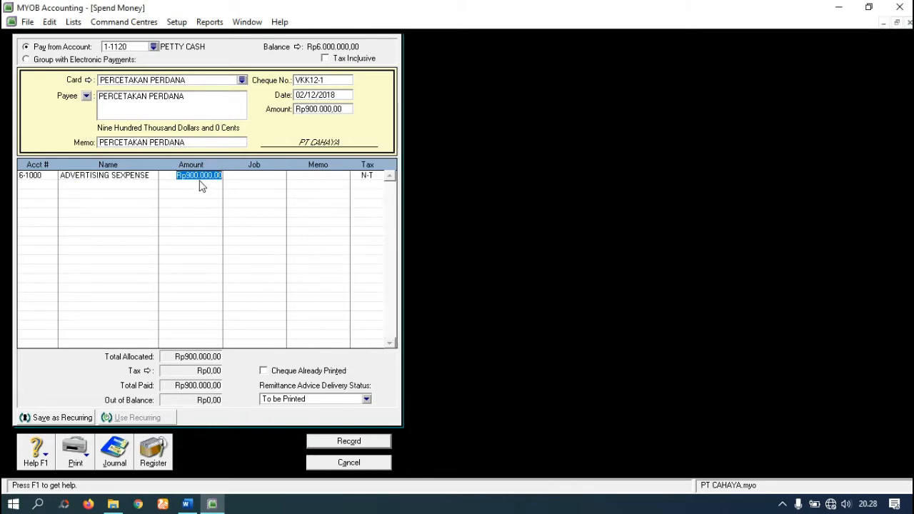
{"action": "key", "text": "Tab"}
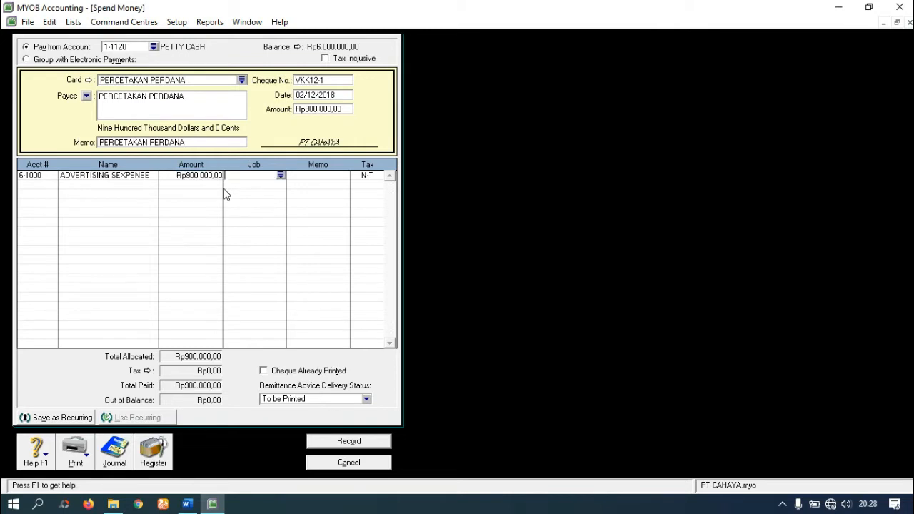
{"action": "key", "text": "Tab"}
{"action": "key", "text": "Tab"}
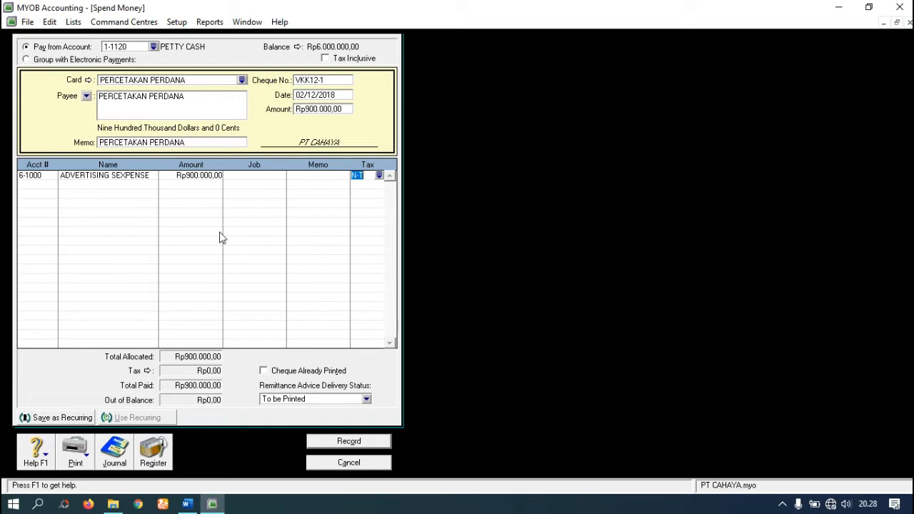
Review the Spend Money transaction recap against voucher Dokumen 1 in Word, and record the payment in MYOB Accounting
{"action": "key", "text": "ctrl+r"}
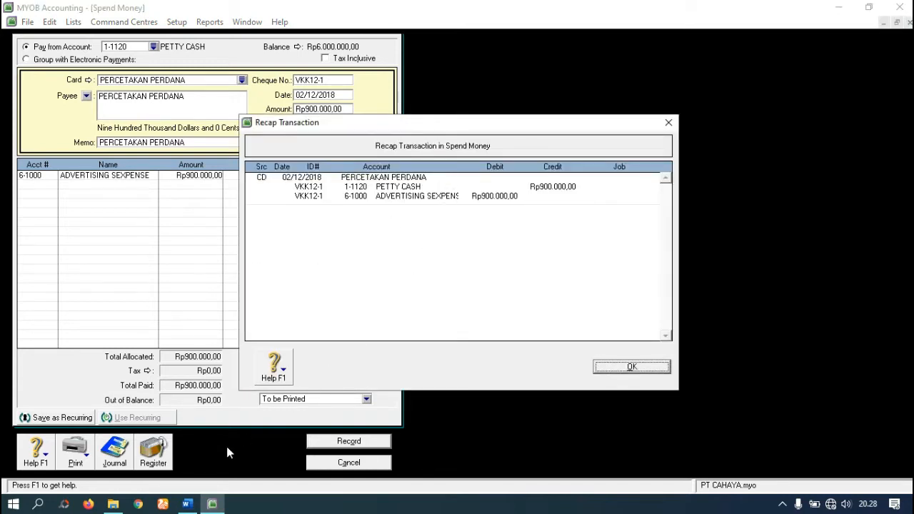
{"action": "left_click", "coordinate": [187, 504]}
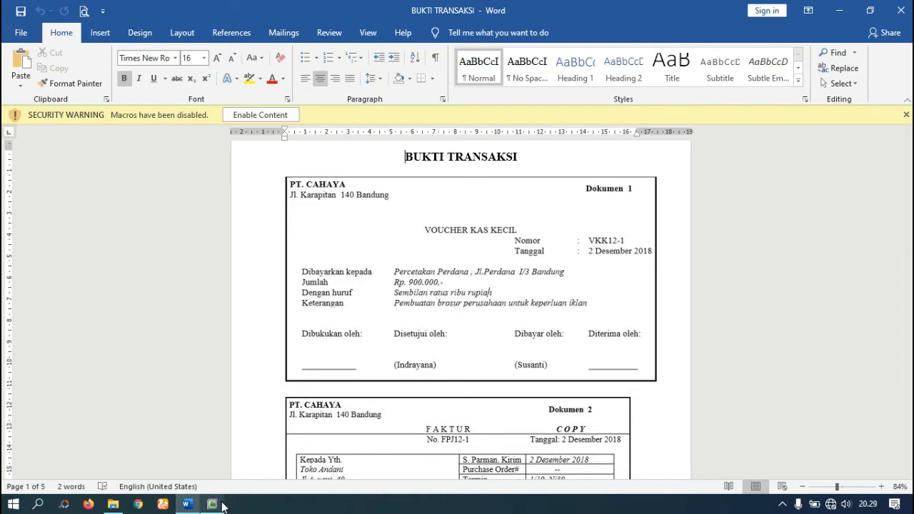
{"action": "left_click", "coordinate": [213, 504]}
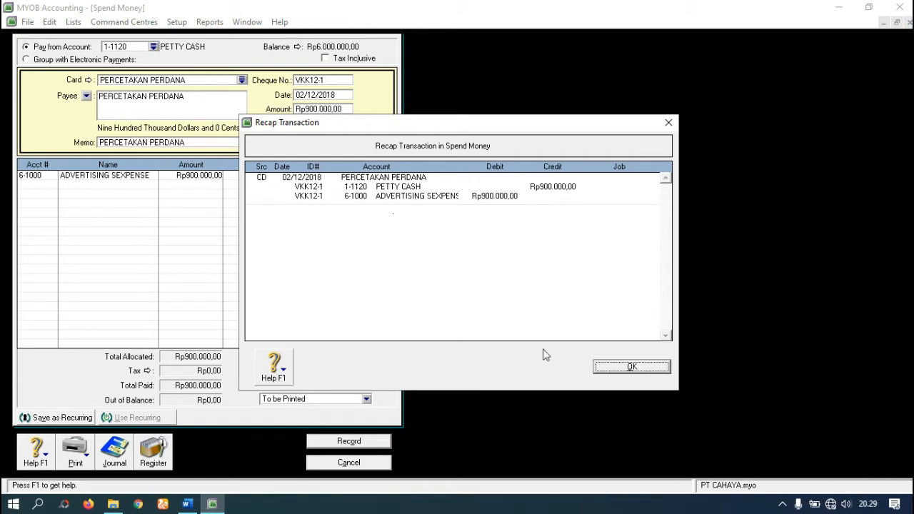
{"action": "left_click", "coordinate": [618, 370]}
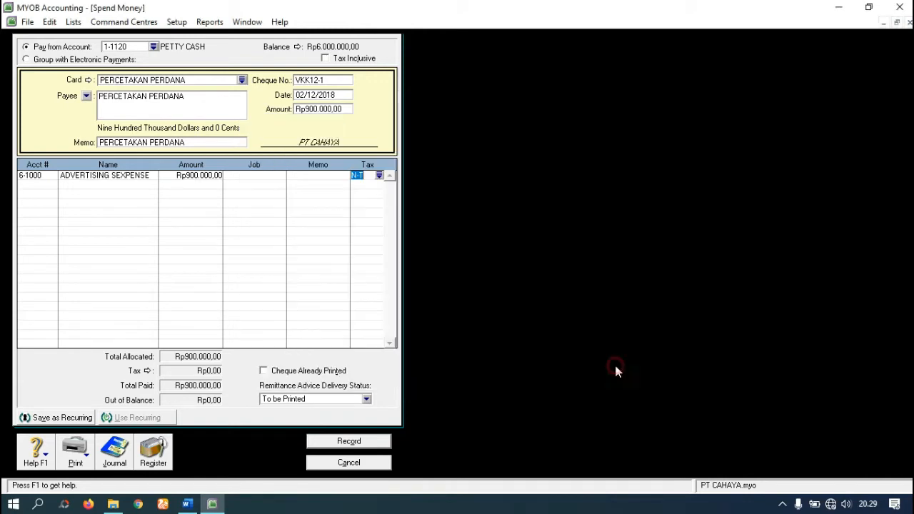
{"action": "left_click", "coordinate": [346, 444]}
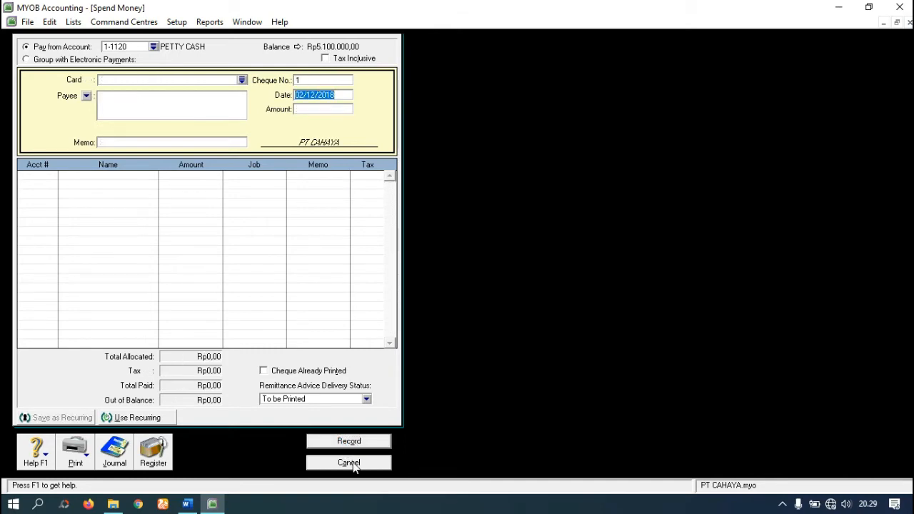
{"action": "left_click", "coordinate": [350, 463]}
Read sales invoice Dokumen 2 in Word and open a new sales entry from the Sales command centre in MYOB Accounting
{"action": "left_click", "coordinate": [188, 505]}
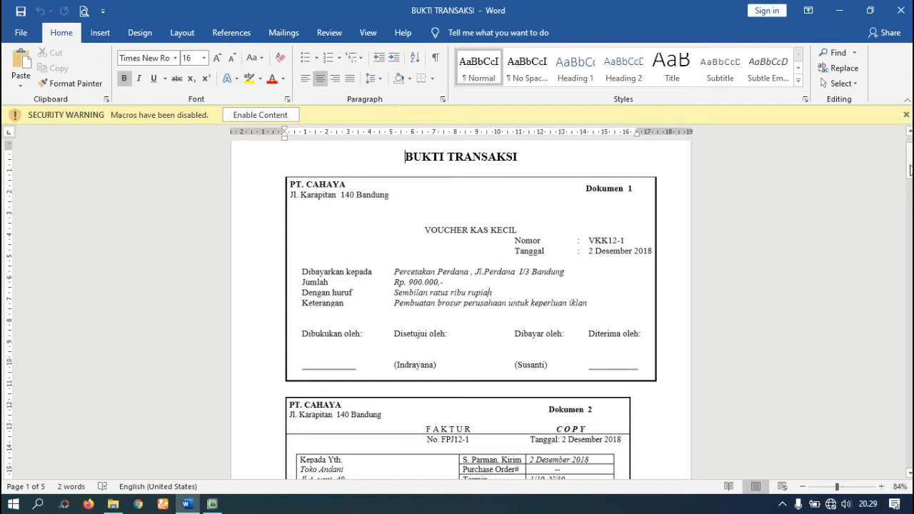
{"action": "left_click_drag", "start_coordinate": [910, 169], "coordinate": [909, 192]}
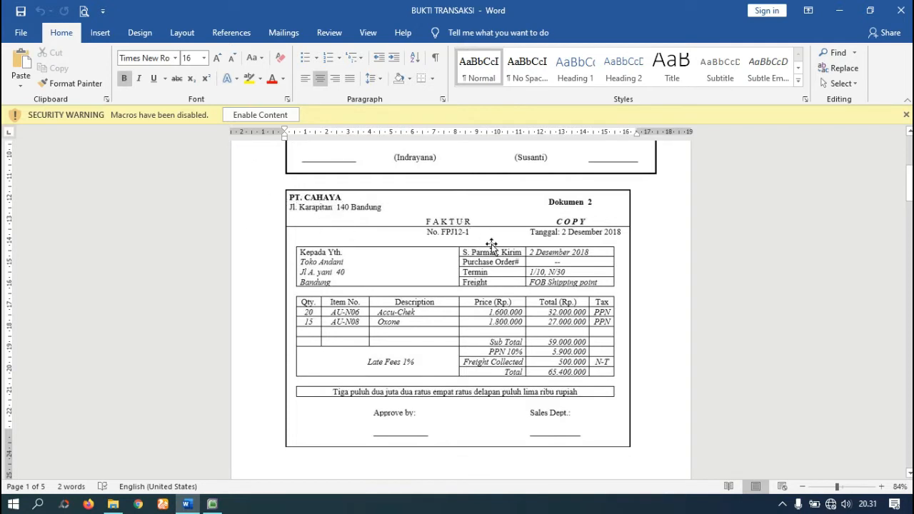
{"action": "left_click_drag", "start_coordinate": [910, 190], "coordinate": [910, 193]}
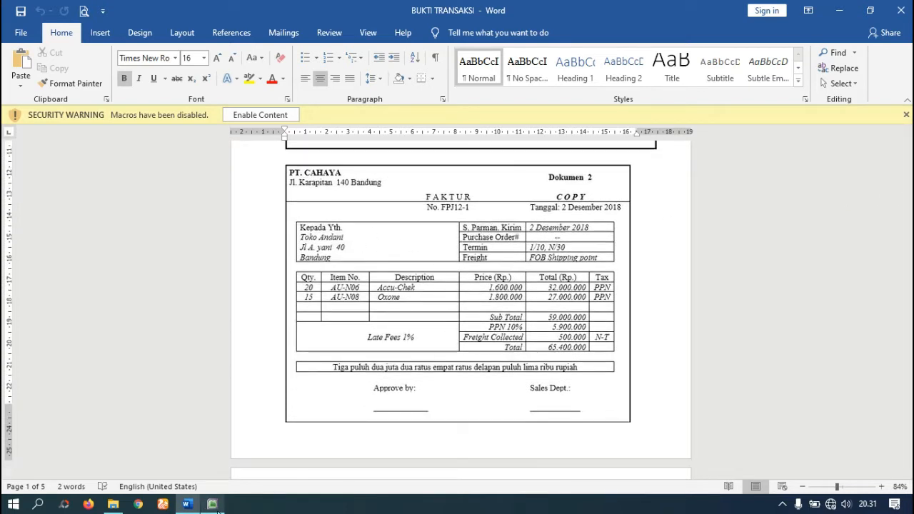
{"action": "left_click", "coordinate": [213, 504]}
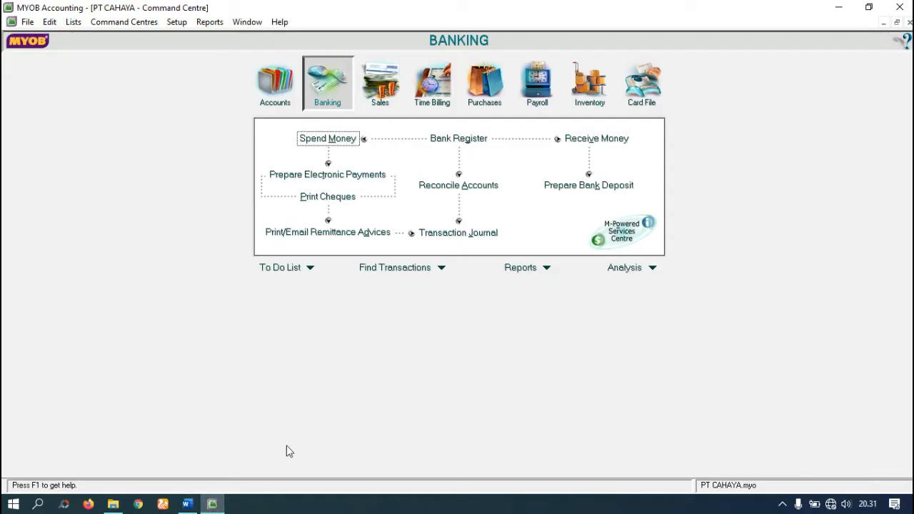
{"action": "left_click", "coordinate": [386, 86]}
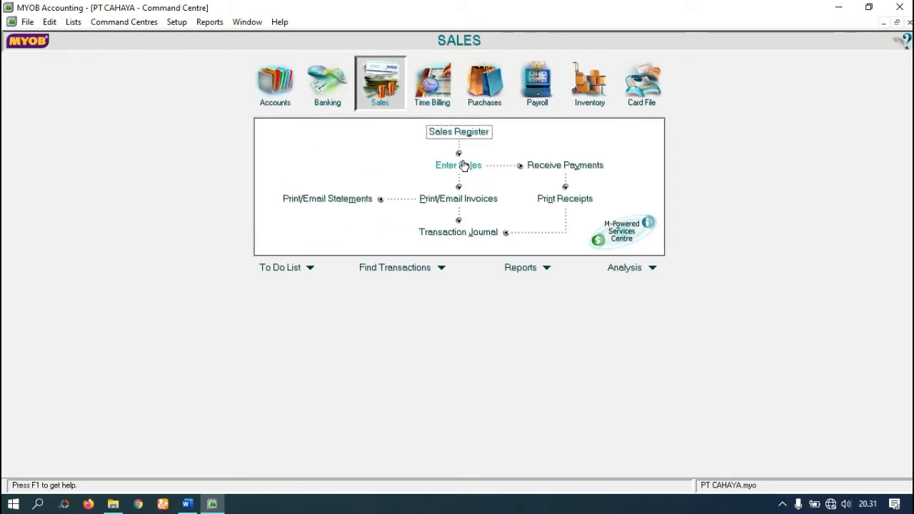
{"action": "left_click", "coordinate": [464, 164]}
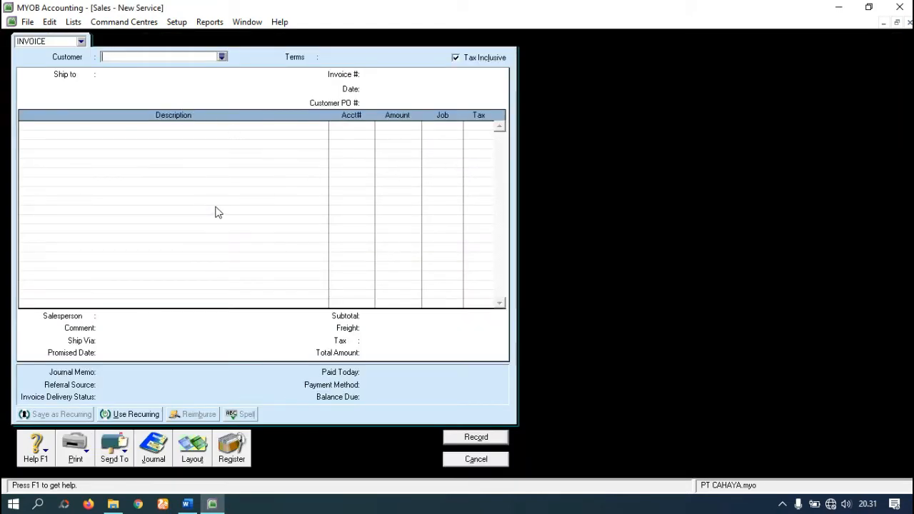
Set the sales invoice layout to Item and turn off Tax Inclusive
{"action": "left_click", "coordinate": [191, 450]}
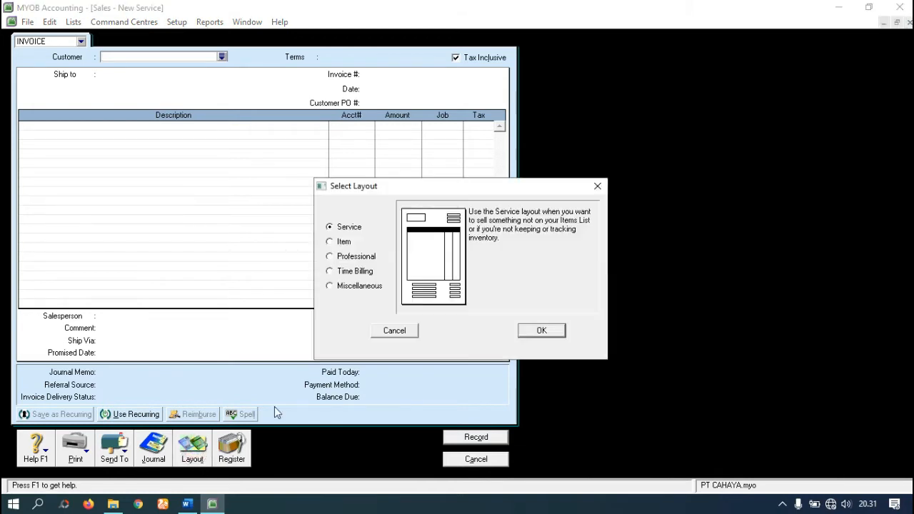
{"action": "left_click", "coordinate": [340, 241]}
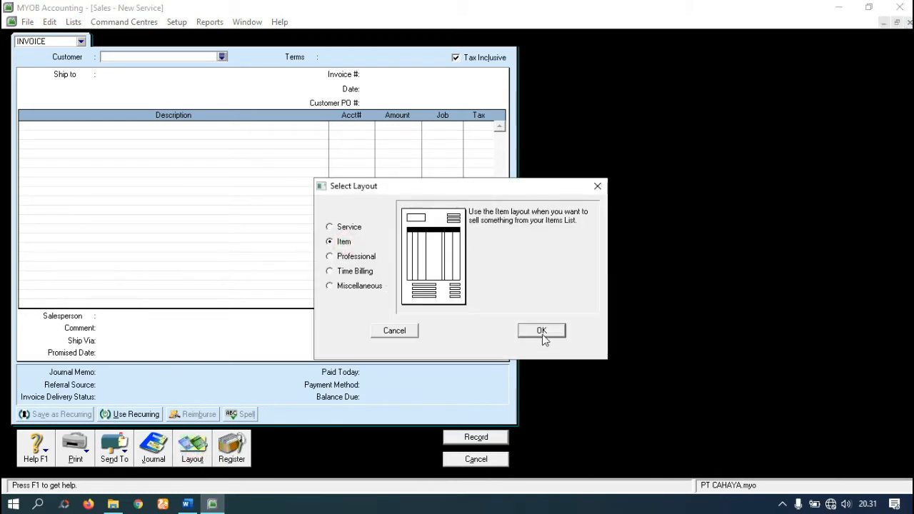
{"action": "left_click", "coordinate": [541, 331]}
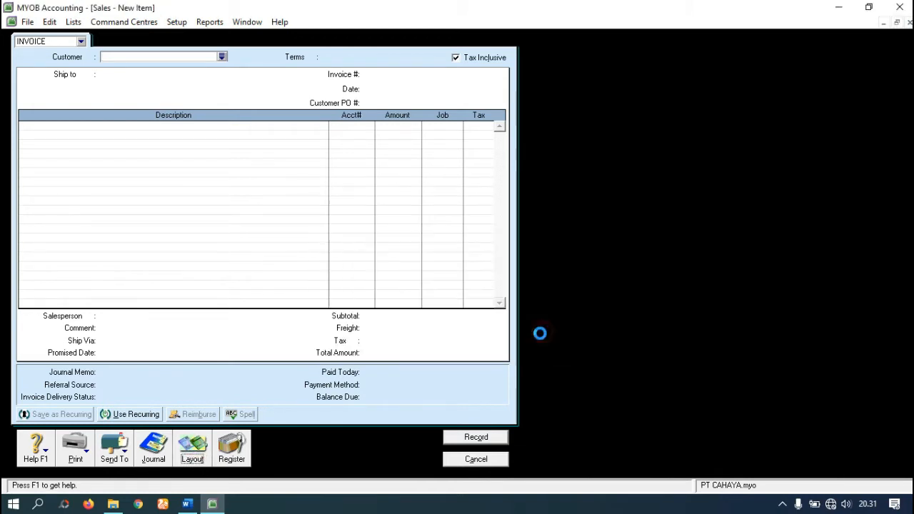
{"action": "left_click", "coordinate": [460, 58]}
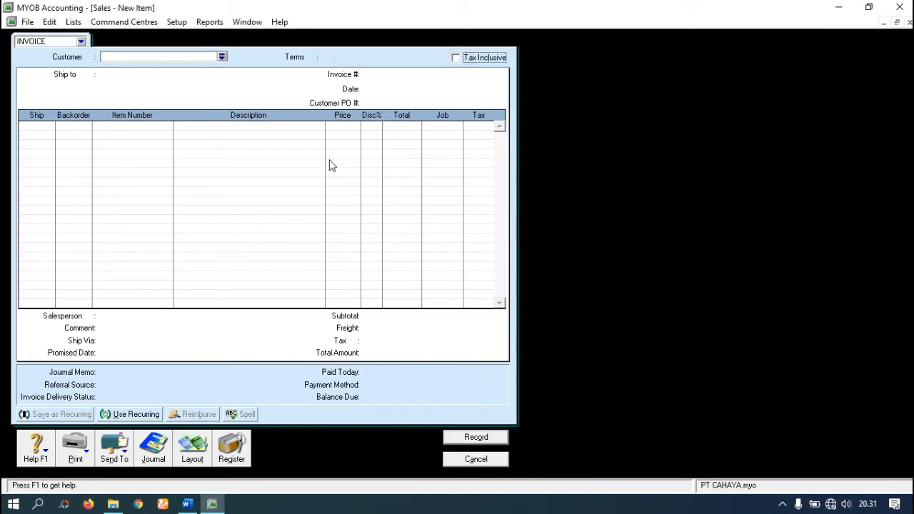
Check the customer on invoice Dokumen 2 in Word and choose TOKO ANDINI as the customer for the MYOB sales invoice
{"action": "left_click", "coordinate": [222, 56]}
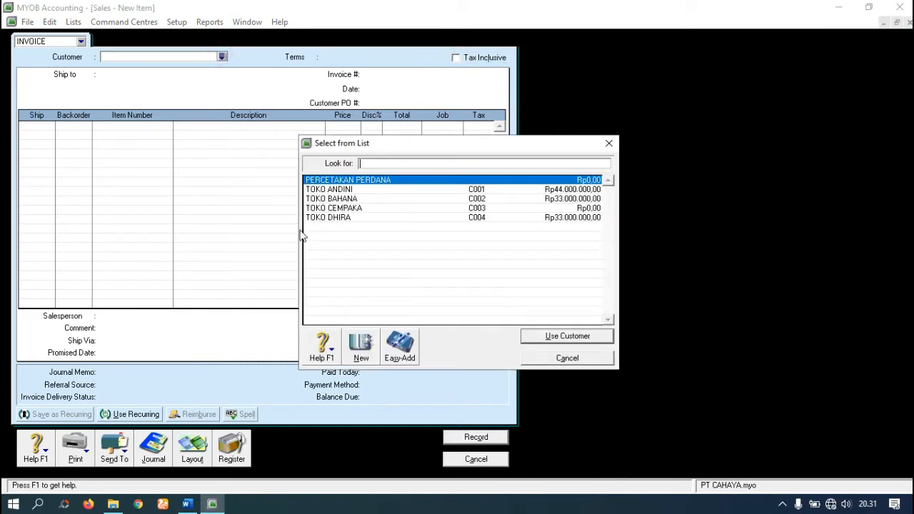
{"action": "left_click", "coordinate": [190, 507]}
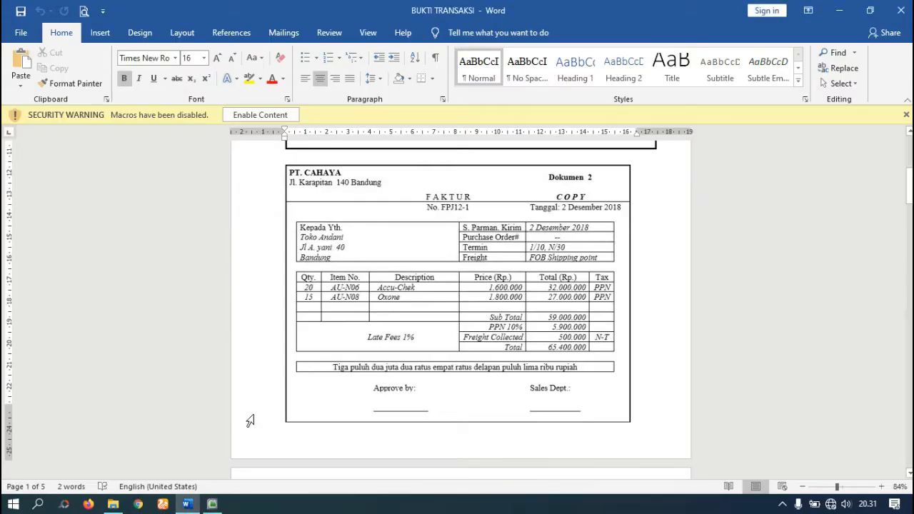
{"action": "left_click", "coordinate": [211, 504]}
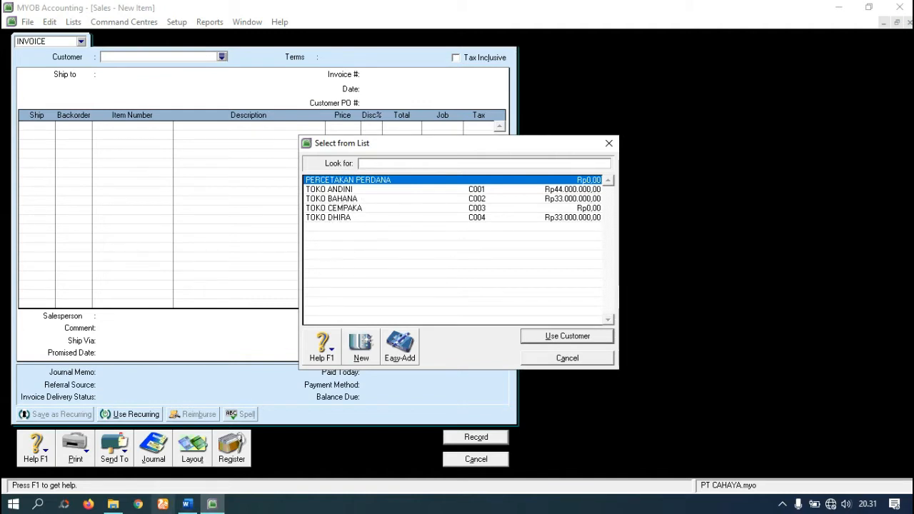
{"action": "left_click", "coordinate": [327, 190]}
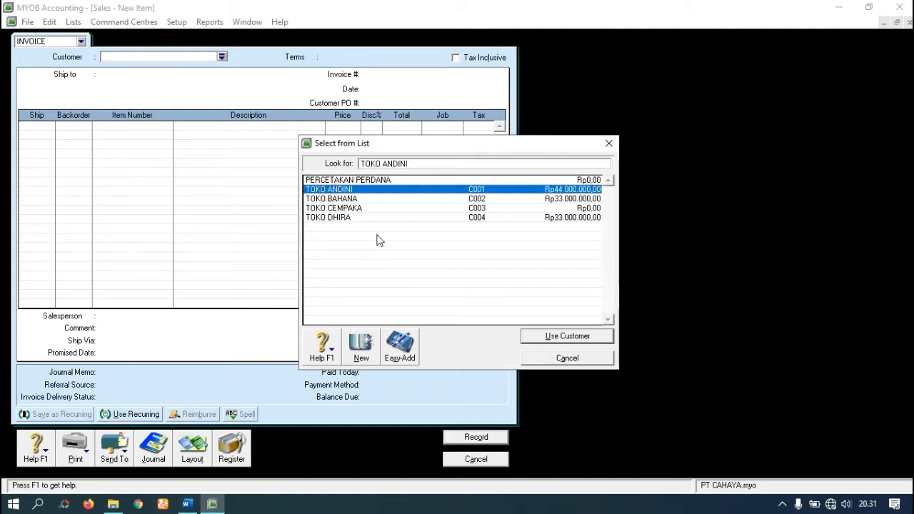
{"action": "left_click", "coordinate": [543, 336]}
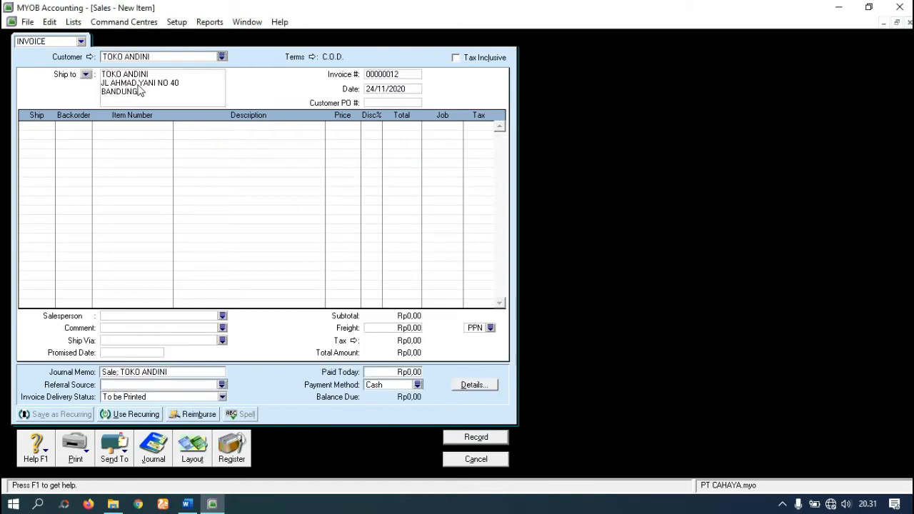
Check the address and payment terms on invoice Dokumen 2 in Word, and set the MYOB invoice's payment due to In a Given # of Days
{"action": "left_click", "coordinate": [195, 507]}
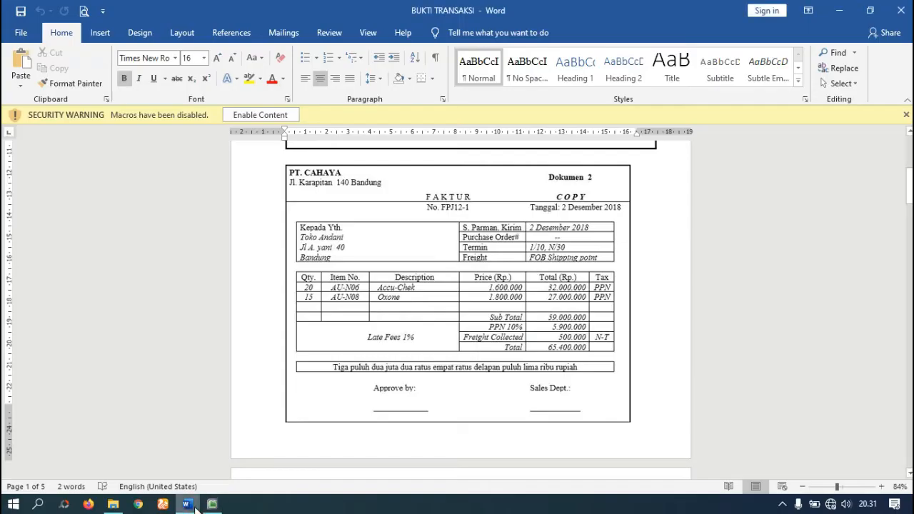
{"action": "left_click", "coordinate": [213, 505]}
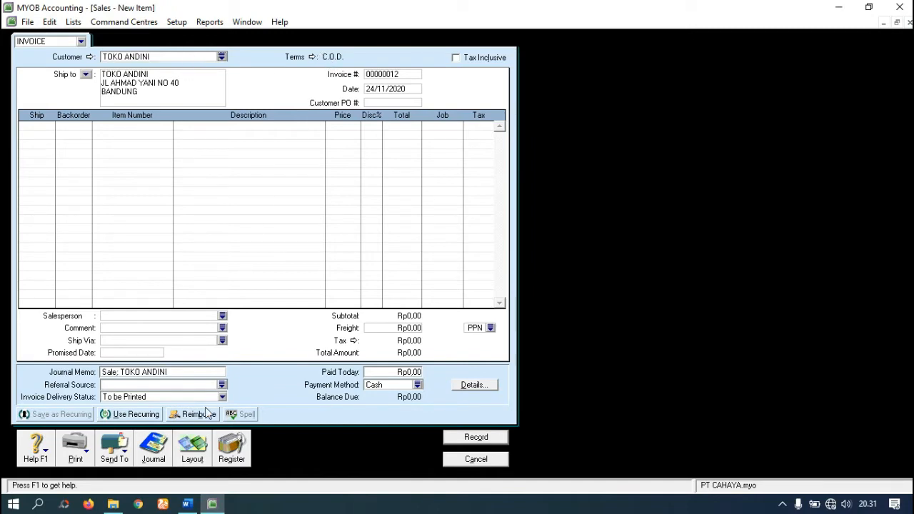
{"action": "left_click", "coordinate": [188, 503]}
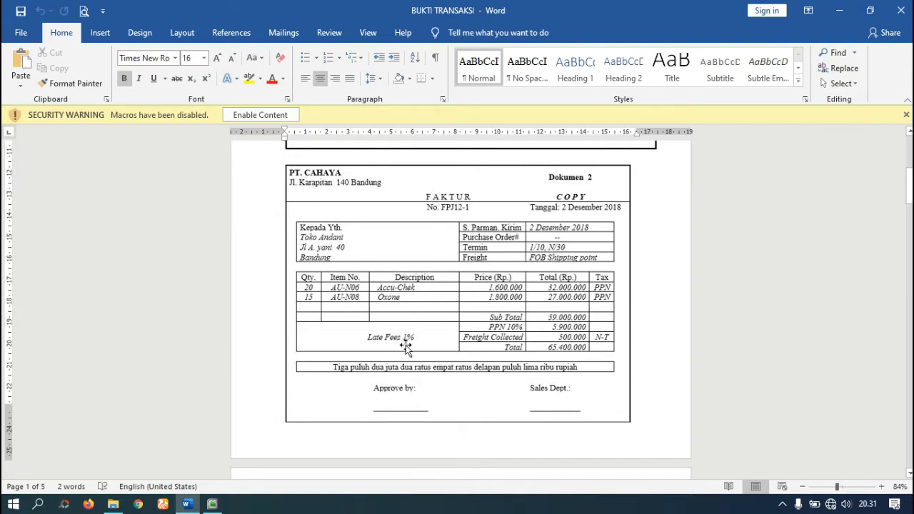
{"action": "left_click", "coordinate": [212, 504]}
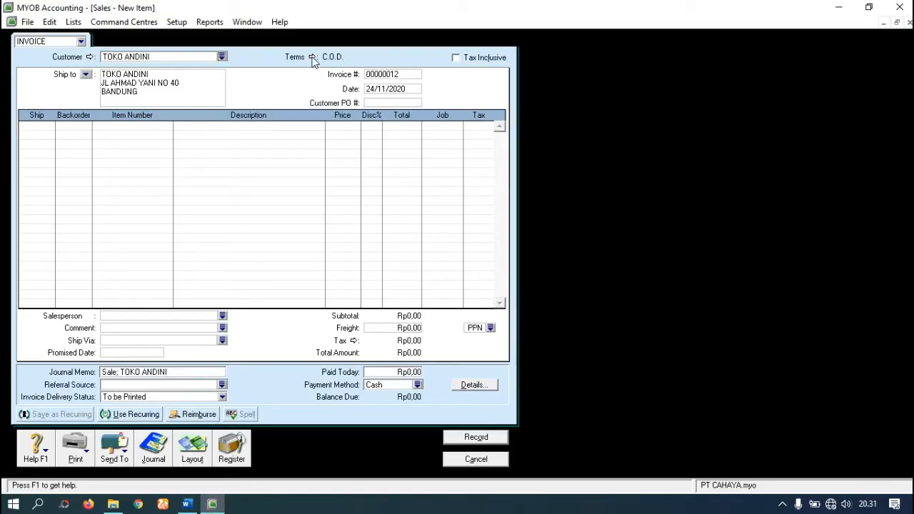
{"action": "left_click", "coordinate": [313, 58]}
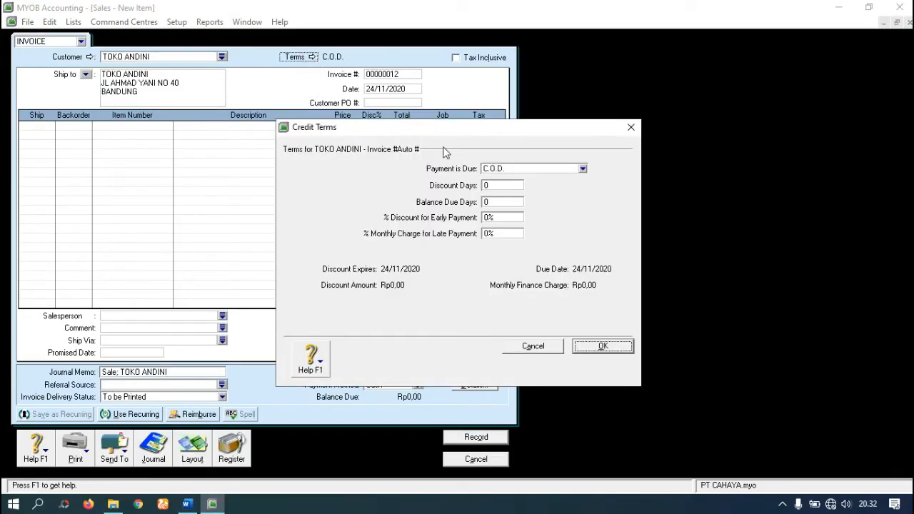
{"action": "left_click", "coordinate": [539, 170]}
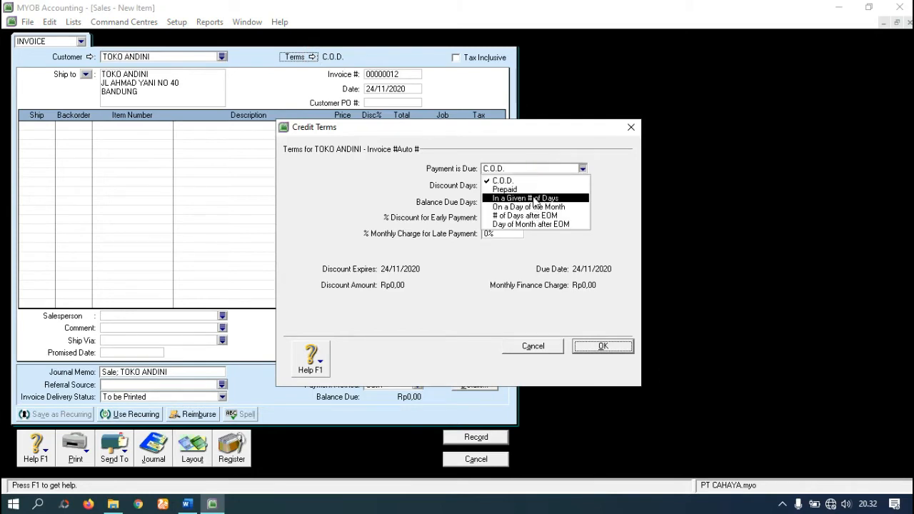
{"action": "left_click", "coordinate": [536, 200]}
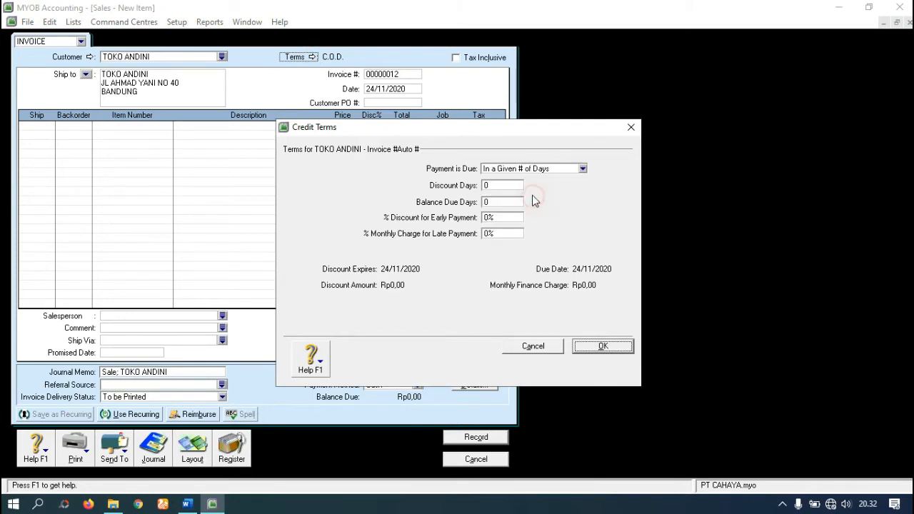
Set the credit terms to 10 discount days, 30 balance due days, 1% early payment discount and 1% monthly late payment charge
{"action": "left_click", "coordinate": [496, 187]}
{"action": "type", "text": "10"}
{"action": "left_click", "coordinate": [498, 202]}
{"action": "left_click", "coordinate": [489, 217]}
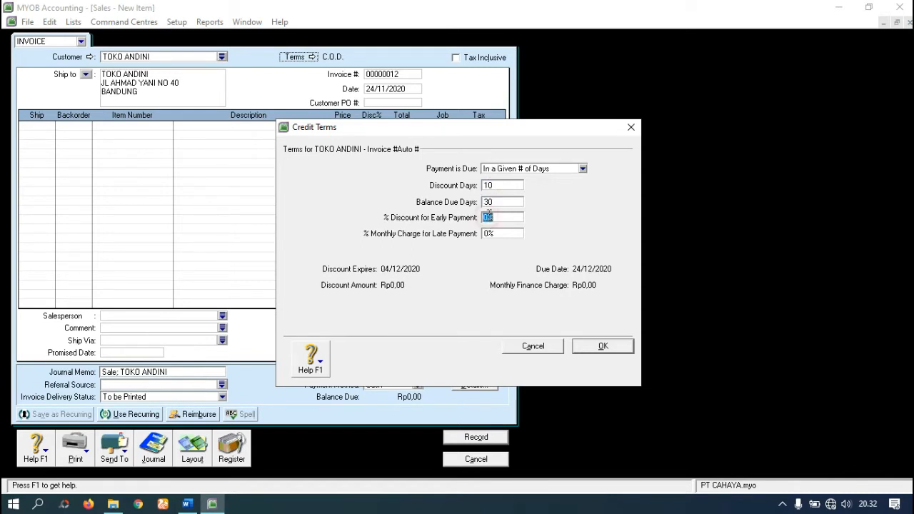
{"action": "left_click", "coordinate": [494, 236]}
{"action": "type", "text": "1"}
{"action": "left_click", "coordinate": [605, 347]}
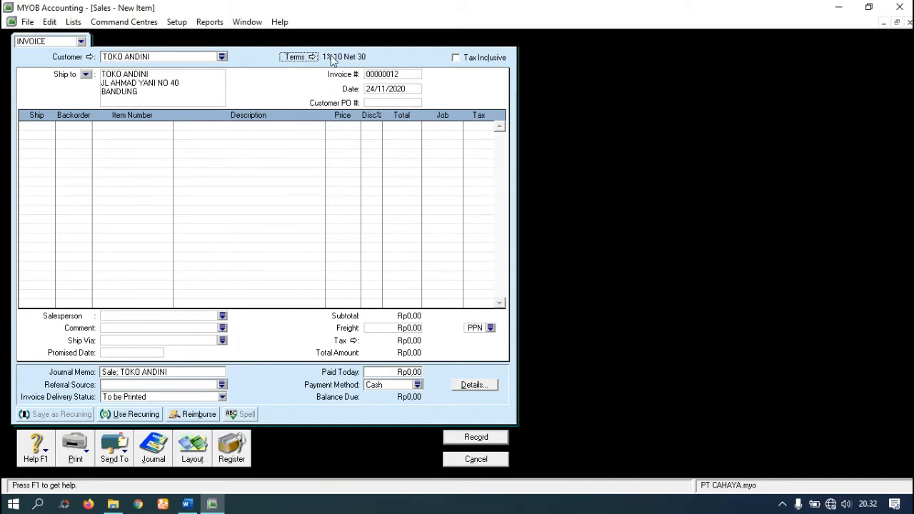
Compare the late fee on invoice Dokumen 2 in Word with the credit terms entered for the MYOB invoice
{"action": "left_click", "coordinate": [186, 505]}
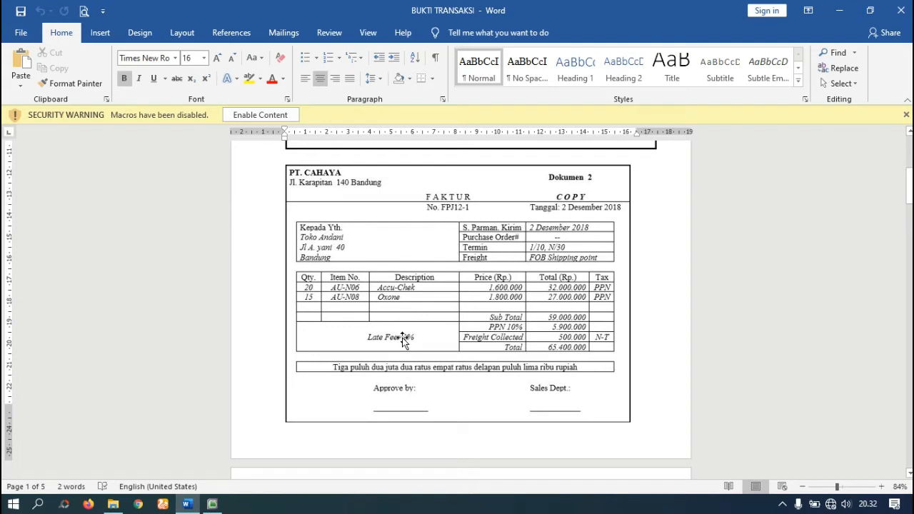
{"action": "left_click", "coordinate": [212, 504]}
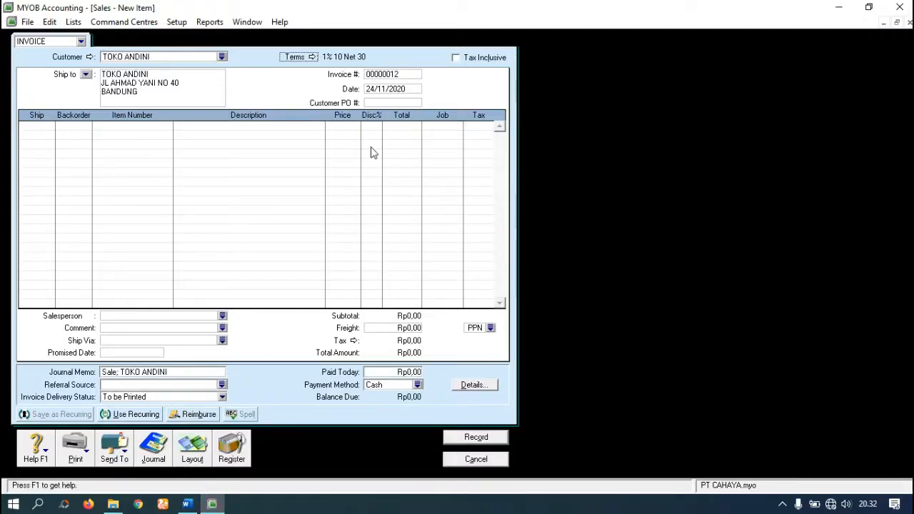
{"action": "left_click", "coordinate": [312, 58]}
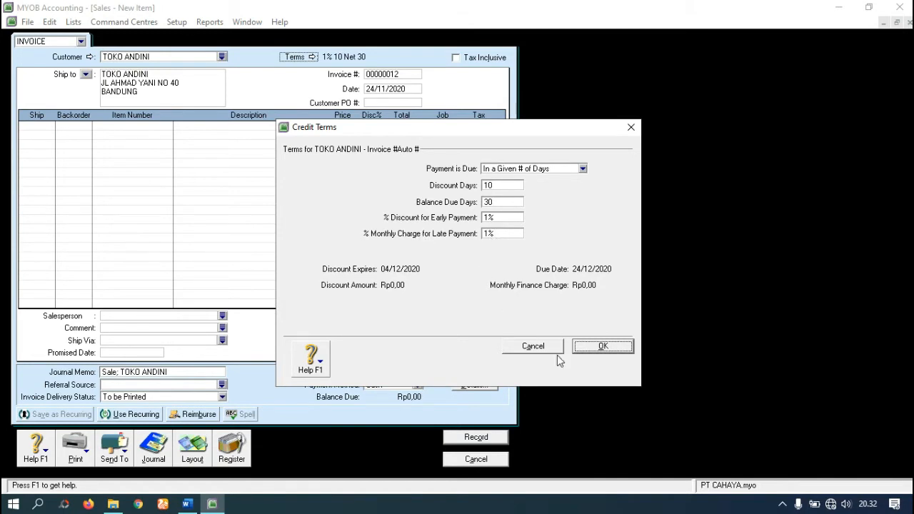
{"action": "left_click", "coordinate": [582, 348]}
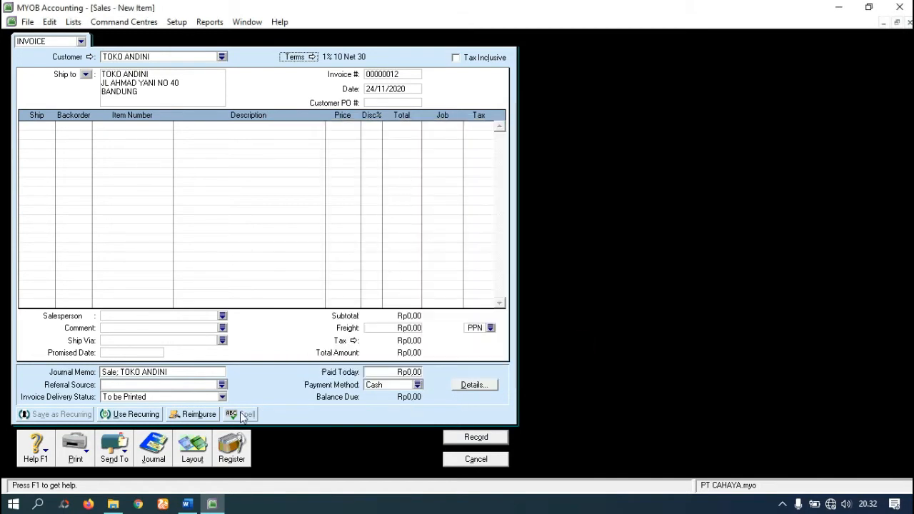
Check the invoice header in Word, and set the MYOB invoice's date to 2/12/2018 and its number to FPJ12-1
{"action": "left_click", "coordinate": [187, 504]}
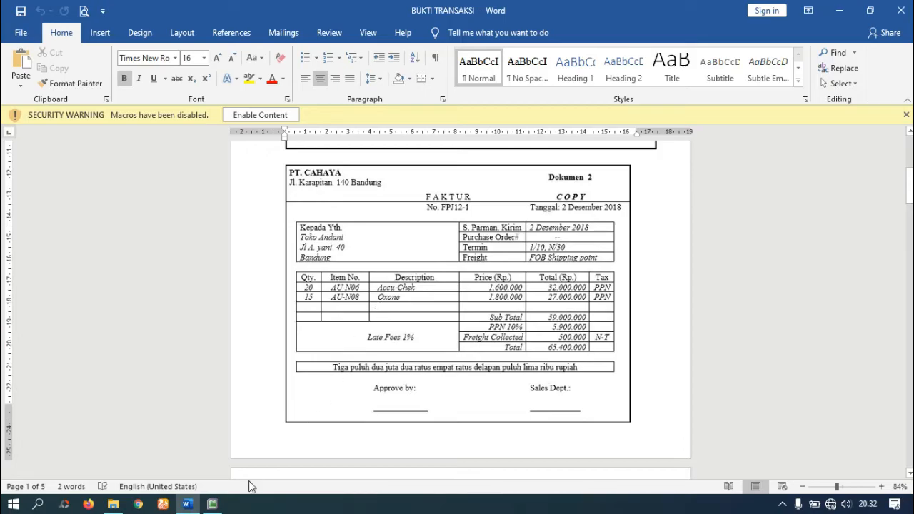
{"action": "left_click", "coordinate": [213, 504]}
{"action": "left_click", "coordinate": [402, 91]}
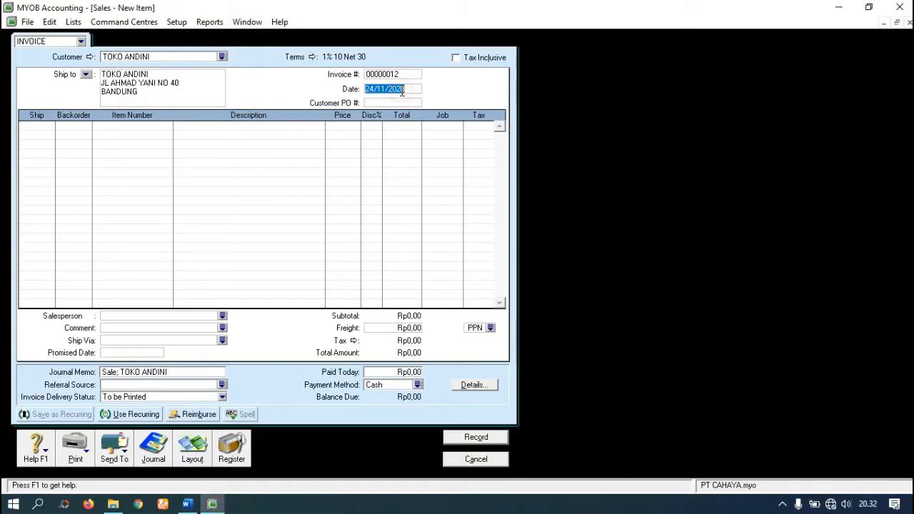
{"action": "type", "text": "2/12/2018"}
{"action": "left_click", "coordinate": [187, 504]}
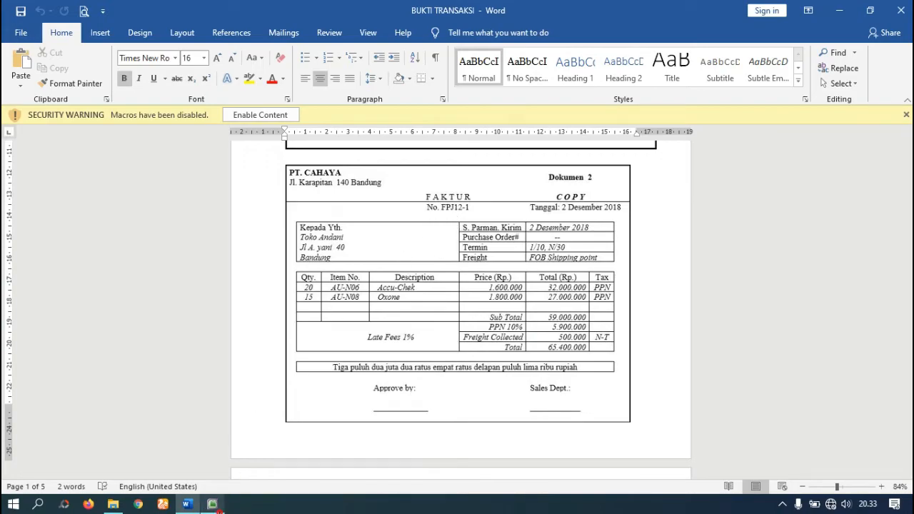
{"action": "left_click", "coordinate": [212, 504]}
{"action": "left_click", "coordinate": [392, 74]}
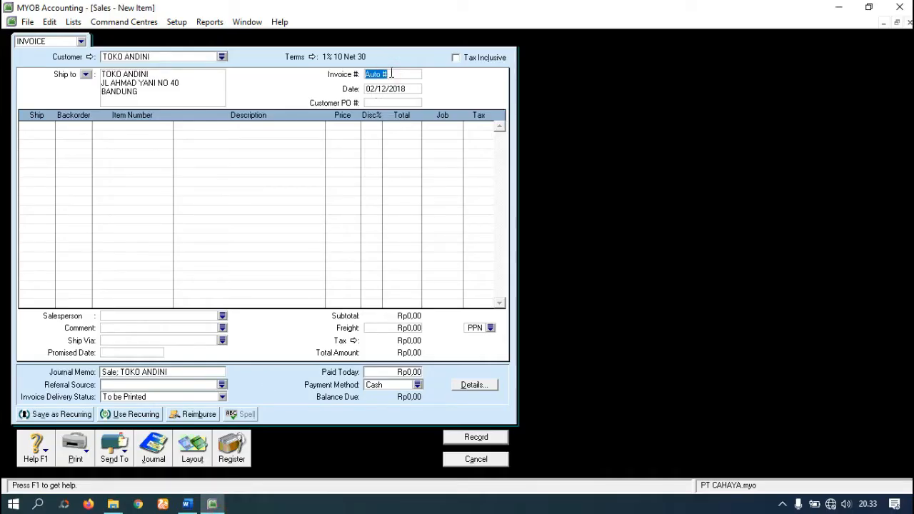
{"action": "type", "text": "FPJ12-1"}
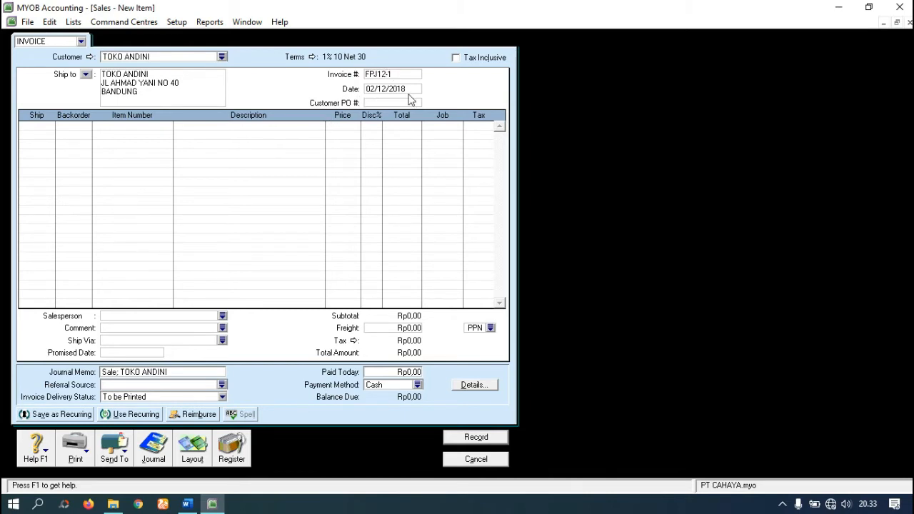
Check the first item's quantity on Dokumen 2 in Word and add 20 units of AU-N06 ACCU-CHEK to the MYOB invoice
{"action": "key", "text": "Tab"}
{"action": "key", "text": "Tab"}
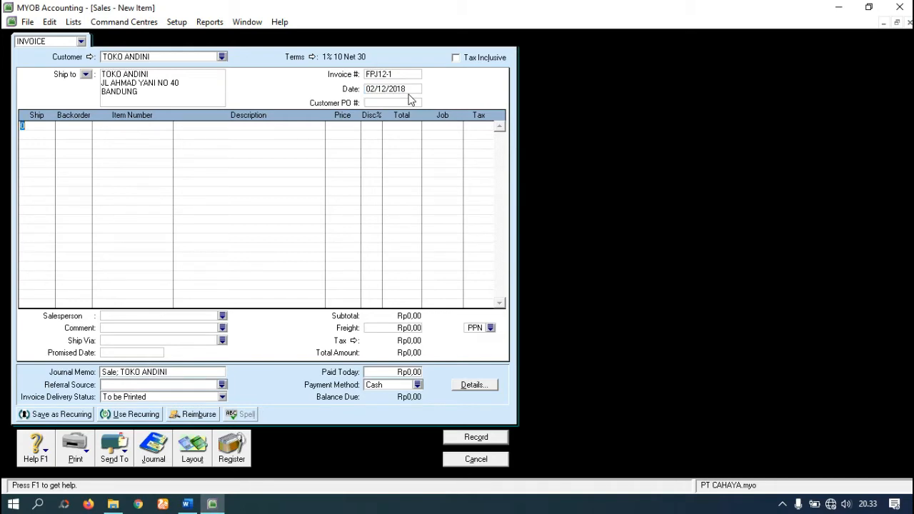
{"action": "left_click", "coordinate": [187, 505]}
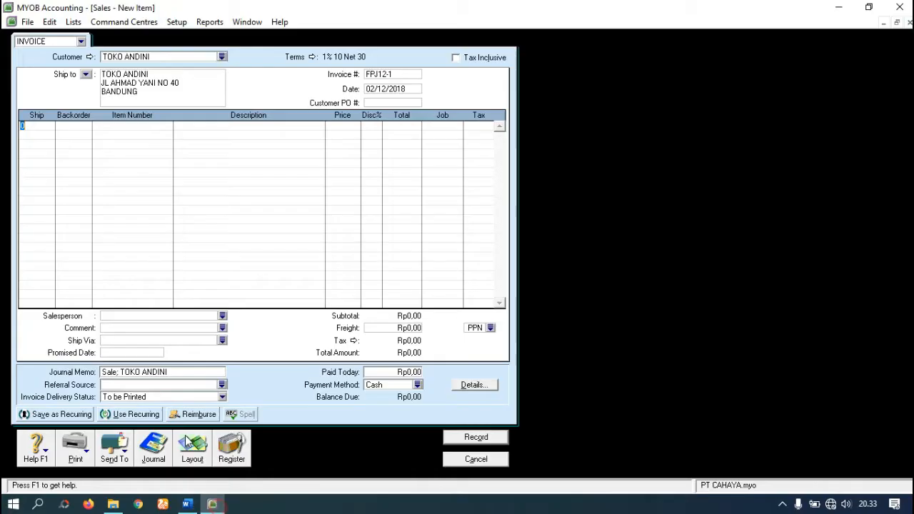
{"action": "left_click", "coordinate": [212, 504]}
{"action": "key", "text": "Tab"}
{"action": "key", "text": "Tab"}
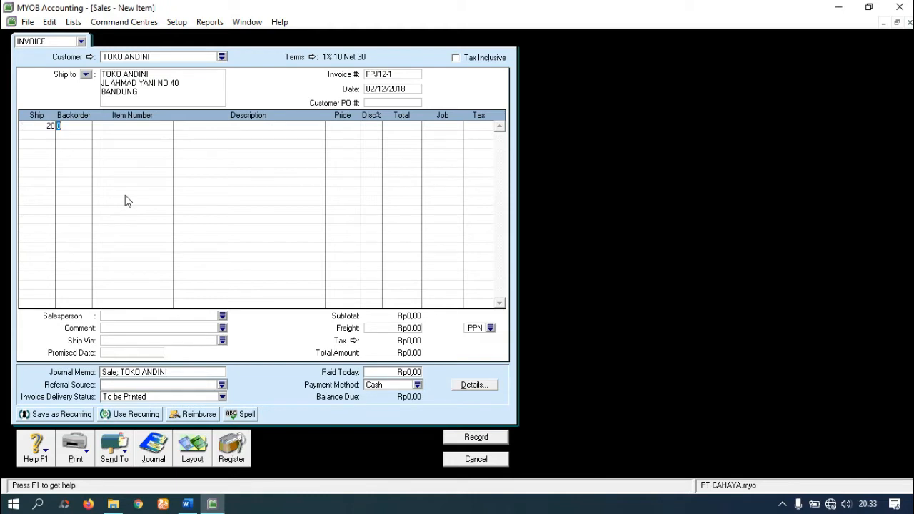
{"action": "key", "text": "Tab"}
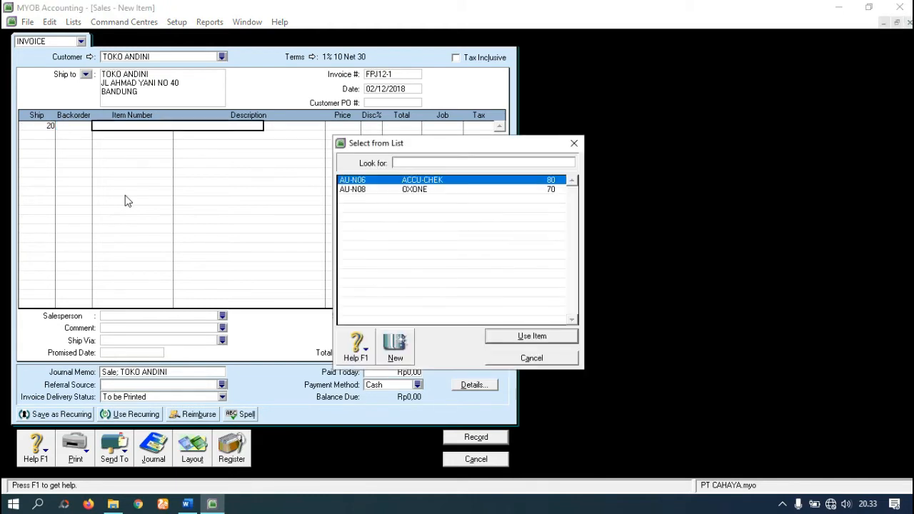
{"action": "double_click", "coordinate": [393, 180]}
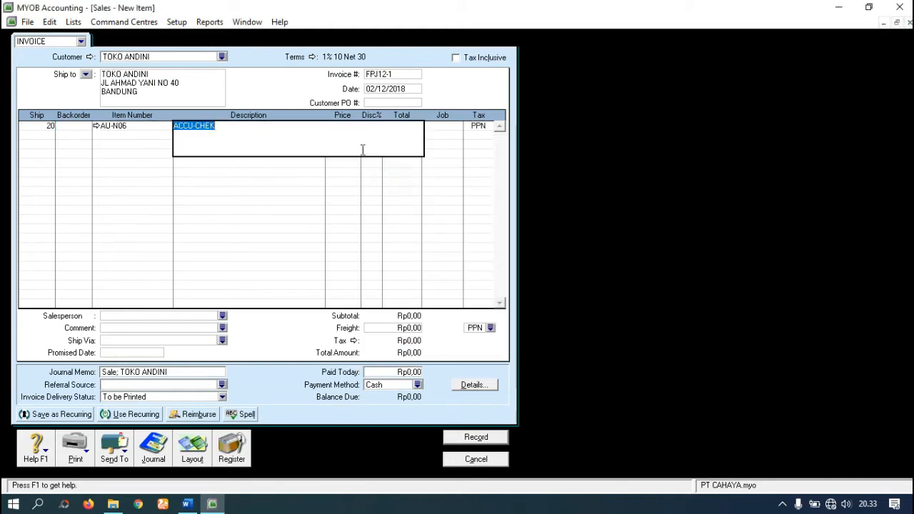
{"action": "key", "text": "Tab"}
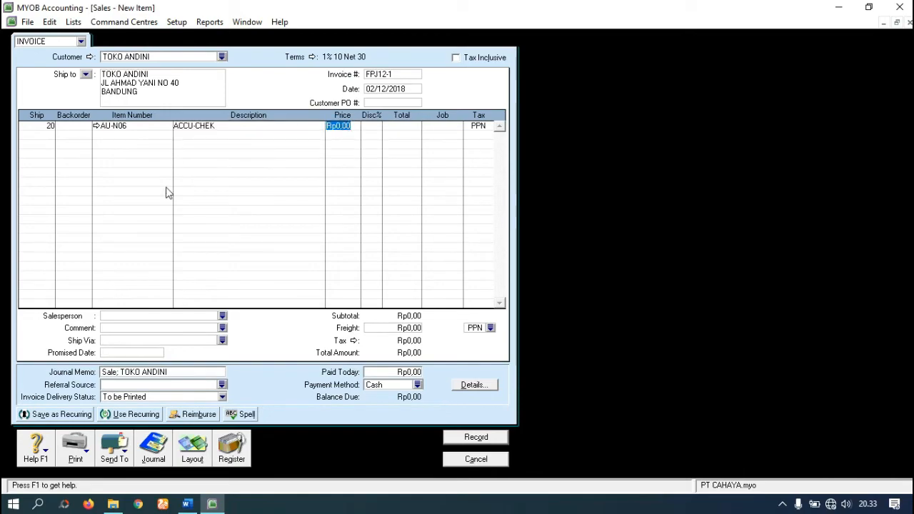
Look up the Accu-Chek unit price in Word and enter Rp1.600.000 as its price on the MYOB invoice line
{"action": "left_click", "coordinate": [187, 503]}
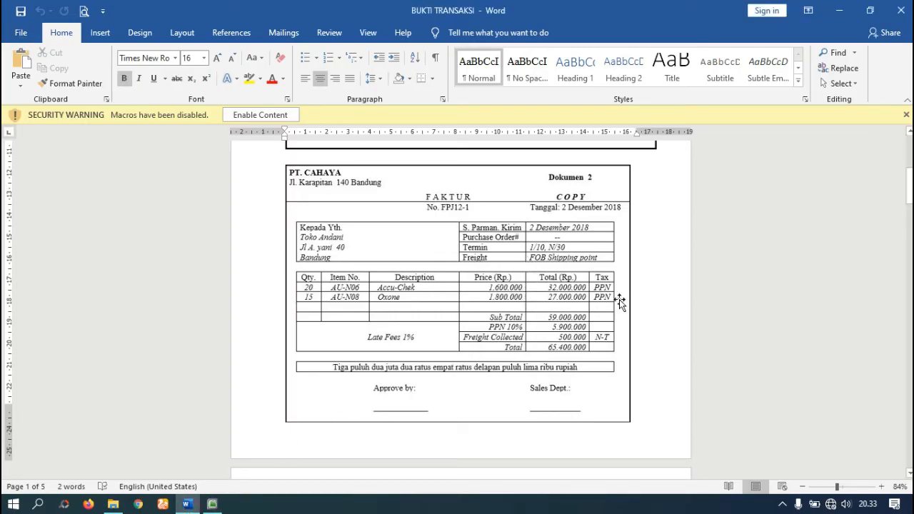
{"action": "left_click", "coordinate": [212, 504]}
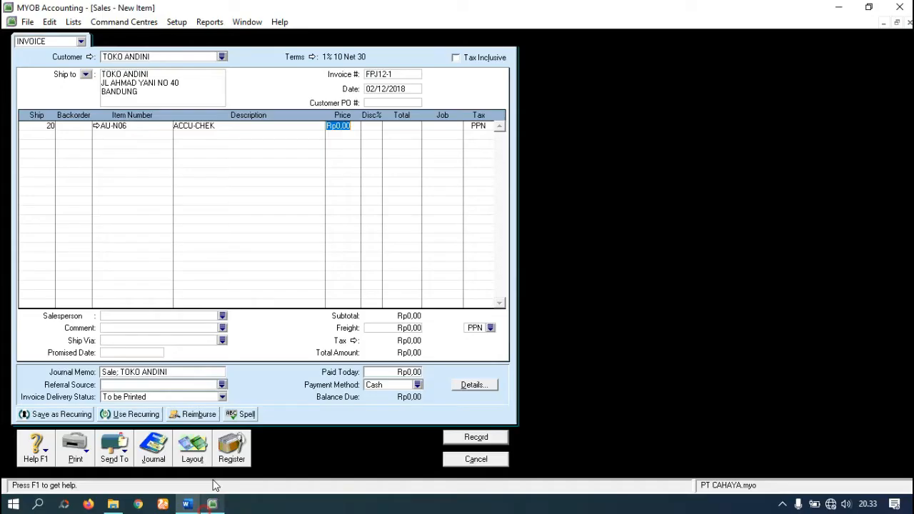
{"action": "type", "text": "1"}
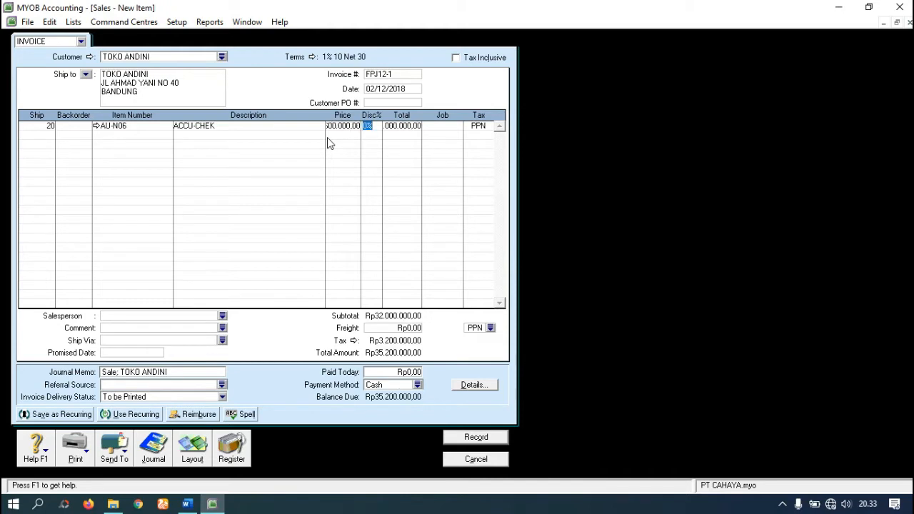
{"action": "key", "text": "Tab"}
{"action": "key", "text": "Tab"}
Compare the ACCU-CHEK line total with Dokumen 2 in Word and complete the MYOB line, keeping the PPN tax code
{"action": "left_click", "coordinate": [402, 127]}
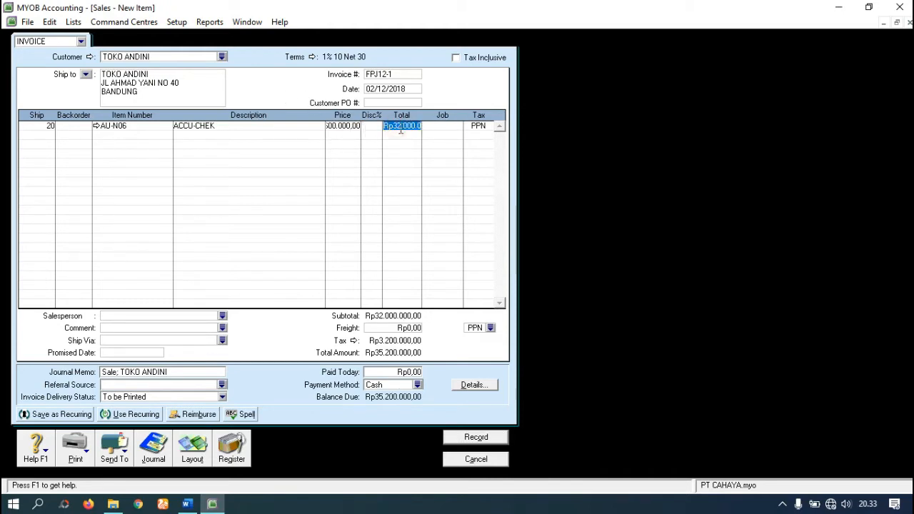
{"action": "left_click", "coordinate": [187, 505]}
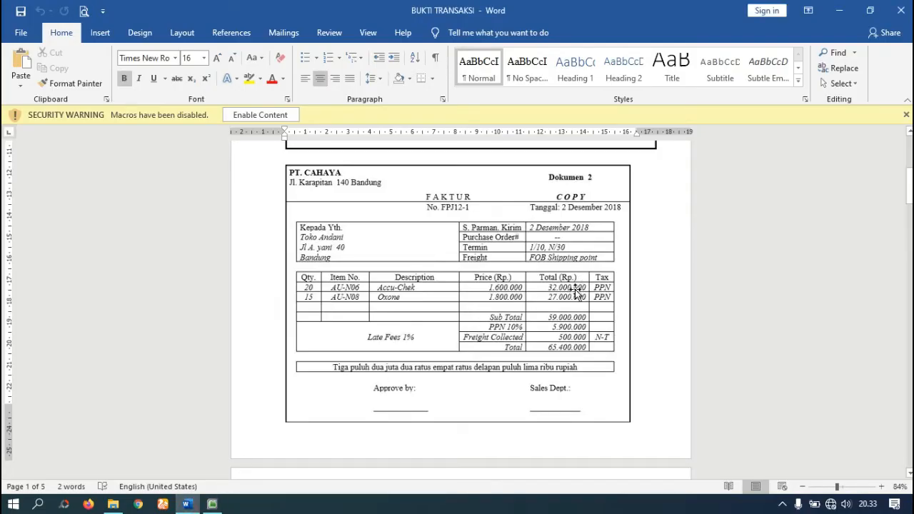
{"action": "left_click", "coordinate": [212, 504]}
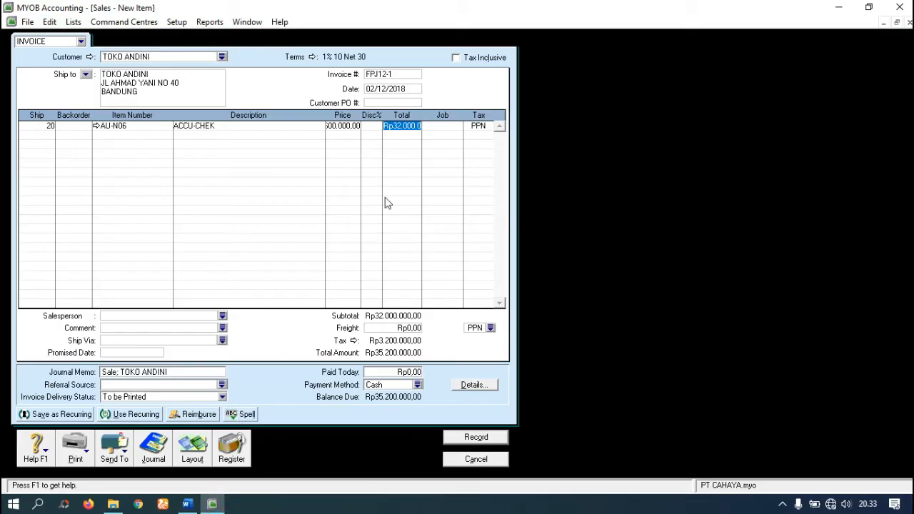
{"action": "key", "text": "Tab"}
{"action": "key", "text": "Tab"}
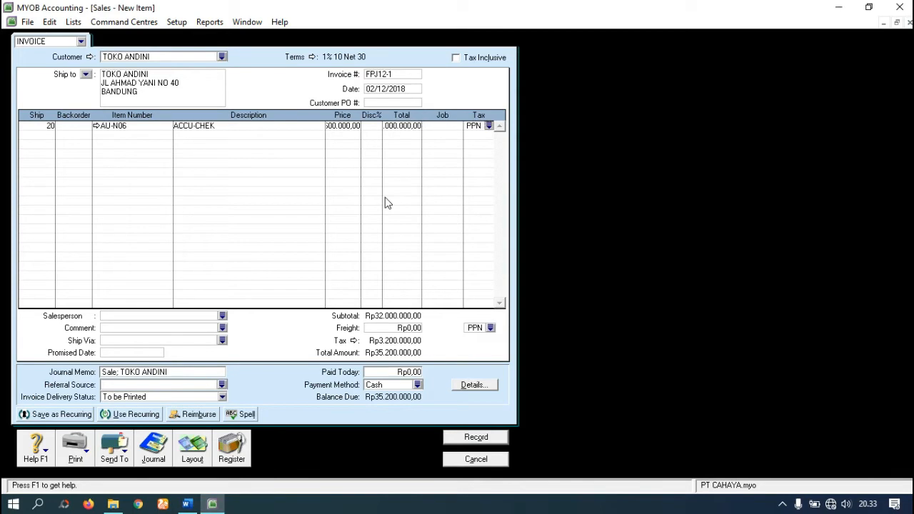
{"action": "key", "text": "Tab"}
Check the second item on Dokumen 2 in Word and add 15 units of AU-N08 OXONE to the MYOB invoice
{"action": "left_click", "coordinate": [189, 504]}
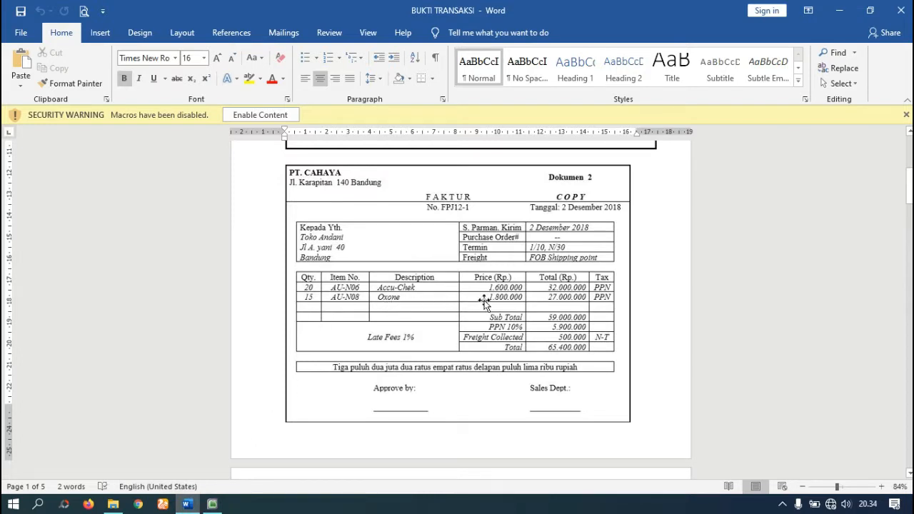
{"action": "left_click", "coordinate": [212, 504]}
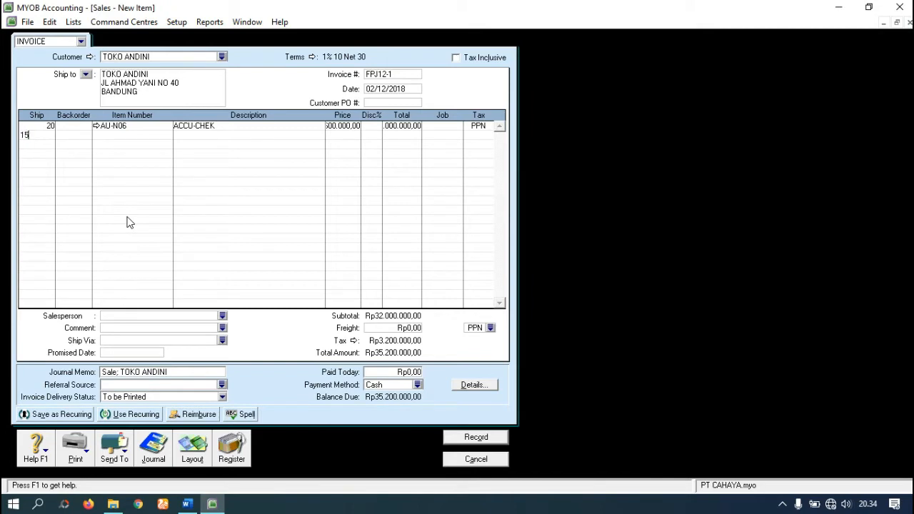
{"action": "type", "text": "15"}
{"action": "key", "text": "Tab"}
{"action": "key", "text": "Tab"}
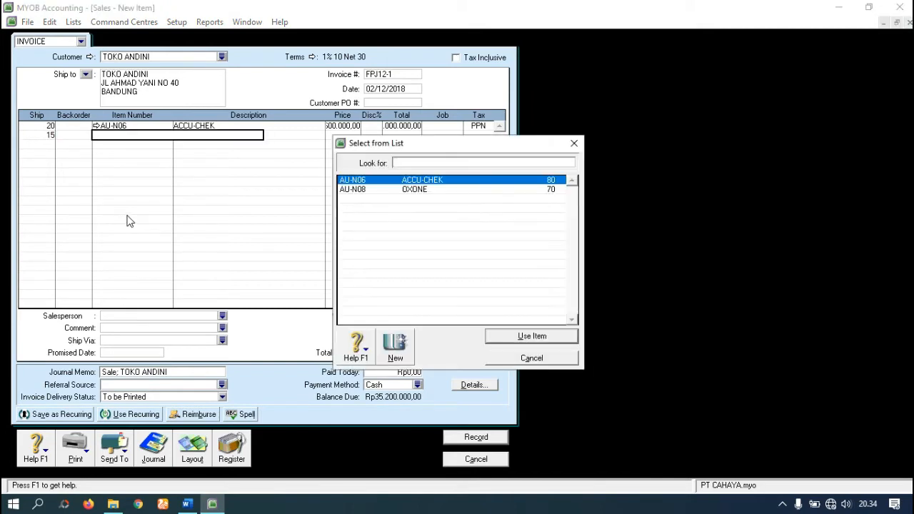
{"action": "double_click", "coordinate": [372, 189]}
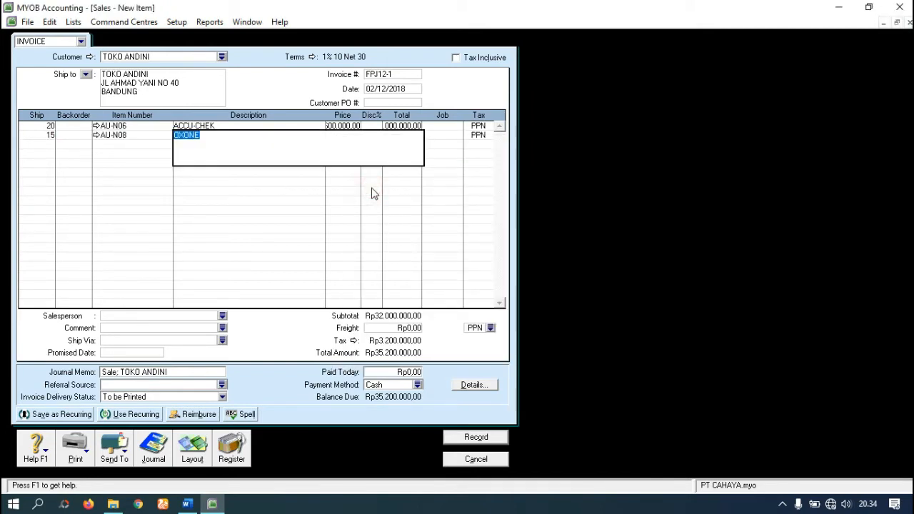
Set the price of the AU-N08 OXONE line to Rp1.800.000 on the invoice
{"action": "key", "text": "Tab"}
{"action": "type", "text": "1"}
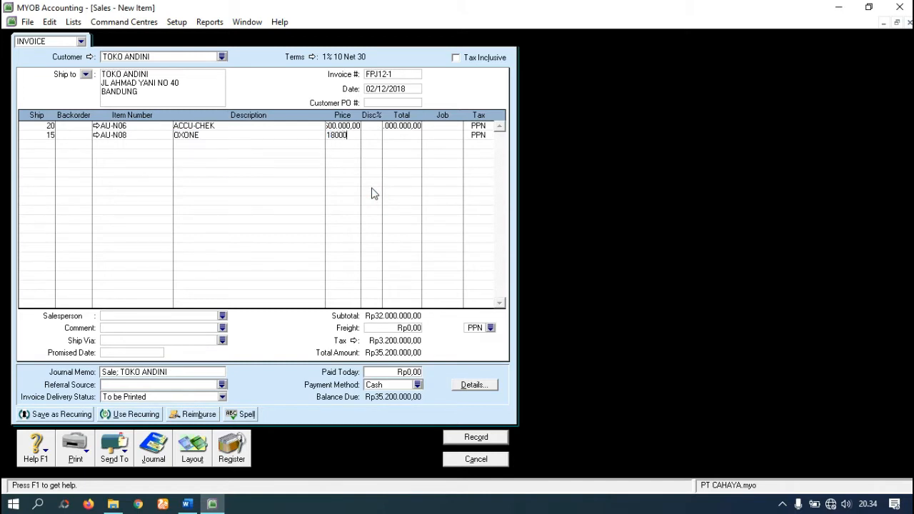
{"action": "type", "text": "800000"}
{"action": "key", "text": "Tab"}
{"action": "key", "text": "Tab"}
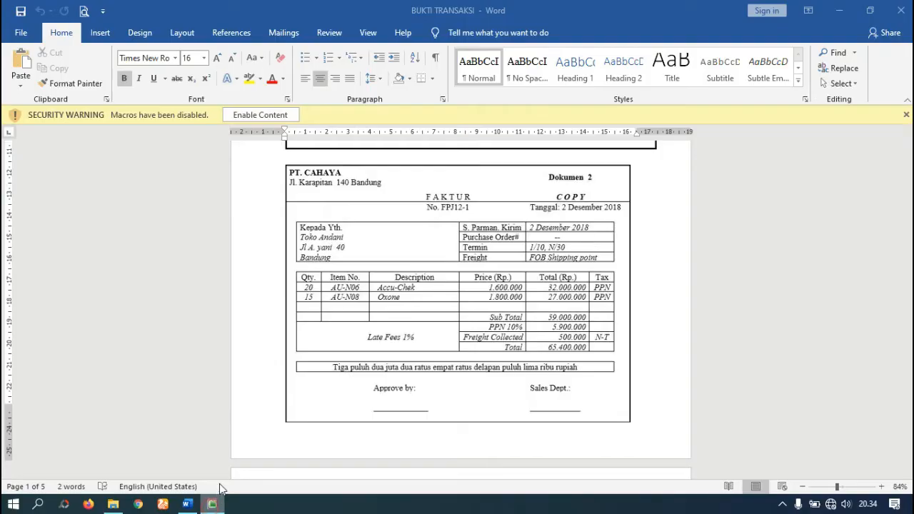
Compare the OXONE line total with Dokumen 2 in Word and complete the MYOB line, keeping the PPN tax code
{"action": "left_click", "coordinate": [186, 504]}
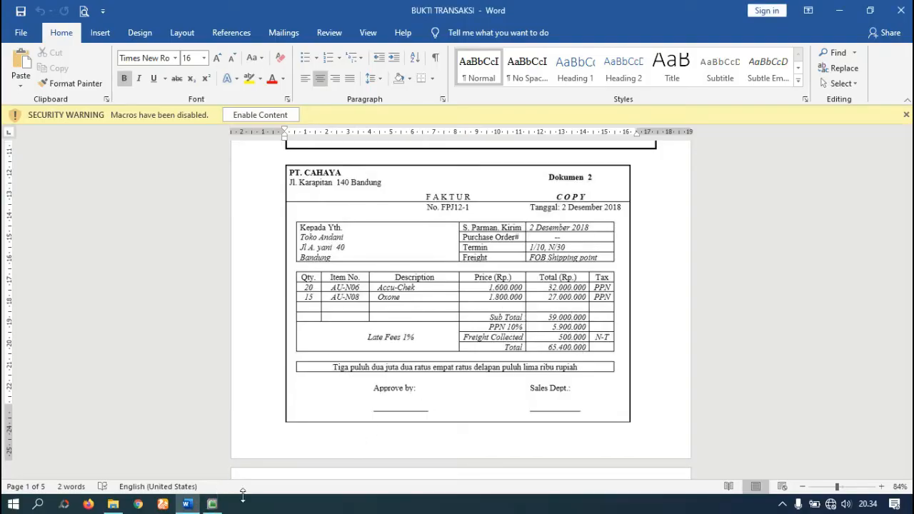
{"action": "left_click", "coordinate": [212, 504]}
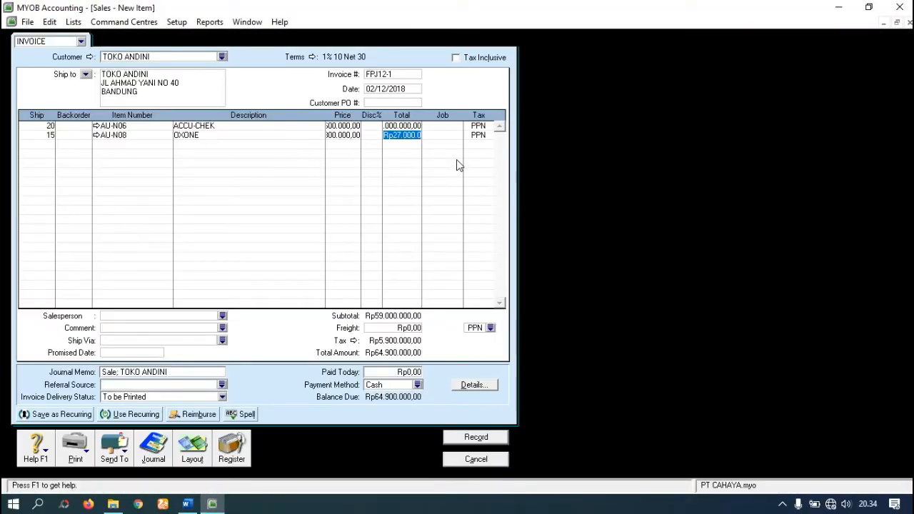
{"action": "key", "text": "Tab"}
{"action": "key", "text": "Tab"}
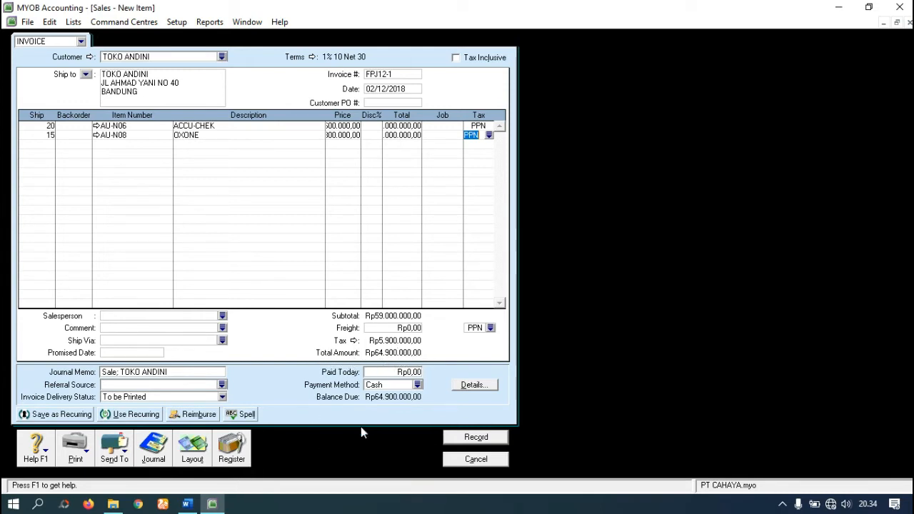
Compare the MYOB invoice's subtotal, tax and total with Dokumen 2 in Word, and check the freight charge and its tax code
{"action": "left_click", "coordinate": [187, 504]}
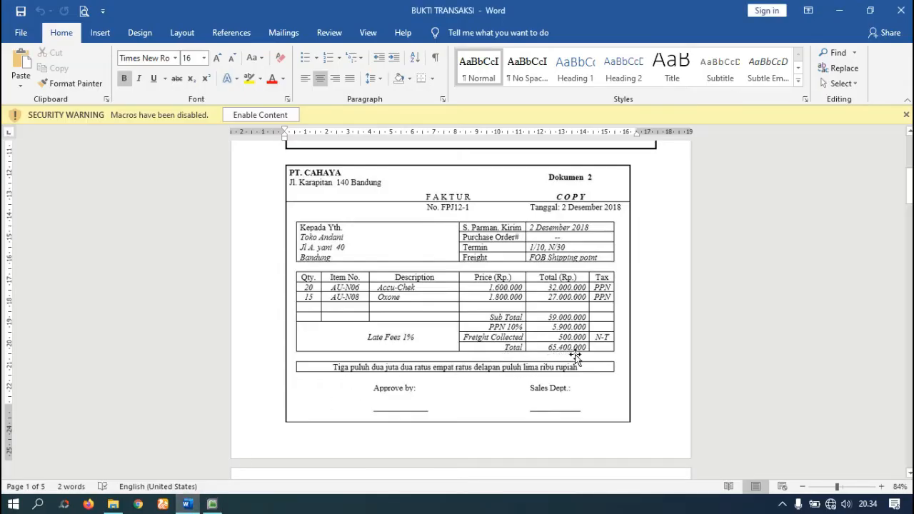
{"action": "left_click", "coordinate": [212, 504]}
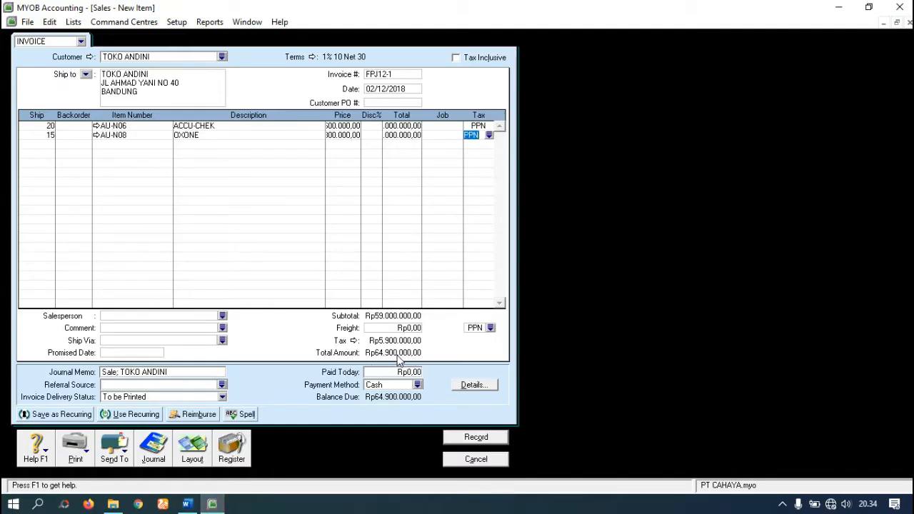
{"action": "left_click", "coordinate": [192, 507]}
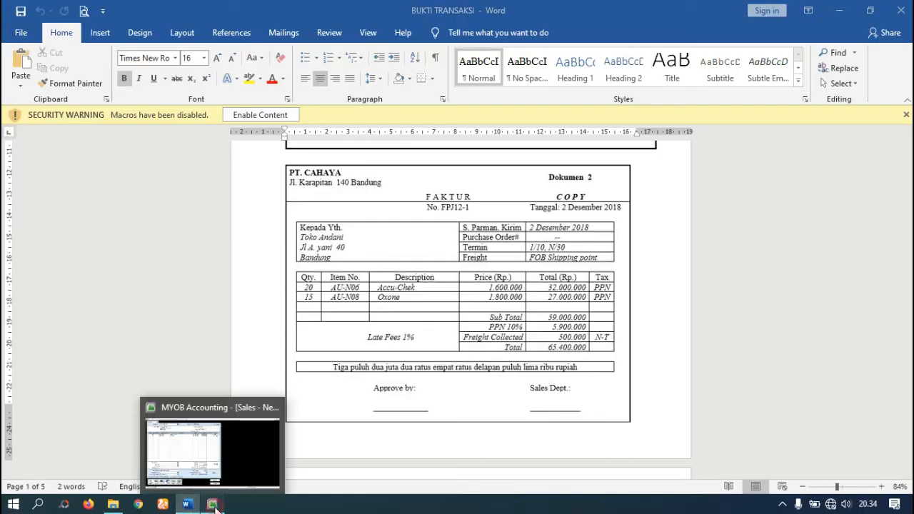
{"action": "left_click", "coordinate": [212, 505]}
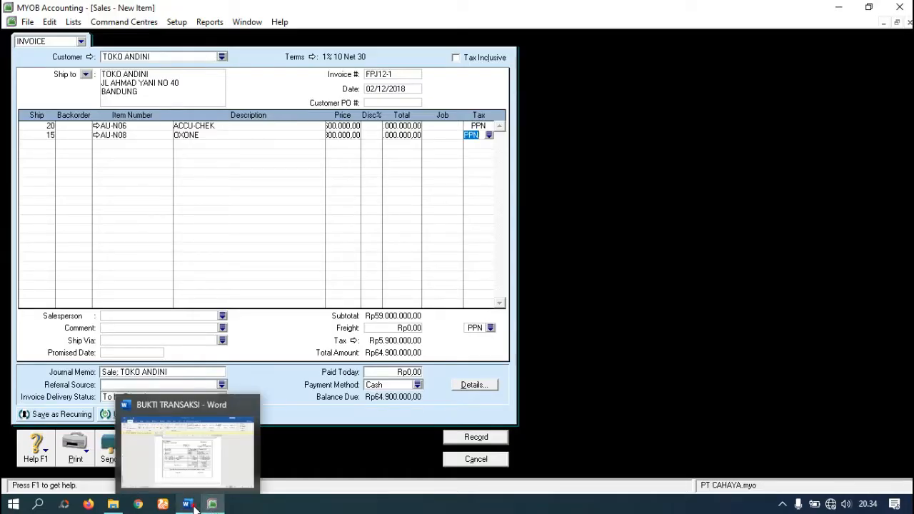
{"action": "left_click", "coordinate": [187, 506]}
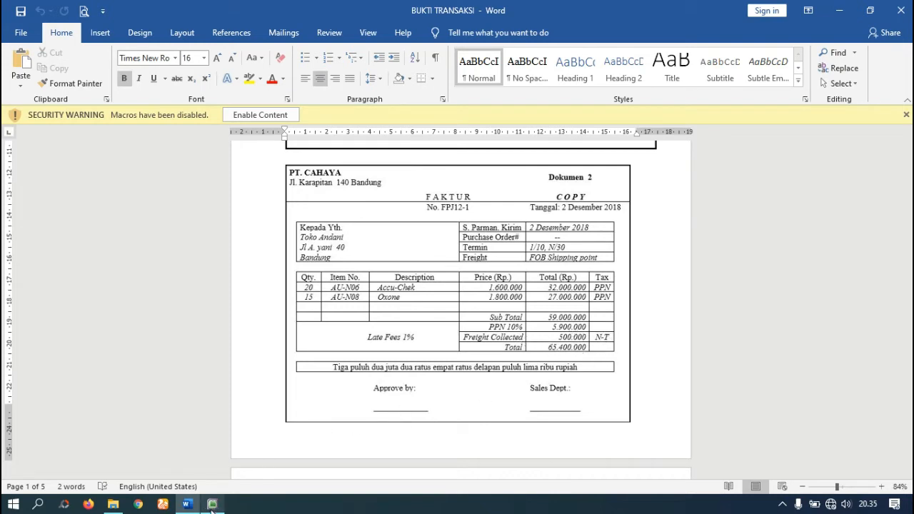
{"action": "left_click", "coordinate": [212, 504]}
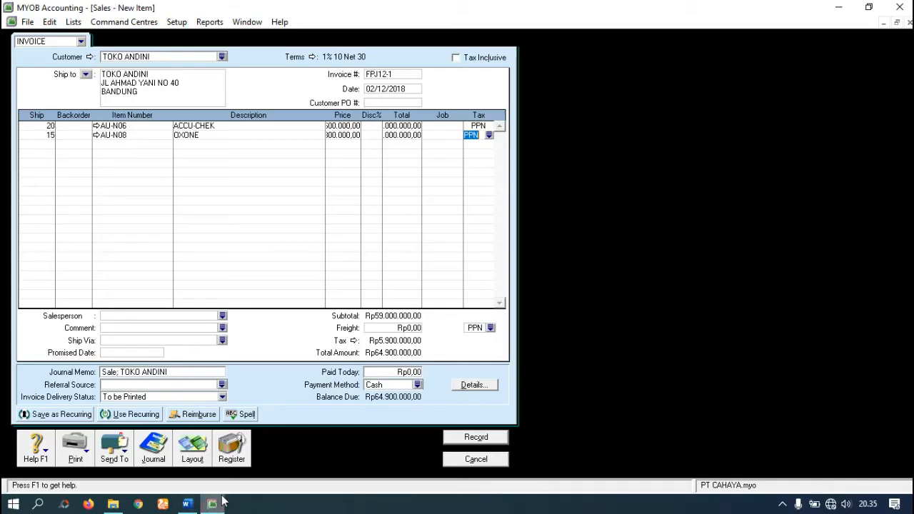
Set the invoice's freight to Rp500.000 and assign it the N-T (Not Reportable) tax code
{"action": "left_click", "coordinate": [395, 327]}
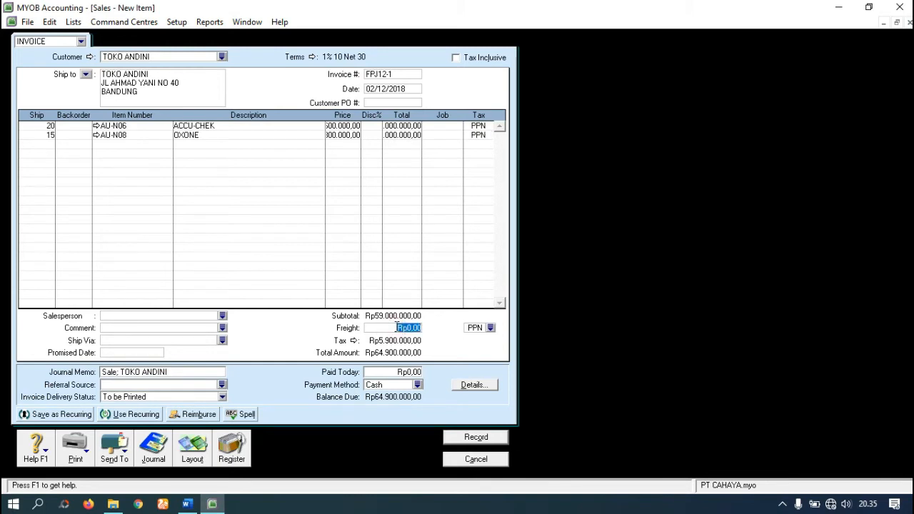
{"action": "type", "text": "500.000"}
{"action": "key", "text": "Tab"}
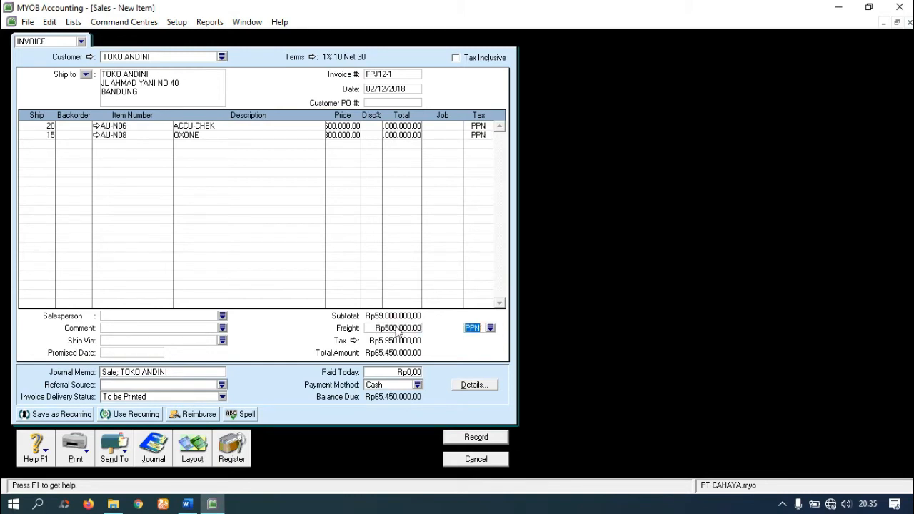
{"action": "left_click", "coordinate": [490, 328]}
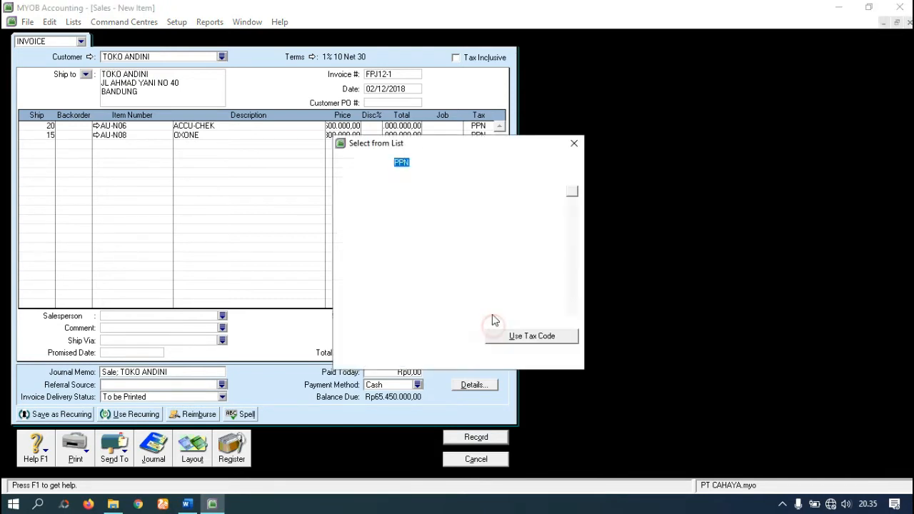
{"action": "left_click", "coordinate": [405, 181]}
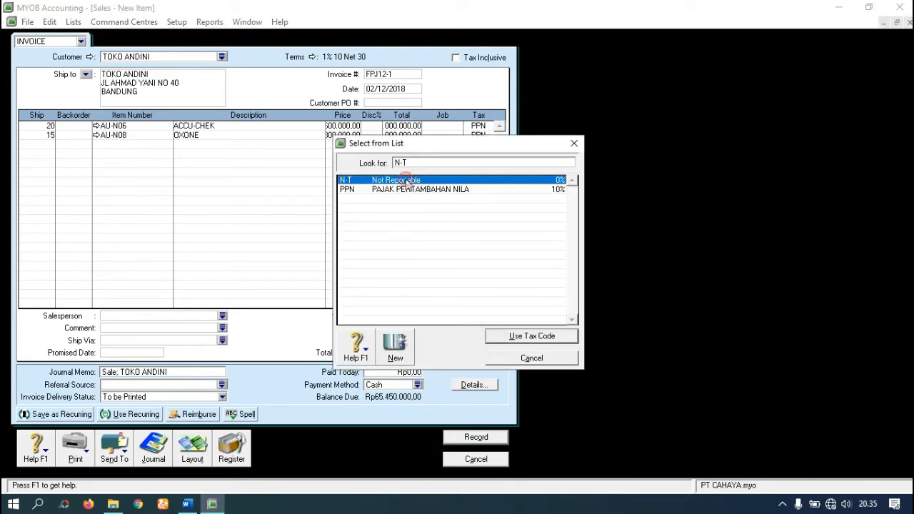
{"action": "left_click", "coordinate": [518, 338]}
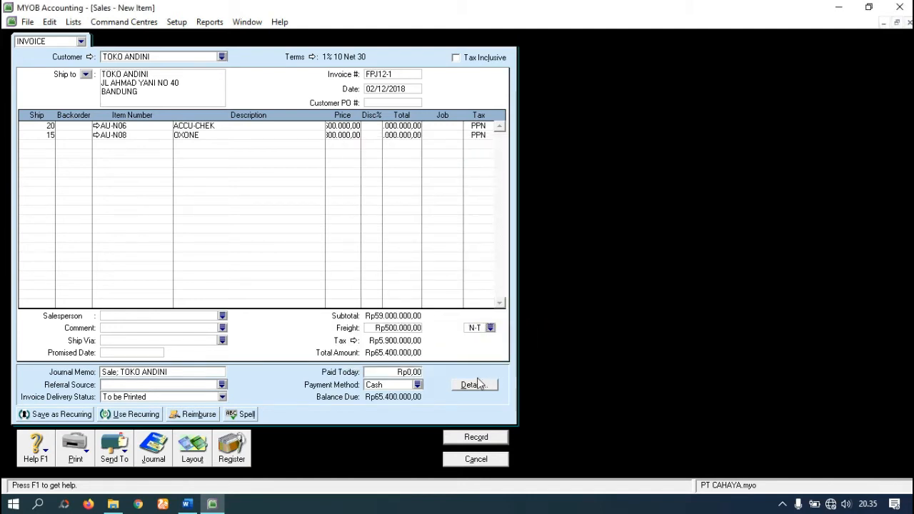
Check the invoice's total amount including freight against Dokumen 2 in Word and return to MYOB
{"action": "key", "text": "Tab"}
{"action": "left_click", "coordinate": [187, 504]}
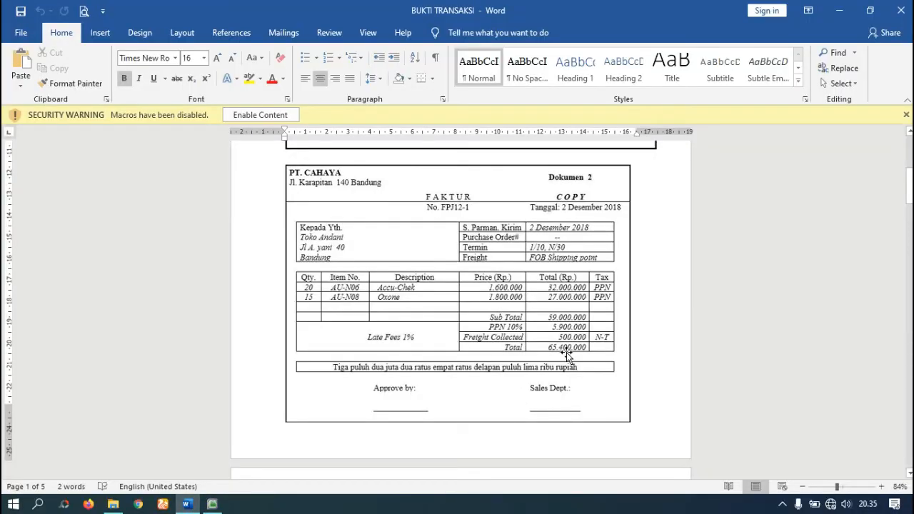
{"action": "left_click", "coordinate": [212, 504]}
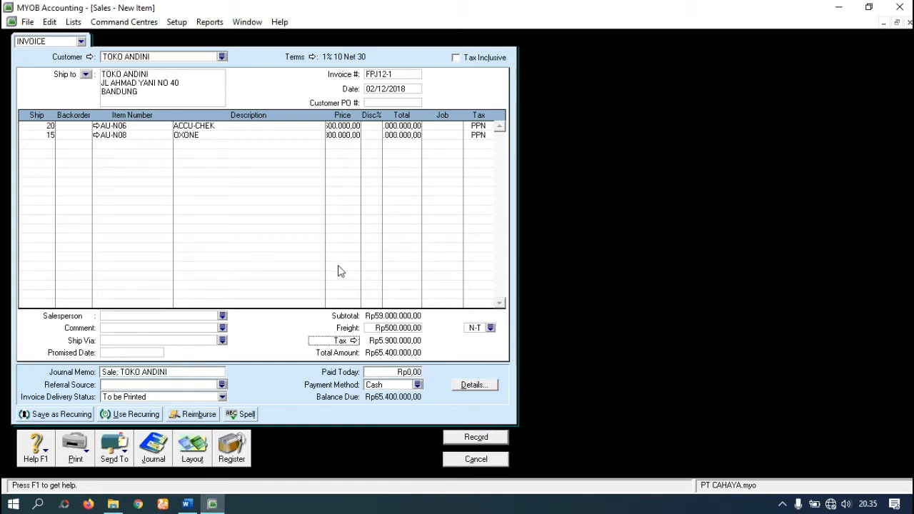
Review the transaction recap of invoice FPJ12-1, record the sale and close the sales entry window
{"action": "key", "text": "ctrl+r"}
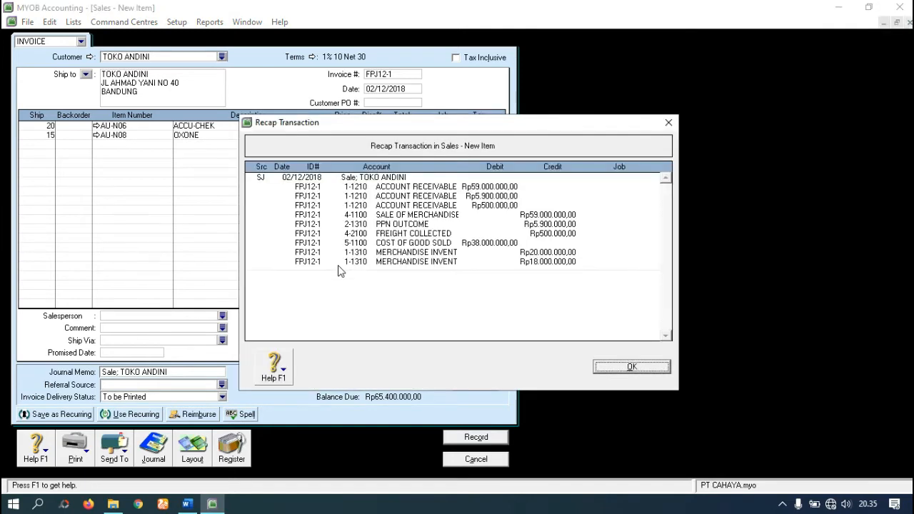
{"action": "left_click", "coordinate": [629, 368]}
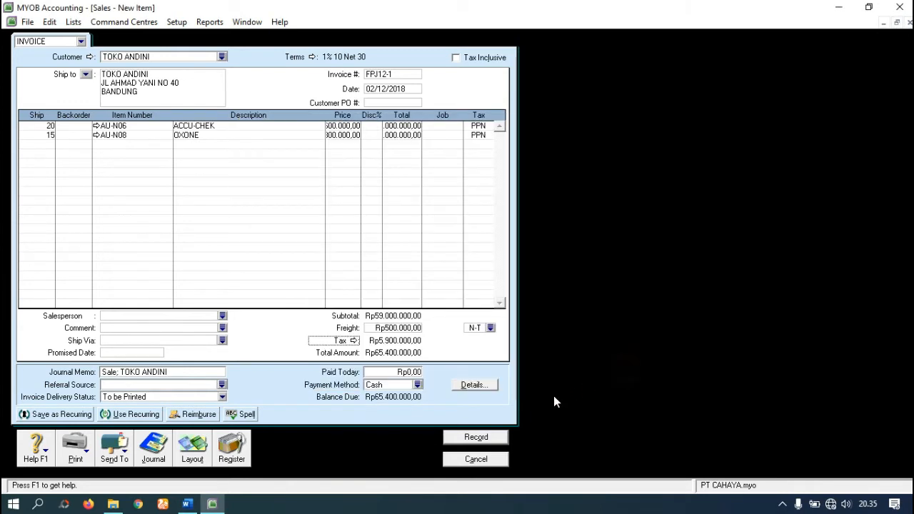
{"action": "left_click", "coordinate": [486, 440]}
{"action": "left_click", "coordinate": [480, 460]}
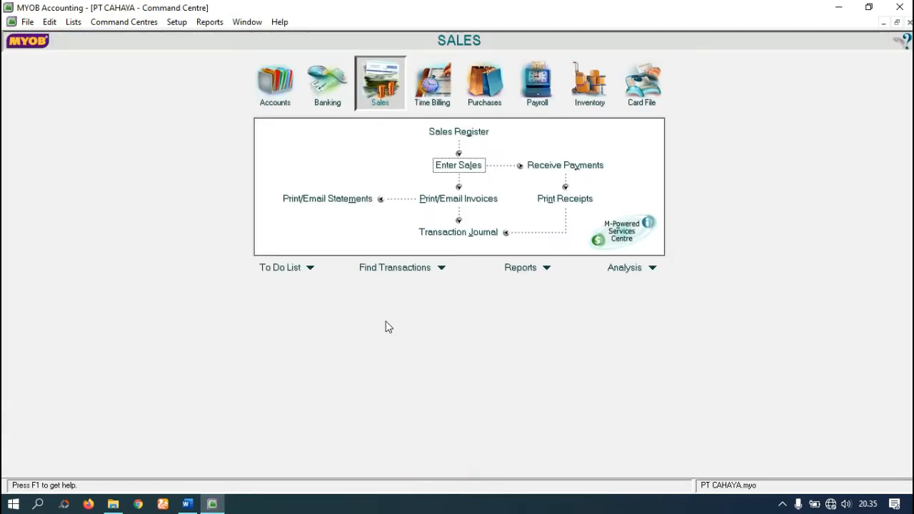
Read the cash receipt on Dokumen 3 in Word, including its payer, cheque and settled invoice, and return to MYOB
{"action": "left_click", "coordinate": [187, 504]}
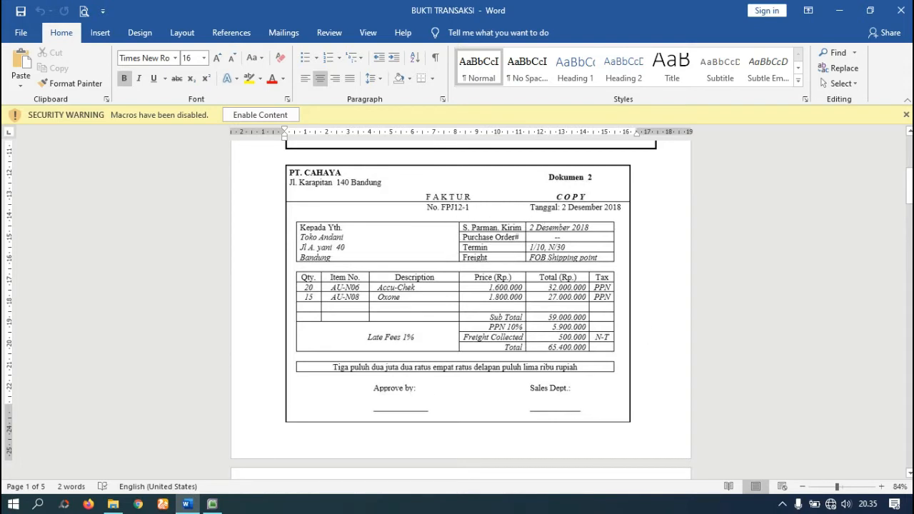
{"action": "left_click_drag", "start_coordinate": [909, 187], "coordinate": [909, 228]}
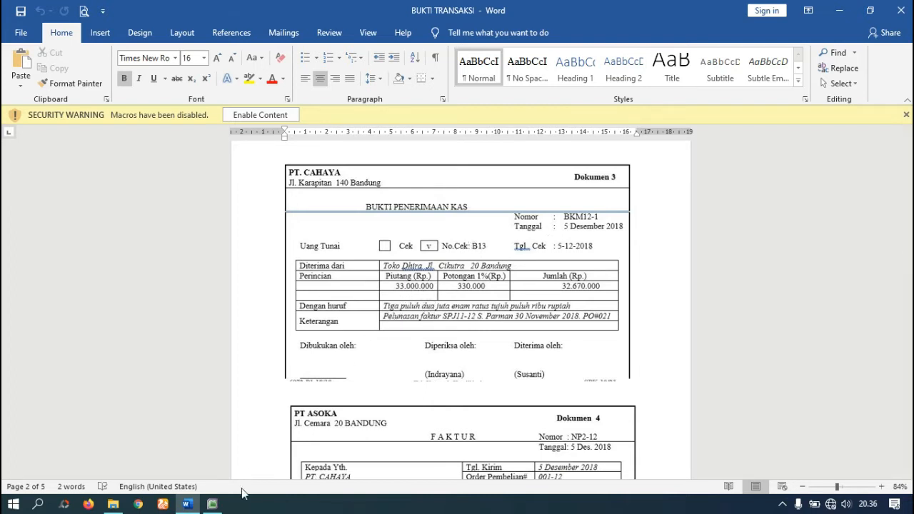
{"action": "left_click", "coordinate": [212, 504]}
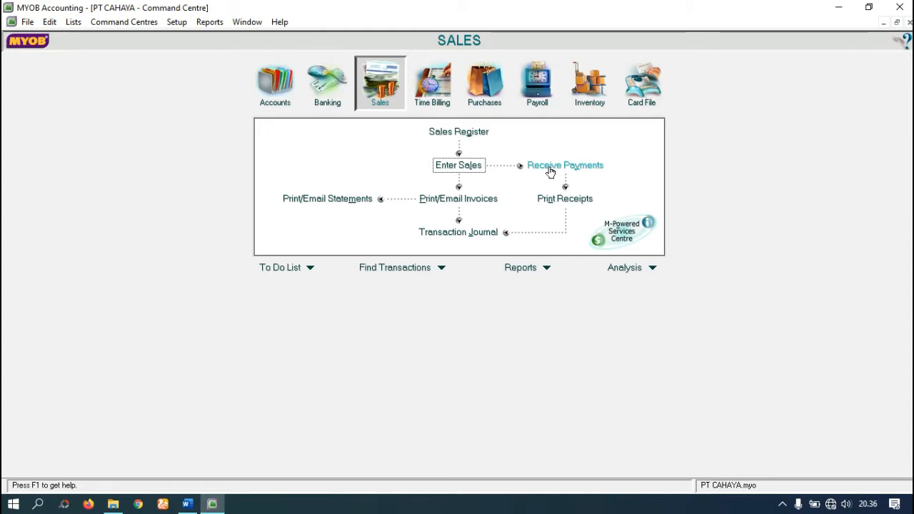
{"action": "left_click", "coordinate": [330, 98]}
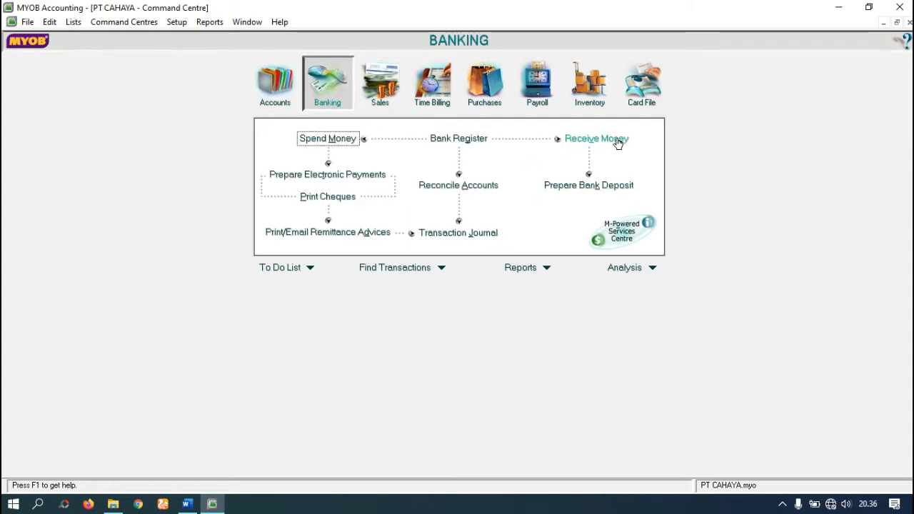
{"action": "left_click", "coordinate": [187, 505]}
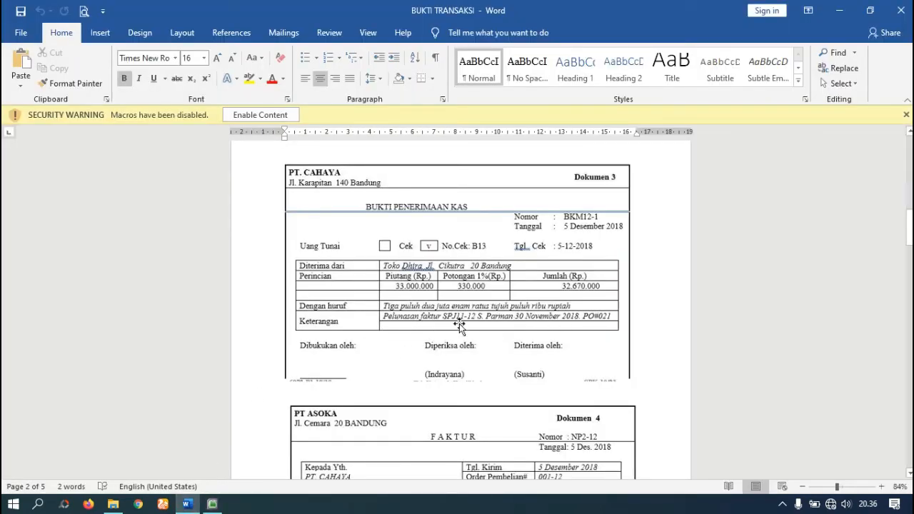
{"action": "left_click", "coordinate": [211, 504]}
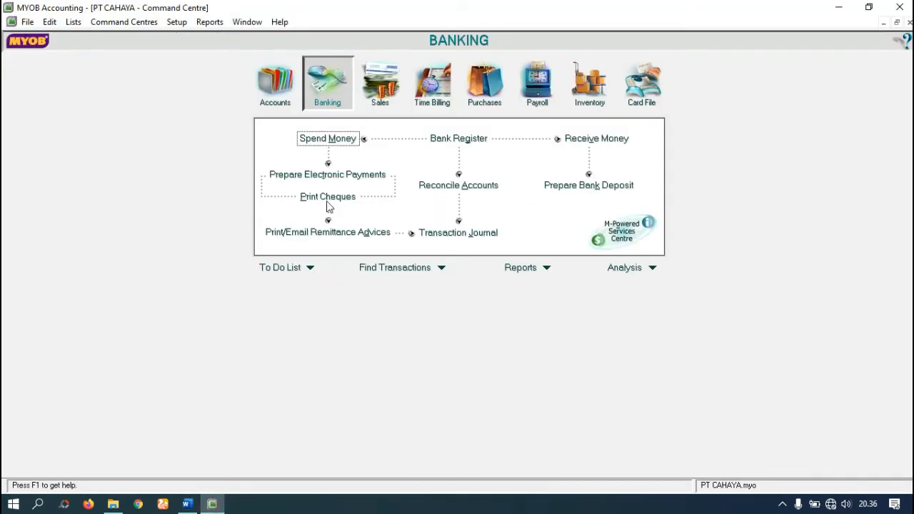
Start a customer payment with Receive Payments in MYOB's Sales, check the payer on Dokumen 3 in Word and choose TOKO DHIRA as customer
{"action": "left_click", "coordinate": [392, 89]}
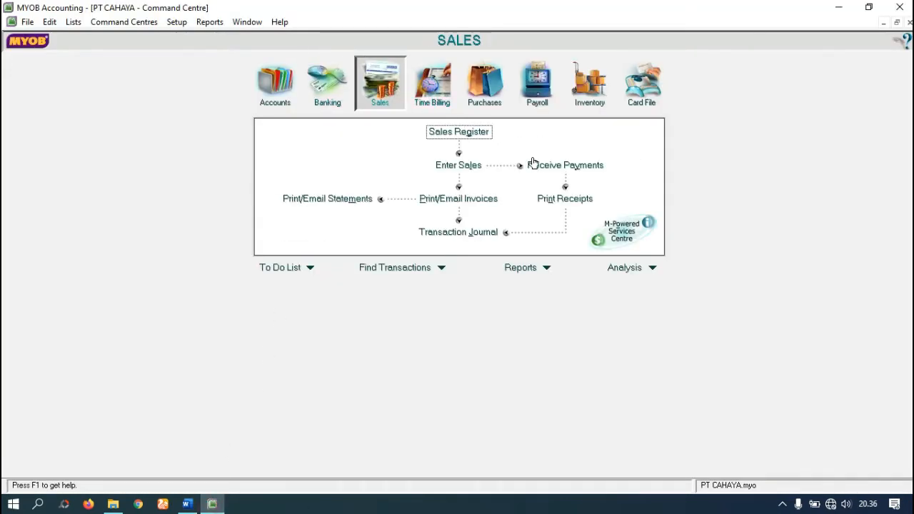
{"action": "left_click", "coordinate": [565, 170]}
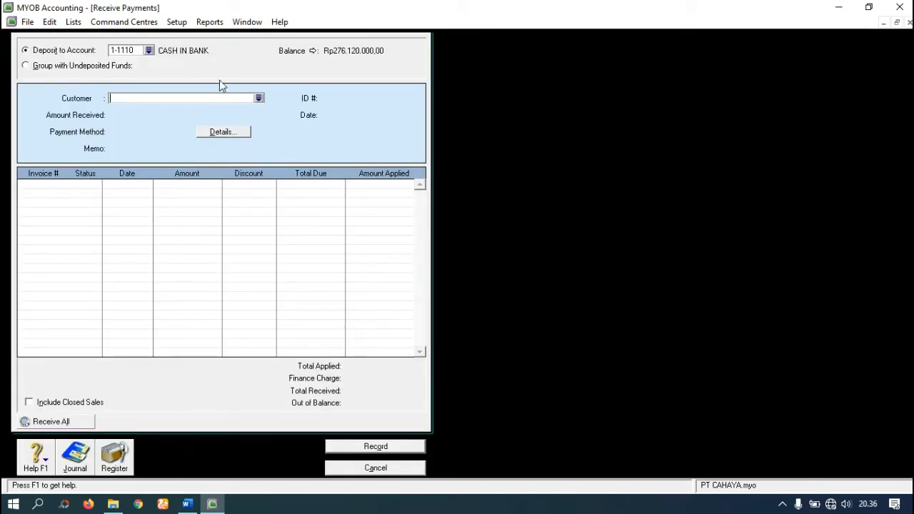
{"action": "left_click", "coordinate": [187, 504]}
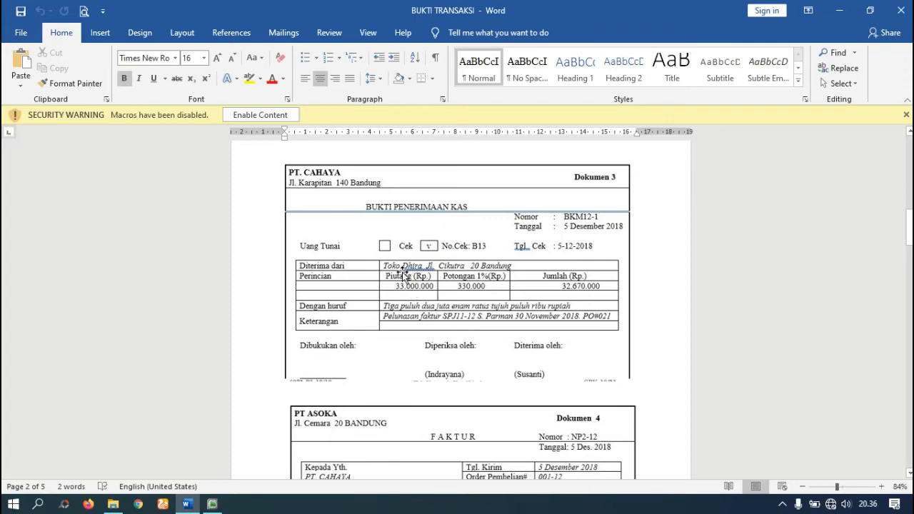
{"action": "left_click", "coordinate": [212, 504]}
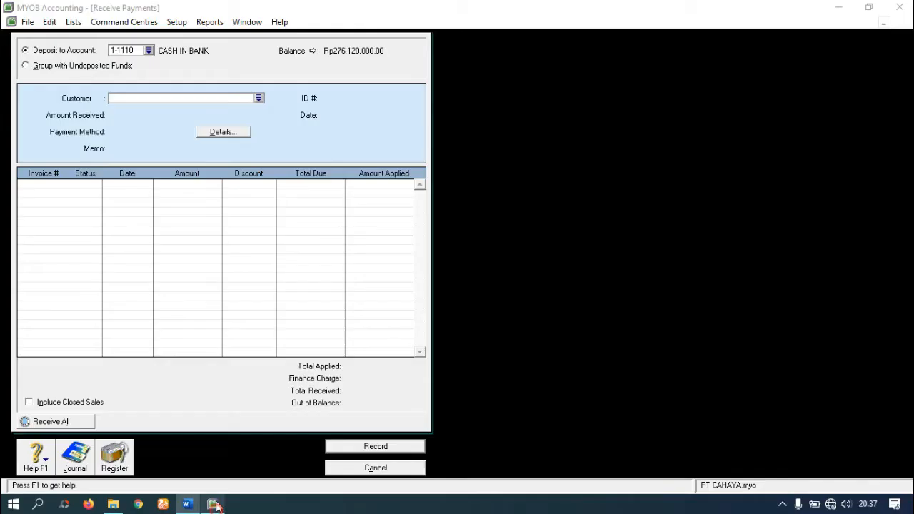
{"action": "left_click", "coordinate": [258, 98]}
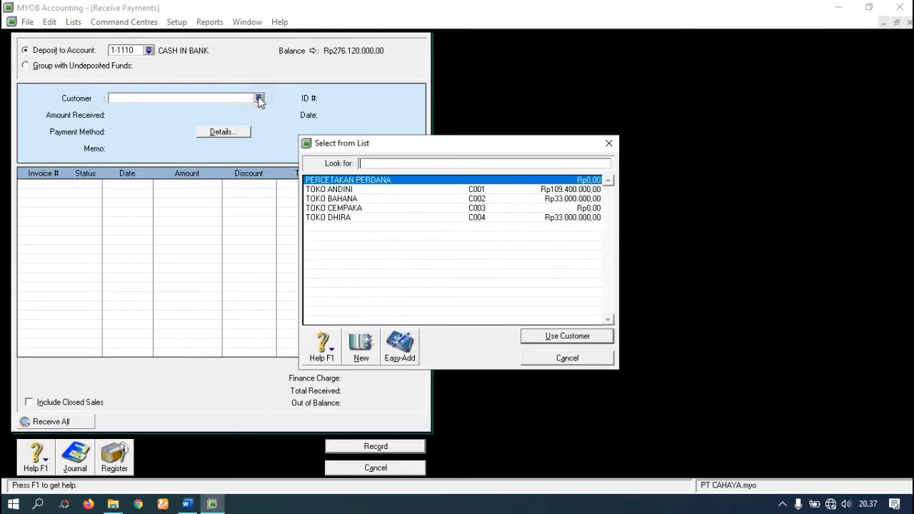
{"action": "left_click", "coordinate": [347, 218]}
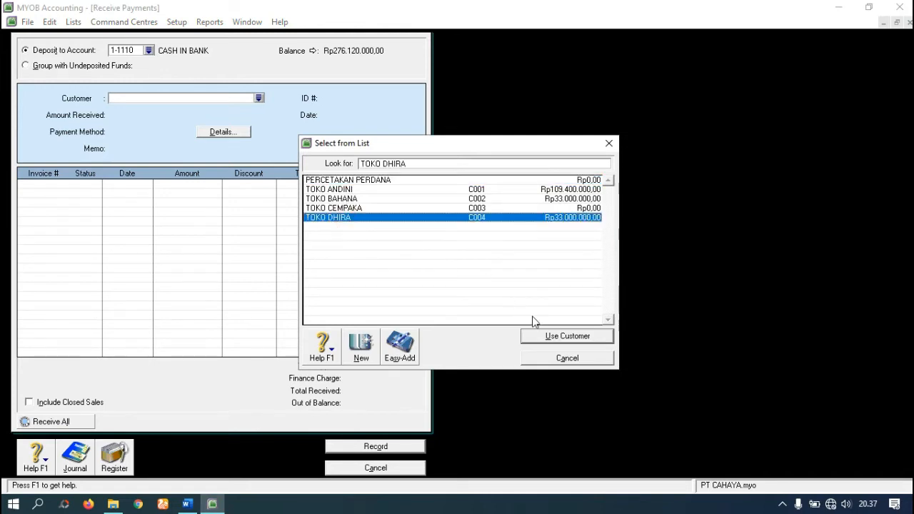
{"action": "left_click", "coordinate": [550, 336]}
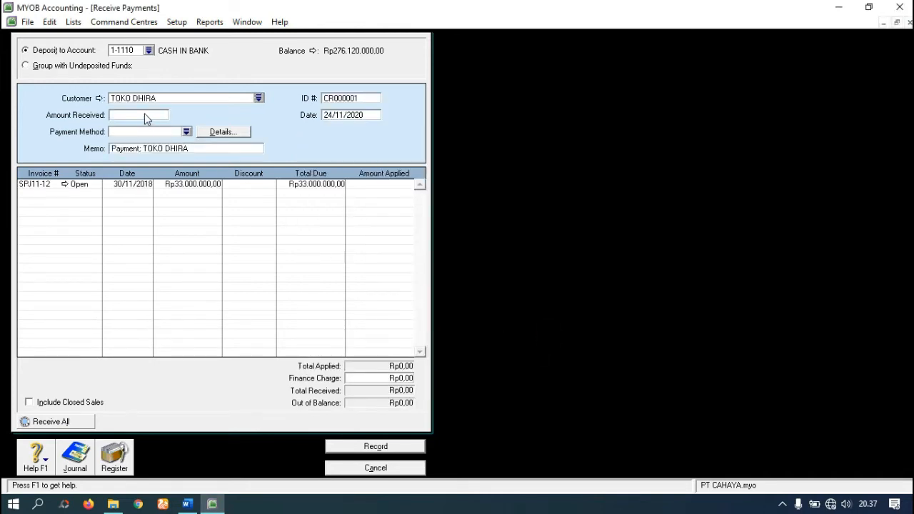
Check the received amount on Dokumen 3 in Word, then in MYOB enter Amount Received 32.670.000 and choose Cash as payment method
{"action": "left_click", "coordinate": [187, 504]}
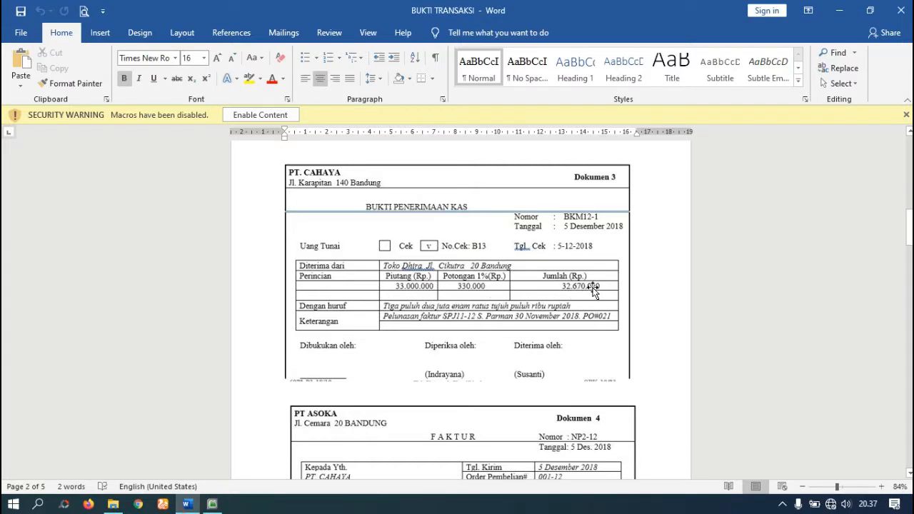
{"action": "left_click", "coordinate": [212, 503]}
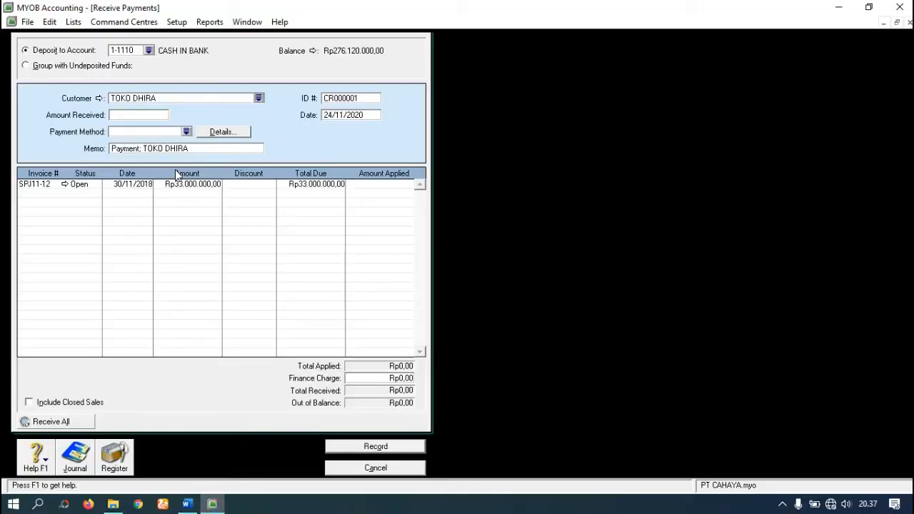
{"action": "left_click", "coordinate": [127, 115]}
{"action": "type", "text": "3"}
{"action": "type", "text": "2.670.000"}
{"action": "key", "text": "Tab"}
{"action": "left_click", "coordinate": [186, 133]}
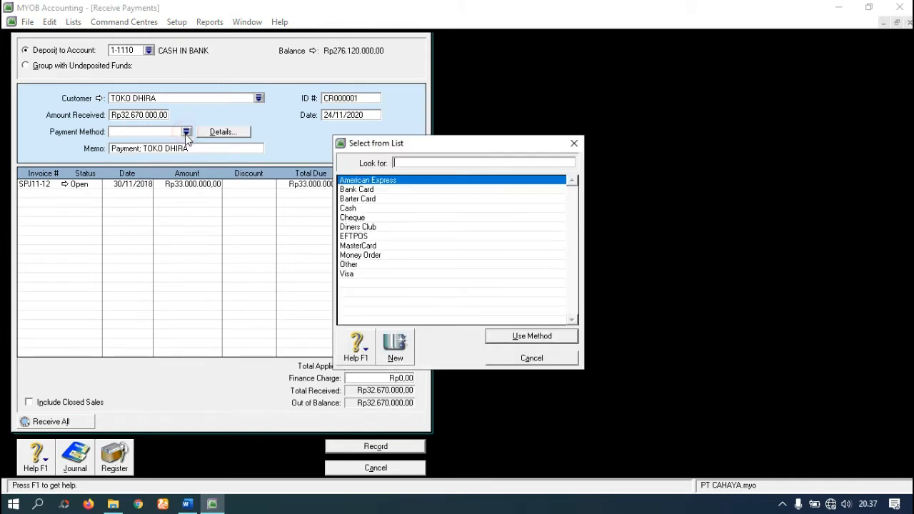
{"action": "double_click", "coordinate": [354, 208]}
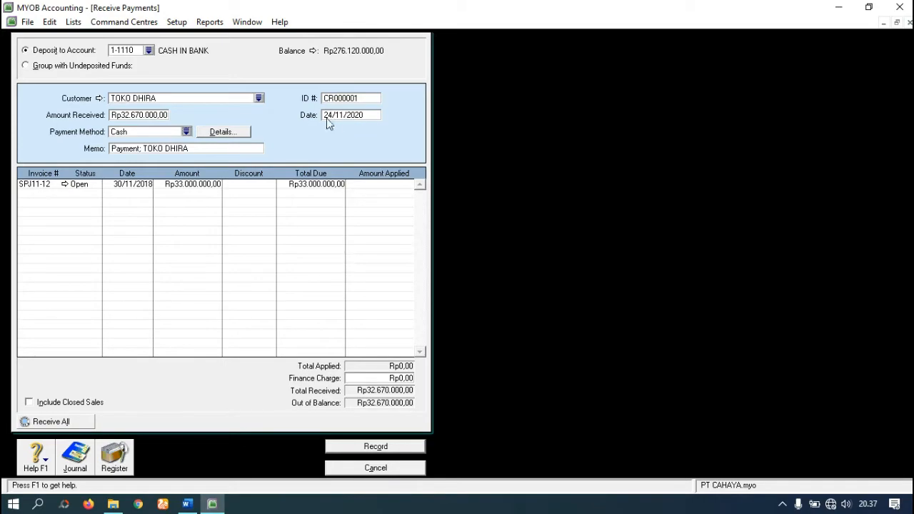
Check the receipt's date on Dokumen 3 in Word and set the payment date in MYOB to 05/12/2018
{"action": "left_click", "coordinate": [188, 505]}
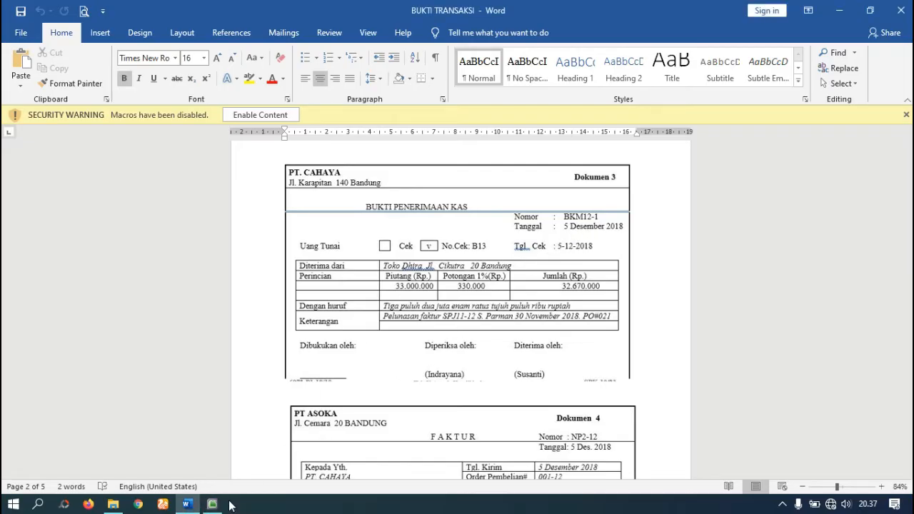
{"action": "left_click", "coordinate": [212, 504]}
{"action": "left_click", "coordinate": [362, 115]}
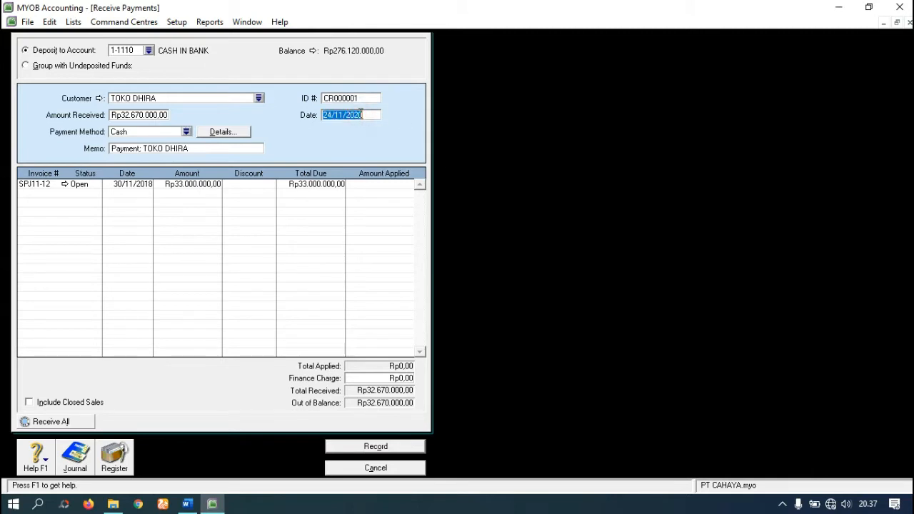
{"action": "type", "text": "5"}
{"action": "key", "text": "Tab"}
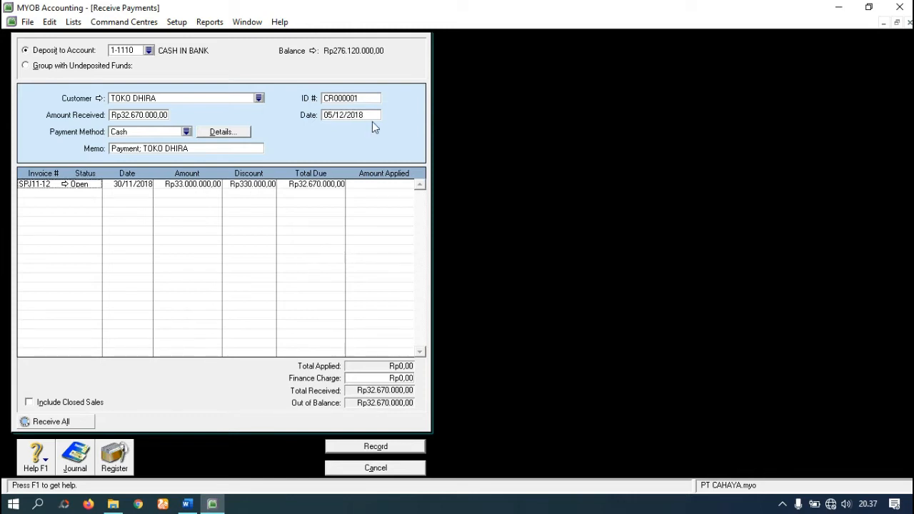
Apply Rp32.670.000 to invoice SPJ11-12 and compare the payment with Dokumen 3 in Word before returning to MYOB
{"action": "key", "text": "Tab"}
{"action": "key", "text": "Tab"}
{"action": "key", "text": "Tab"}
{"action": "key", "text": "Tab"}
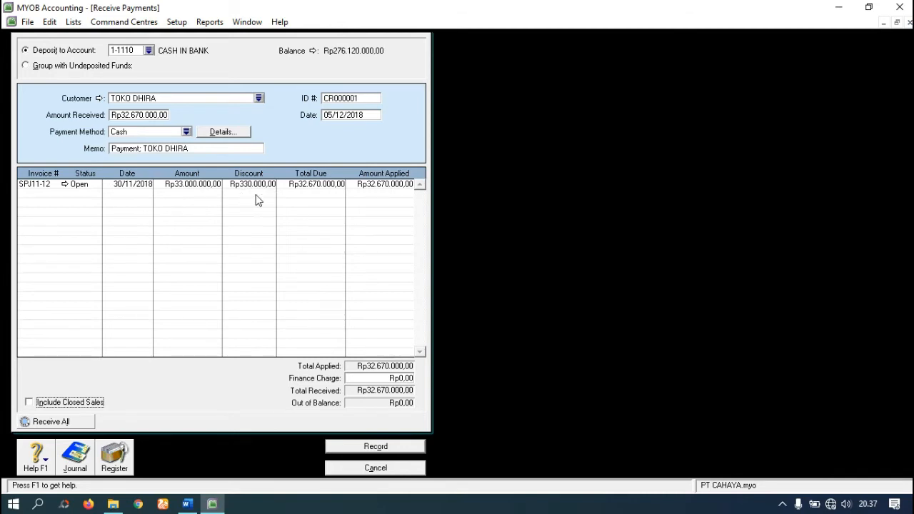
{"action": "left_click", "coordinate": [187, 504]}
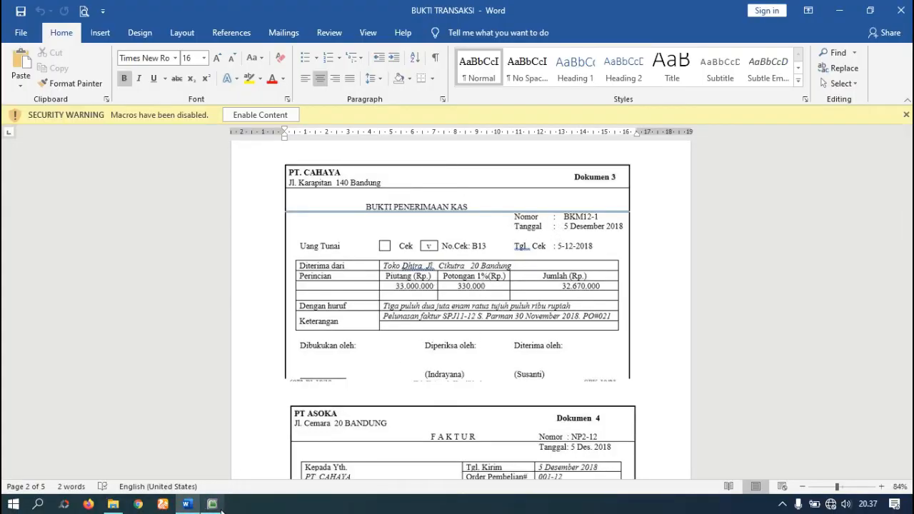
{"action": "left_click", "coordinate": [212, 504]}
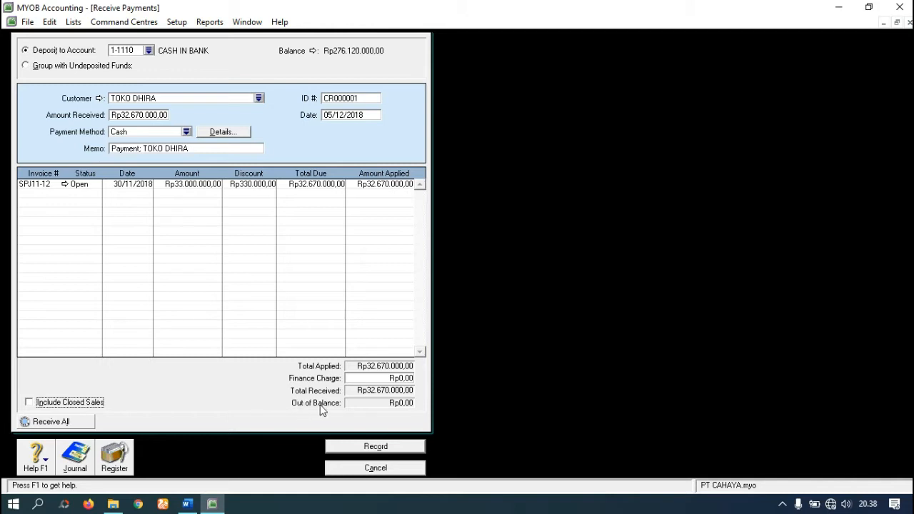
Record TOKO DHIRA's payment with the discount credit memo set to Print Later and close the Receive Payments window
{"action": "left_click", "coordinate": [374, 450]}
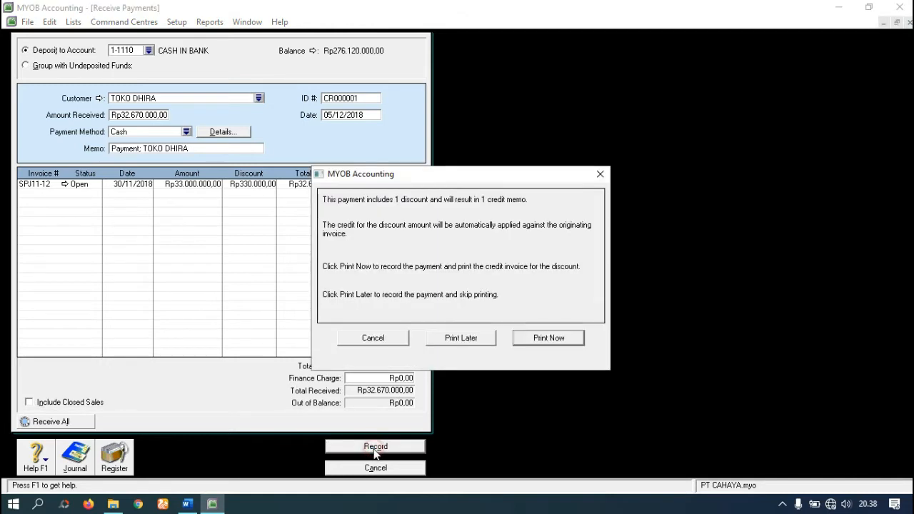
{"action": "left_click", "coordinate": [473, 341]}
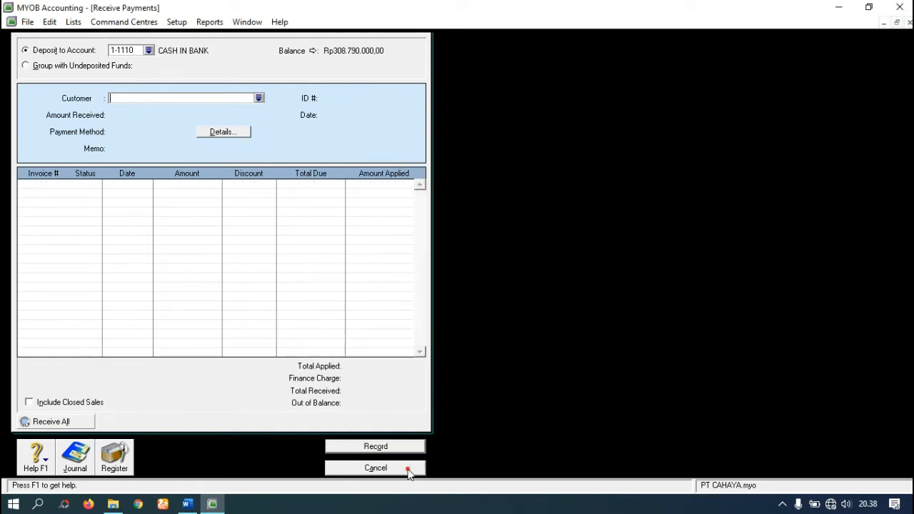
{"action": "left_click", "coordinate": [409, 472]}
Read PT ASOKA's invoice on Dokumen 4 in Word and start a new purchase in MYOB with the Item layout and Tax Inclusive off
{"action": "left_click", "coordinate": [187, 503]}
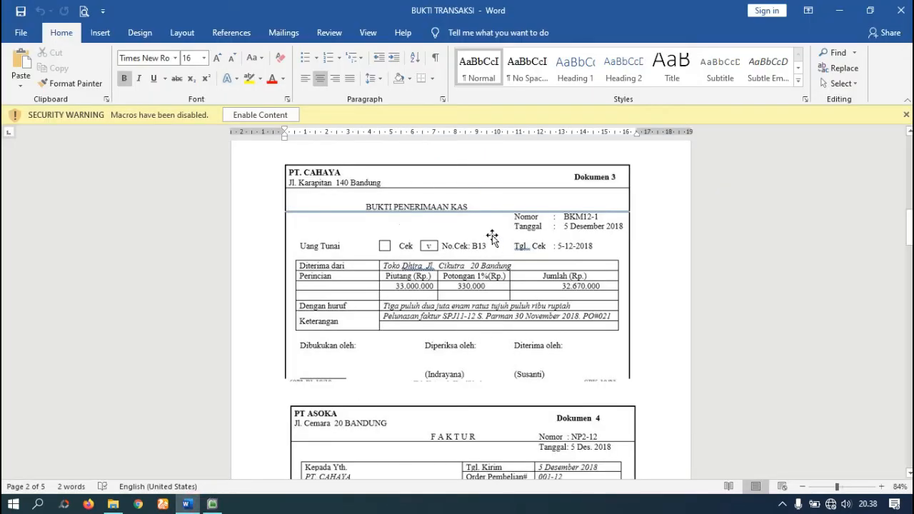
{"action": "left_click_drag", "start_coordinate": [909, 228], "coordinate": [909, 253]}
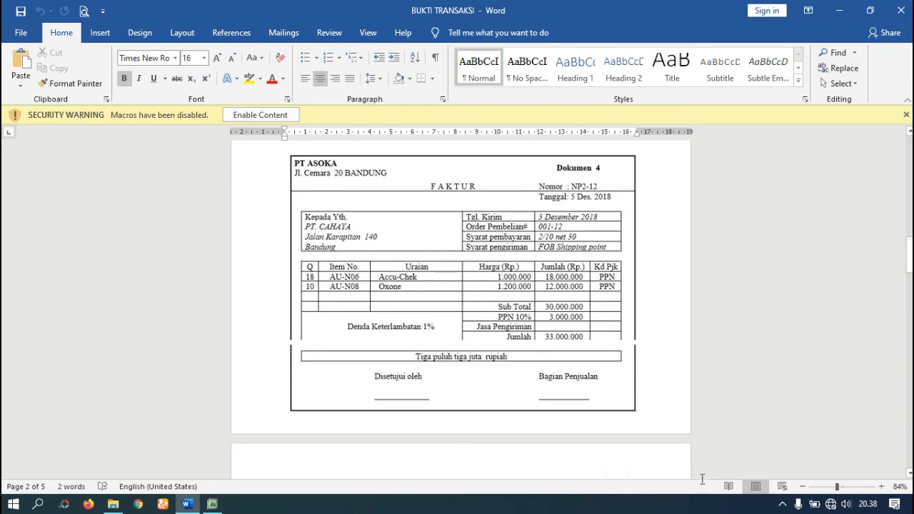
{"action": "left_click", "coordinate": [220, 504]}
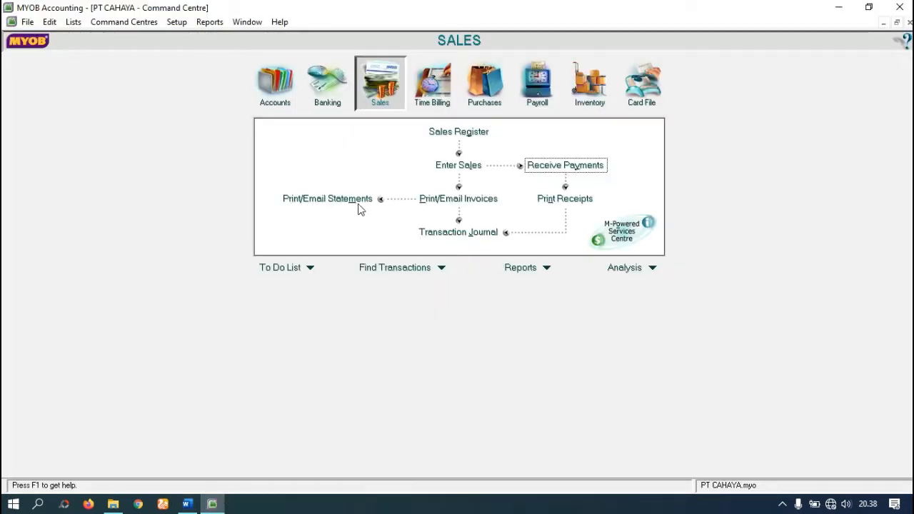
{"action": "left_click", "coordinate": [483, 94]}
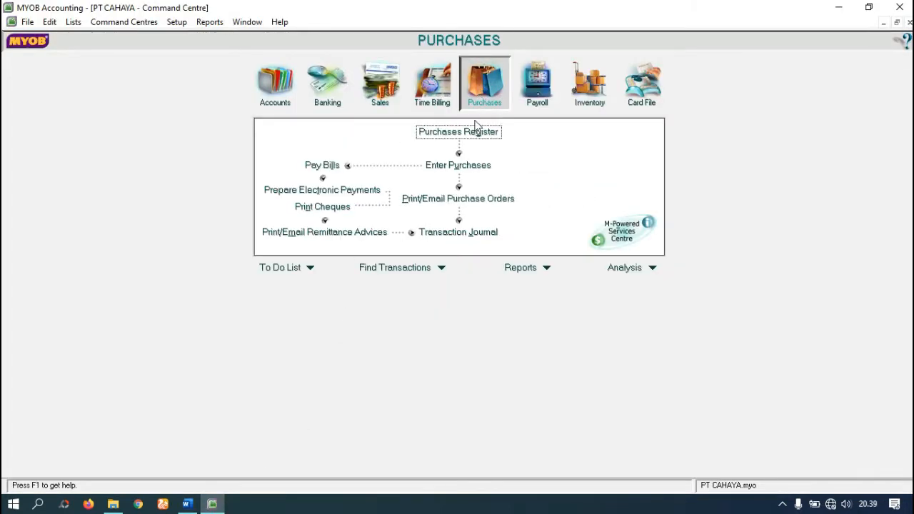
{"action": "left_click", "coordinate": [471, 170]}
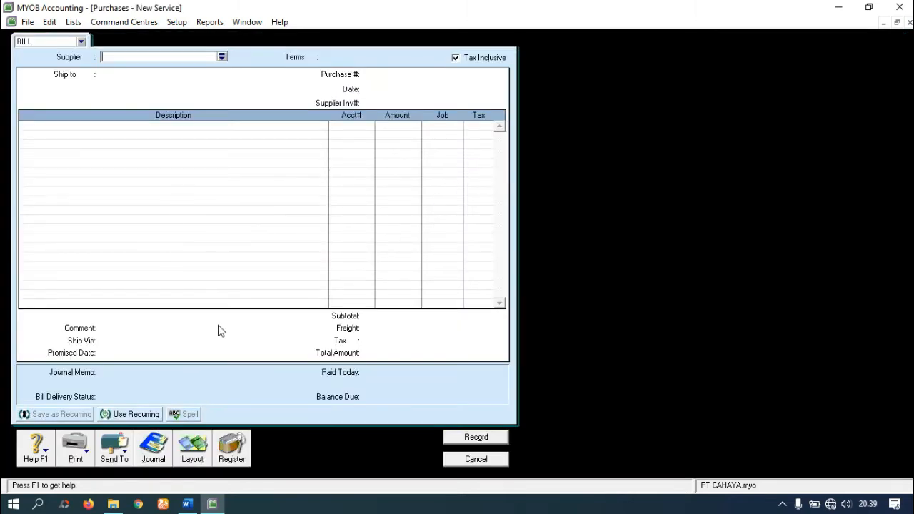
{"action": "left_click", "coordinate": [193, 460]}
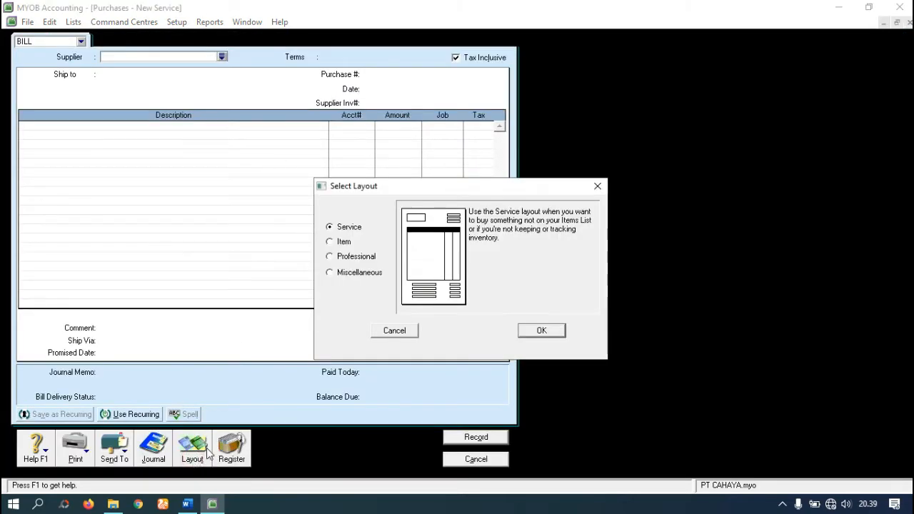
{"action": "left_click", "coordinate": [343, 242]}
{"action": "left_click", "coordinate": [538, 334]}
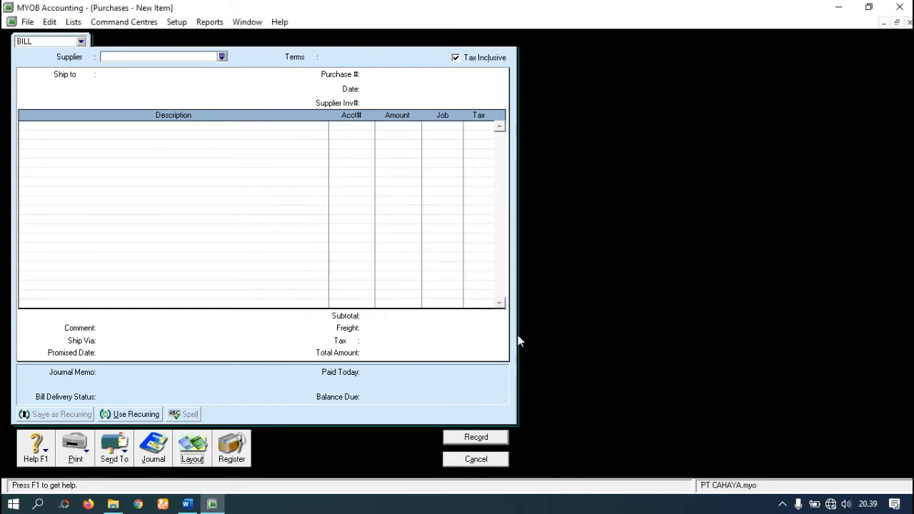
{"action": "left_click", "coordinate": [469, 60]}
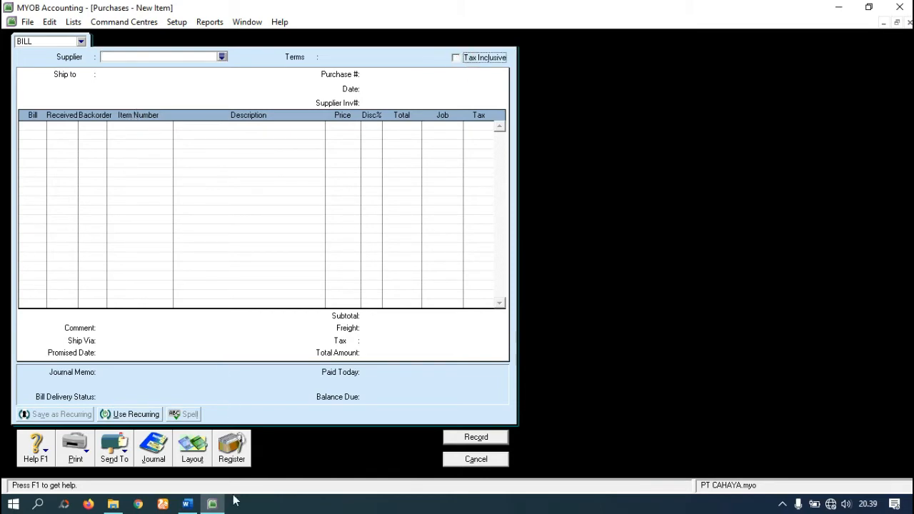
Check the supplier on Dokumen 4 in Word and choose PT ASOKA as the purchase's supplier in MYOB
{"action": "left_click", "coordinate": [187, 504]}
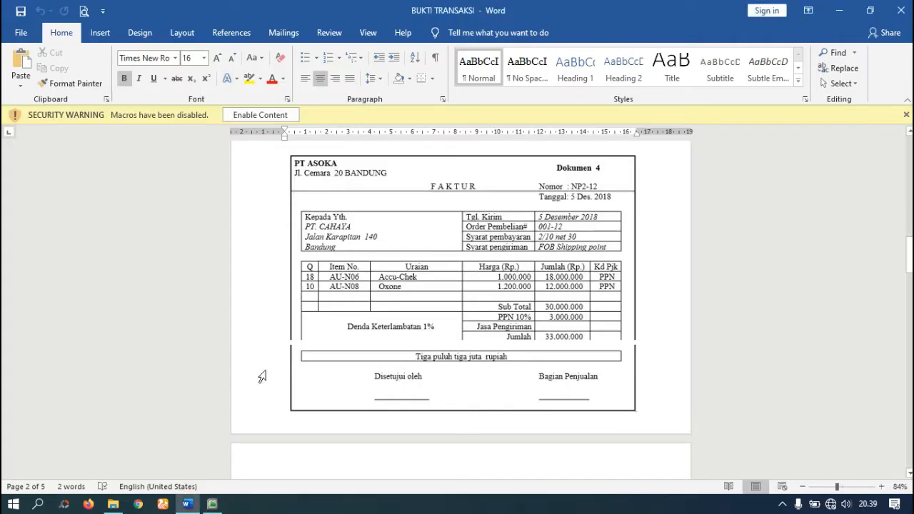
{"action": "left_click", "coordinate": [213, 504]}
{"action": "left_click", "coordinate": [222, 57]}
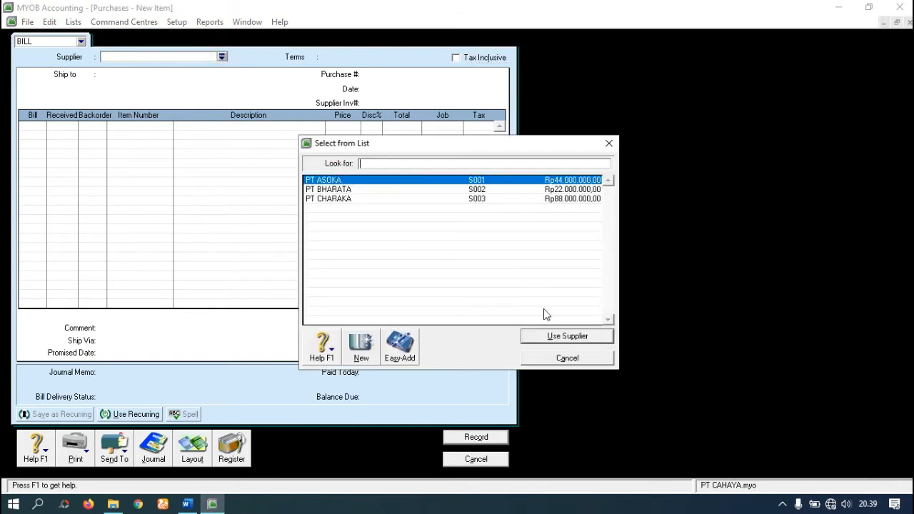
{"action": "left_click", "coordinate": [559, 338]}
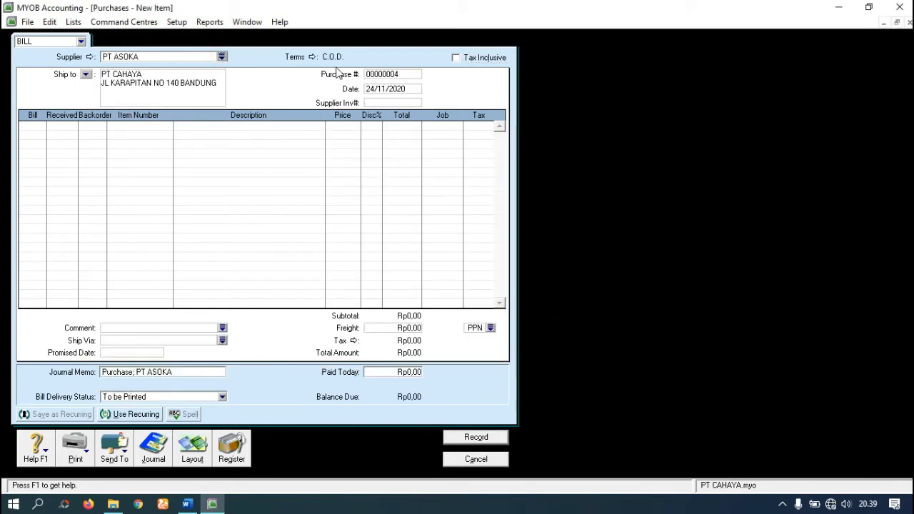
Check the payment terms on Dokumen 4 in Word and set the purchase's credit terms in MYOB to In a Given # of Days, 2% 10 Net 30
{"action": "left_click", "coordinate": [186, 503]}
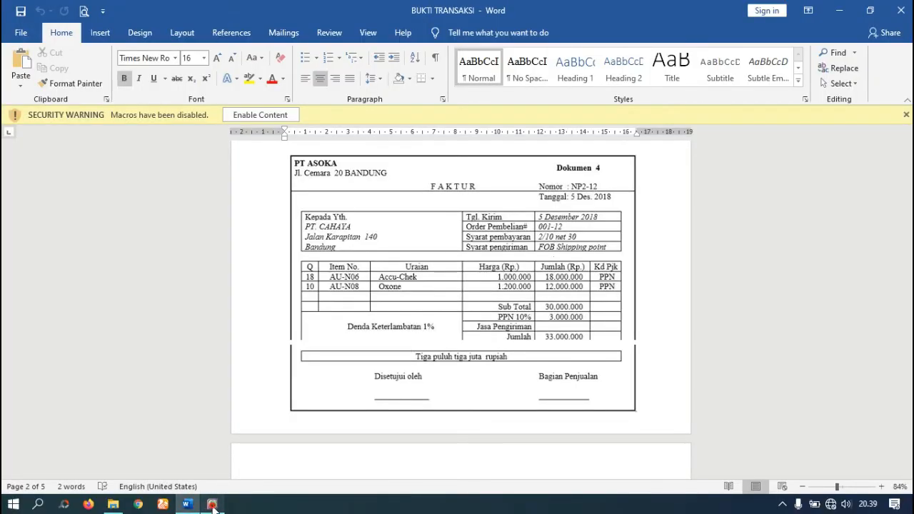
{"action": "left_click", "coordinate": [212, 503]}
{"action": "left_click", "coordinate": [312, 57]}
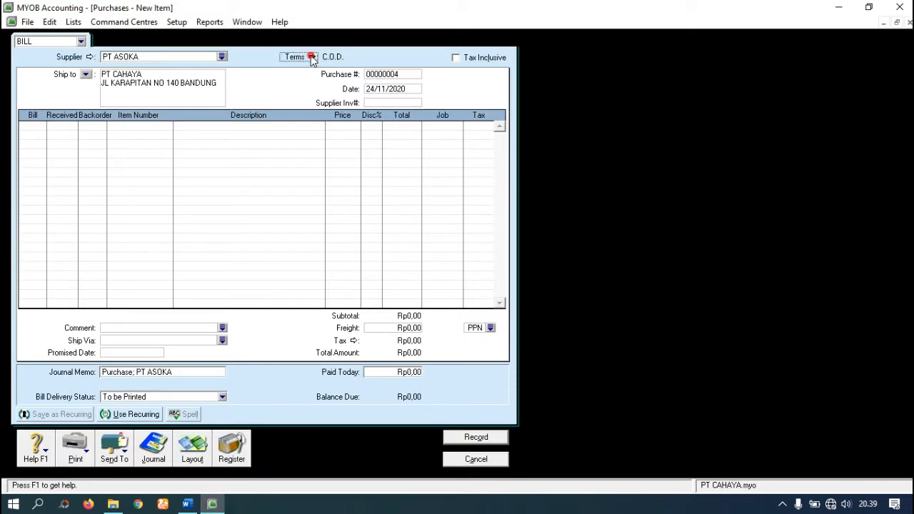
{"action": "left_click", "coordinate": [521, 168]}
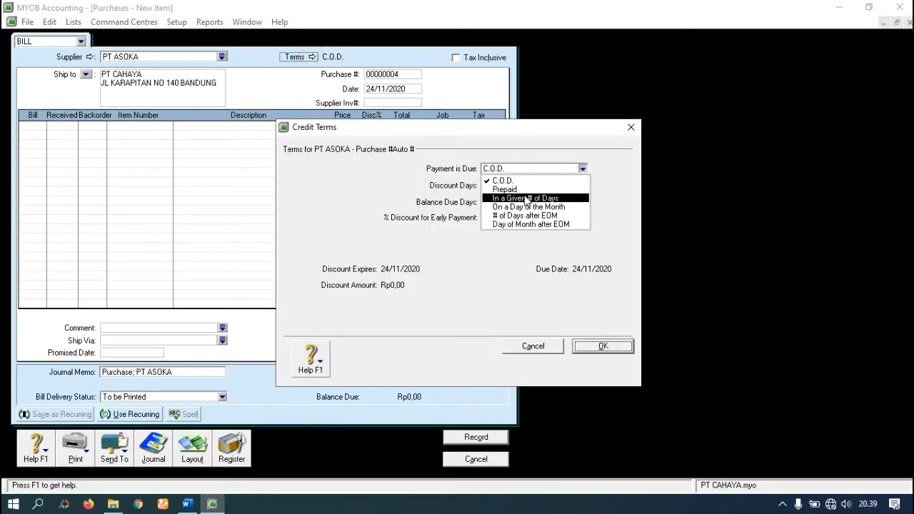
{"action": "left_click", "coordinate": [525, 197]}
{"action": "left_click", "coordinate": [508, 186]}
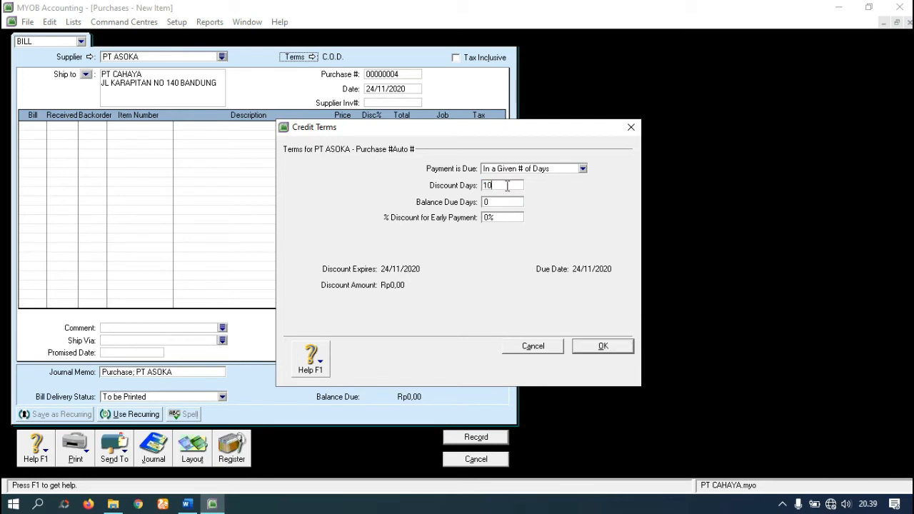
{"action": "left_click", "coordinate": [508, 202]}
{"action": "left_click", "coordinate": [505, 217]}
{"action": "left_click", "coordinate": [603, 346]}
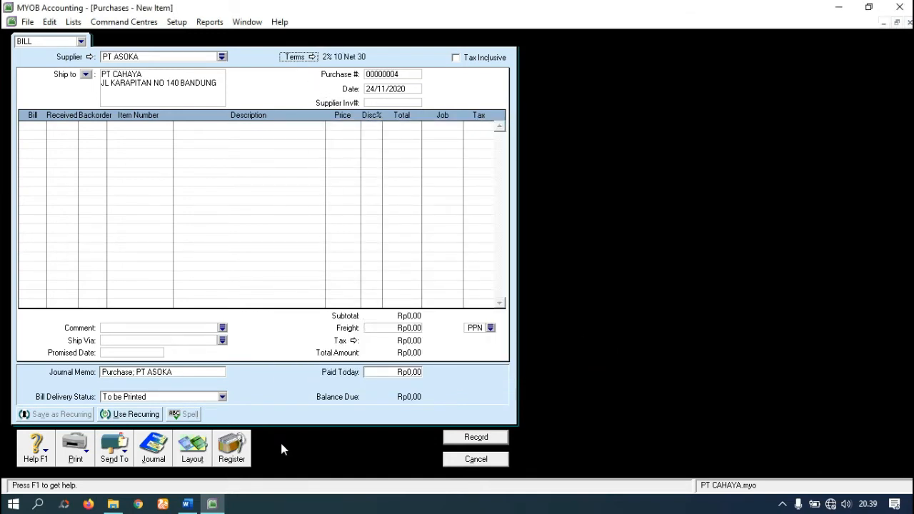
Check the invoice number on Dokumen 4 in Word and enter NP12-2 as the purchase's supplier invoice number in MYOB
{"action": "left_click", "coordinate": [186, 504]}
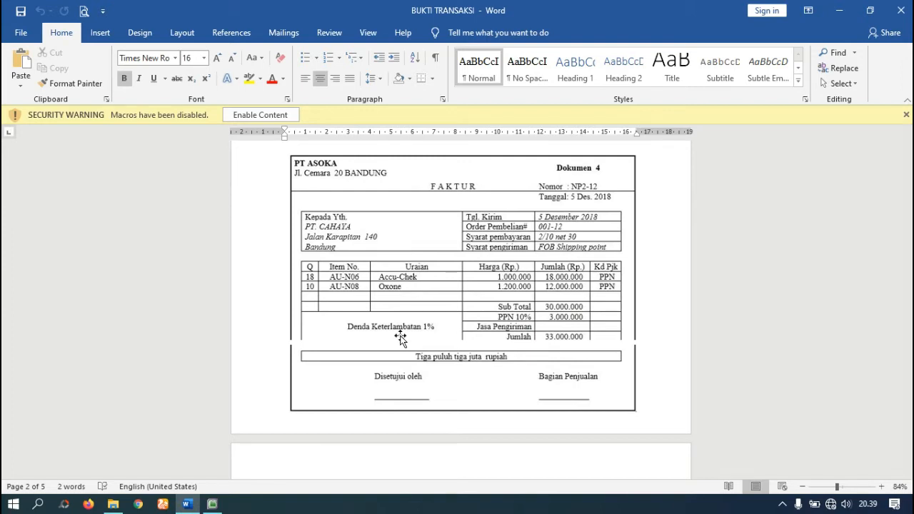
{"action": "left_click", "coordinate": [221, 508]}
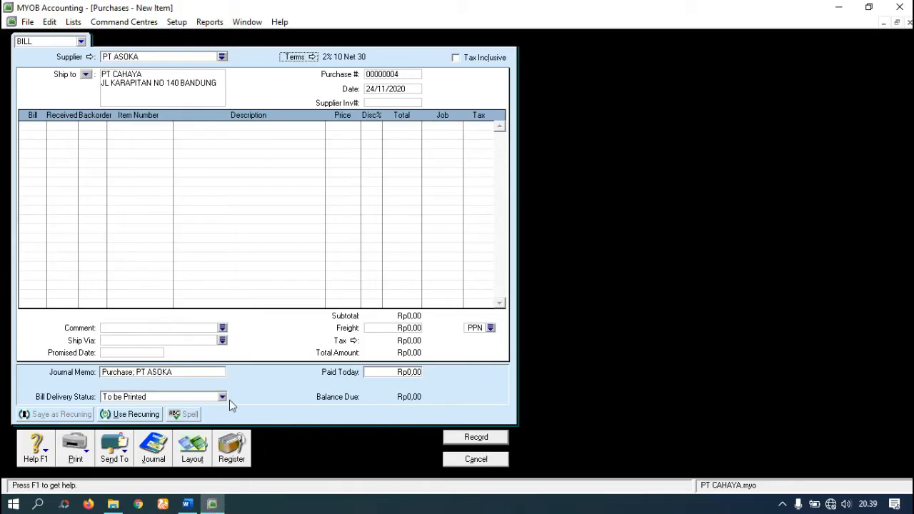
{"action": "left_click", "coordinate": [187, 504]}
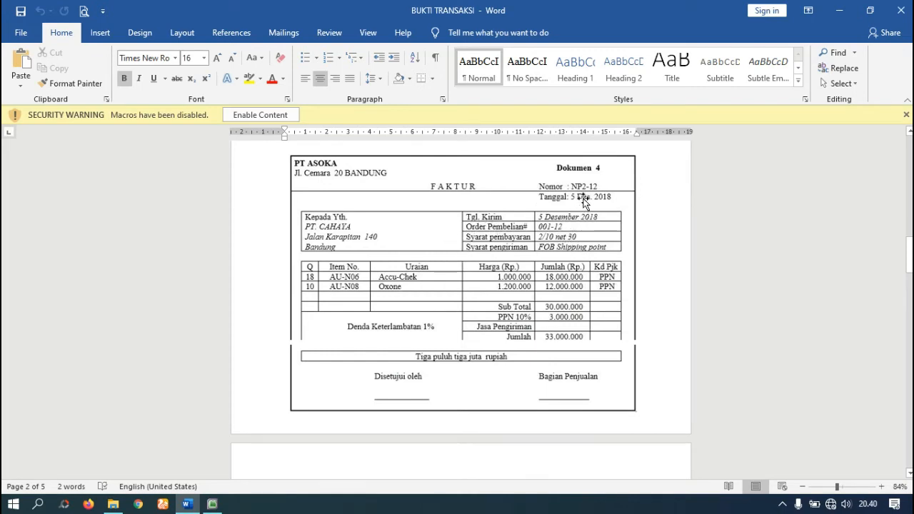
{"action": "left_click", "coordinate": [213, 505]}
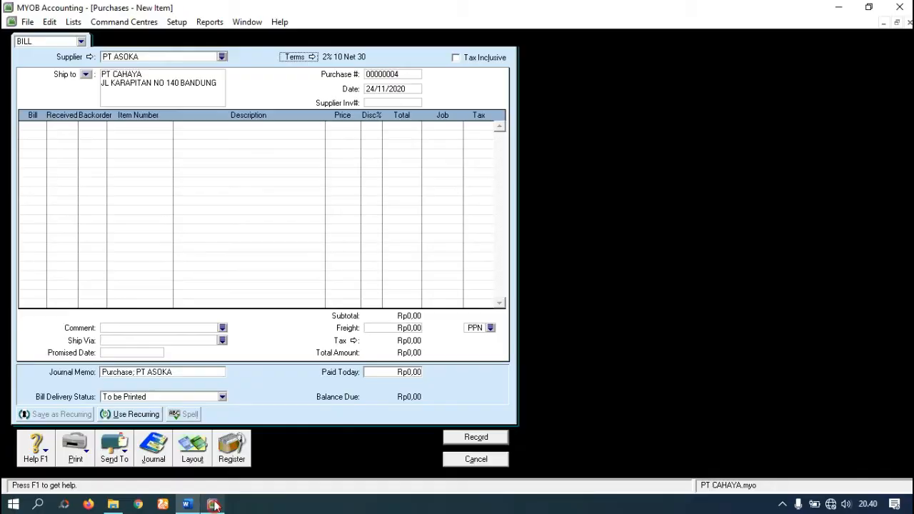
{"action": "left_click", "coordinate": [402, 73]}
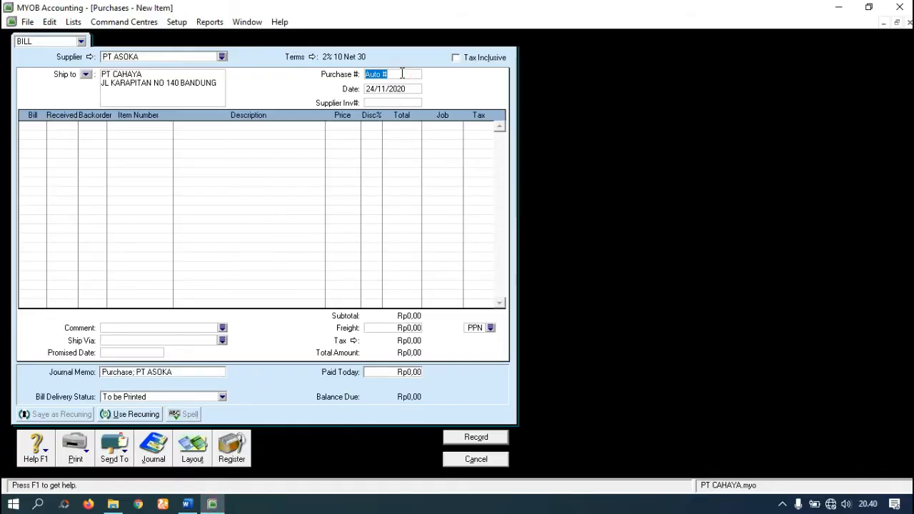
{"action": "left_click", "coordinate": [389, 101]}
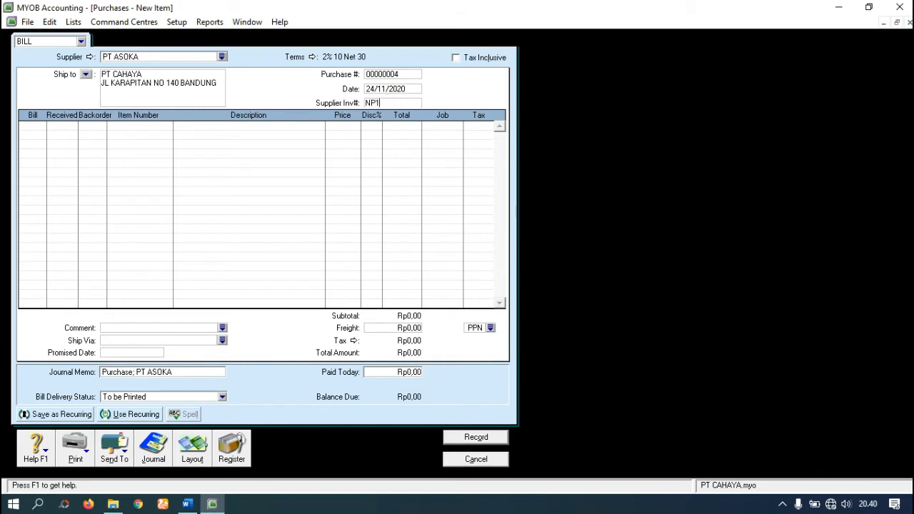
Check the invoice date on Dokumen 4 in Word and set the purchase date in MYOB to 5/12/2018
{"action": "left_click", "coordinate": [391, 91]}
{"action": "left_click", "coordinate": [185, 504]}
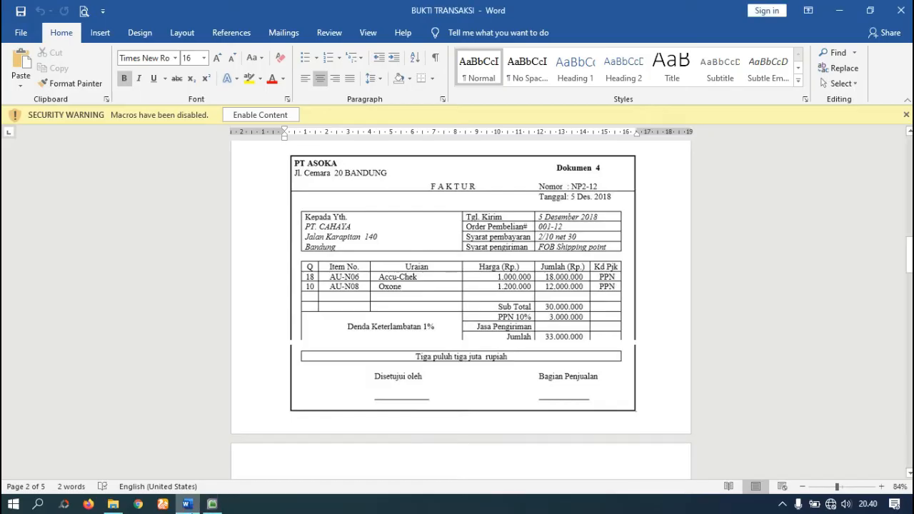
{"action": "left_click", "coordinate": [185, 505]}
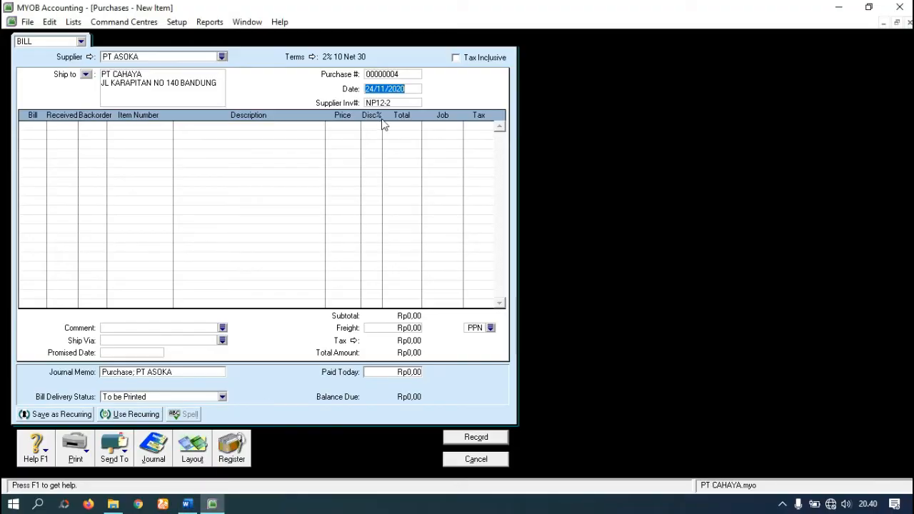
{"action": "type", "text": "5/"}
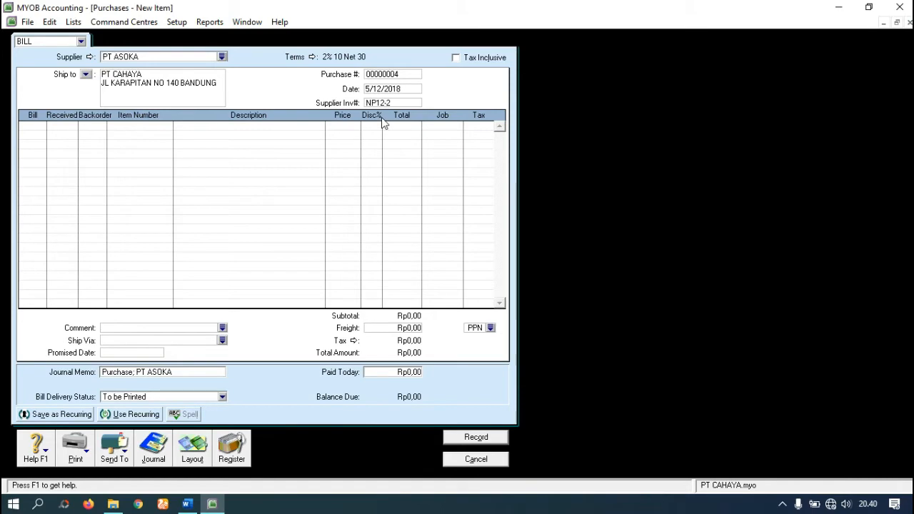
{"action": "key", "text": "Tab"}
{"action": "key", "text": "Tab"}
Check the first item on Dokumen 4 in Word and enter a purchase line in MYOB for 18 units of AU-N06 ACCU-CHEK
{"action": "left_click", "coordinate": [187, 503]}
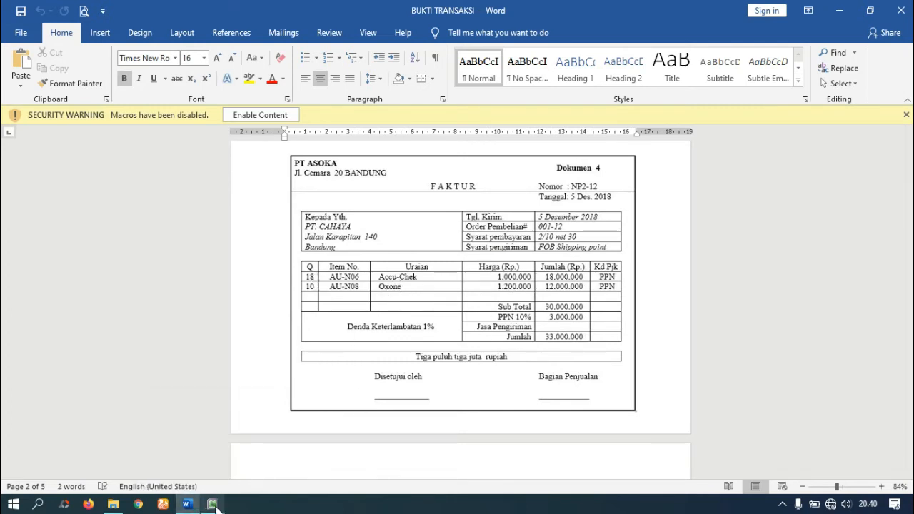
{"action": "left_click", "coordinate": [212, 504]}
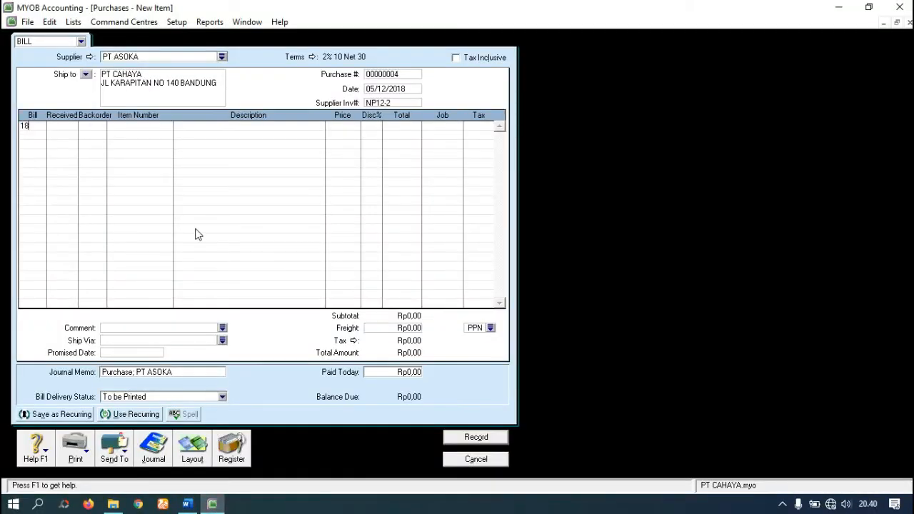
{"action": "key", "text": "Tab"}
{"action": "key", "text": "Tab"}
{"action": "key", "text": "Tab"}
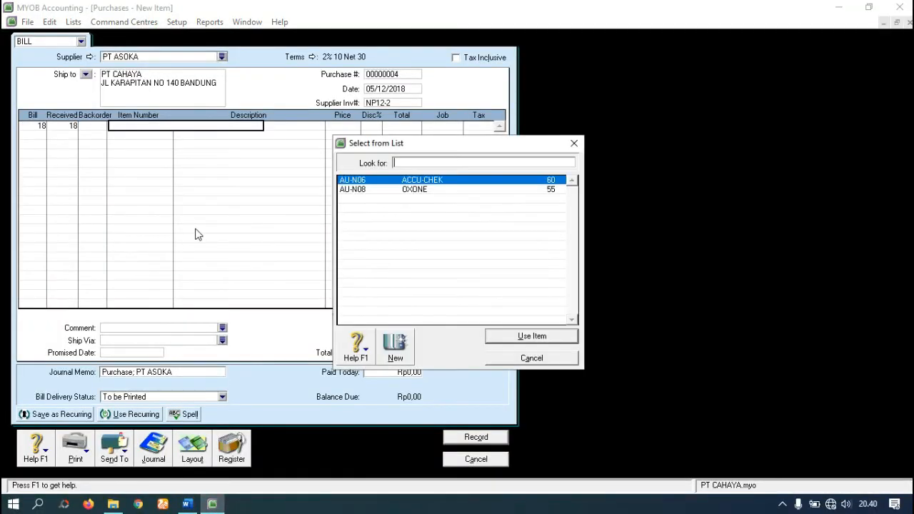
{"action": "double_click", "coordinate": [382, 185]}
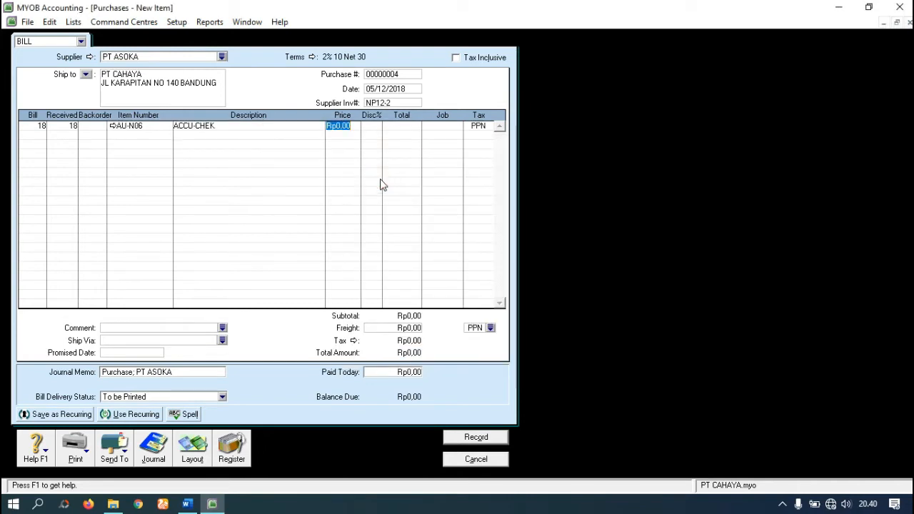
Set the ACCU-CHEK price to 1000000, compare the line total with Dokumen 4 in Word, and complete the line with tax code PPN
{"action": "type", "text": "1000000"}
{"action": "key", "text": "Tab"}
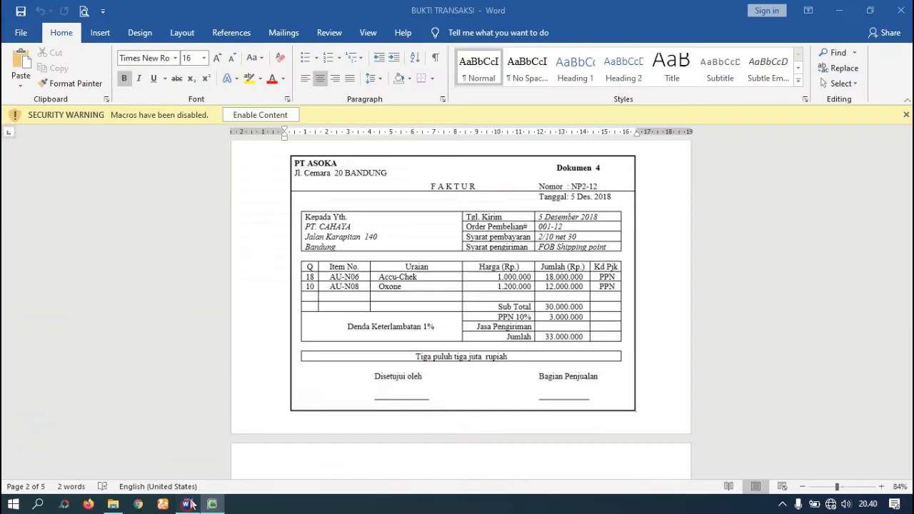
{"action": "left_click", "coordinate": [187, 504]}
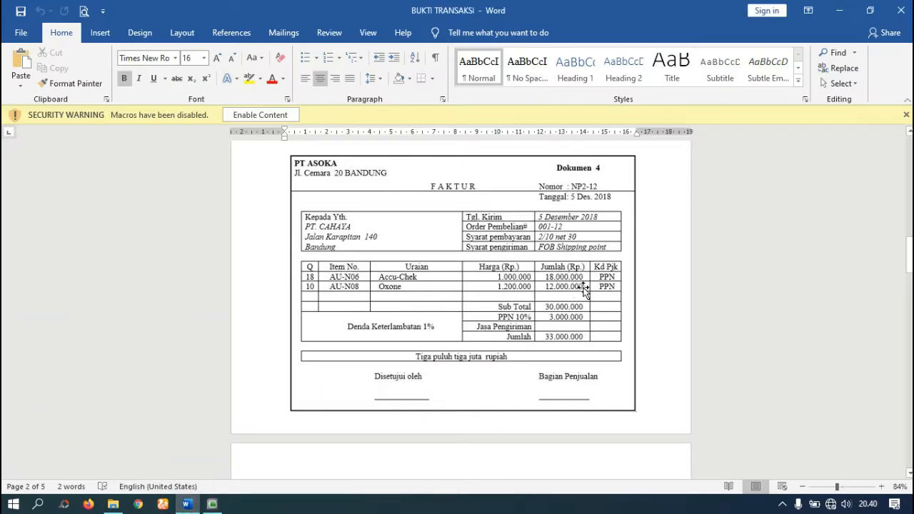
{"action": "left_click", "coordinate": [220, 505]}
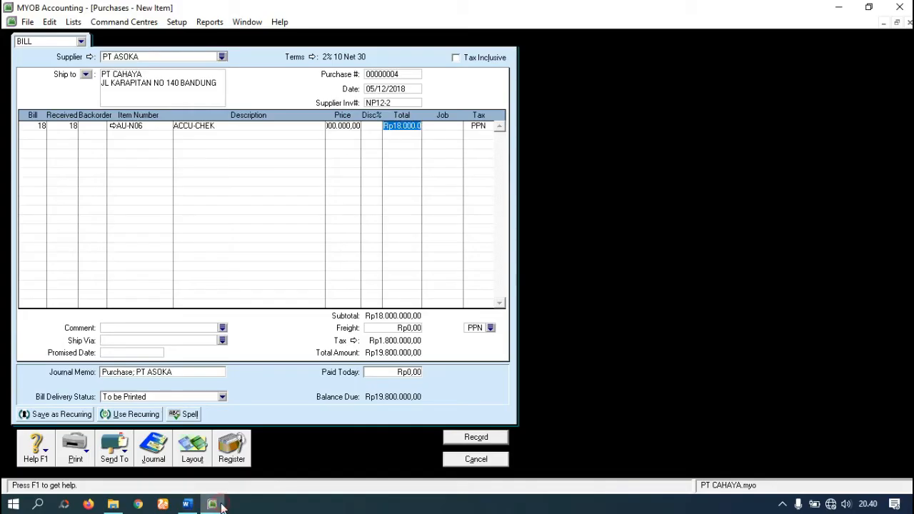
{"action": "key", "text": "Tab"}
{"action": "key", "text": "Tab"}
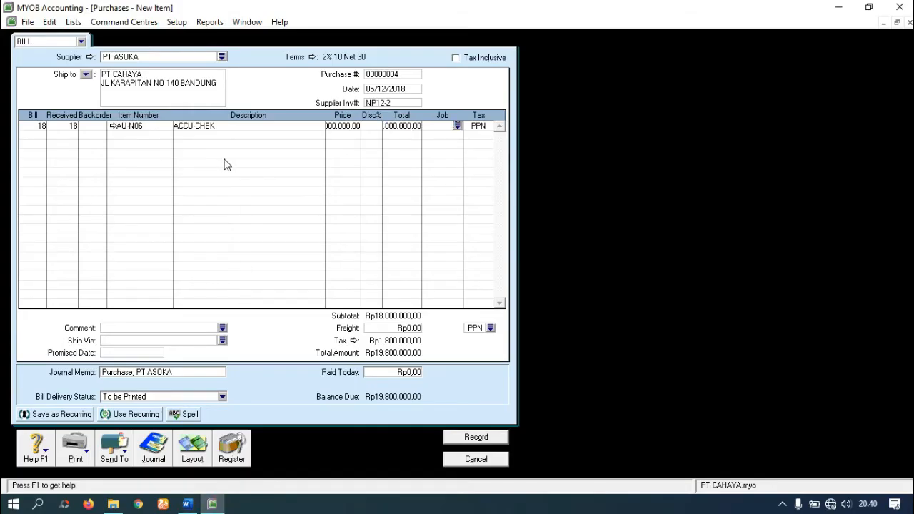
{"action": "key", "text": "Tab"}
Check the second item on Dokumen 4 in Word and enter a purchase line in MYOB for 10 units of AU-N08 OXONE
{"action": "left_click", "coordinate": [189, 506]}
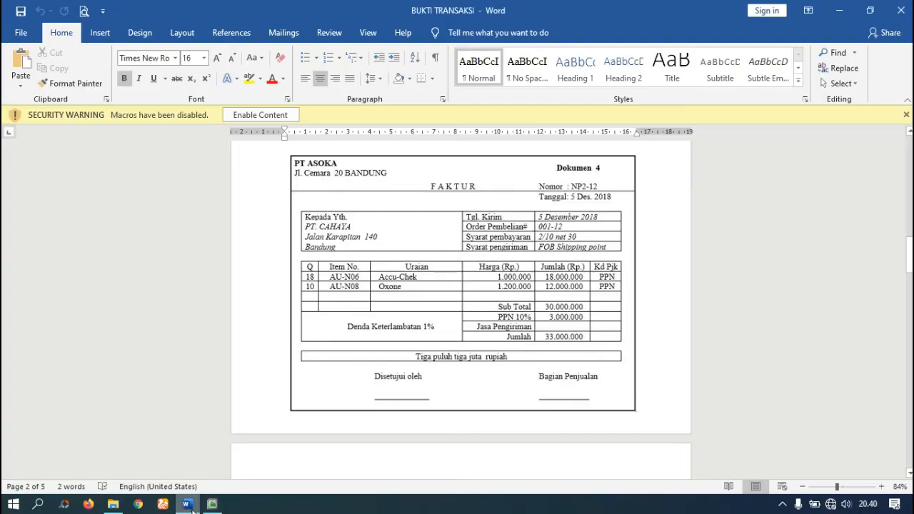
{"action": "left_click", "coordinate": [212, 504]}
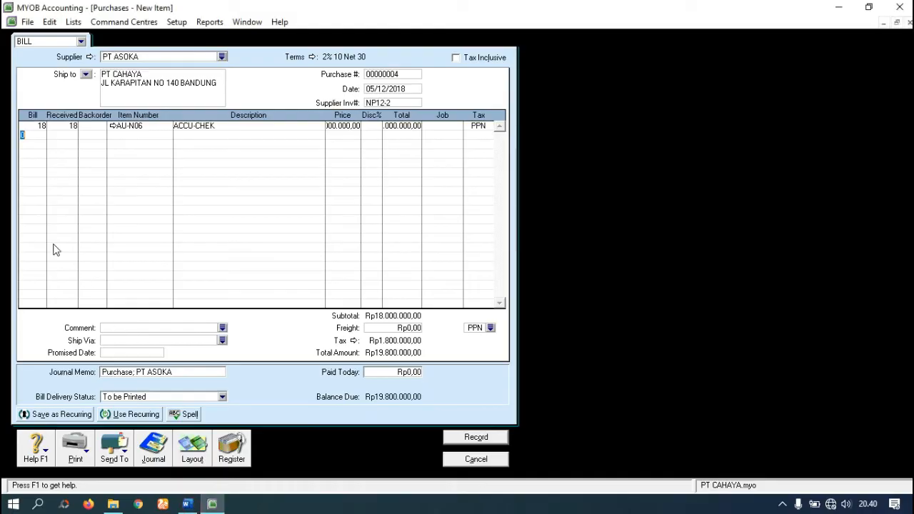
{"action": "type", "text": "10"}
{"action": "key", "text": "Tab"}
{"action": "key", "text": "Tab"}
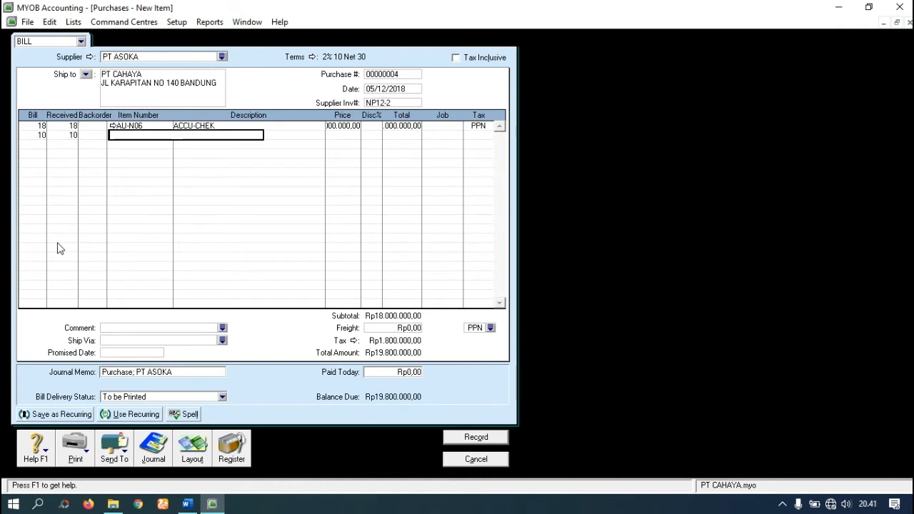
{"action": "key", "text": "Tab"}
{"action": "double_click", "coordinate": [373, 190]}
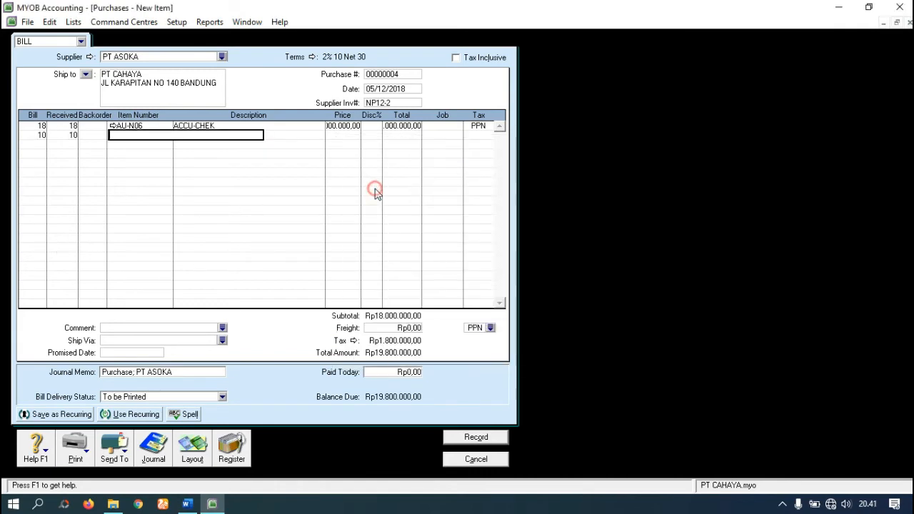
{"action": "key", "text": "Tab"}
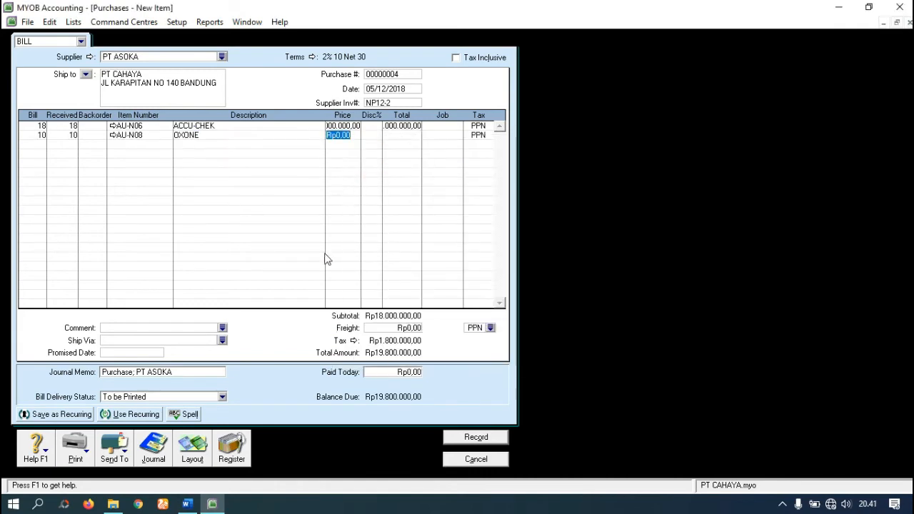
Check the Oxone price on Dokumen 4 in Word and set the OXONE line's price in MYOB to 1200000, keeping tax code PPN
{"action": "left_click", "coordinate": [186, 505]}
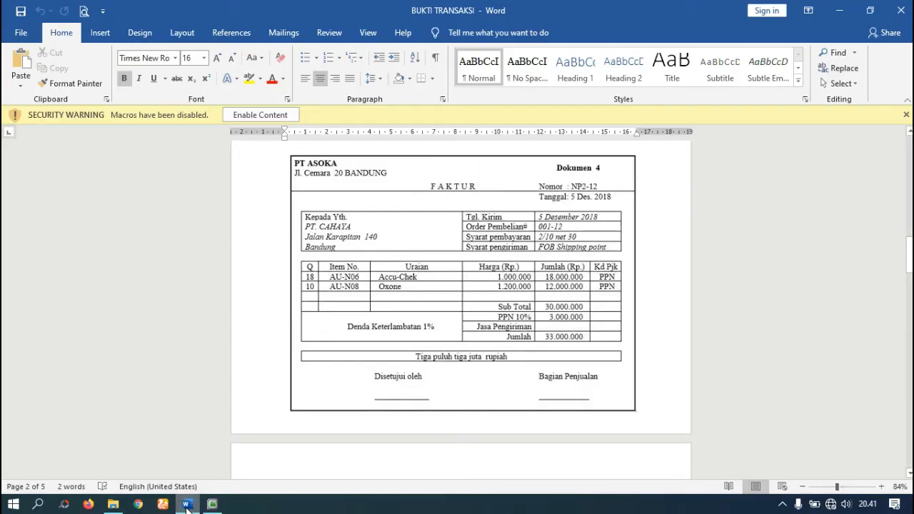
{"action": "left_click", "coordinate": [186, 505]}
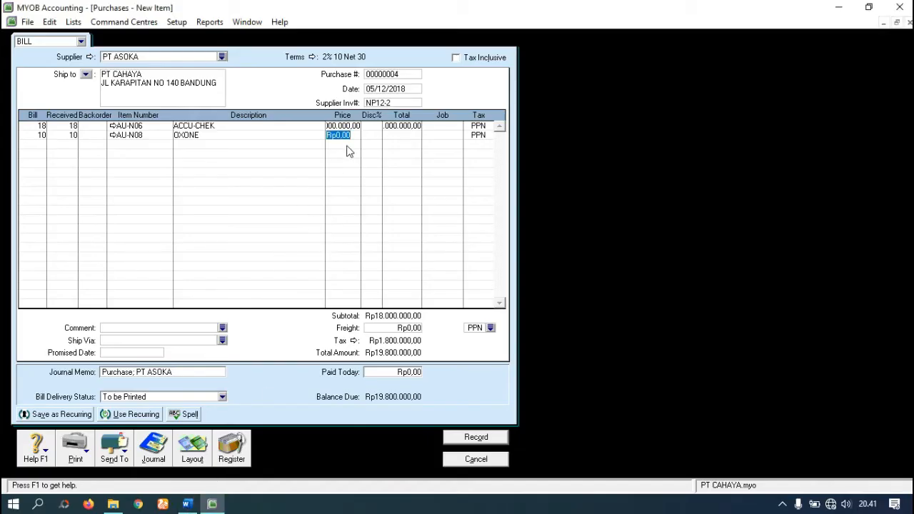
{"action": "type", "text": "1200000"}
{"action": "key", "text": "Tab"}
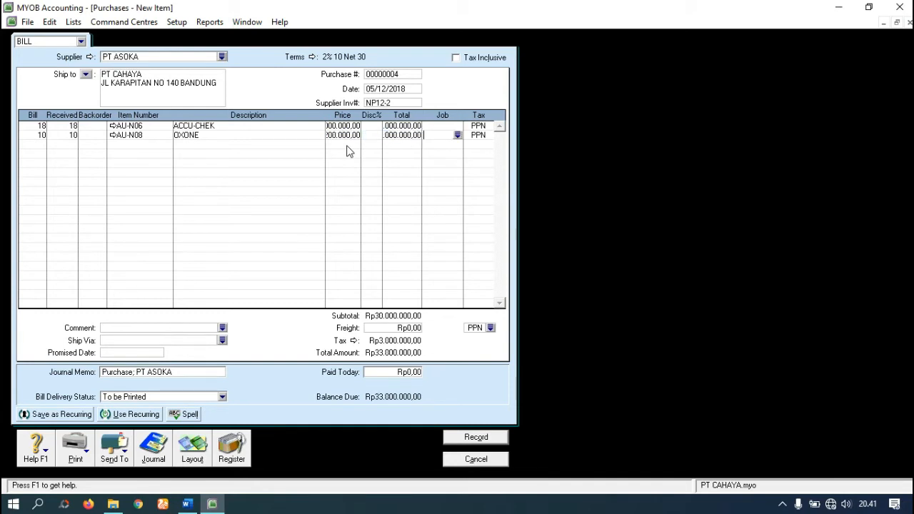
{"action": "key", "text": "Tab"}
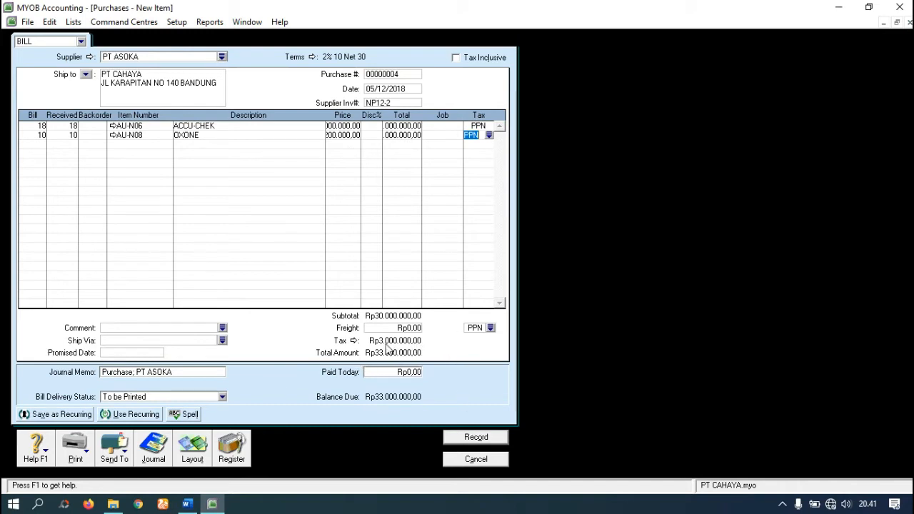
Compare the purchase's subtotal, tax and total amount with Dokumen 4 in Word and review the transaction's journal recap in MYOB
{"action": "left_click", "coordinate": [188, 504]}
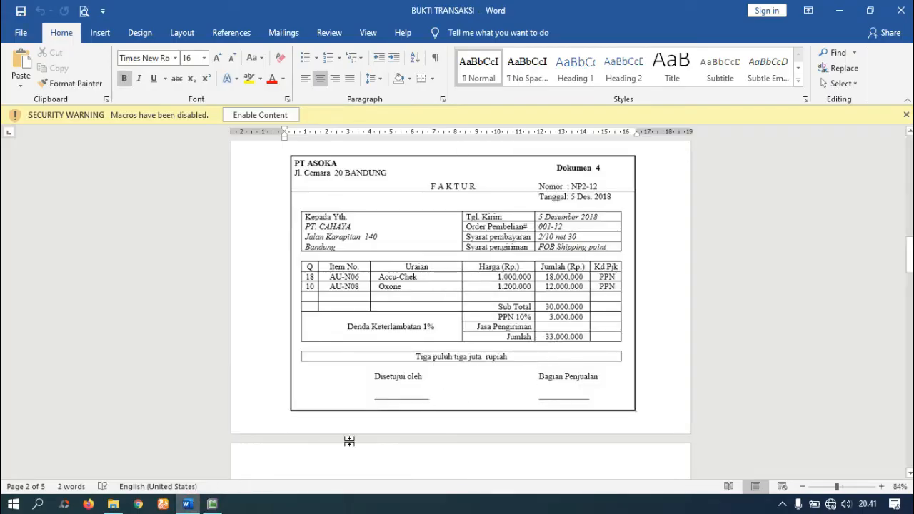
{"action": "left_click", "coordinate": [212, 504]}
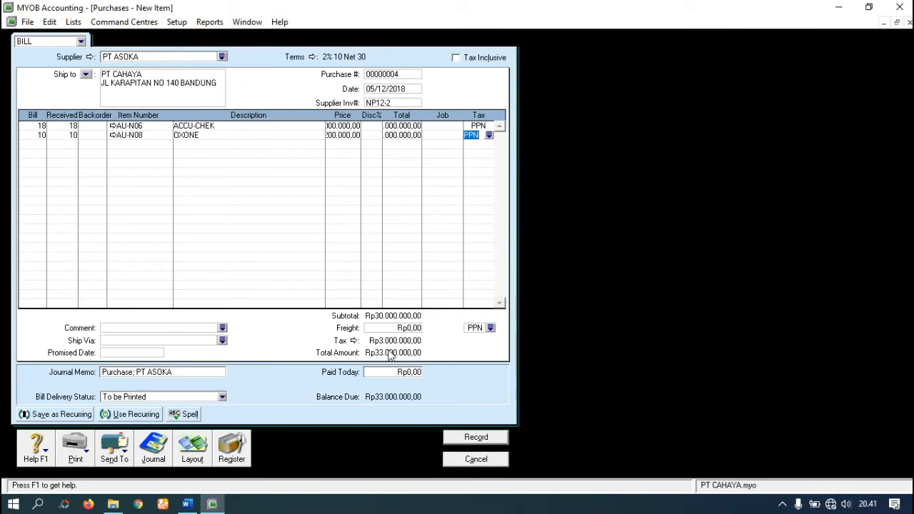
{"action": "left_click", "coordinate": [188, 504]}
{"action": "left_click", "coordinate": [212, 505]}
{"action": "key", "text": "ctrl+r"}
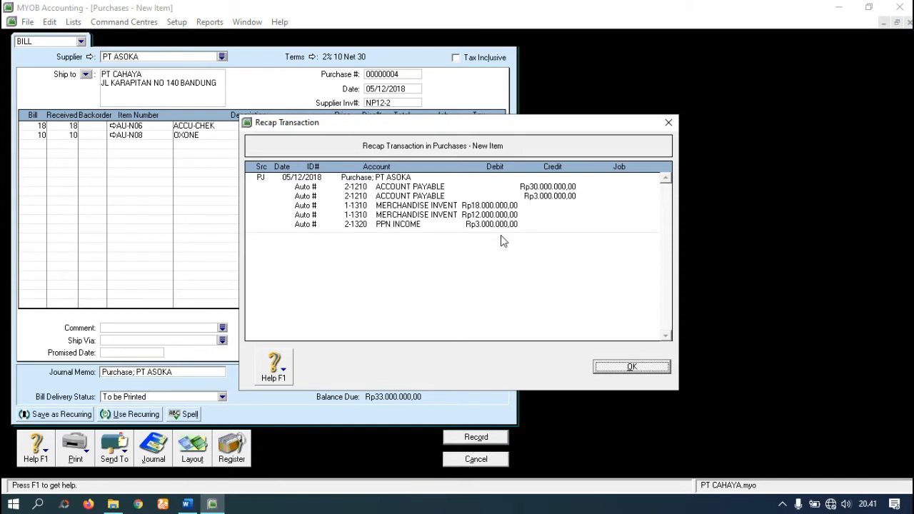
{"action": "left_click", "coordinate": [619, 366]}
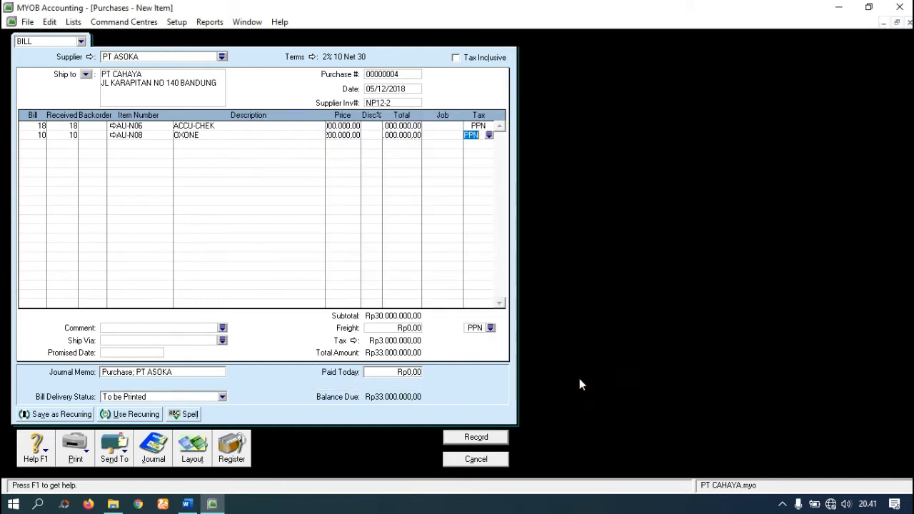
Record the PT ASOKA purchase without changing its tax code and close the purchase entry window
{"action": "left_click", "coordinate": [477, 437]}
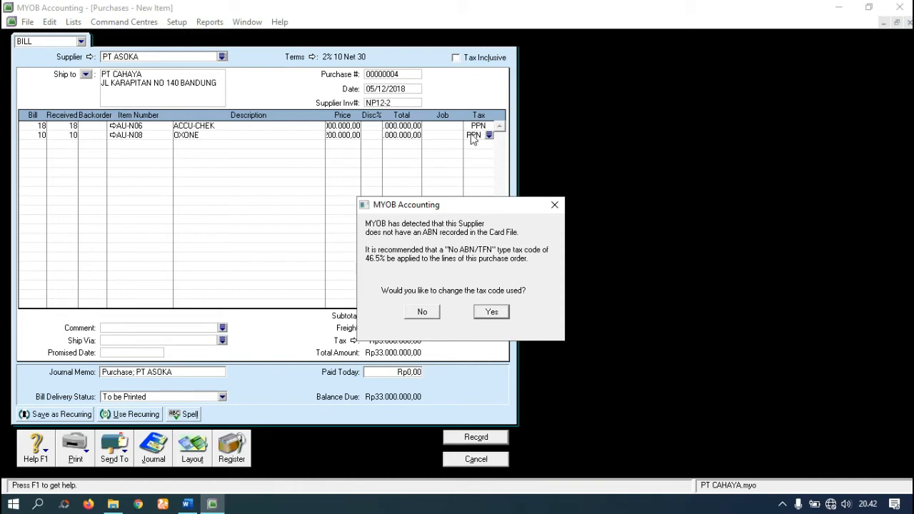
{"action": "left_click", "coordinate": [423, 313]}
{"action": "left_click", "coordinate": [492, 460]}
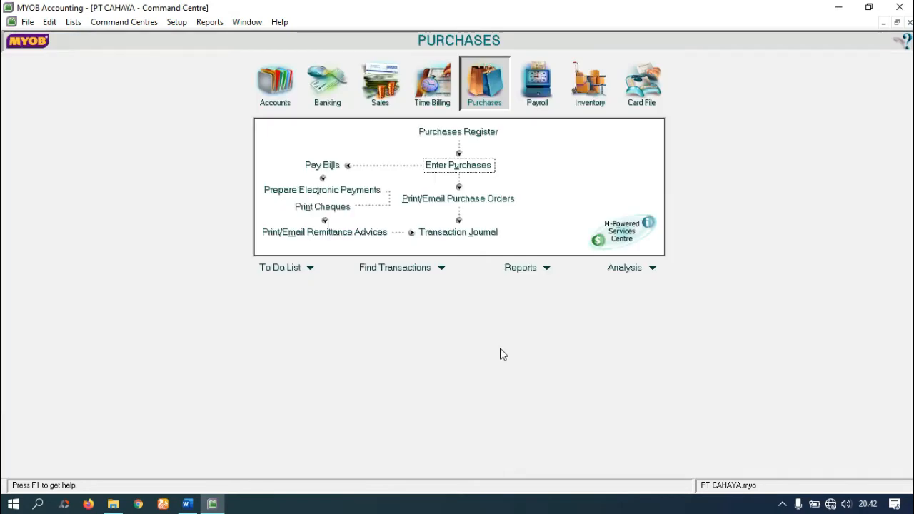
{"action": "left_click", "coordinate": [187, 504]}
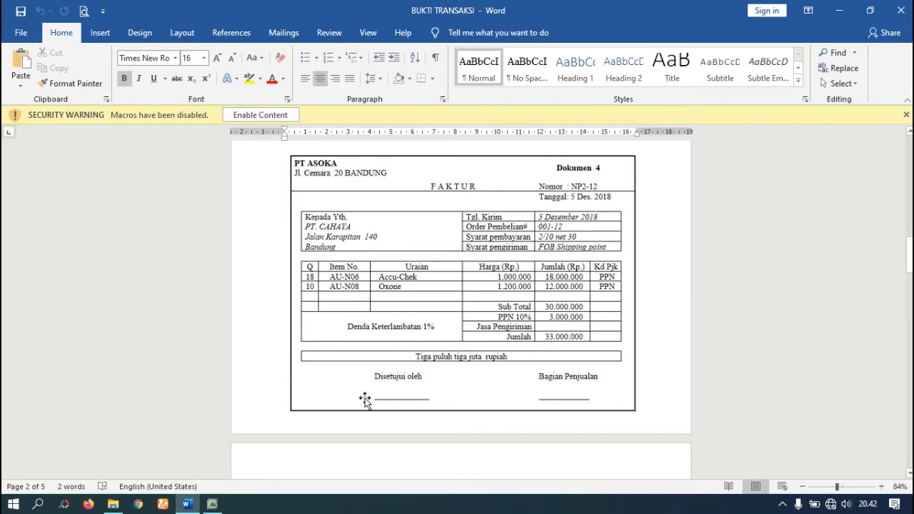
{"action": "left_click", "coordinate": [212, 504]}
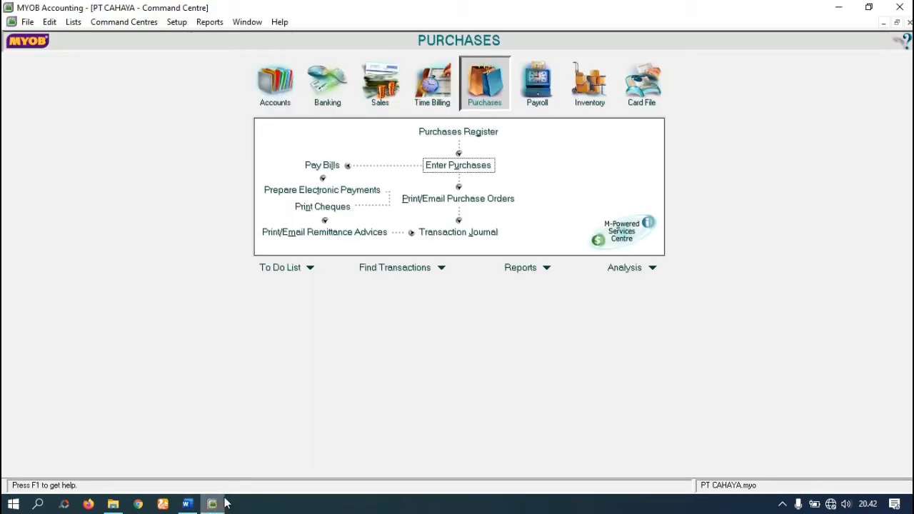
{"action": "left_click", "coordinate": [380, 82]}
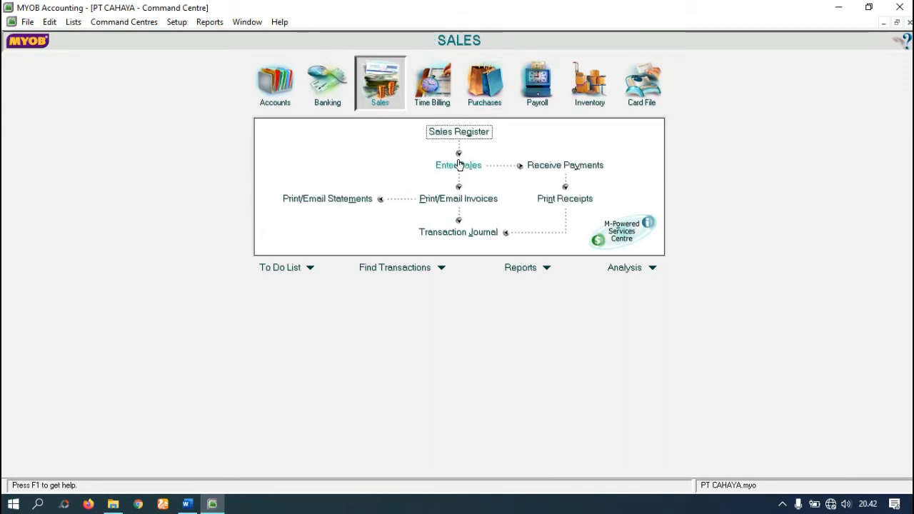
{"action": "left_click", "coordinate": [457, 165]}
{"action": "left_click", "coordinate": [484, 461]}
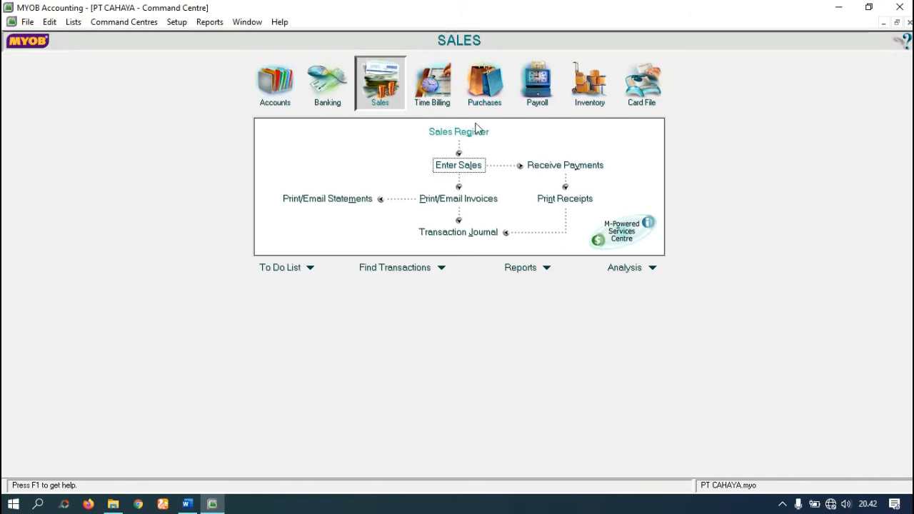
{"action": "left_click", "coordinate": [486, 82]}
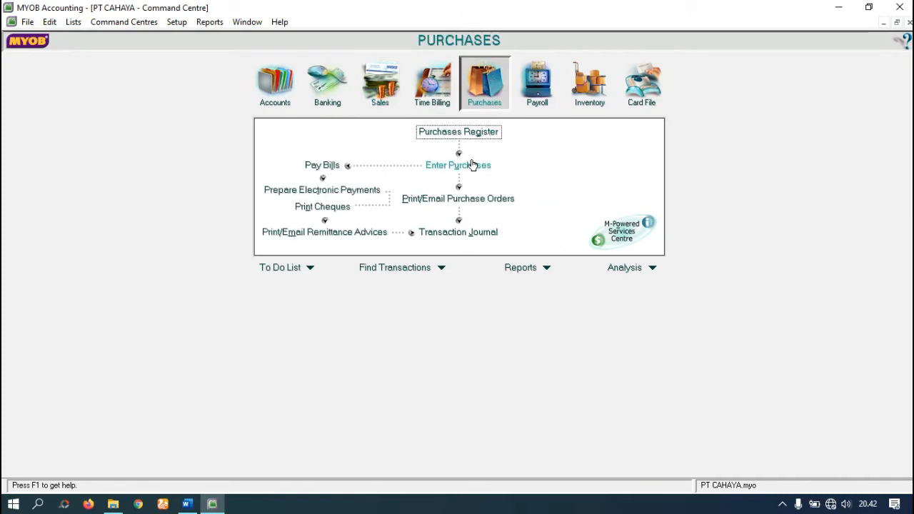
{"action": "left_click", "coordinate": [471, 165]}
{"action": "left_click", "coordinate": [465, 453]}
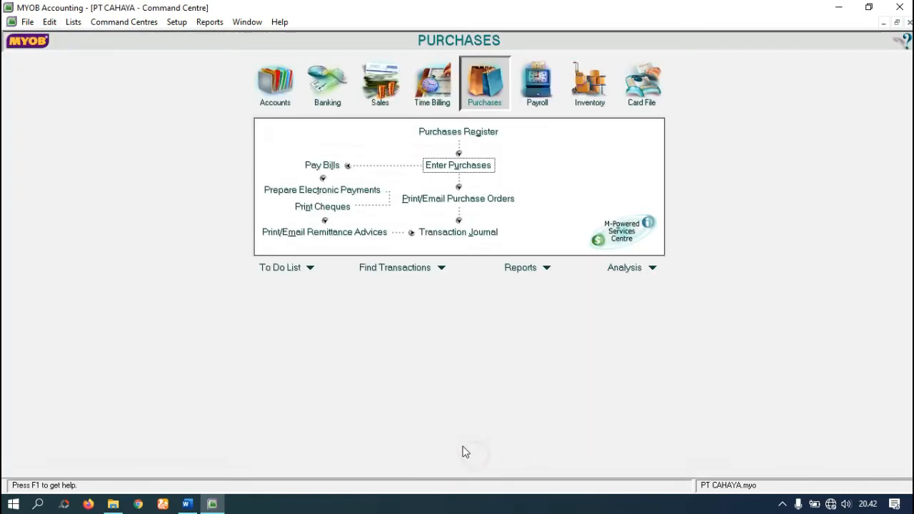
Review PT ASOKA's credit note, Dokumen 5, in Word and open a new purchase entry in MYOB
{"action": "left_click", "coordinate": [190, 506]}
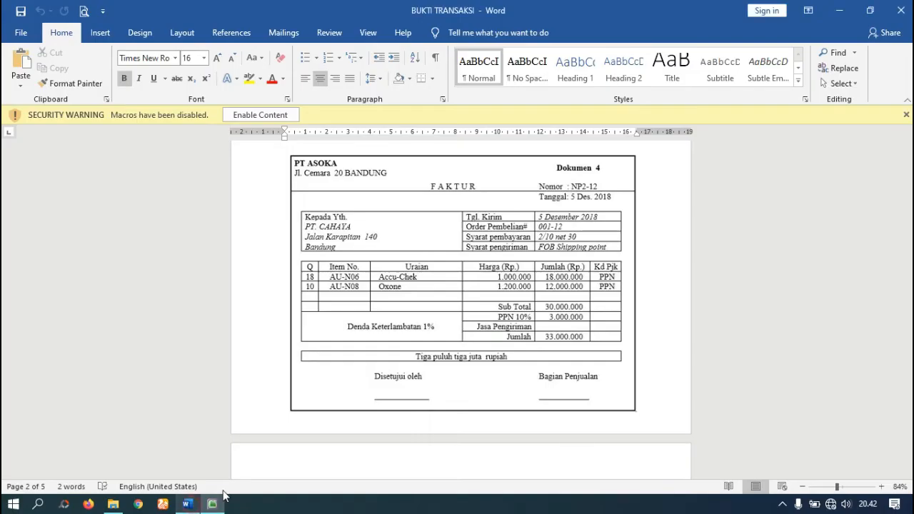
{"action": "left_click_drag", "start_coordinate": [909, 255], "coordinate": [909, 291]}
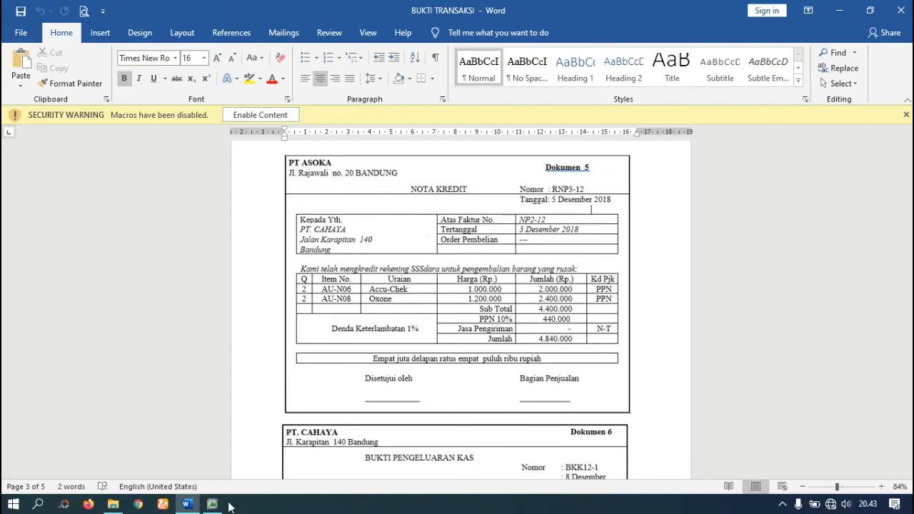
{"action": "left_click", "coordinate": [220, 506]}
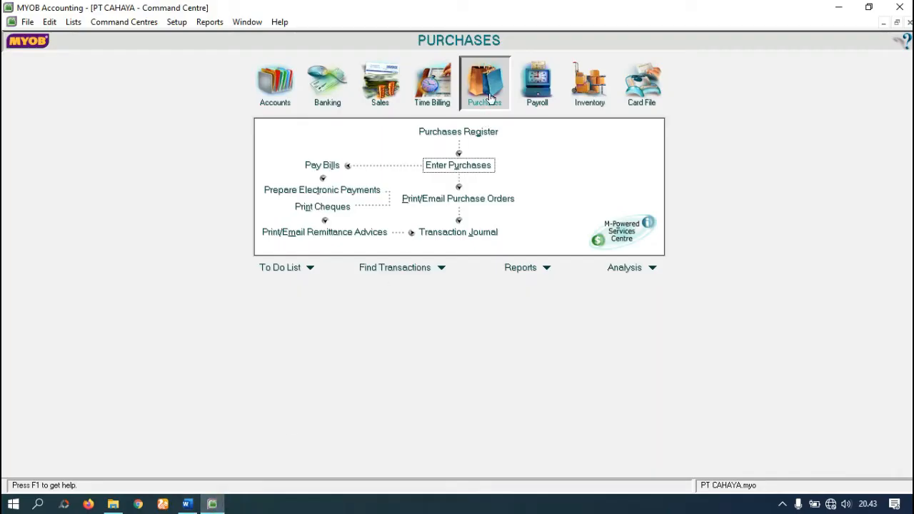
{"action": "left_click", "coordinate": [476, 168]}
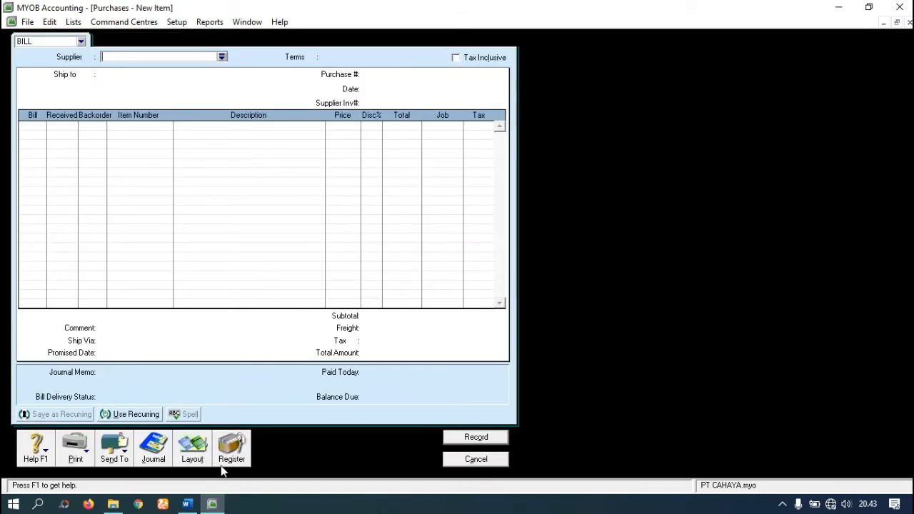
Recheck the returned items and amounts on Dokumen 5 in Word and return to the blank MYOB purchase form
{"action": "left_click", "coordinate": [187, 504]}
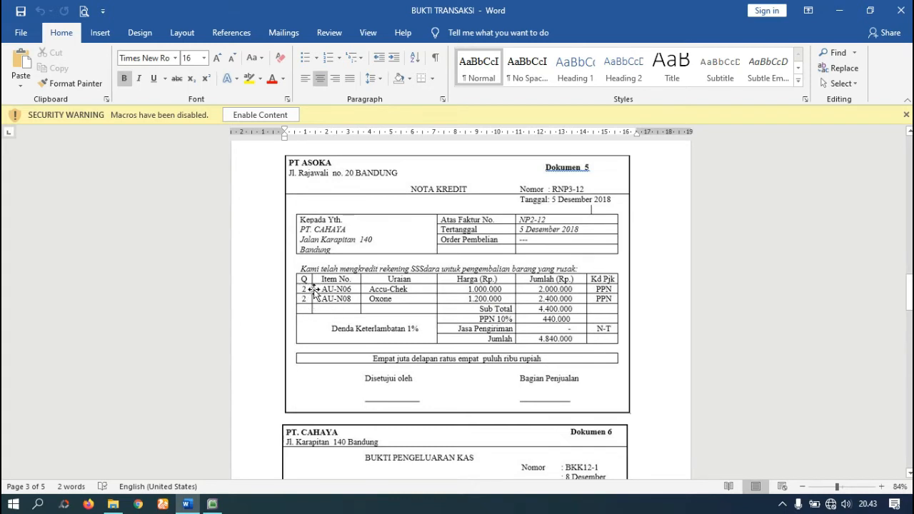
{"action": "left_click", "coordinate": [212, 504]}
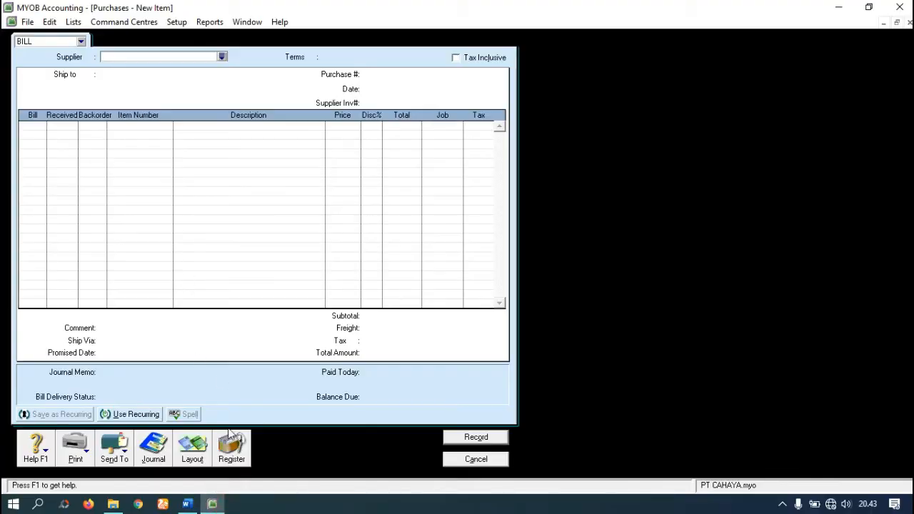
{"action": "left_click", "coordinate": [187, 504]}
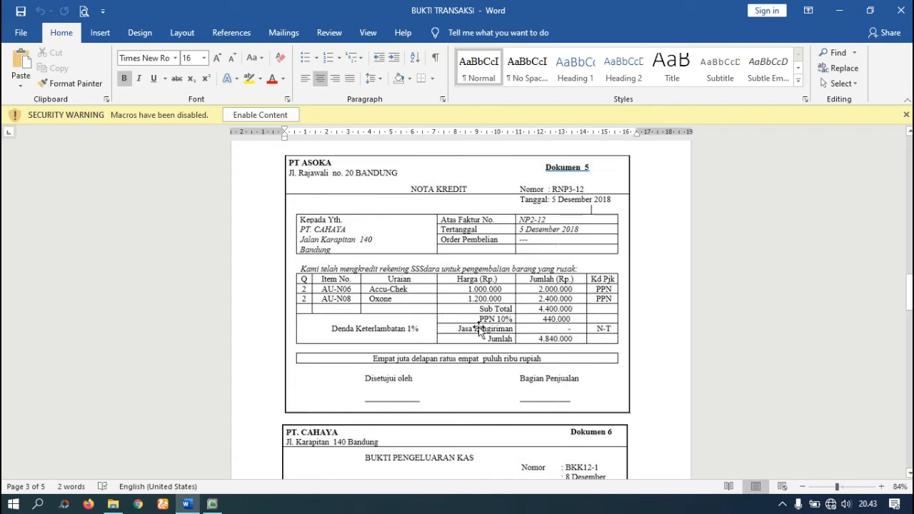
{"action": "left_click", "coordinate": [214, 505]}
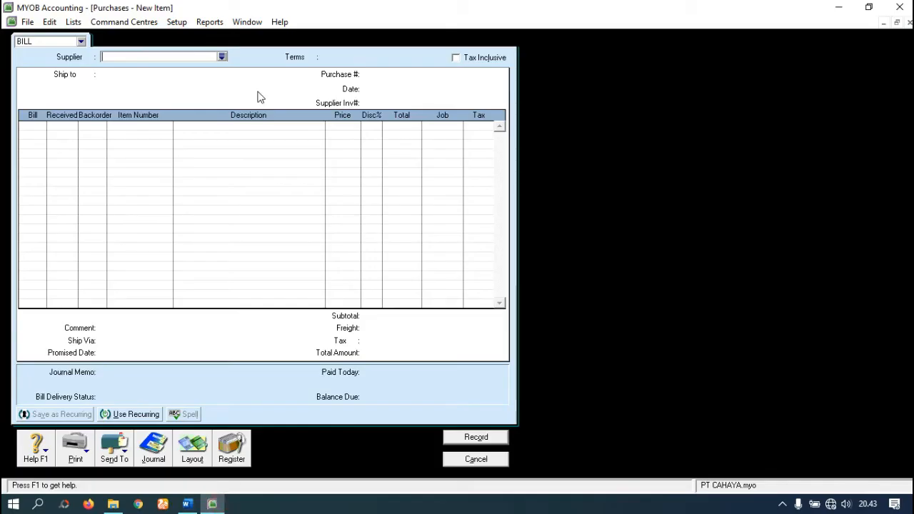
Select PT ASOKA as the supplier and fill in the purchase header with date 05/12/2018 and supplier invoice number RNP12-2
{"action": "left_click", "coordinate": [221, 56]}
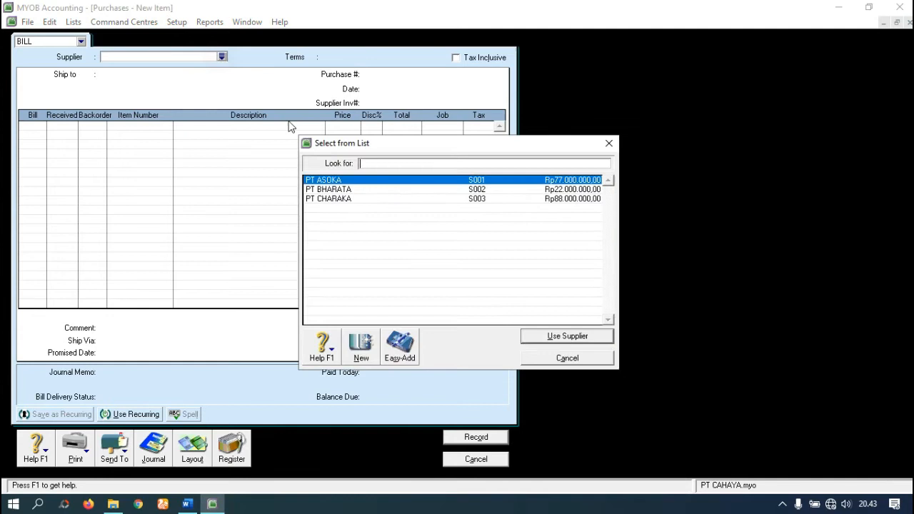
{"action": "double_click", "coordinate": [347, 179]}
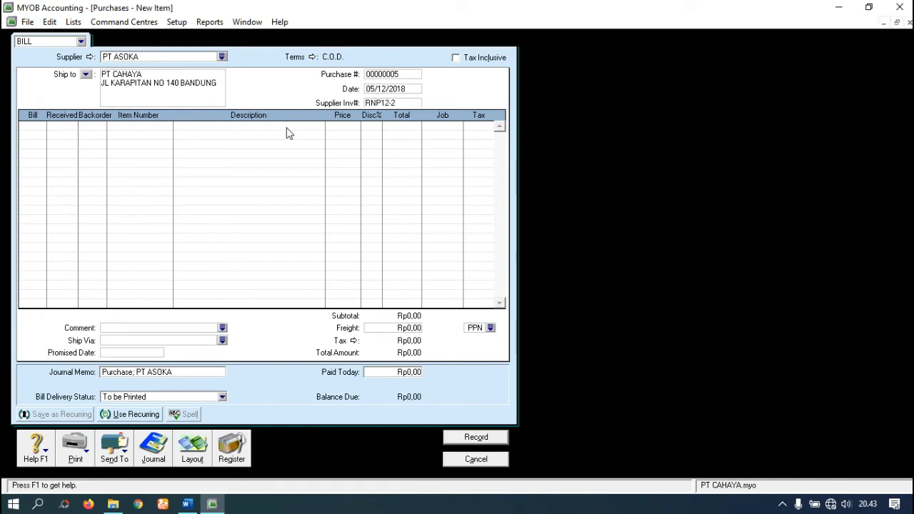
{"action": "key", "text": "Tab"}
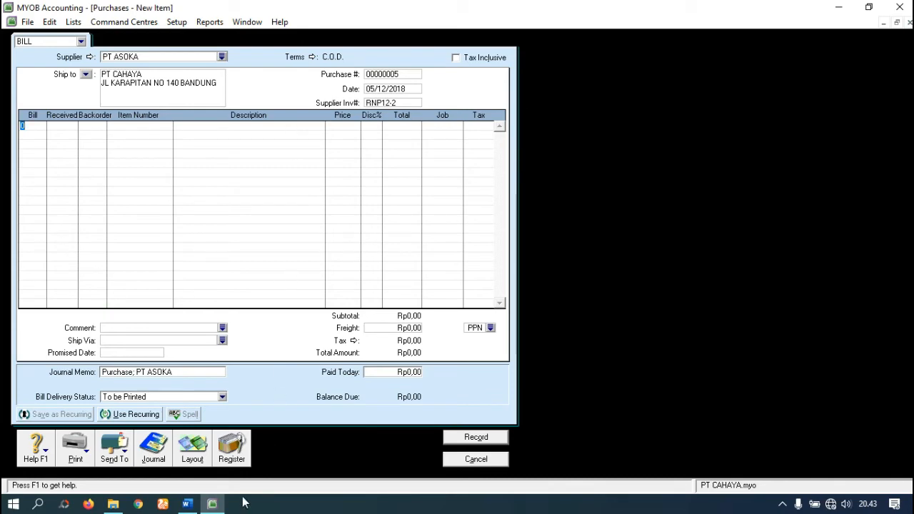
Enter a return line of -2 units of AU-N06 ACCU-CHEK, checking quantity and price against credit note Dokumen 5 in Word
{"action": "left_click", "coordinate": [186, 504]}
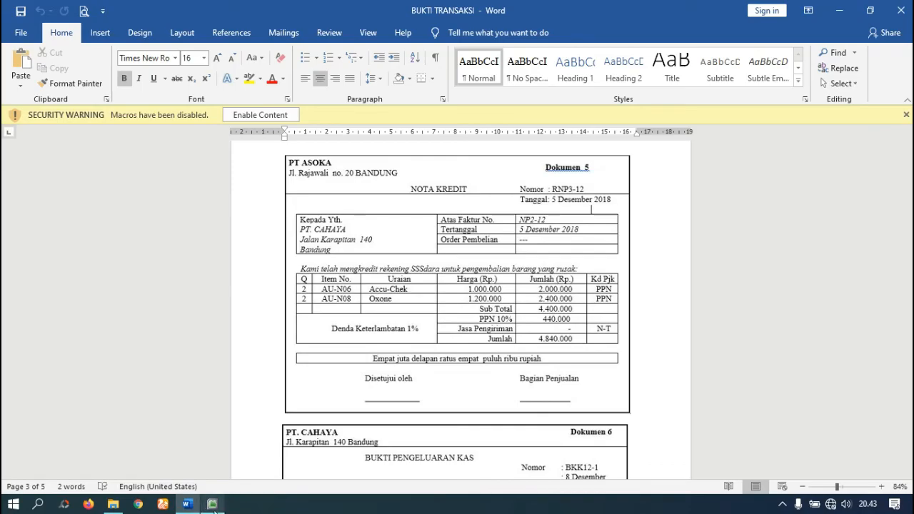
{"action": "left_click", "coordinate": [213, 504]}
{"action": "type", "text": "-2"}
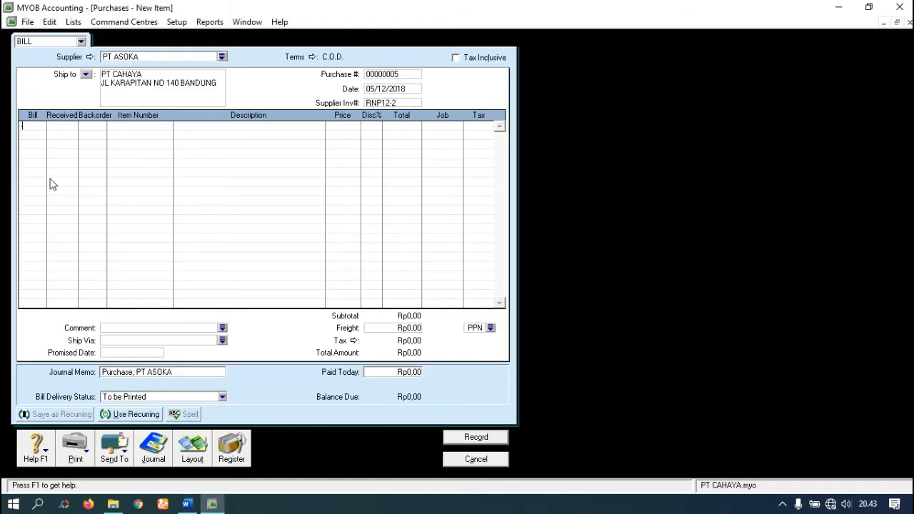
{"action": "key", "text": "Tab"}
{"action": "key", "text": "Tab"}
{"action": "key", "text": "Tab"}
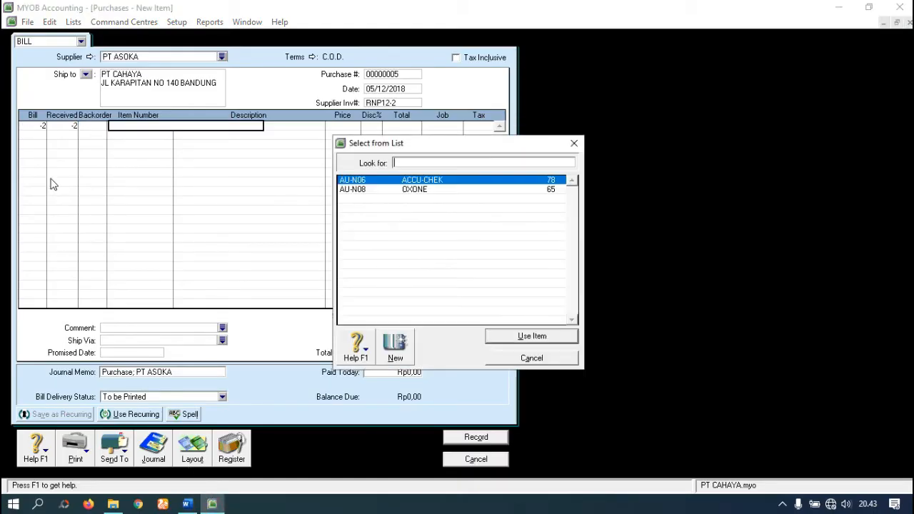
{"action": "double_click", "coordinate": [432, 180]}
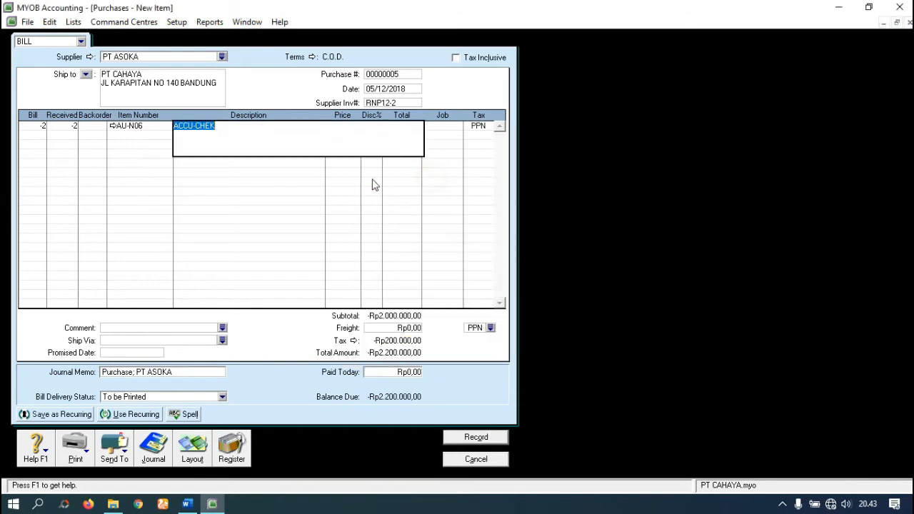
{"action": "key", "text": "Tab"}
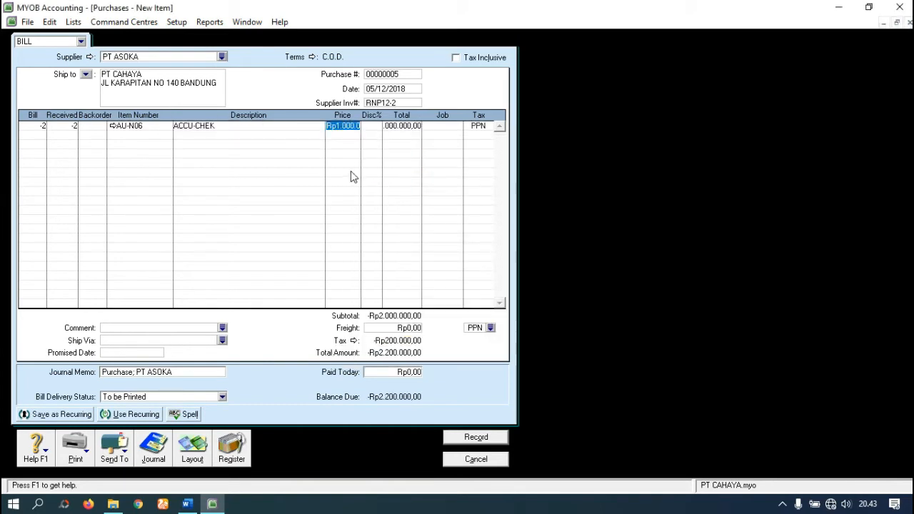
{"action": "left_click", "coordinate": [186, 504]}
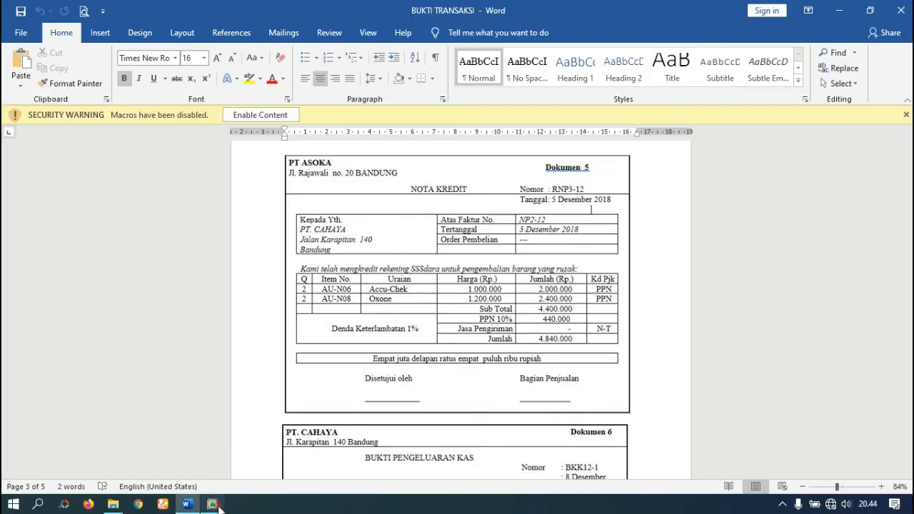
{"action": "left_click", "coordinate": [213, 505]}
Add a second return line of -2 units of AU-N08 OXONE to the PT ASOKA bill
{"action": "key", "text": "Tab"}
{"action": "key", "text": "Tab"}
{"action": "key", "text": "Tab"}
{"action": "key", "text": "Tab"}
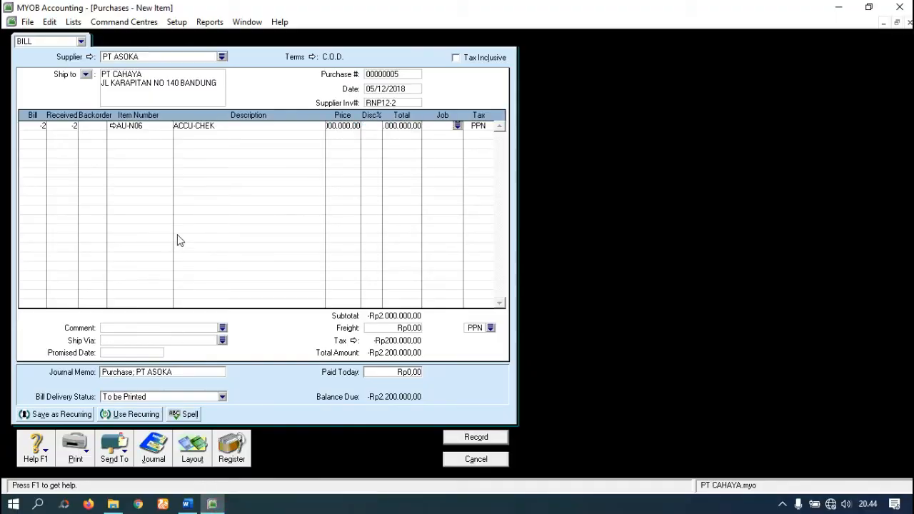
{"action": "key", "text": "Tab"}
{"action": "key", "text": "Tab"}
{"action": "key", "text": "Tab"}
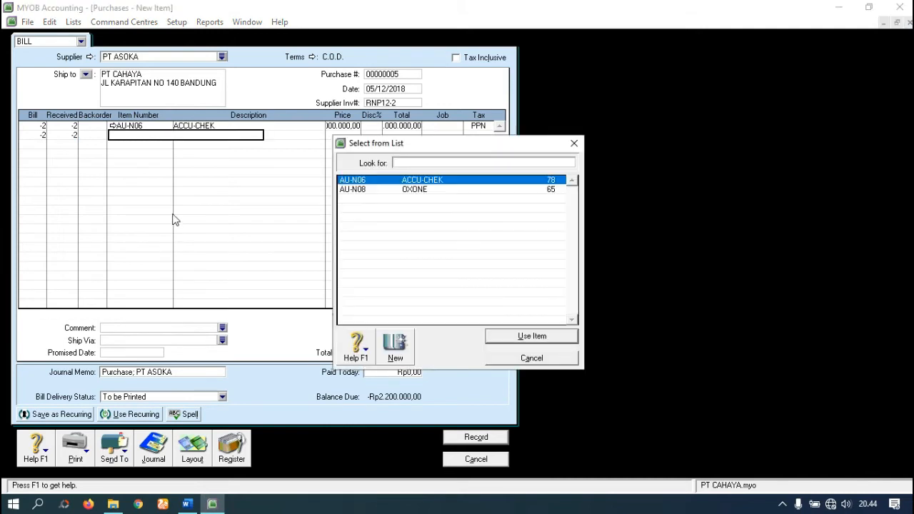
{"action": "double_click", "coordinate": [365, 189]}
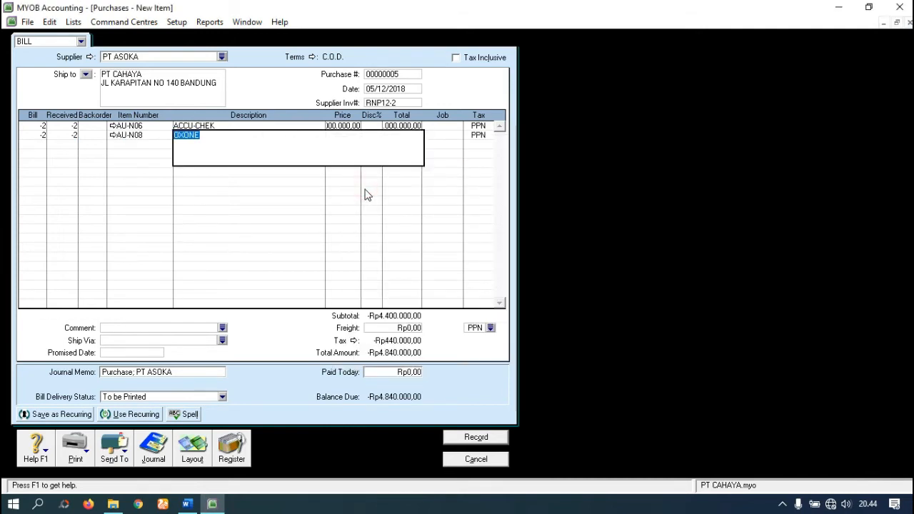
Check the OXONE line and the bill totals against the credit note in Word, and record the purchase return
{"action": "key", "text": "Tab"}
{"action": "key", "text": "Tab"}
{"action": "key", "text": "Tab"}
{"action": "key", "text": "Tab"}
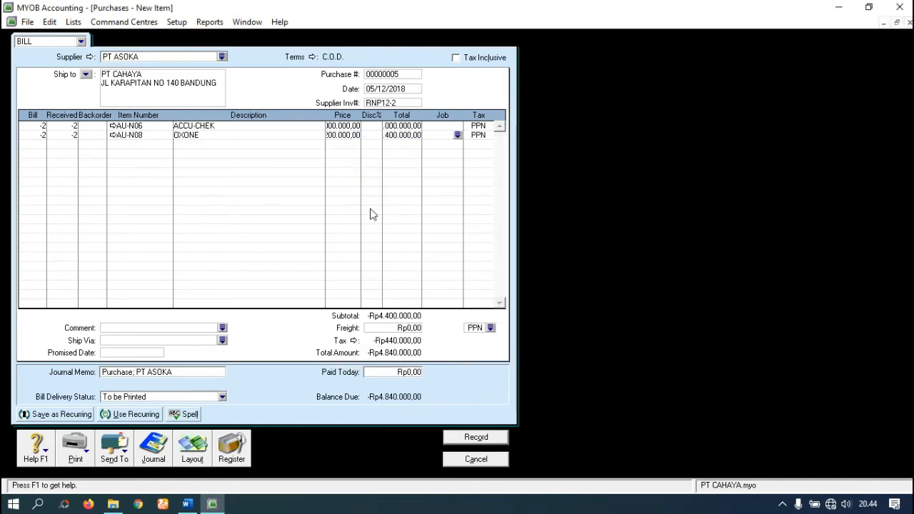
{"action": "left_click", "coordinate": [341, 136]}
{"action": "left_click", "coordinate": [400, 135]}
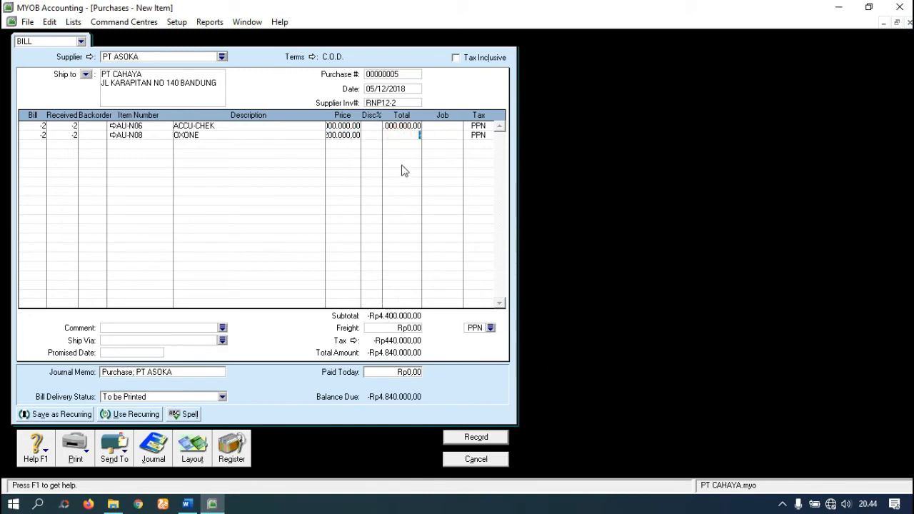
{"action": "left_click", "coordinate": [476, 135]}
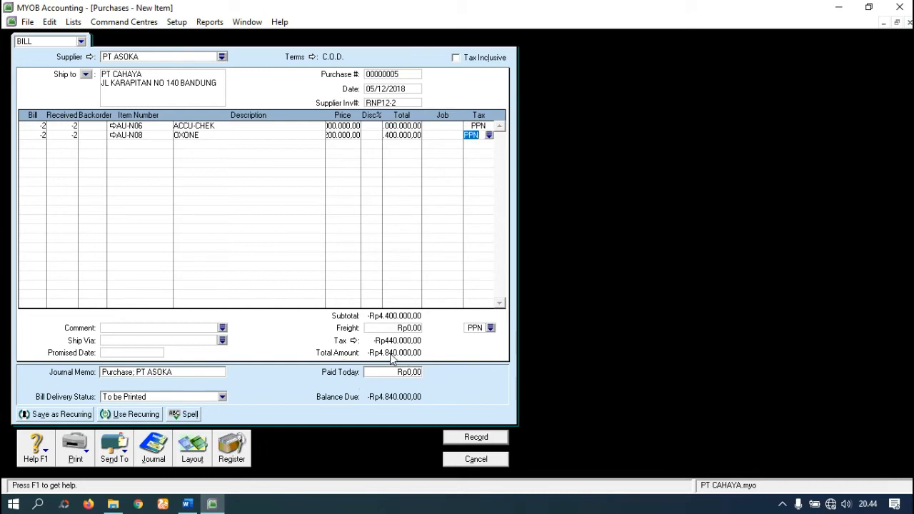
{"action": "left_click", "coordinate": [187, 505]}
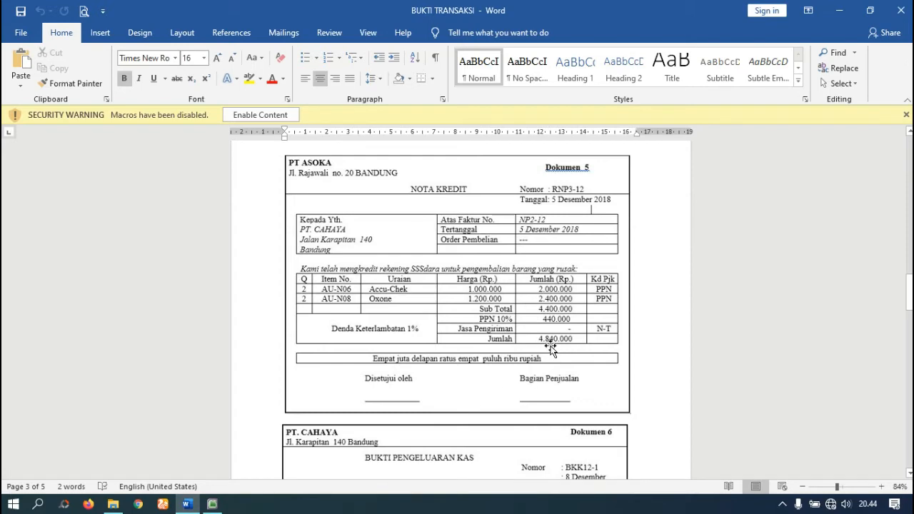
{"action": "left_click", "coordinate": [212, 504]}
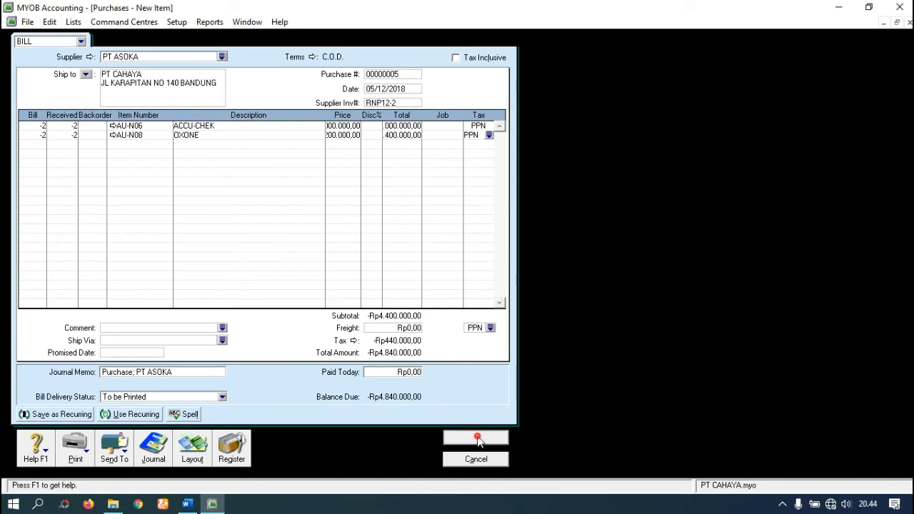
{"action": "left_click", "coordinate": [477, 438]}
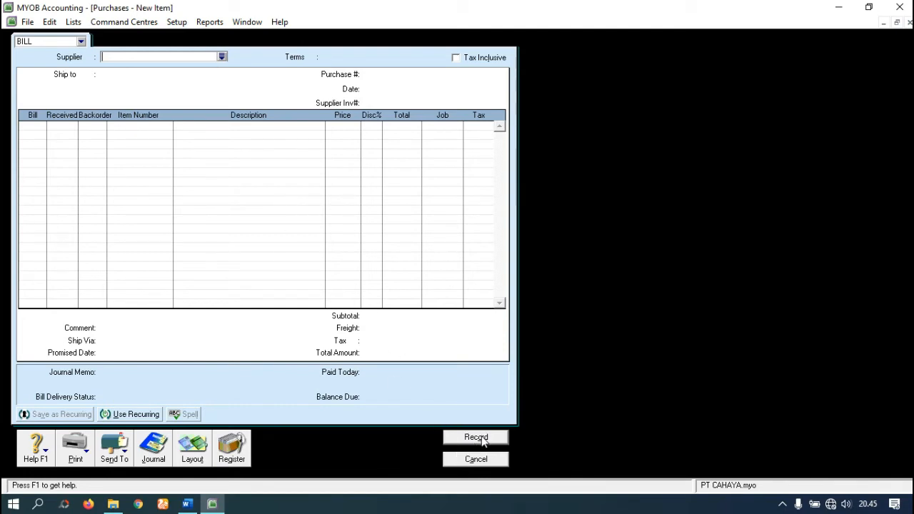
Start applying the PT ASOKA debit from the register's returns and debits to a purchase, and date the settlement 5/12/2018
{"action": "left_click", "coordinate": [233, 453]}
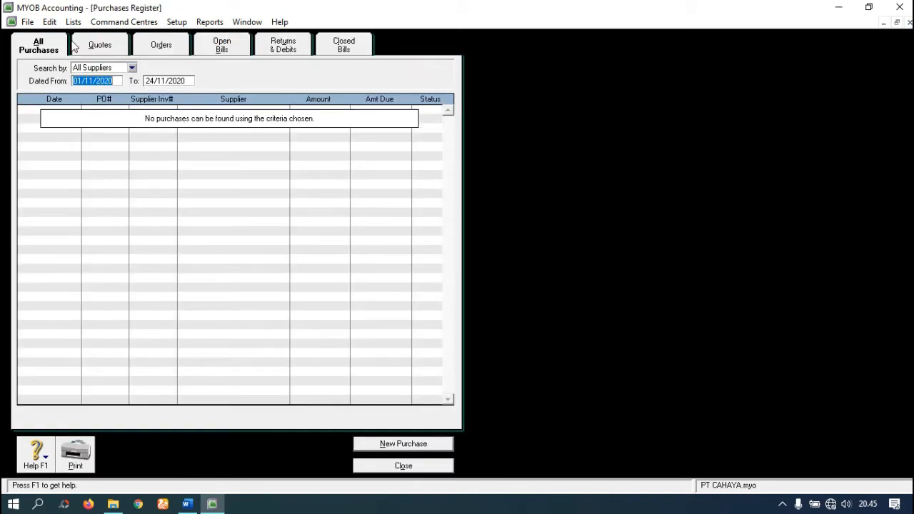
{"action": "left_click", "coordinate": [293, 49]}
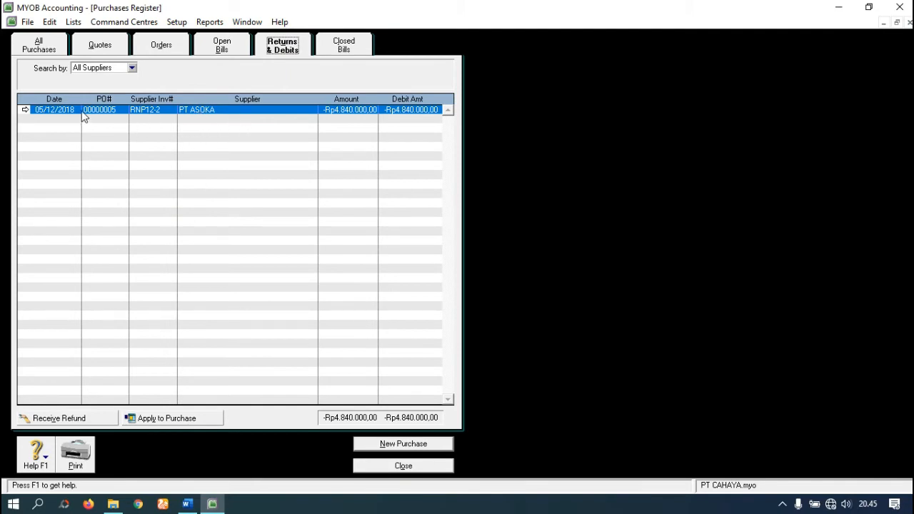
{"action": "left_click", "coordinate": [163, 420]}
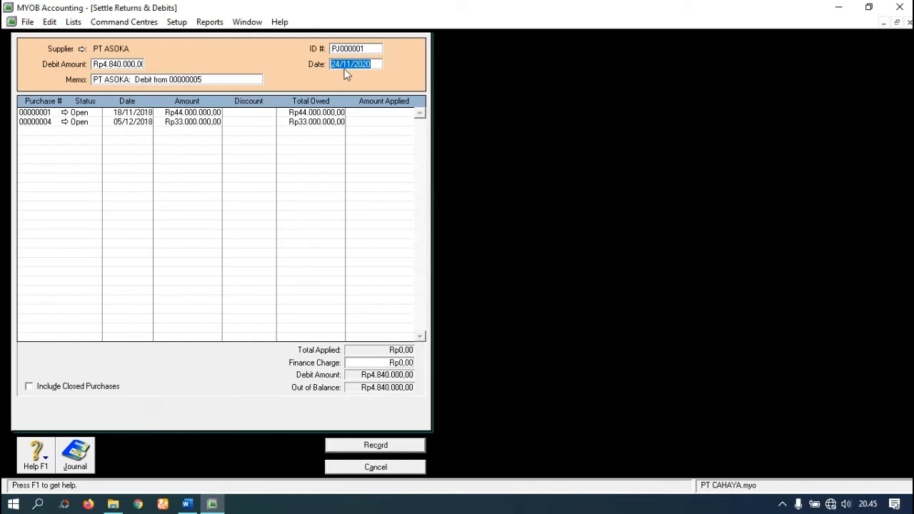
{"action": "left_click", "coordinate": [187, 503]}
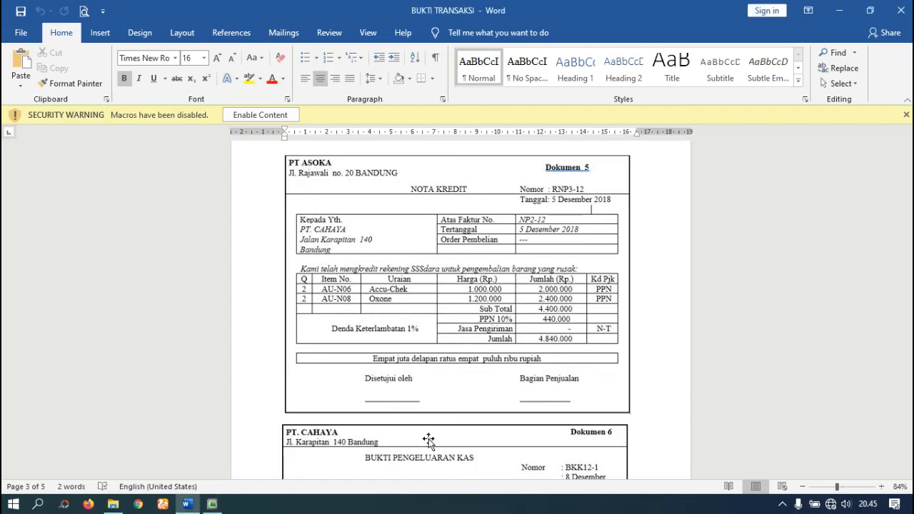
{"action": "left_click", "coordinate": [212, 504]}
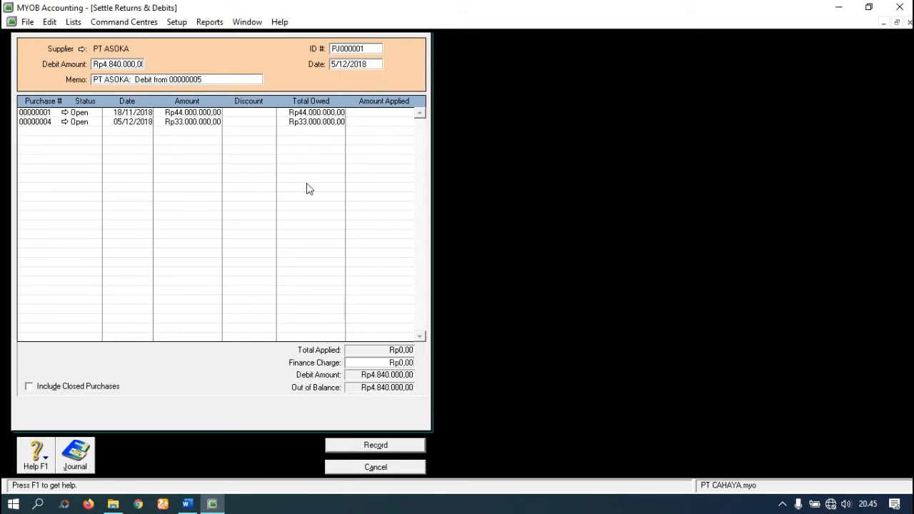
Apply Rp4.840.000,00 to the open purchase dated 05/12/2018 named in the credit note, record the settlement and close the purchase windows
{"action": "left_click", "coordinate": [189, 504]}
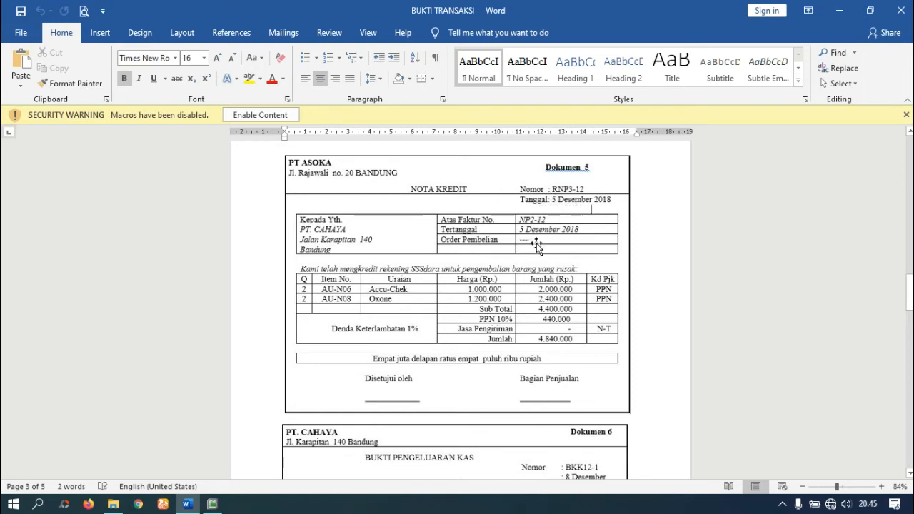
{"action": "left_click", "coordinate": [212, 504]}
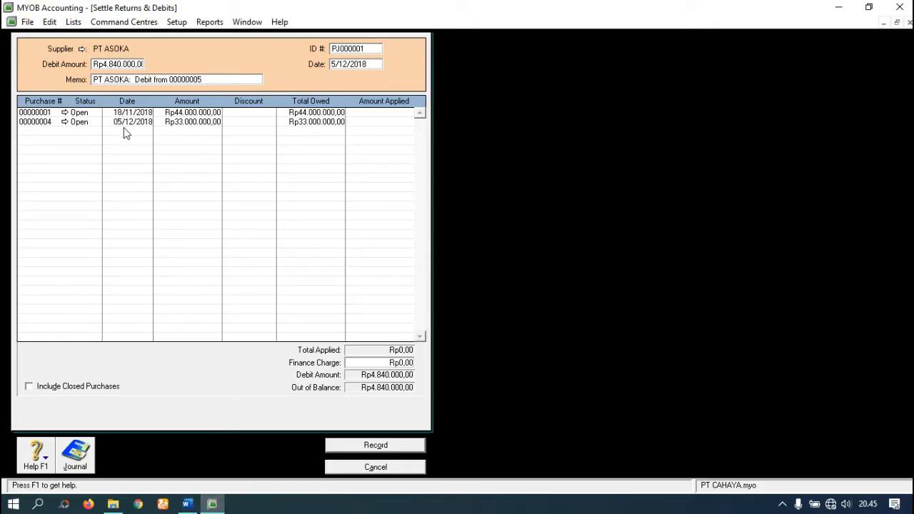
{"action": "left_click", "coordinate": [187, 504]}
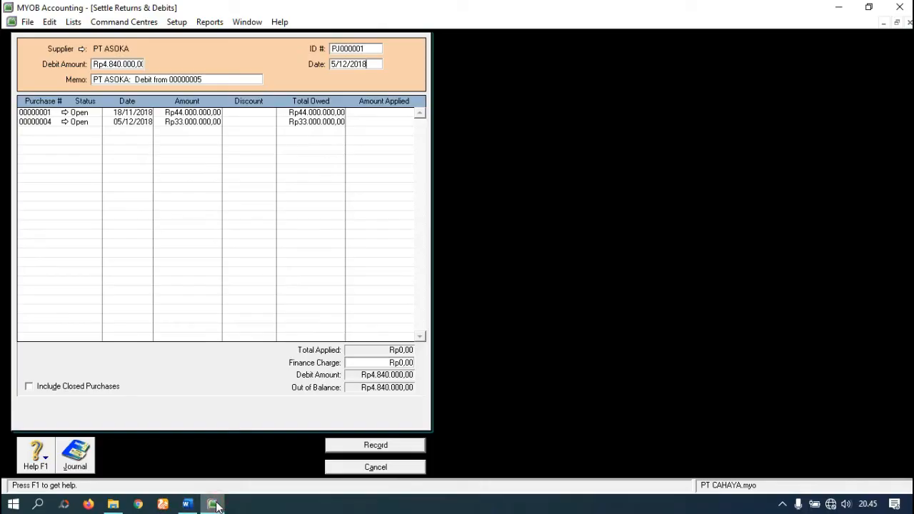
{"action": "left_click", "coordinate": [213, 504]}
{"action": "left_click", "coordinate": [362, 122]}
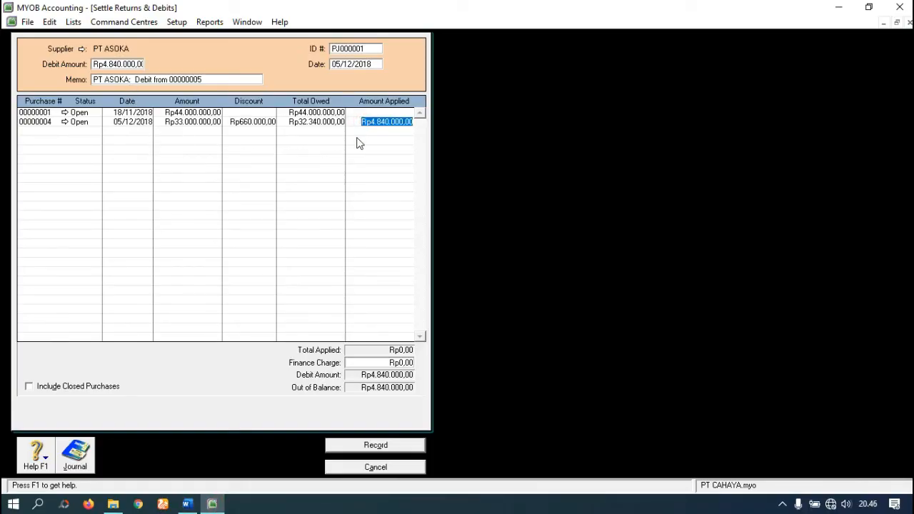
{"action": "key", "text": "Tab"}
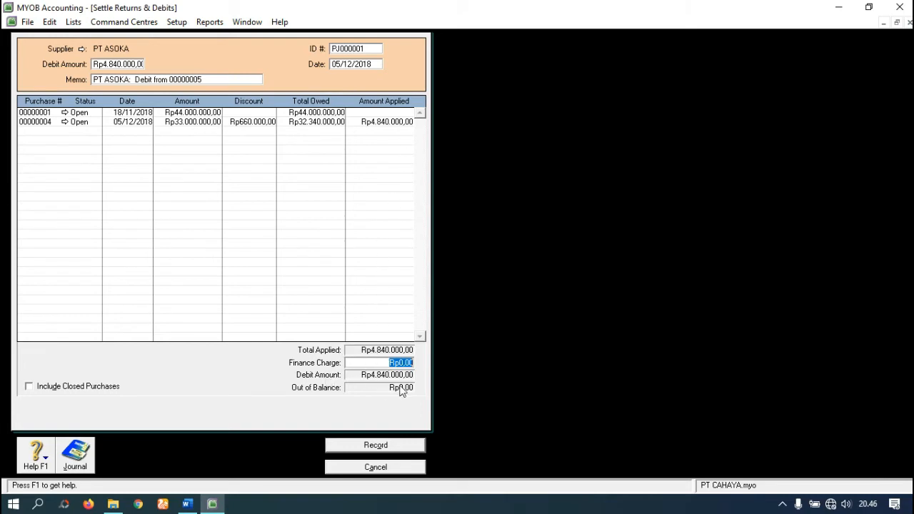
{"action": "left_click", "coordinate": [380, 447]}
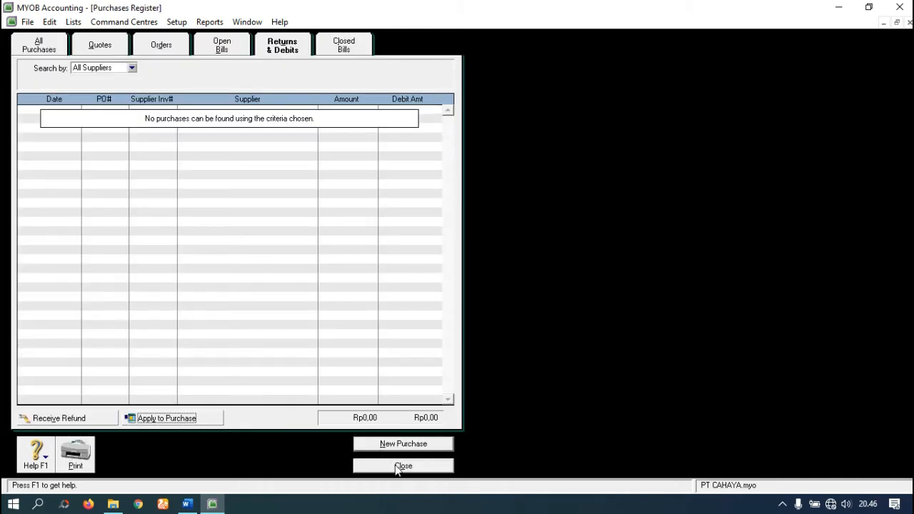
{"action": "left_click", "coordinate": [398, 467]}
{"action": "left_click", "coordinate": [475, 459]}
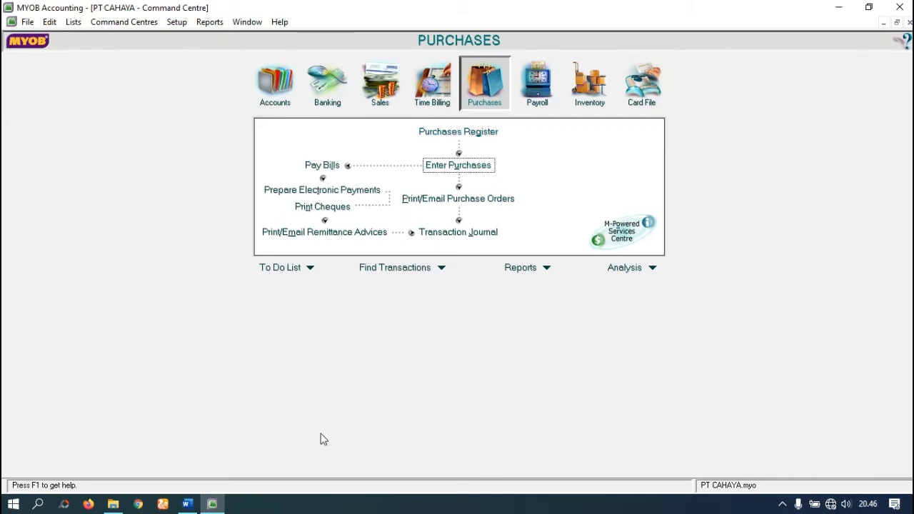
Read the cash payment voucher Dokumen 6 in Word and open a blank Pay Bills form in MYOB Accounting
{"action": "left_click", "coordinate": [187, 505]}
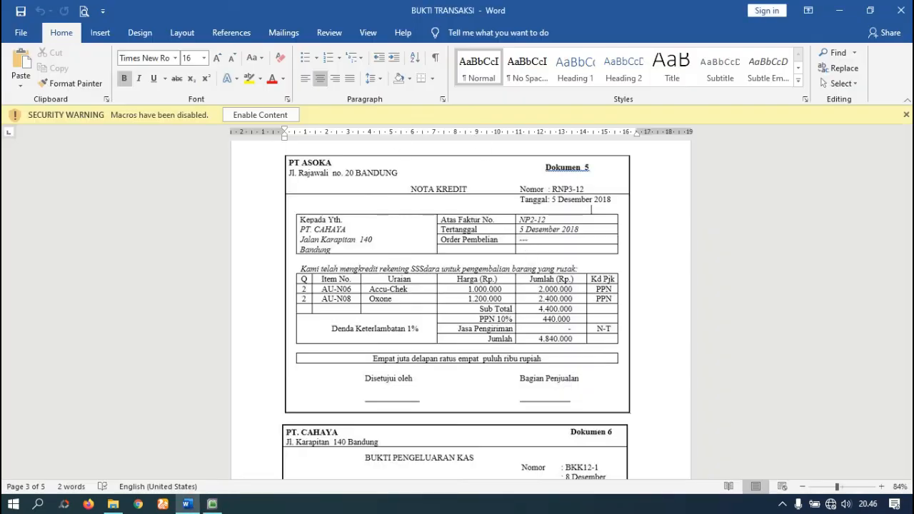
{"action": "left_click_drag", "start_coordinate": [911, 292], "coordinate": [911, 318]}
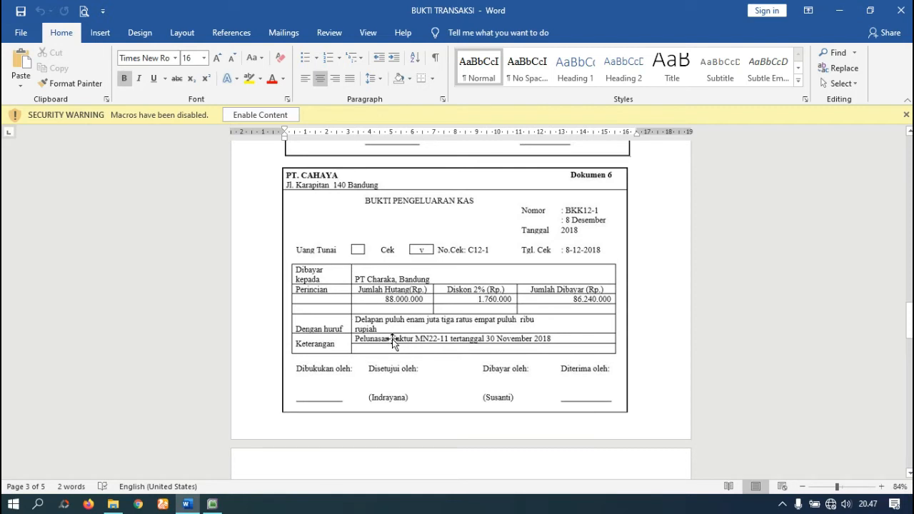
{"action": "left_click", "coordinate": [215, 504]}
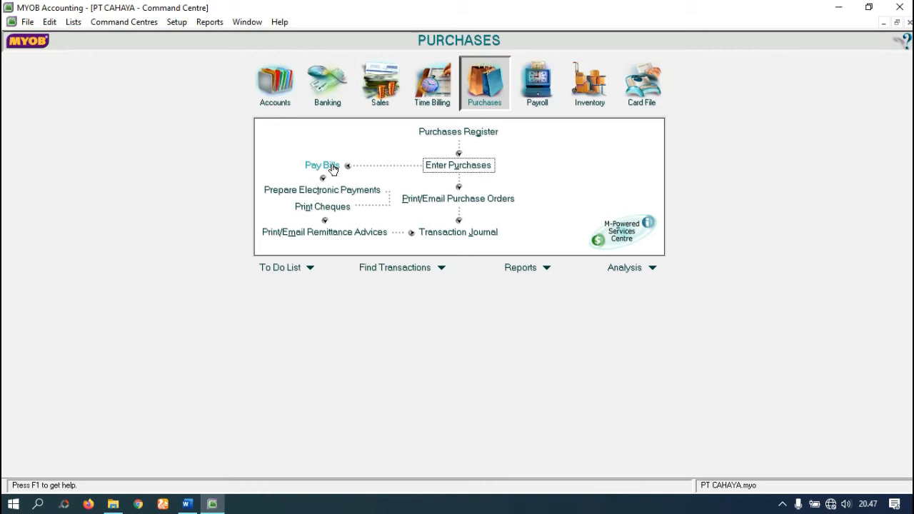
{"action": "left_click", "coordinate": [331, 86]}
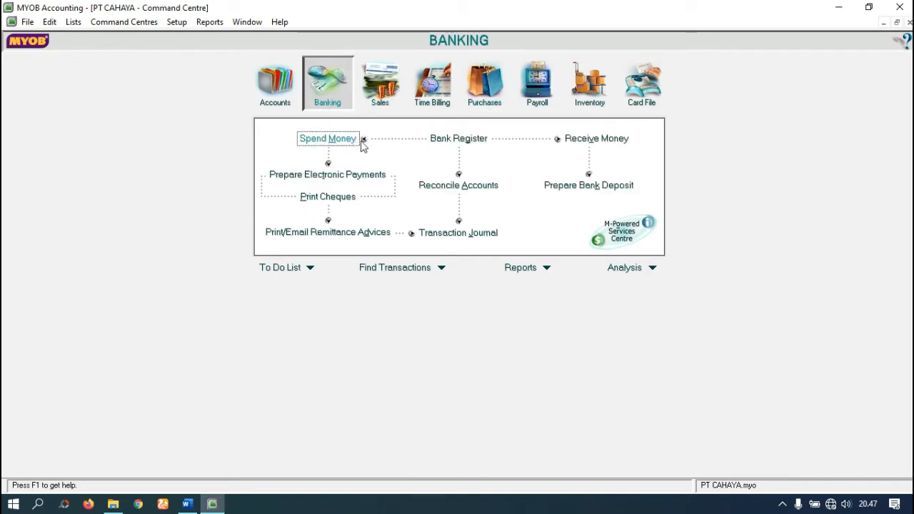
{"action": "left_click", "coordinate": [499, 83]}
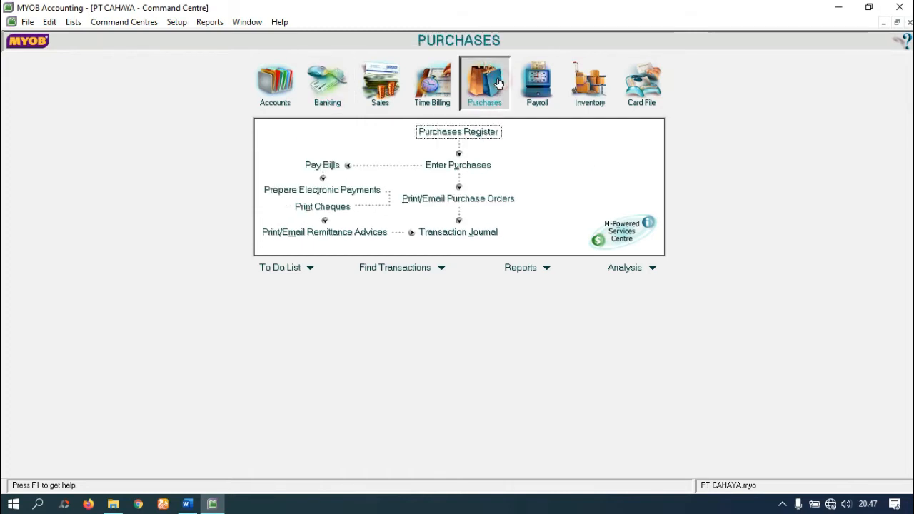
{"action": "left_click", "coordinate": [325, 170]}
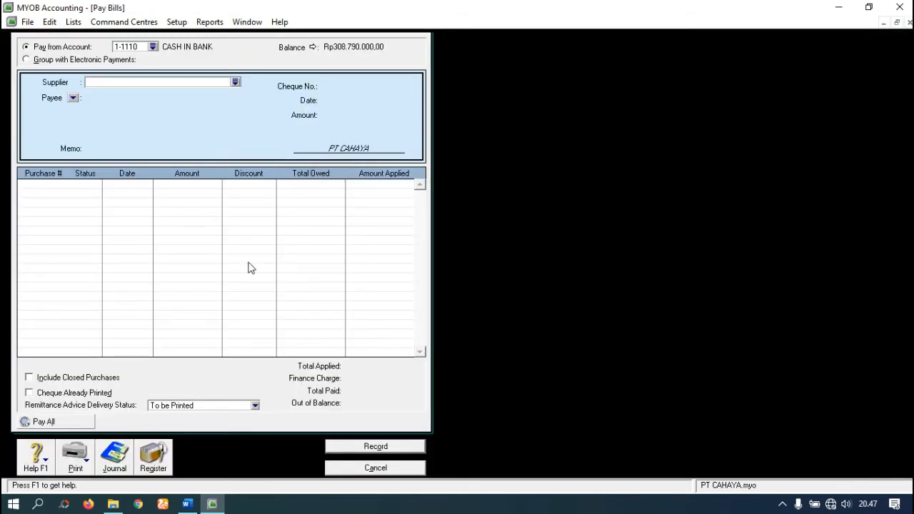
{"action": "left_click", "coordinate": [186, 505]}
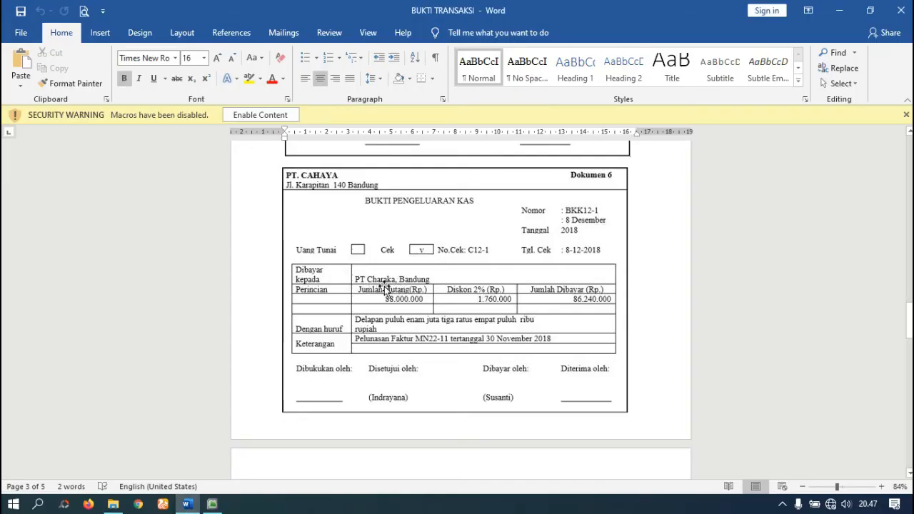
{"action": "left_click", "coordinate": [212, 504]}
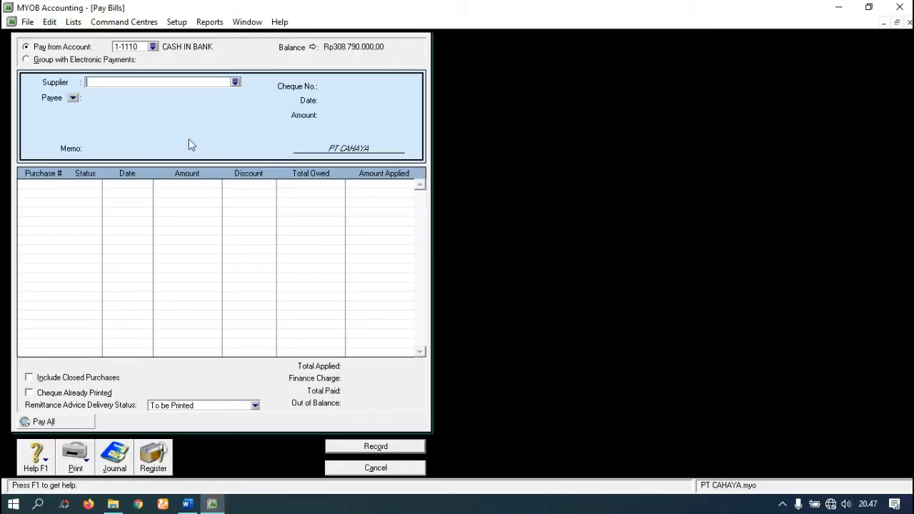
Choose PT CHARAKA as the supplier to pay and enter the cheque number given on Dokumen 6 in Word
{"action": "left_click", "coordinate": [233, 83]}
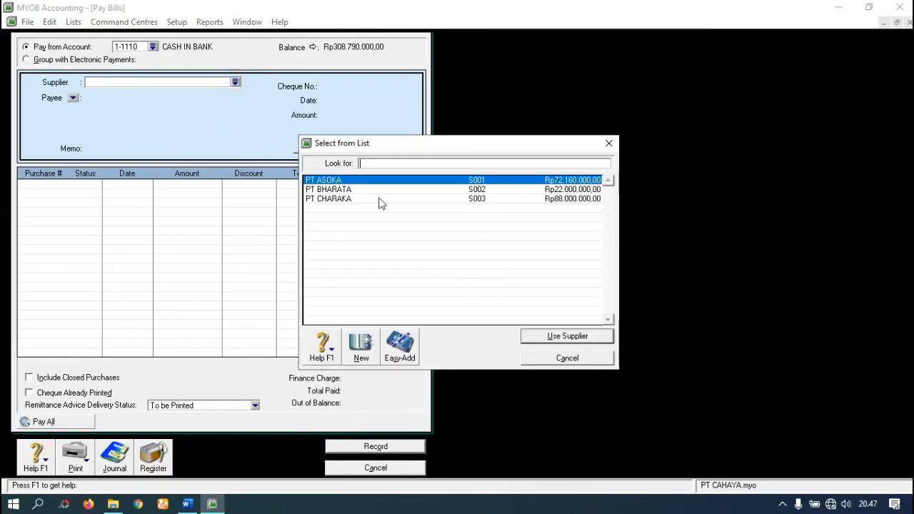
{"action": "double_click", "coordinate": [365, 198]}
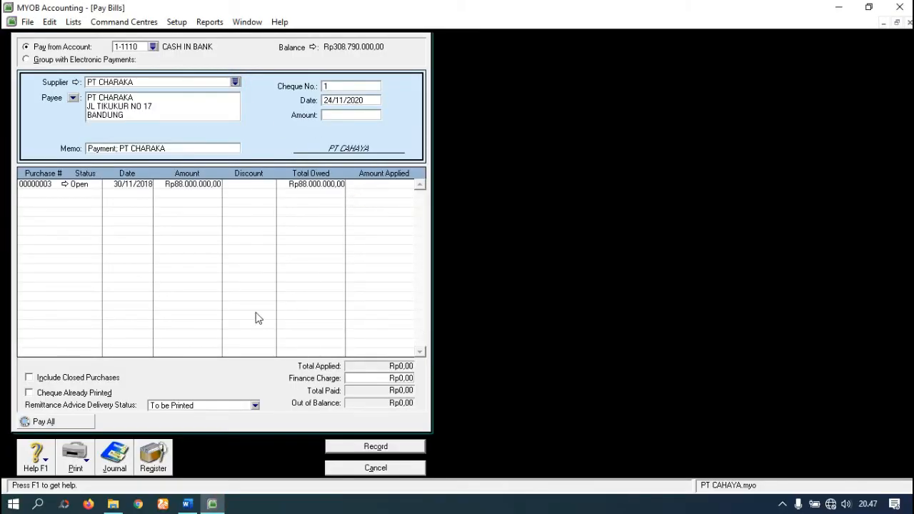
{"action": "left_click", "coordinate": [213, 502]}
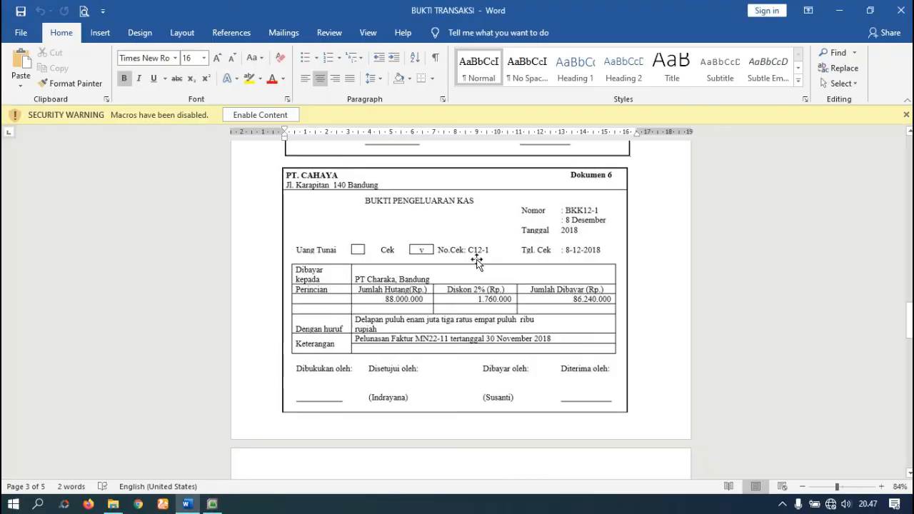
{"action": "left_click", "coordinate": [213, 505]}
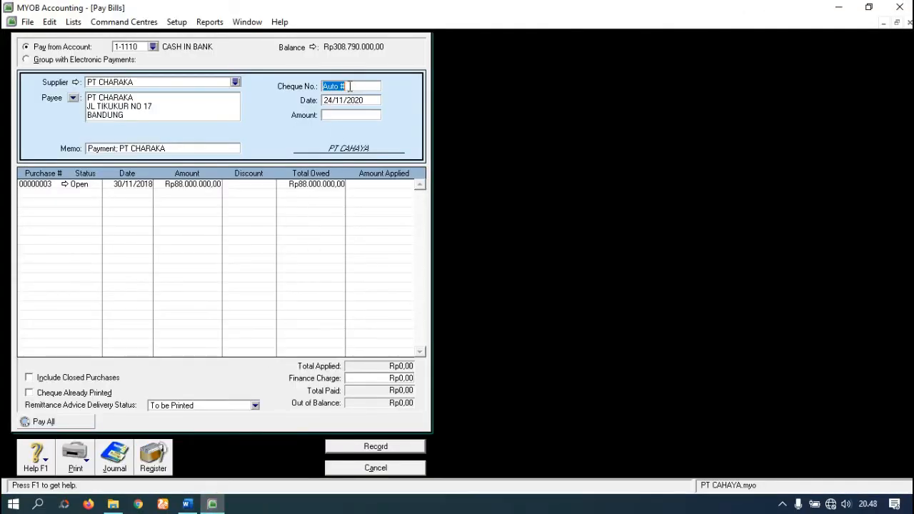
{"action": "type", "text": "C12-1"}
Check the cheque date on Dokumen 6 in Word and date the PT CHARAKA payment 8/12/2018 in MYOB Accounting
{"action": "left_click", "coordinate": [188, 504]}
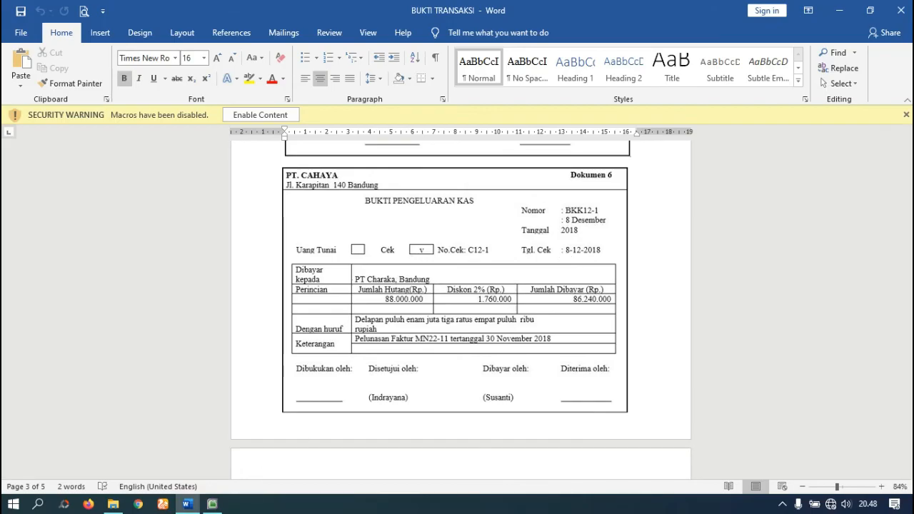
{"action": "left_click", "coordinate": [212, 505]}
{"action": "left_click", "coordinate": [367, 100]}
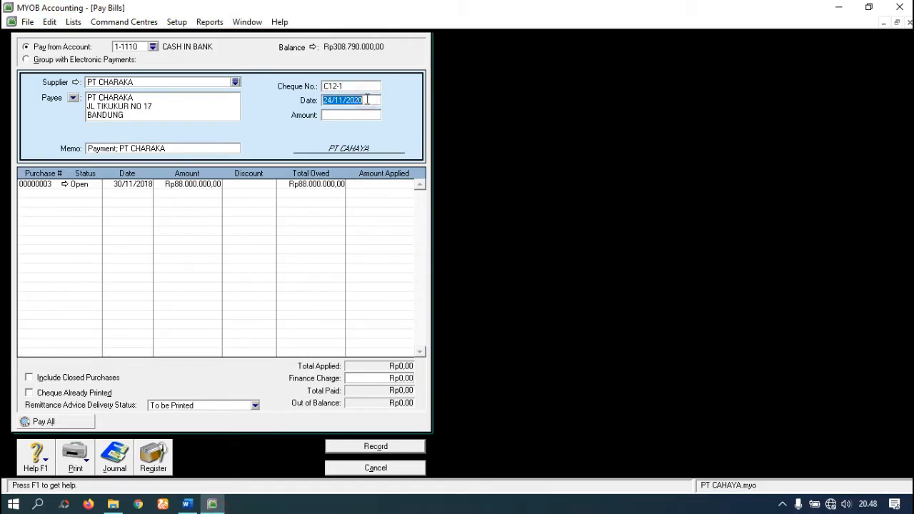
{"action": "type", "text": "8/12/2018"}
{"action": "key", "text": "Tab"}
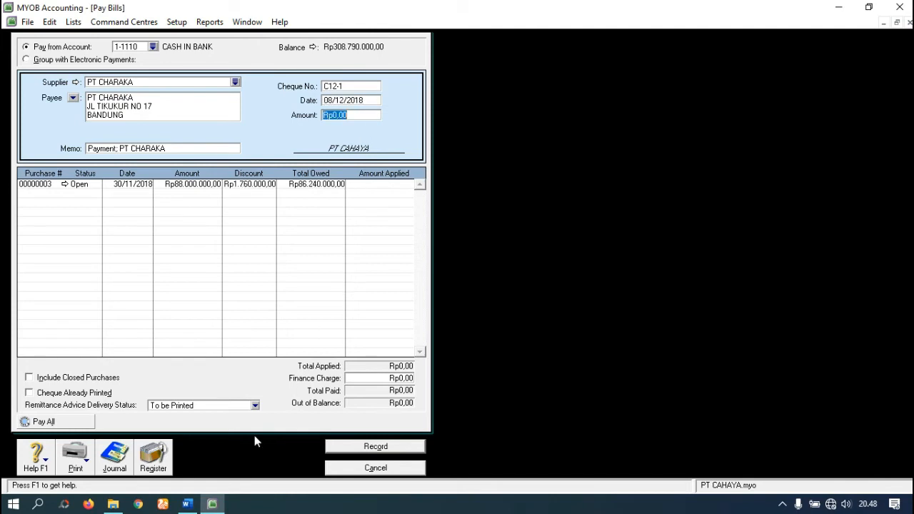
Set the payment amount to Rp86.240.000,00 as on the voucher and apply it to the purchase dated 30/11/2018 with its discount
{"action": "left_click", "coordinate": [187, 505]}
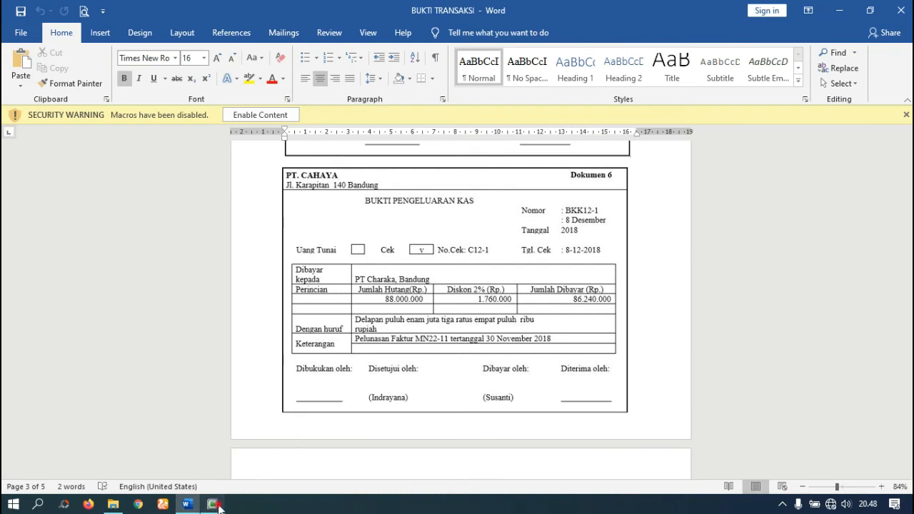
{"action": "left_click", "coordinate": [212, 504]}
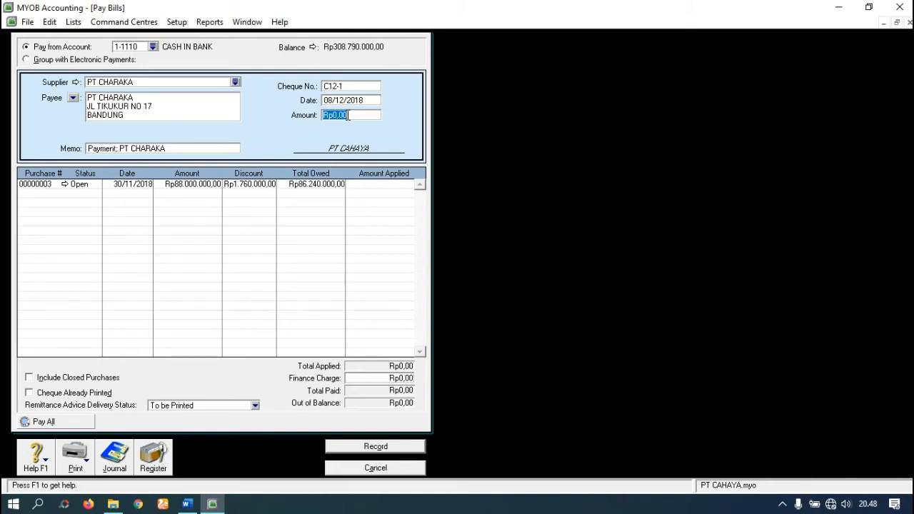
{"action": "type", "text": "8"}
{"action": "key", "text": "Tab"}
{"action": "key", "text": "Tab"}
{"action": "key", "text": "Tab"}
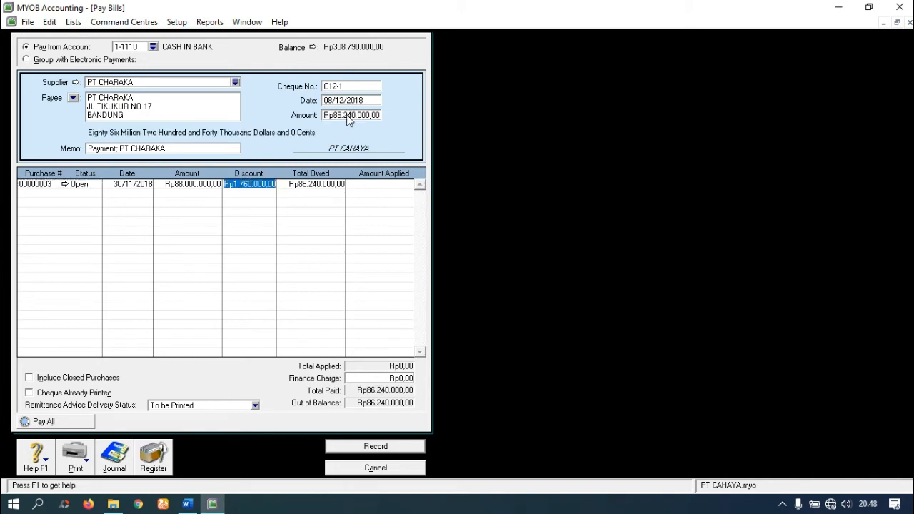
{"action": "key", "text": "Tab"}
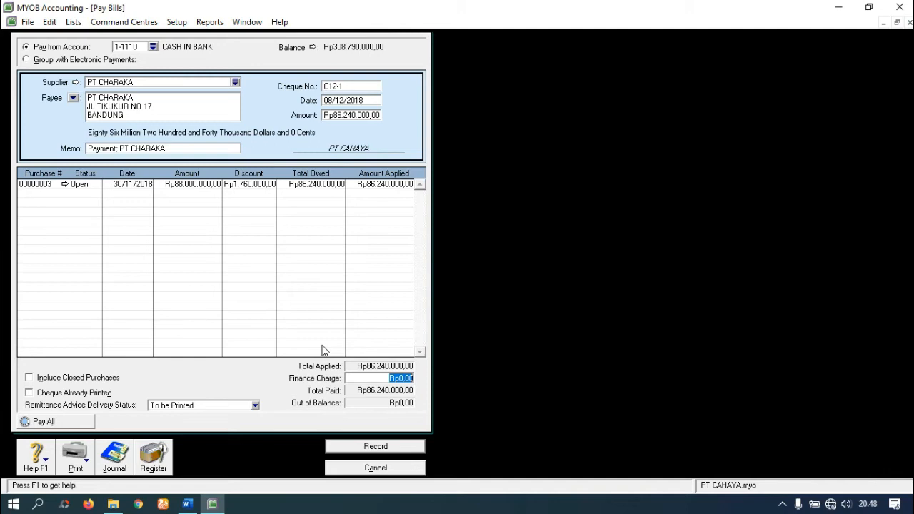
Review the transaction recap, record the PT CHARAKA payment without printing the discount debit memo, and close Pay Bills
{"action": "key", "text": "ctrl+r"}
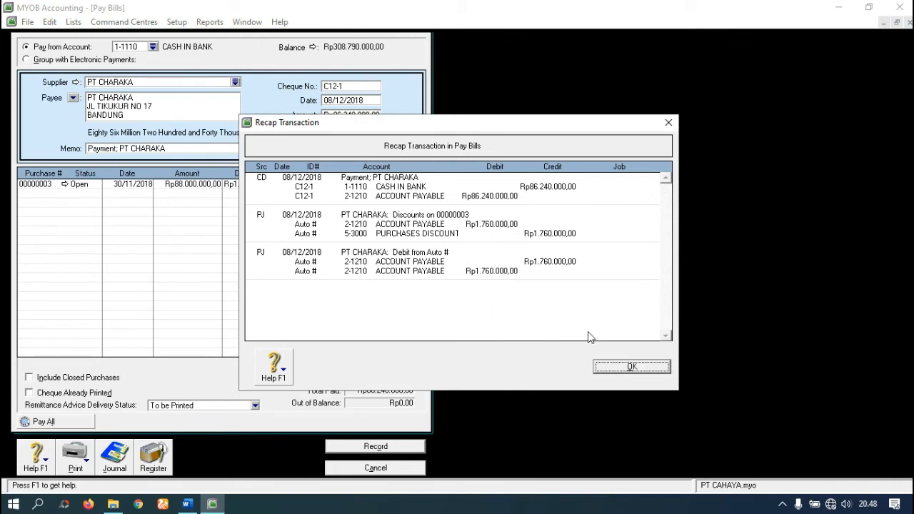
{"action": "left_click", "coordinate": [629, 367]}
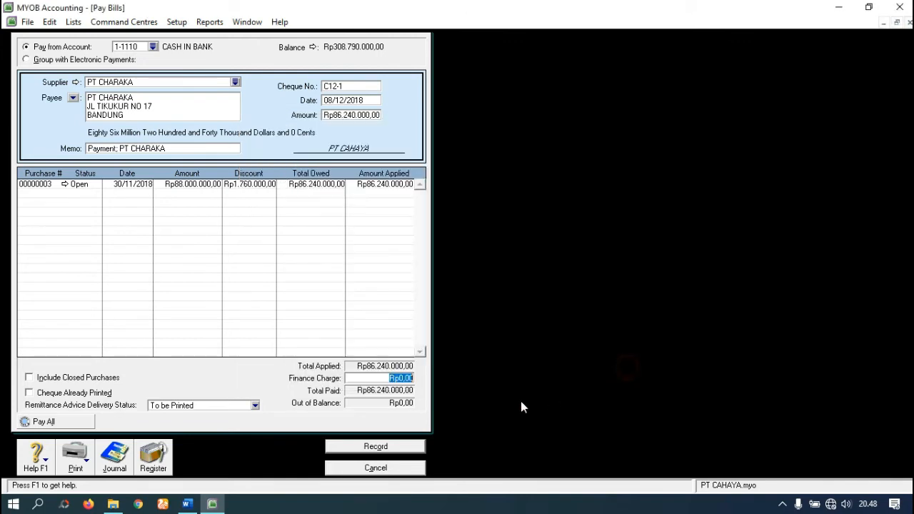
{"action": "left_click", "coordinate": [409, 447]}
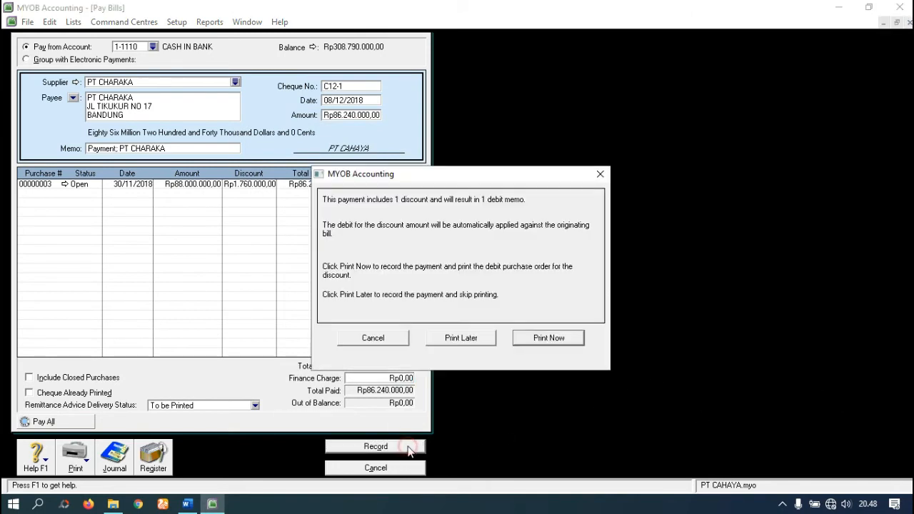
{"action": "left_click", "coordinate": [472, 342]}
{"action": "left_click", "coordinate": [395, 471]}
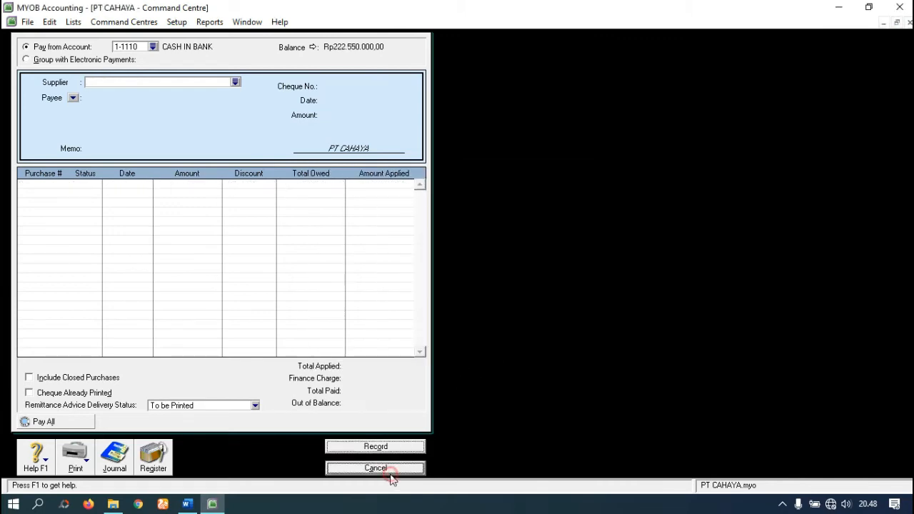
Read the cash sales note Dokumen 7 in Word and open a new sales invoice in MYOB Accounting
{"action": "left_click", "coordinate": [188, 504]}
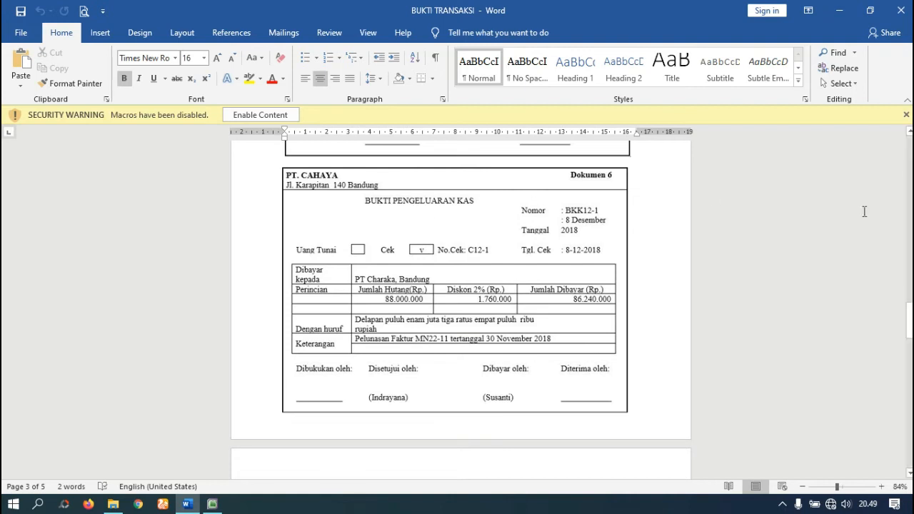
{"action": "left_click_drag", "start_coordinate": [910, 323], "coordinate": [910, 360]}
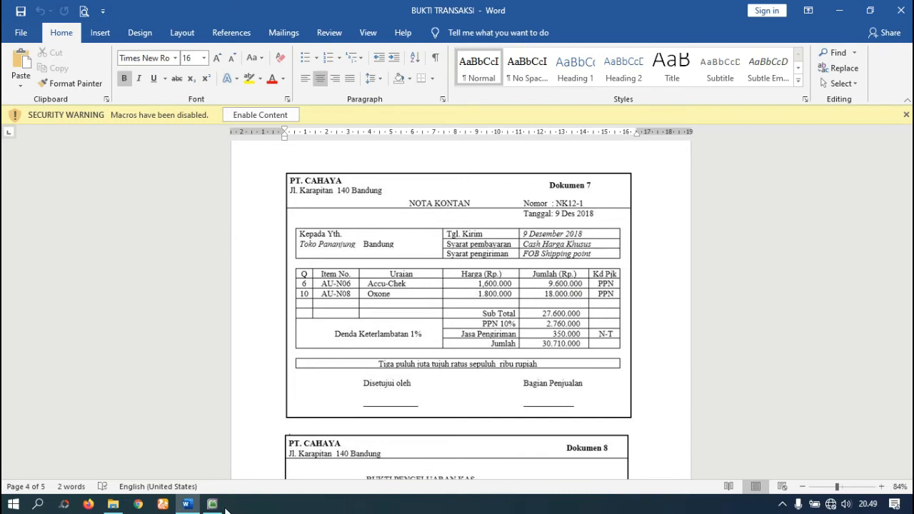
{"action": "left_click", "coordinate": [212, 504]}
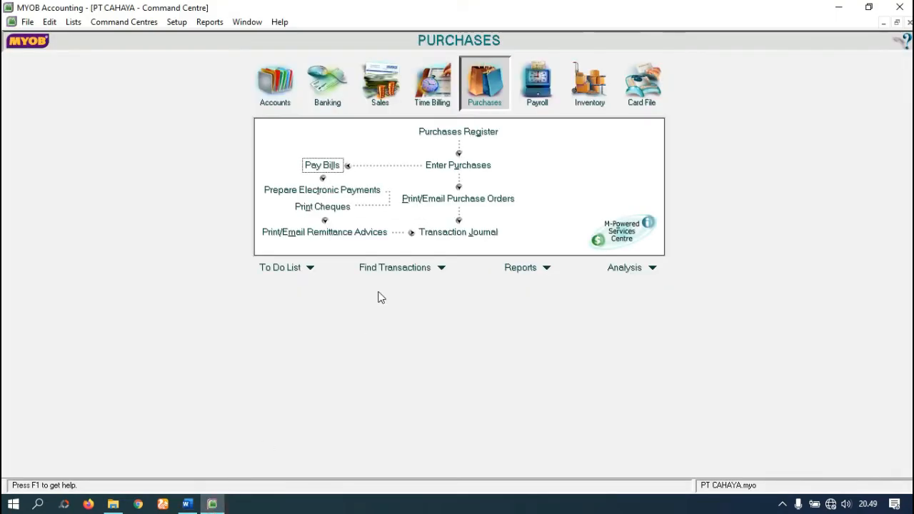
{"action": "left_click", "coordinate": [393, 89]}
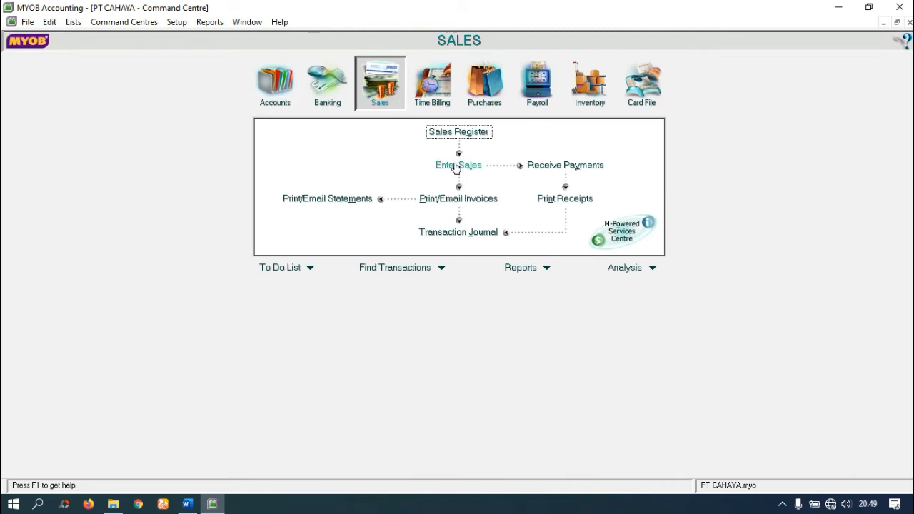
{"action": "left_click", "coordinate": [456, 166]}
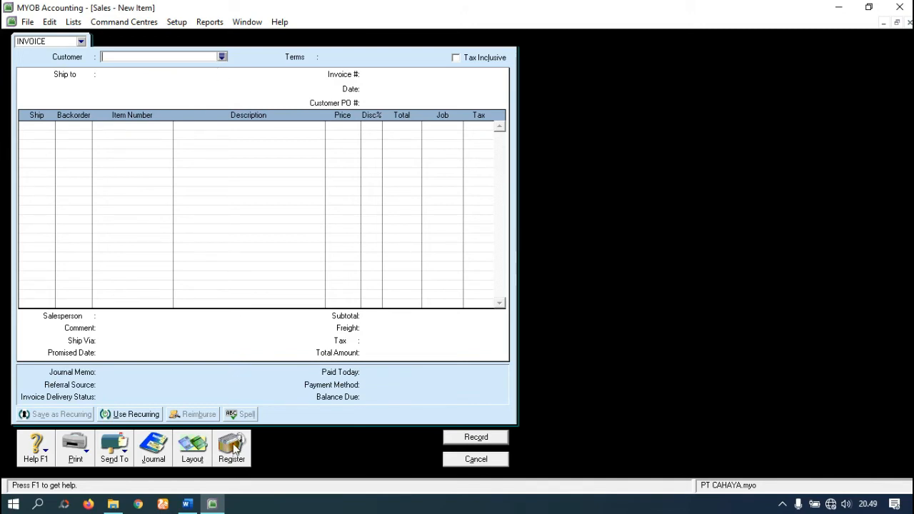
Look up the buyer on Dokumen 7 and create a new customer card named TOKO PANANJUNG from the invoice
{"action": "left_click", "coordinate": [187, 504]}
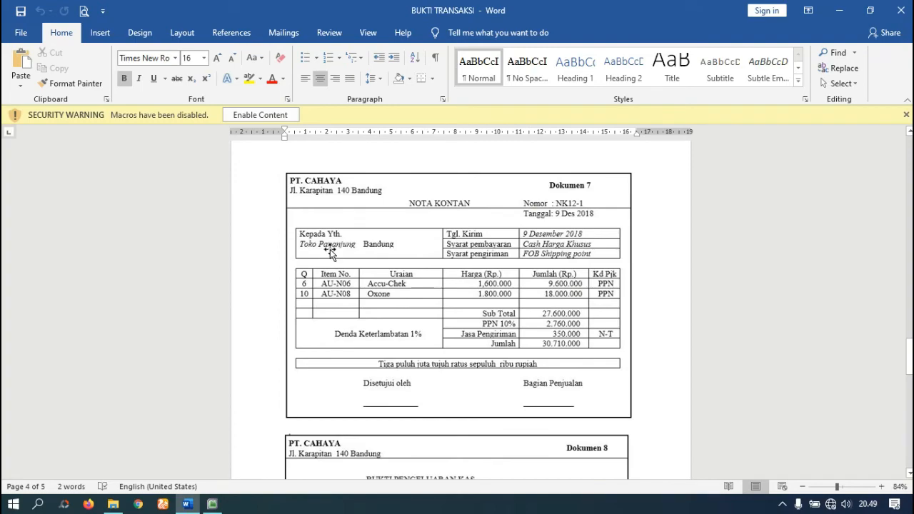
{"action": "left_click", "coordinate": [212, 505]}
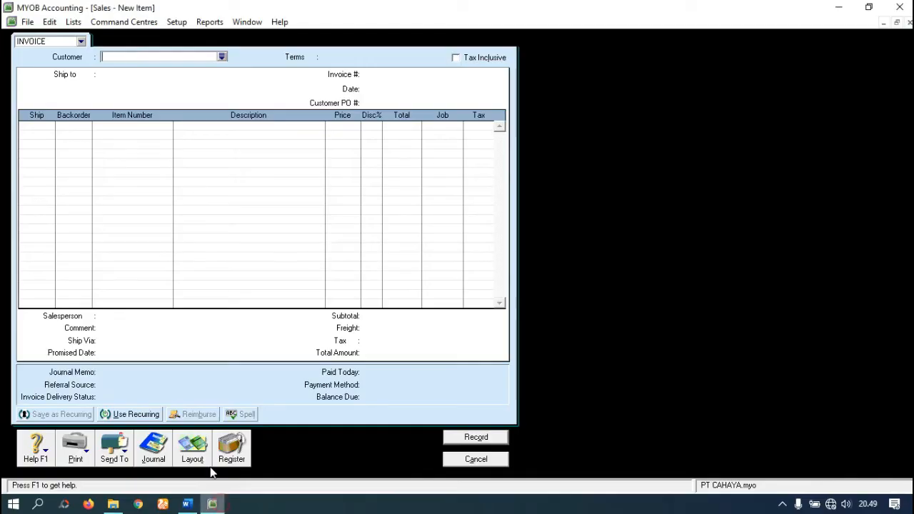
{"action": "left_click", "coordinate": [223, 56]}
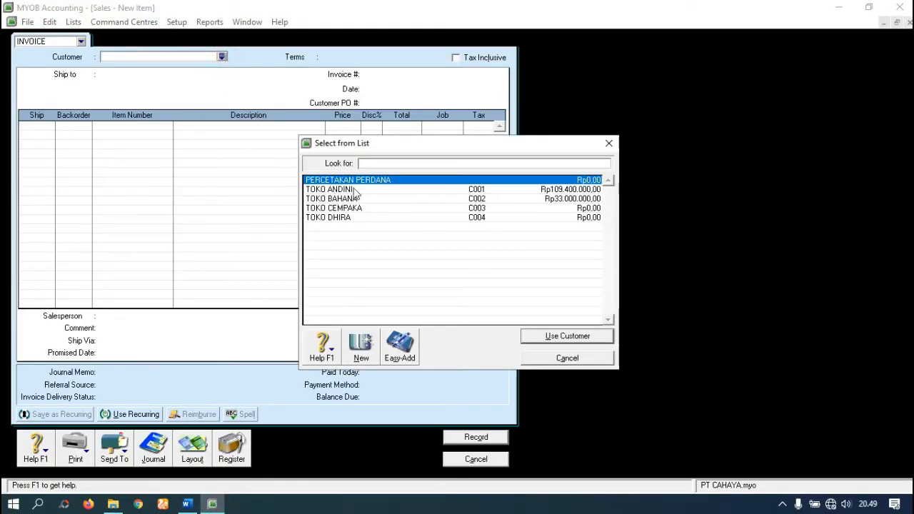
{"action": "left_click", "coordinate": [360, 348]}
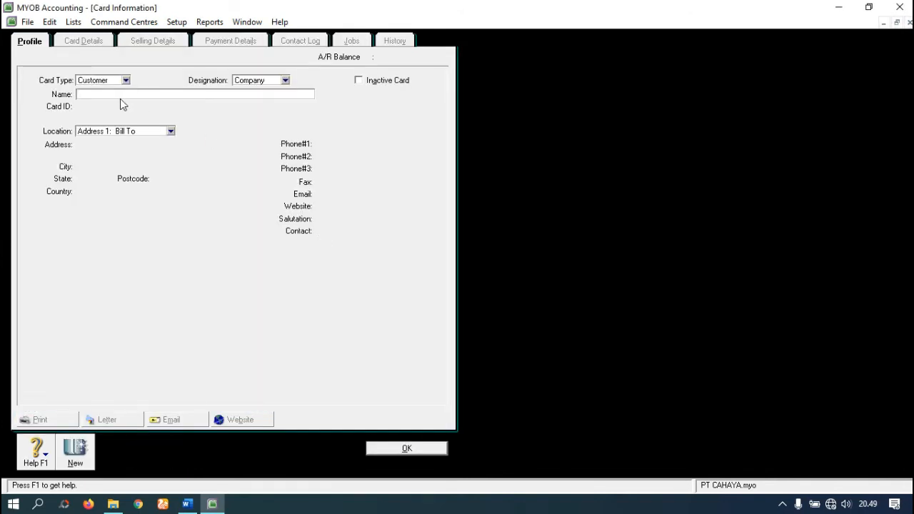
{"action": "type", "text": "TOKO PANANJUNG"}
{"action": "left_click", "coordinate": [407, 449]}
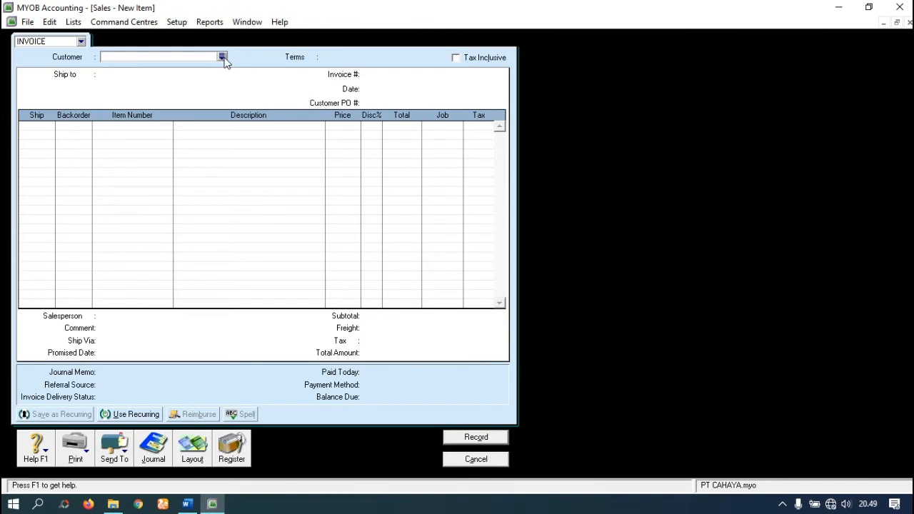
Select TOKO PANANJUNG as the invoice customer and date the invoice 9/12/2018 as shown on Dokumen 7
{"action": "left_click", "coordinate": [222, 56]}
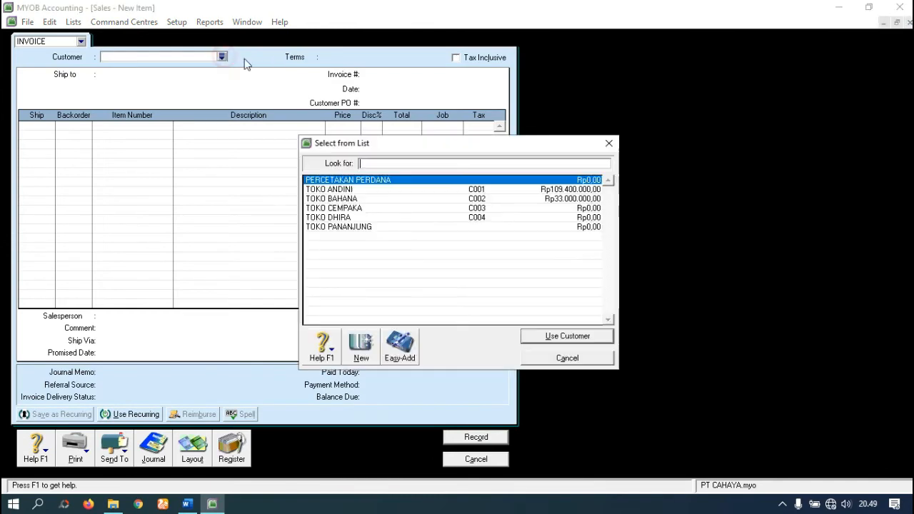
{"action": "left_click", "coordinate": [346, 227]}
{"action": "left_click", "coordinate": [526, 337]}
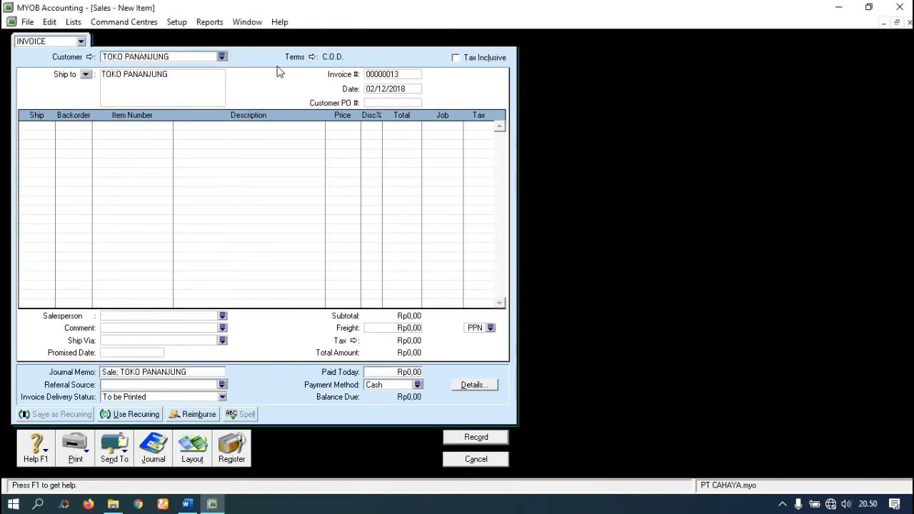
{"action": "left_click", "coordinate": [212, 504]}
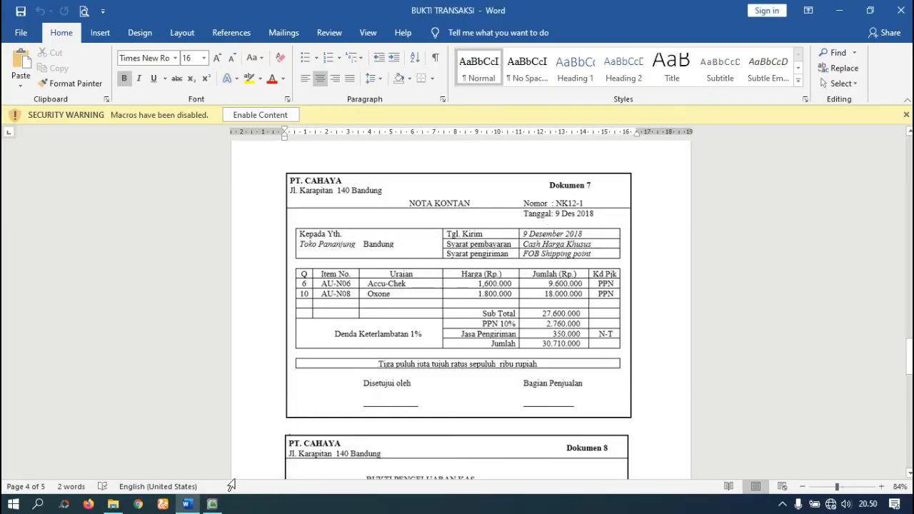
{"action": "left_click", "coordinate": [211, 504]}
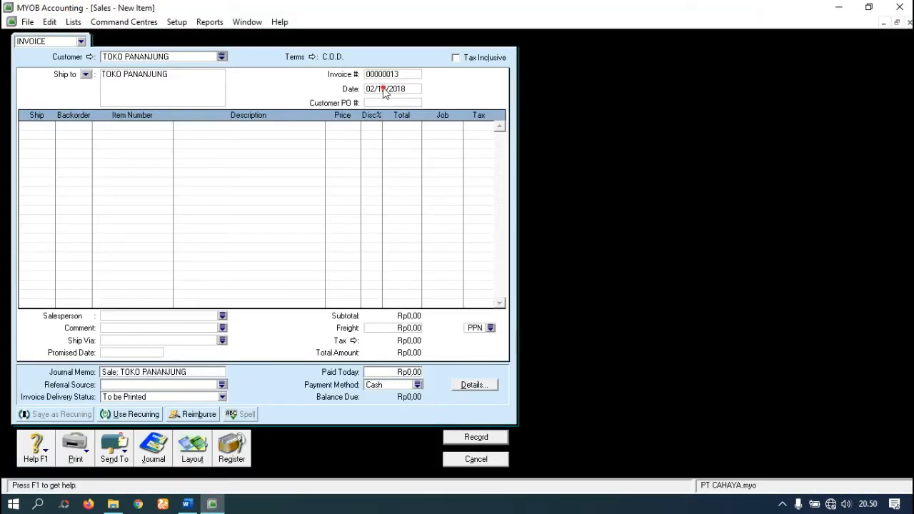
{"action": "double_click", "coordinate": [383, 90]}
{"action": "type", "text": "9/12/20"}
{"action": "key", "text": "Tab"}
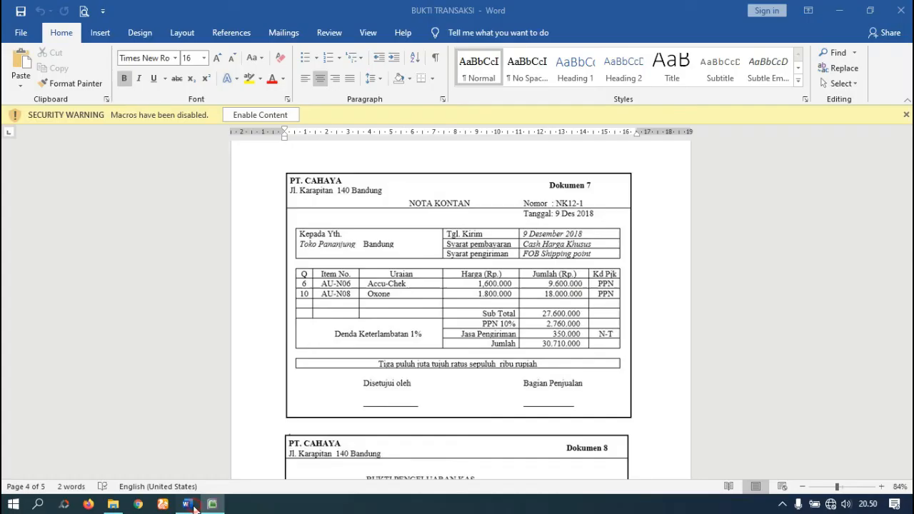
Enter the invoice number from Dokumen 7 and leave the customer PO number blank, moving on to the first item line
{"action": "left_click", "coordinate": [189, 505]}
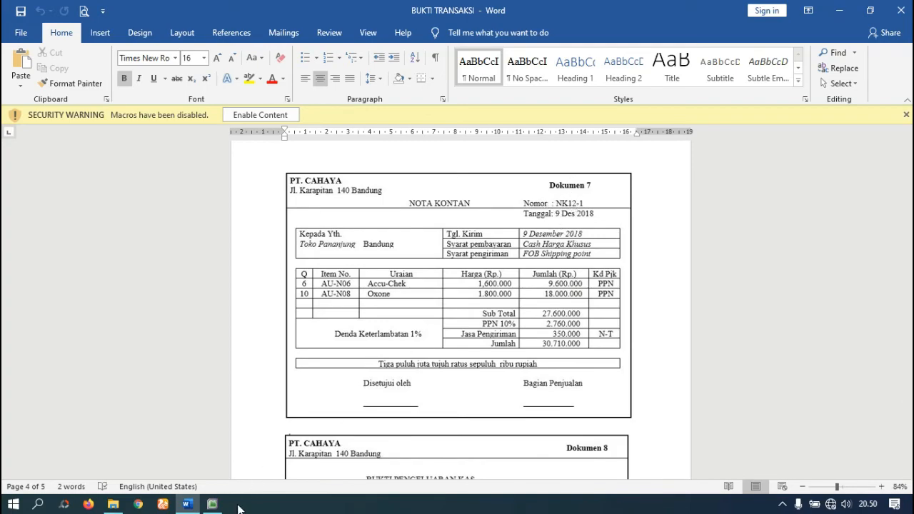
{"action": "left_click", "coordinate": [212, 504]}
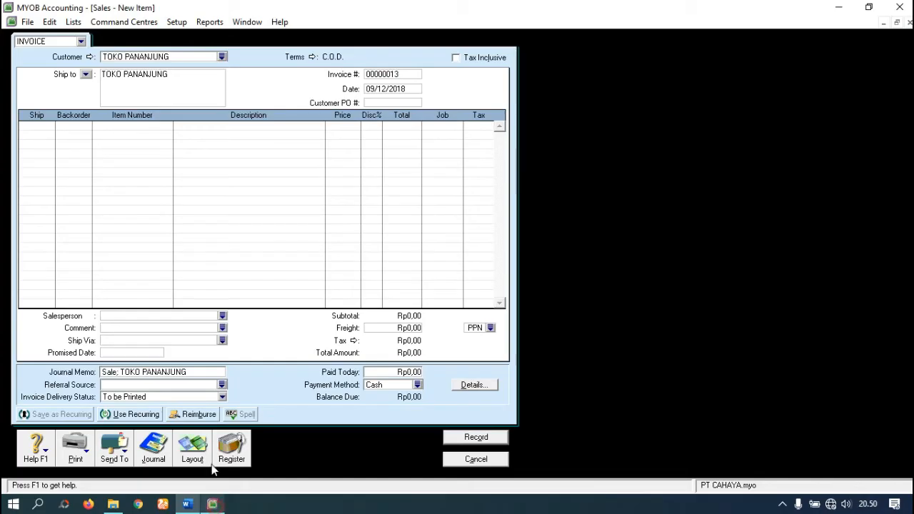
{"action": "double_click", "coordinate": [376, 76]}
{"action": "type", "text": "NK12"}
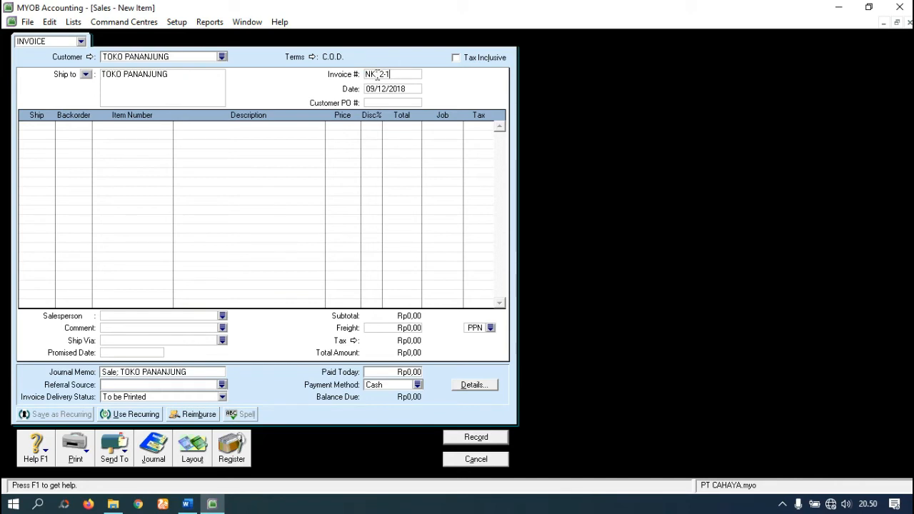
{"action": "key", "text": "Tab"}
{"action": "key", "text": "Tab"}
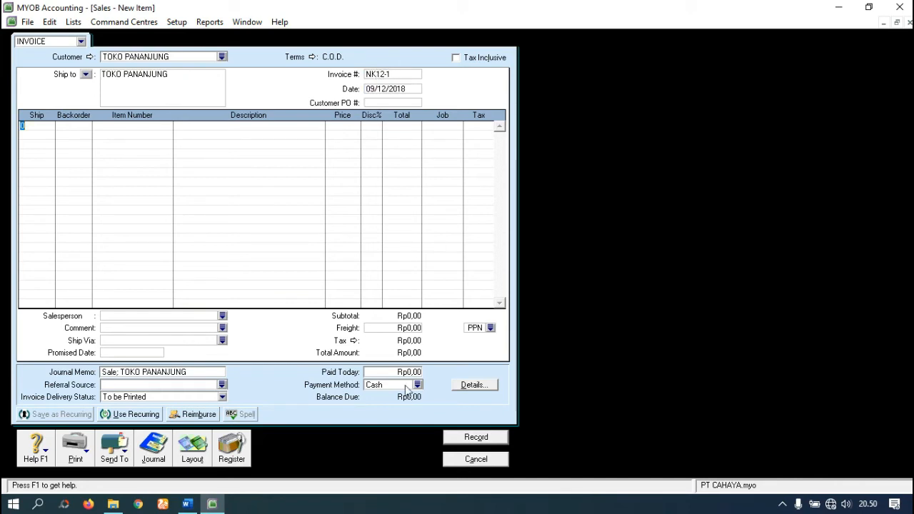
Check the first item on Dokumen 7 in Word and add 6 units of AU-N06 ACCU-CHEK to the MYOB invoice
{"action": "left_click", "coordinate": [187, 504]}
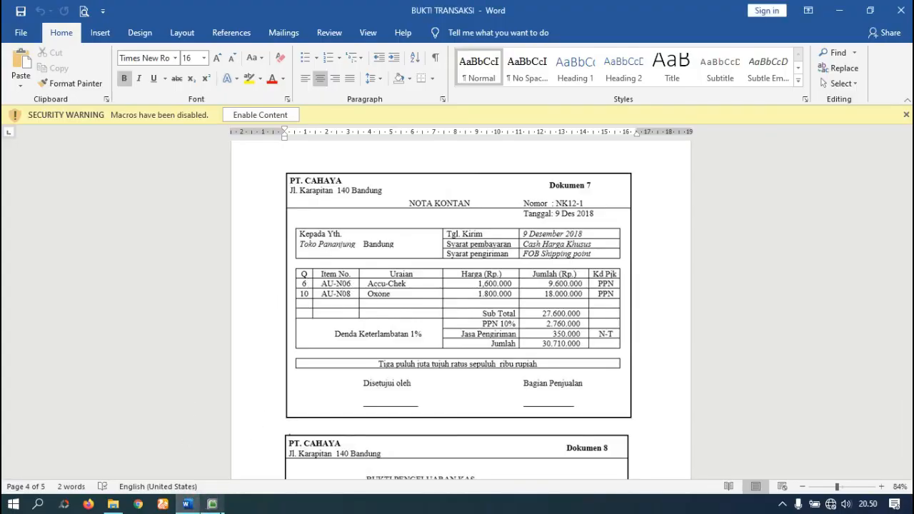
{"action": "left_click", "coordinate": [212, 505]}
{"action": "type", "text": "6"}
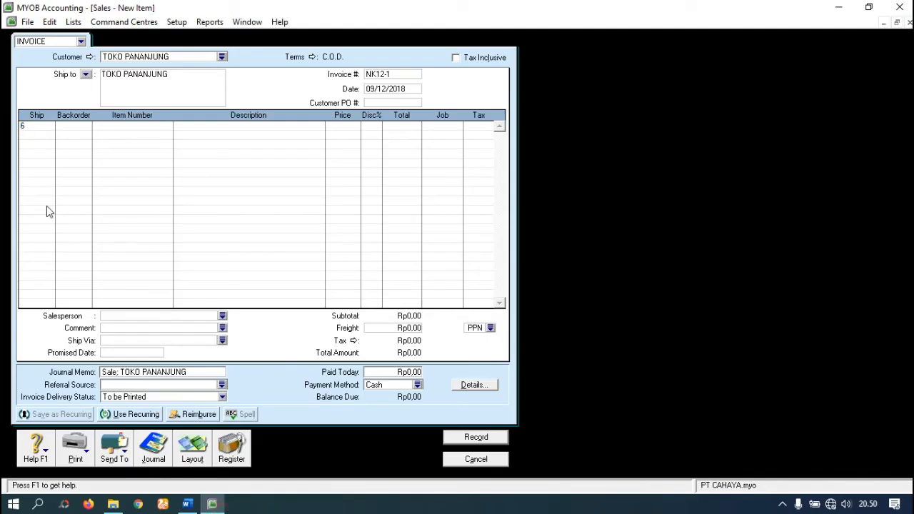
{"action": "key", "text": "Tab"}
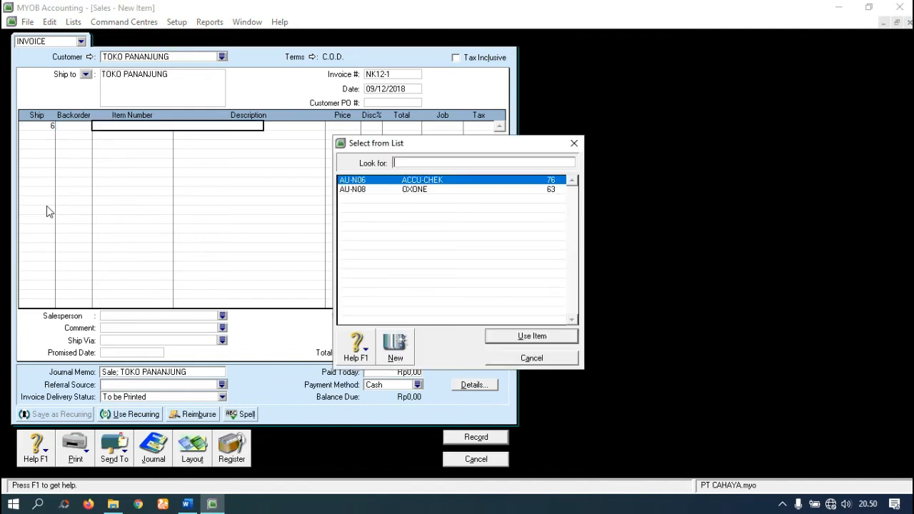
{"action": "double_click", "coordinate": [411, 180]}
{"action": "key", "text": "Tab"}
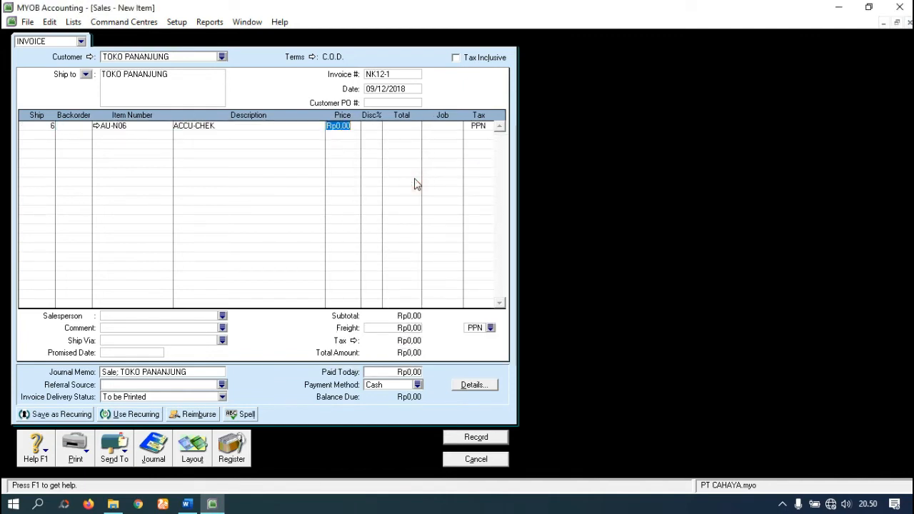
Look up the Accu-Chek price on Dokumen 7 and complete its invoice line with a unit price of 1600000
{"action": "left_click", "coordinate": [196, 502]}
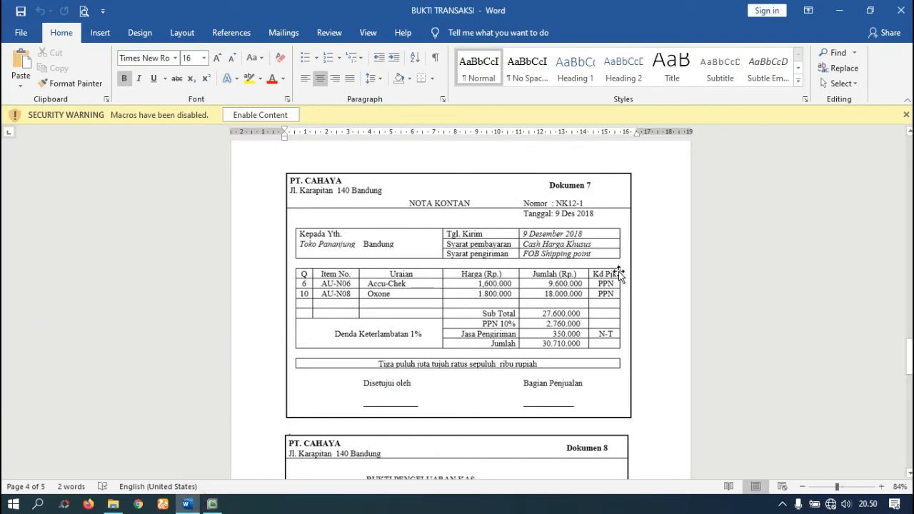
{"action": "left_click", "coordinate": [213, 504]}
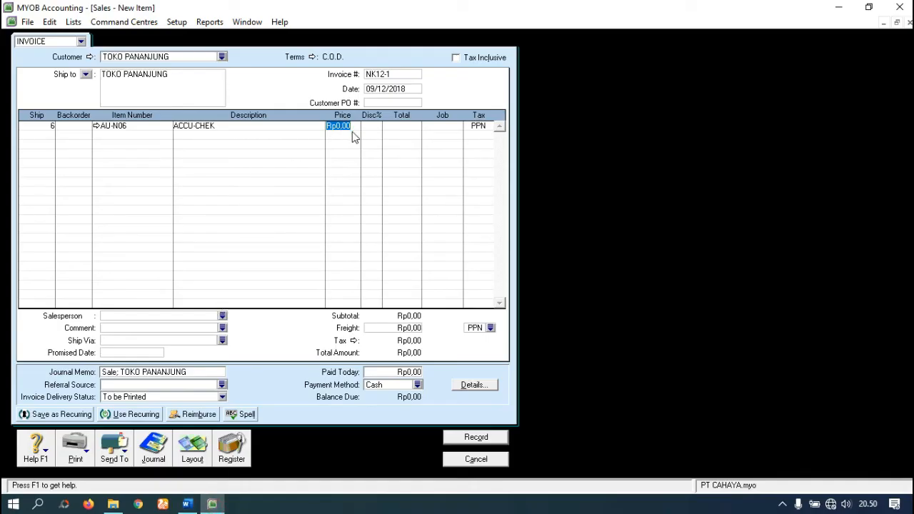
{"action": "type", "text": "1600000"}
{"action": "key", "text": "Tab"}
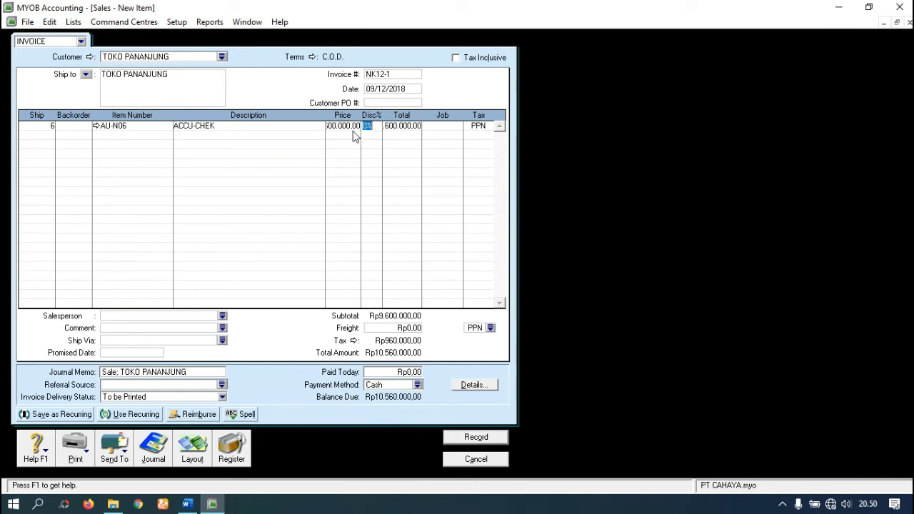
{"action": "key", "text": "Tab"}
{"action": "key", "text": "Tab"}
{"action": "key", "text": "Tab"}
{"action": "key", "text": "Tab"}
Add the second item from Dokumen 7 to the invoice: 10 units of AU-N08 OXONE at a unit price of 1800000
{"action": "left_click", "coordinate": [187, 504]}
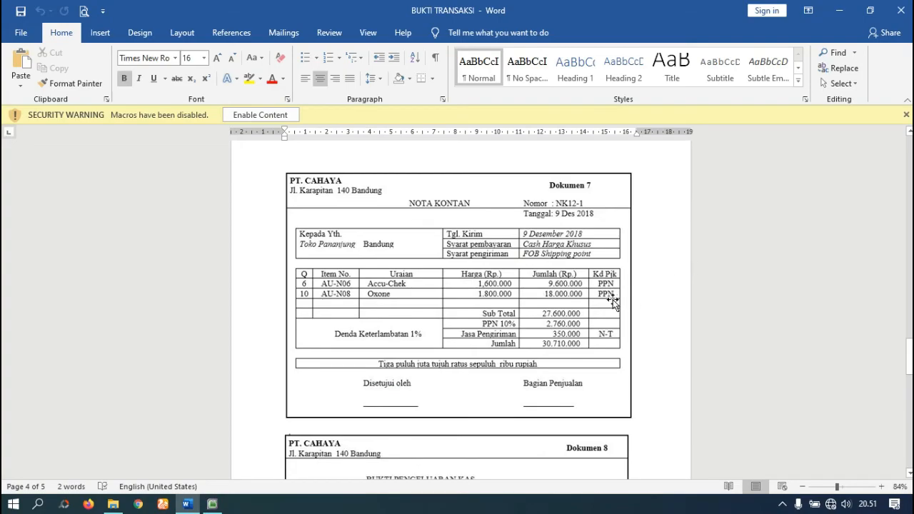
{"action": "left_click", "coordinate": [212, 504]}
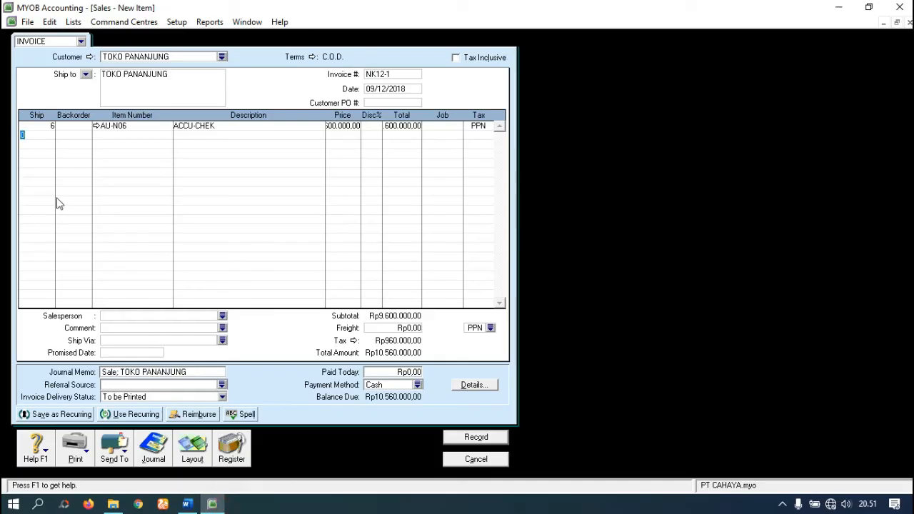
{"action": "key", "text": "Tab"}
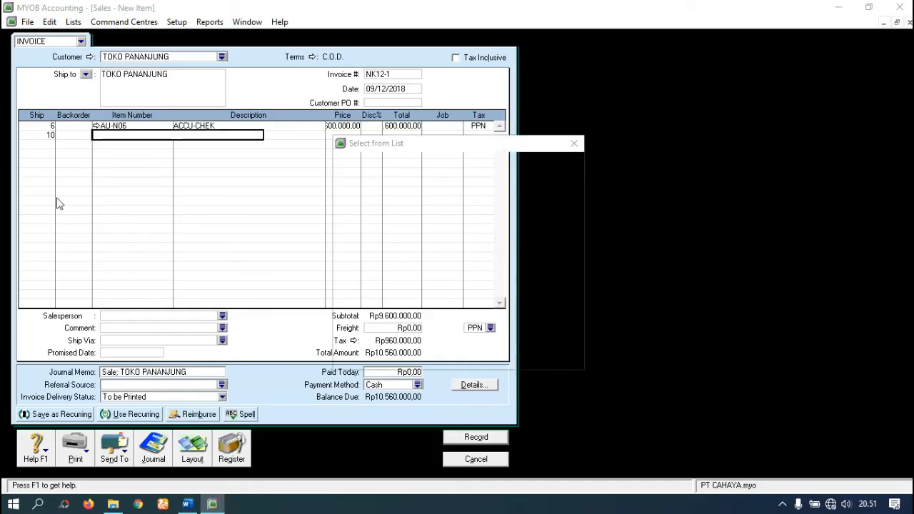
{"action": "double_click", "coordinate": [425, 189]}
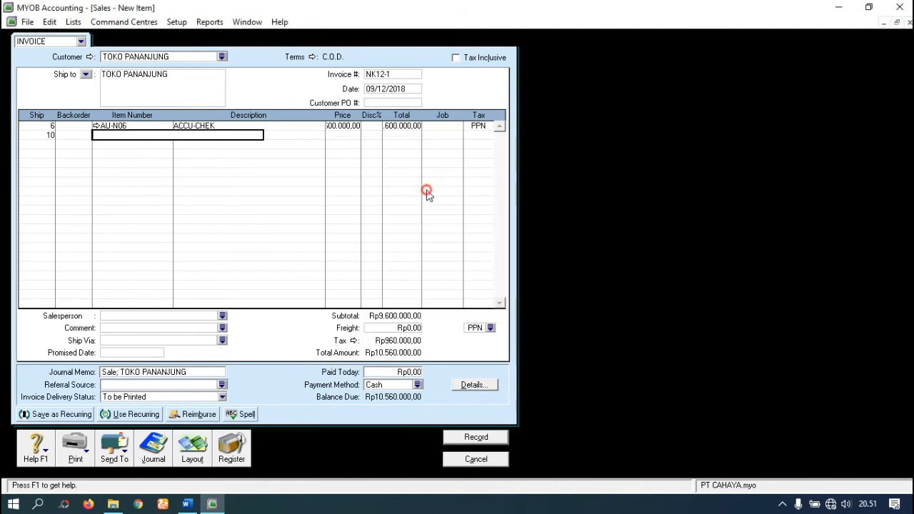
{"action": "key", "text": "Tab"}
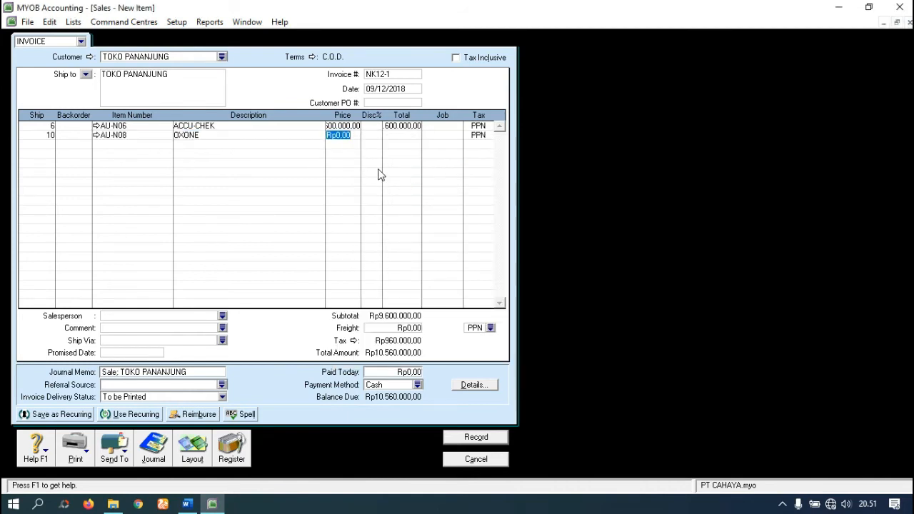
{"action": "type", "text": "1"}
{"action": "type", "text": "800000"}
{"action": "key", "text": "Tab"}
{"action": "key", "text": "Tab"}
{"action": "key", "text": "Tab"}
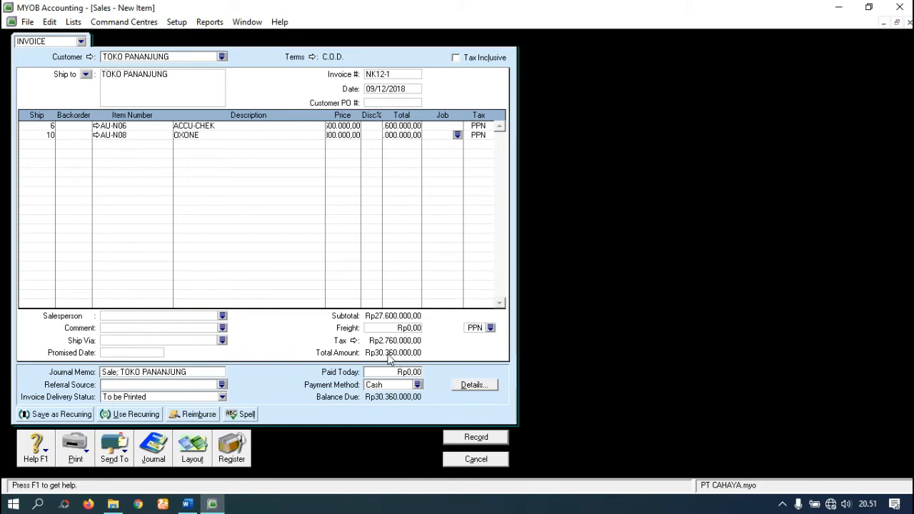
Compare the invoice with Dokumen 7 and enter its shipping charge of 350000 as the freight amount
{"action": "left_click", "coordinate": [190, 506]}
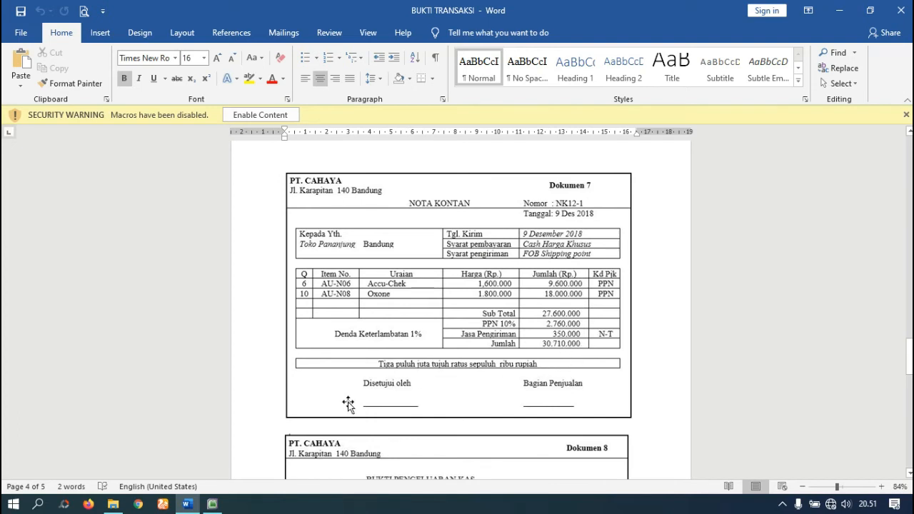
{"action": "mouse_move", "coordinate": [220, 507]}
{"action": "left_click", "coordinate": [212, 504]}
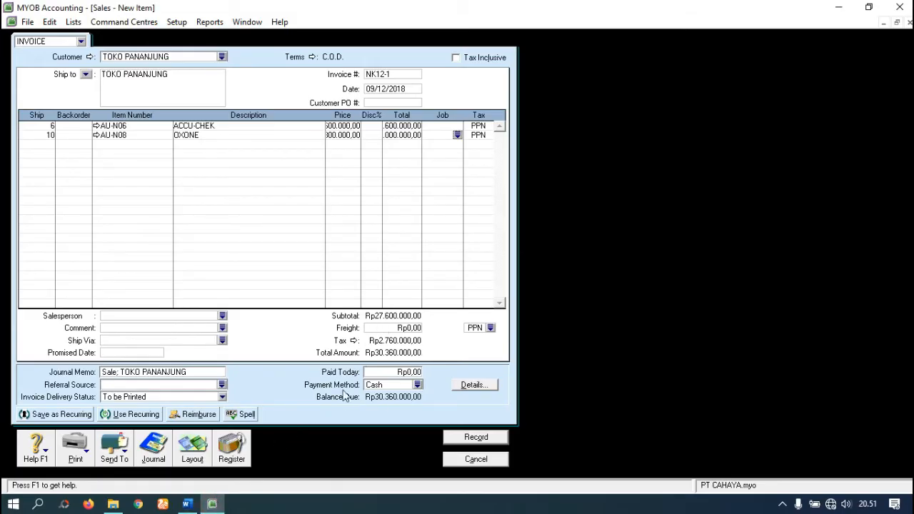
{"action": "left_click", "coordinate": [399, 328]}
{"action": "left_click", "coordinate": [193, 505]}
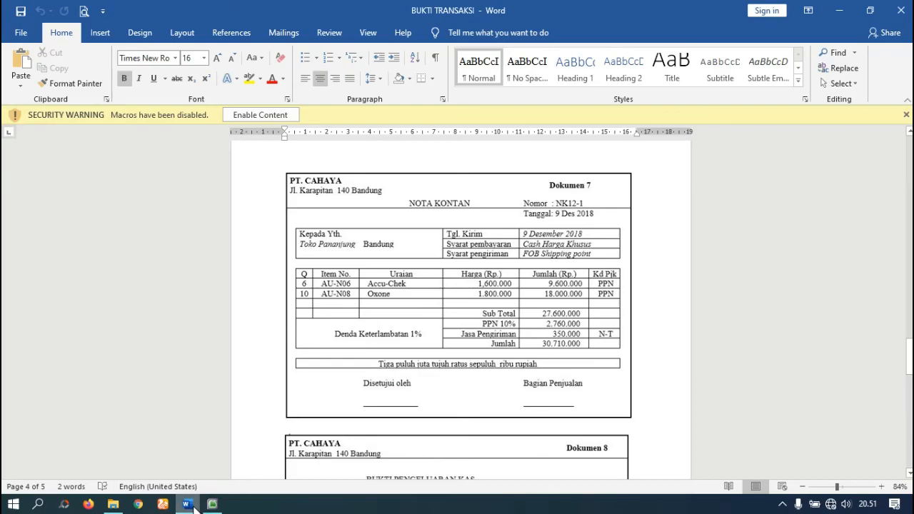
{"action": "left_click", "coordinate": [187, 505]}
{"action": "type", "text": "3"}
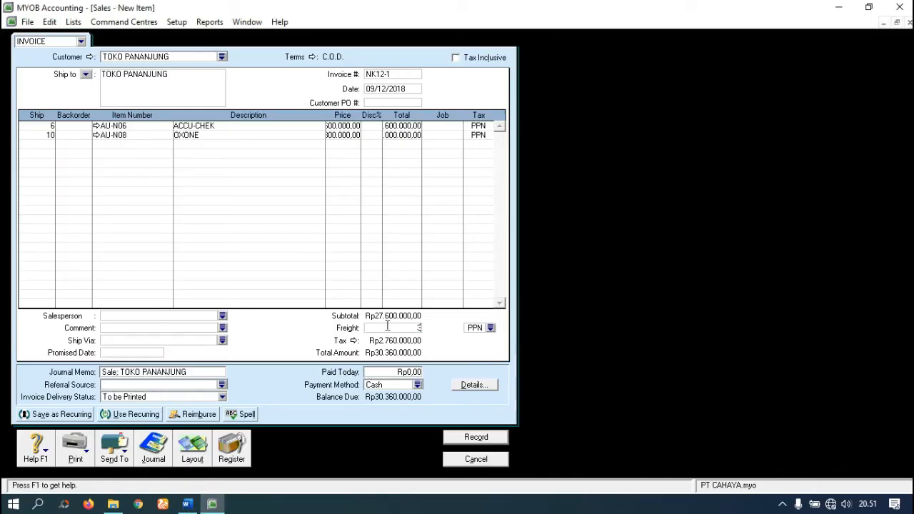
{"action": "type", "text": "50000"}
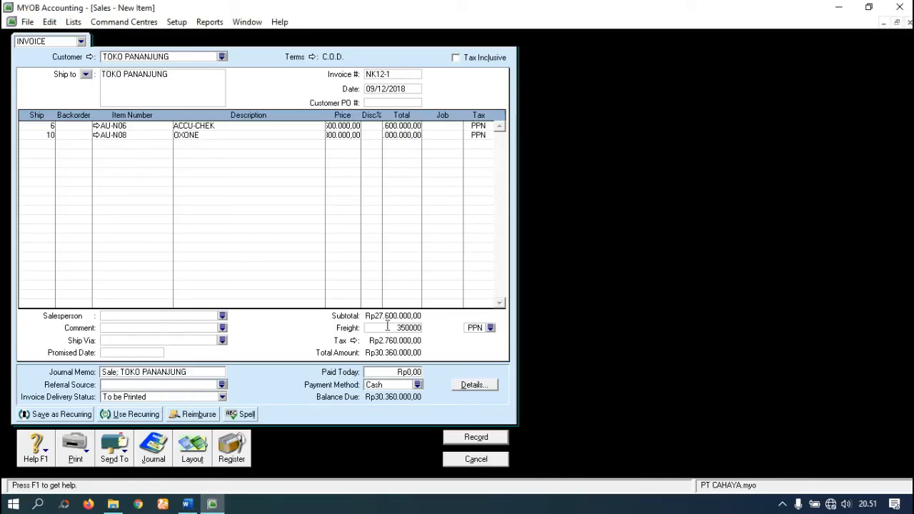
{"action": "key", "text": "Tab"}
Set the tax code for the freight charge to N-T (Not Reportable)
{"action": "left_click", "coordinate": [489, 330]}
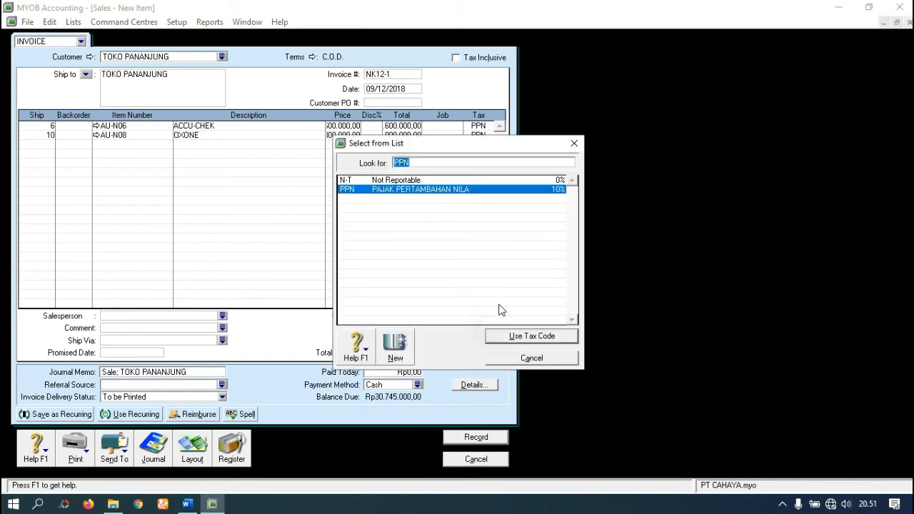
{"action": "left_click", "coordinate": [365, 180]}
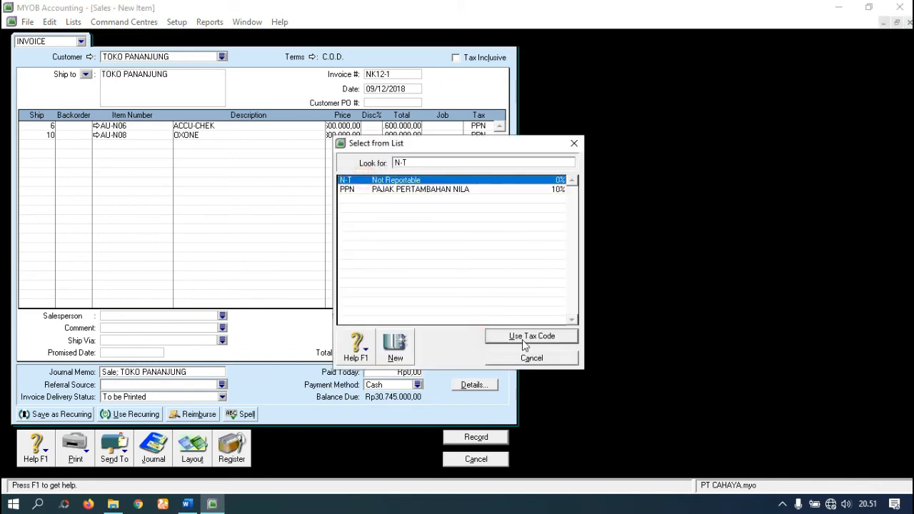
{"action": "left_click", "coordinate": [521, 335]}
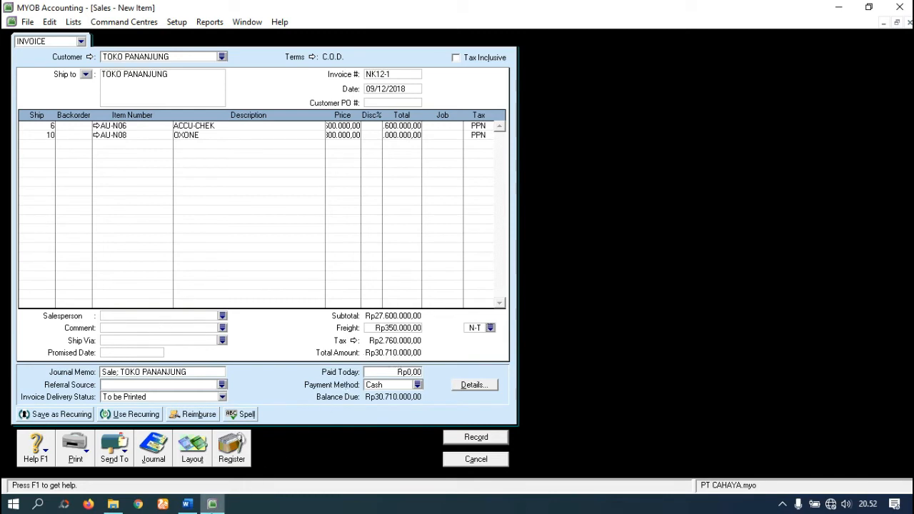
Check the total on Dokumen 7, enter 30710000 as paid today, then record the cash sale and close the invoice form
{"action": "left_click", "coordinate": [191, 504]}
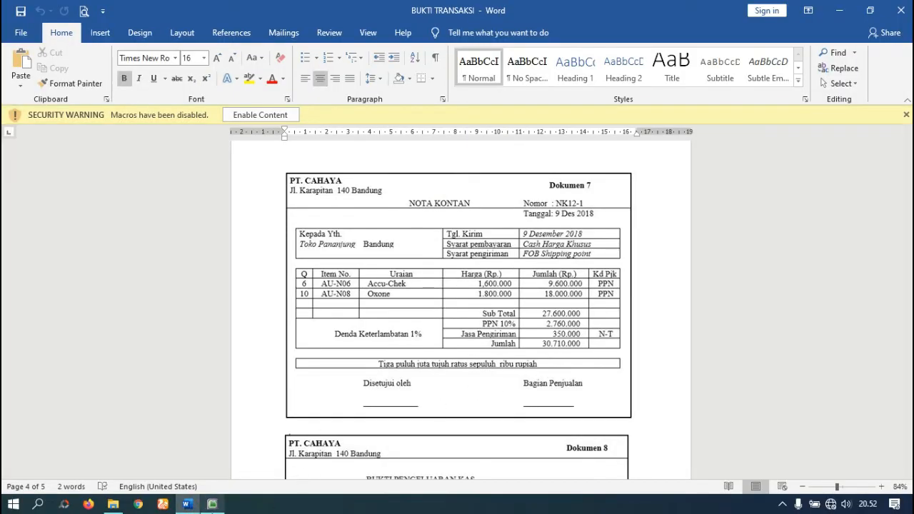
{"action": "left_click", "coordinate": [212, 504]}
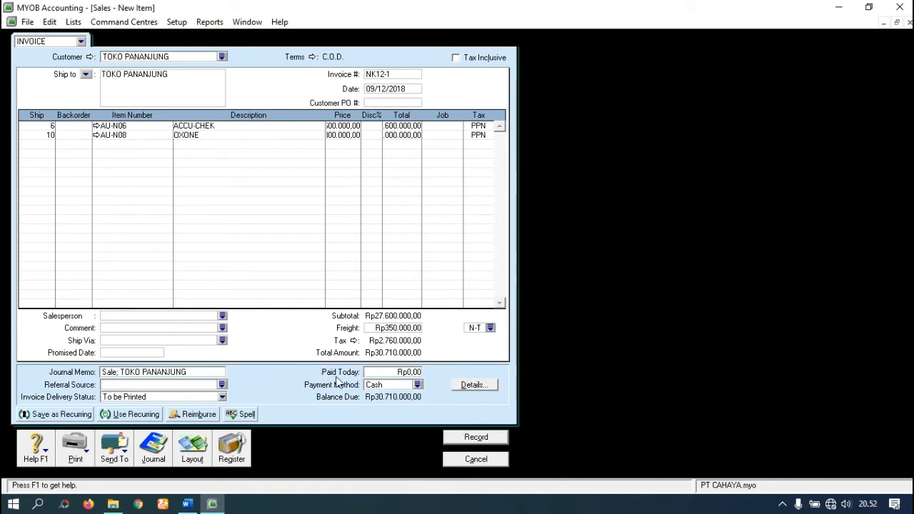
{"action": "left_click", "coordinate": [398, 374]}
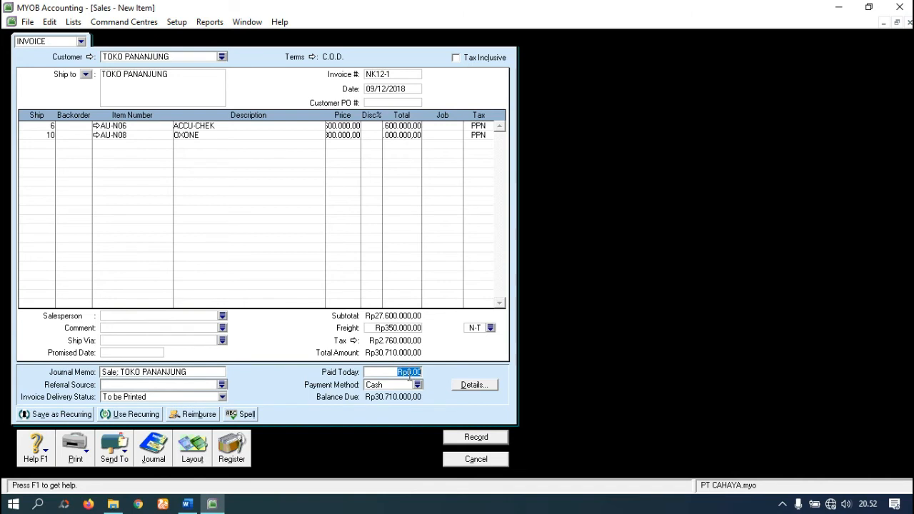
{"action": "type", "text": "30710000"}
{"action": "key", "text": "Tab"}
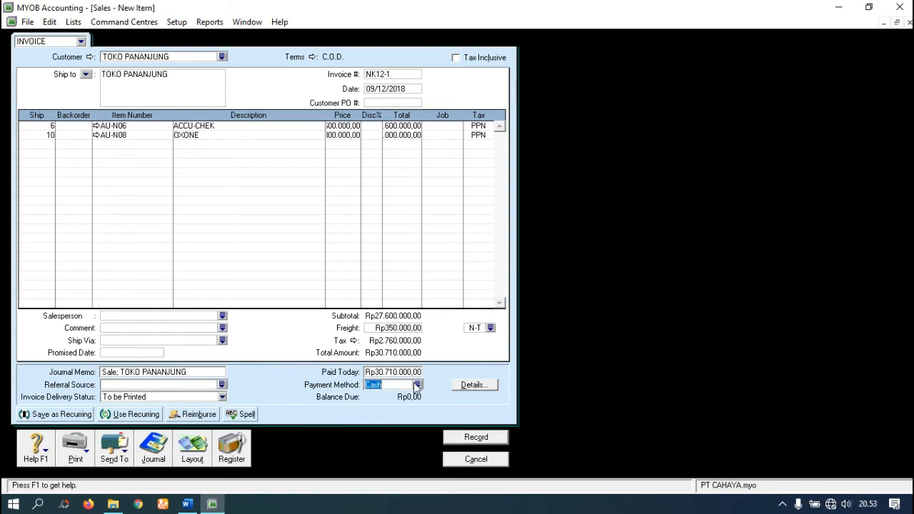
{"action": "left_click", "coordinate": [473, 440]}
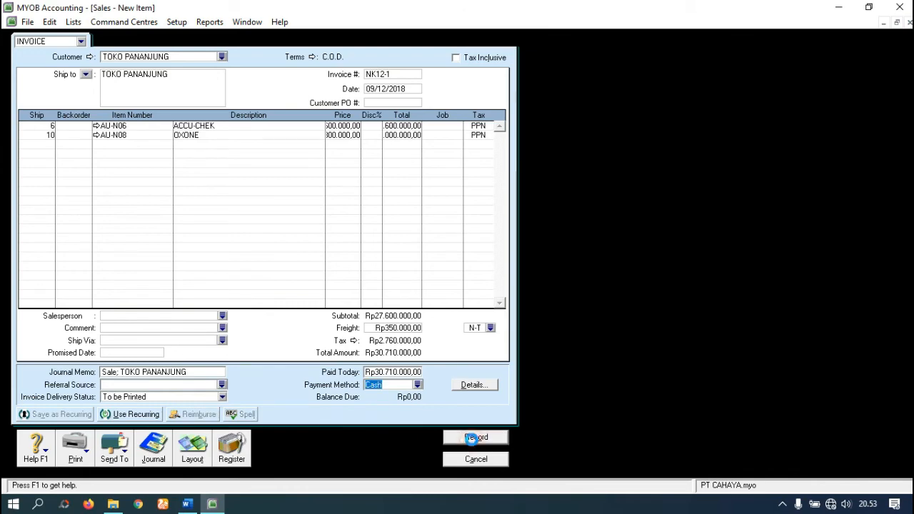
{"action": "left_click", "coordinate": [478, 459]}
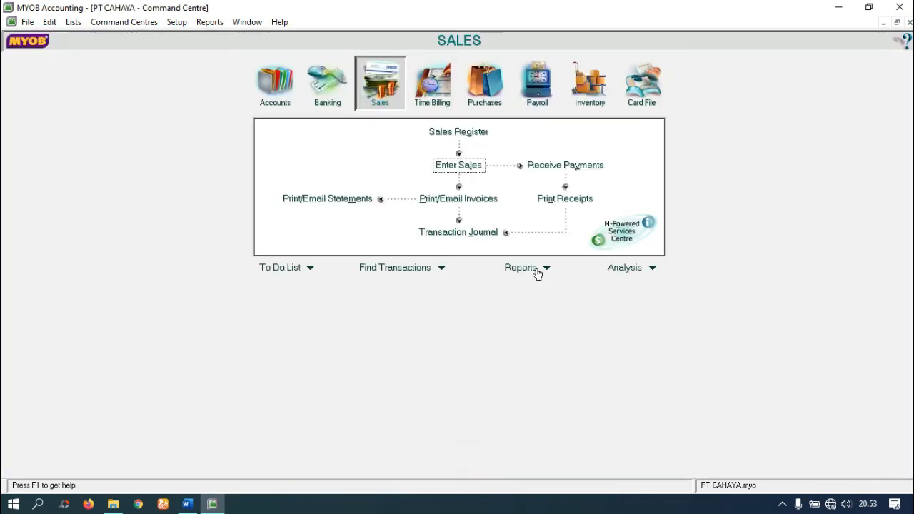
Read the cash disbursement voucher Dokumen 8 in Word and open a new Spend Money entry in MYOB Accounting
{"action": "left_click", "coordinate": [187, 504]}
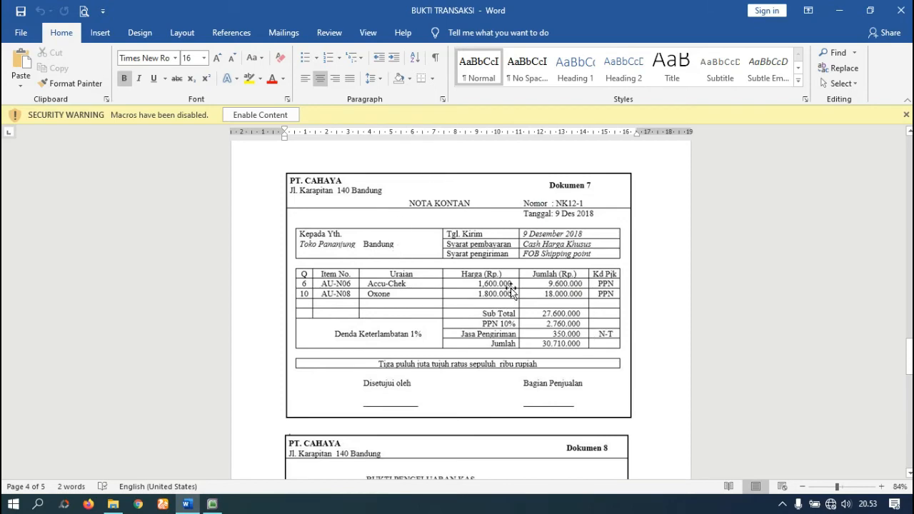
{"action": "left_click_drag", "start_coordinate": [909, 357], "coordinate": [909, 384]}
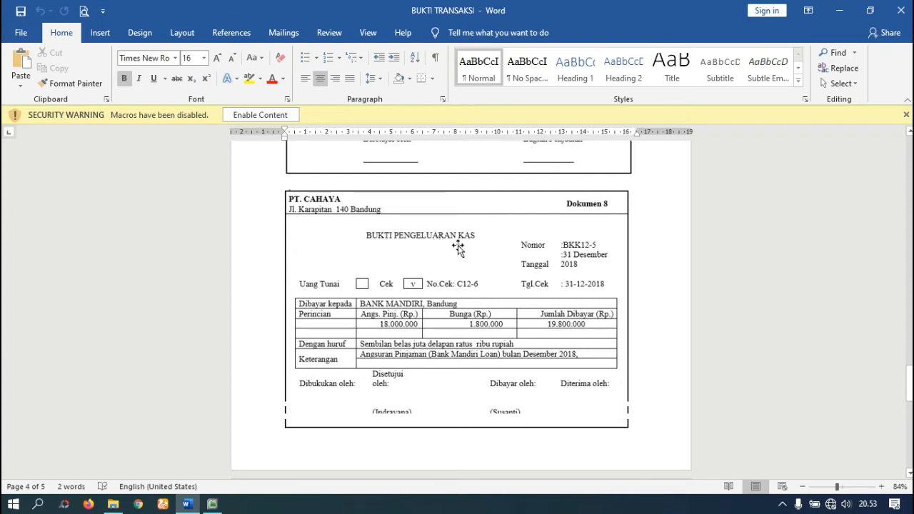
{"action": "left_click", "coordinate": [210, 504]}
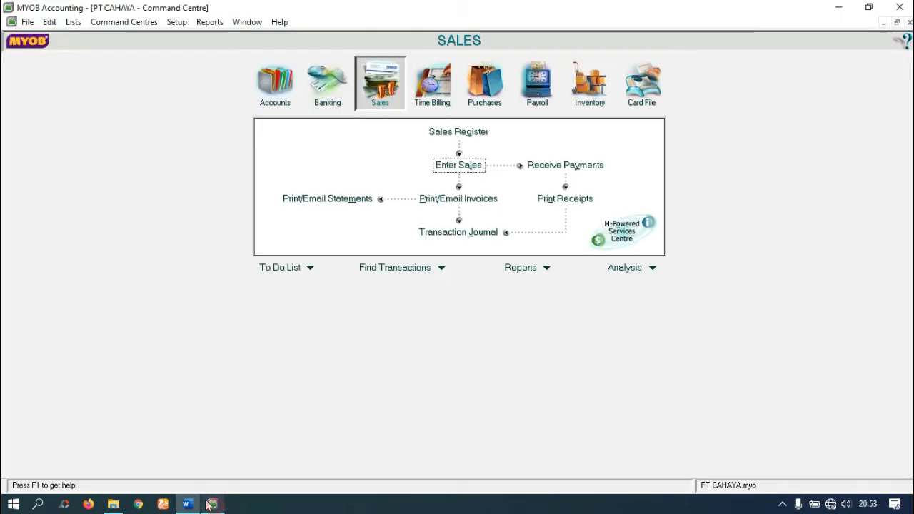
{"action": "left_click", "coordinate": [338, 92]}
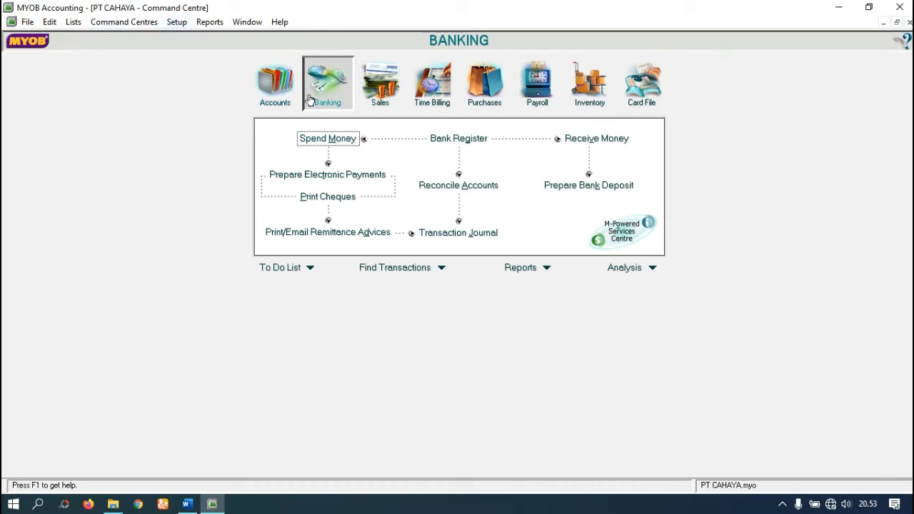
{"action": "left_click", "coordinate": [336, 139]}
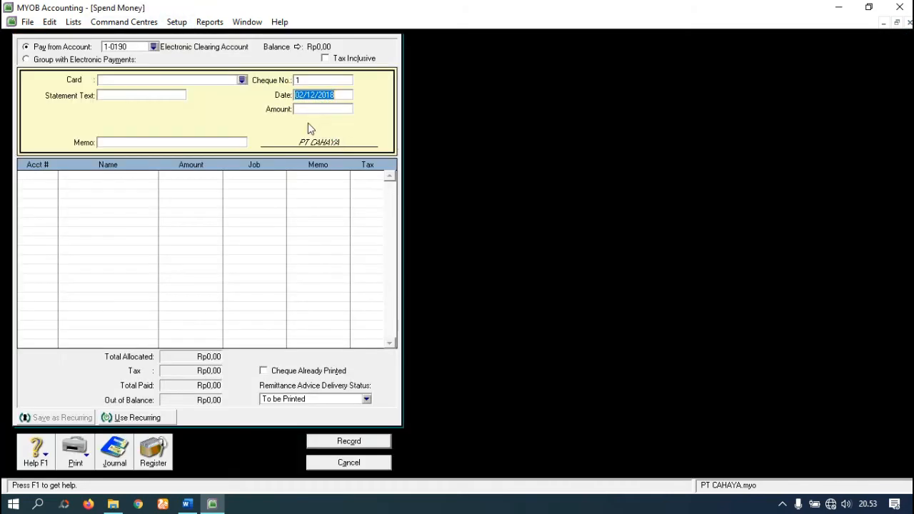
Check the payment method on Dokumen 8 and set the pay-from account to 1-1110 CASH IN BANK
{"action": "left_click", "coordinate": [153, 46]}
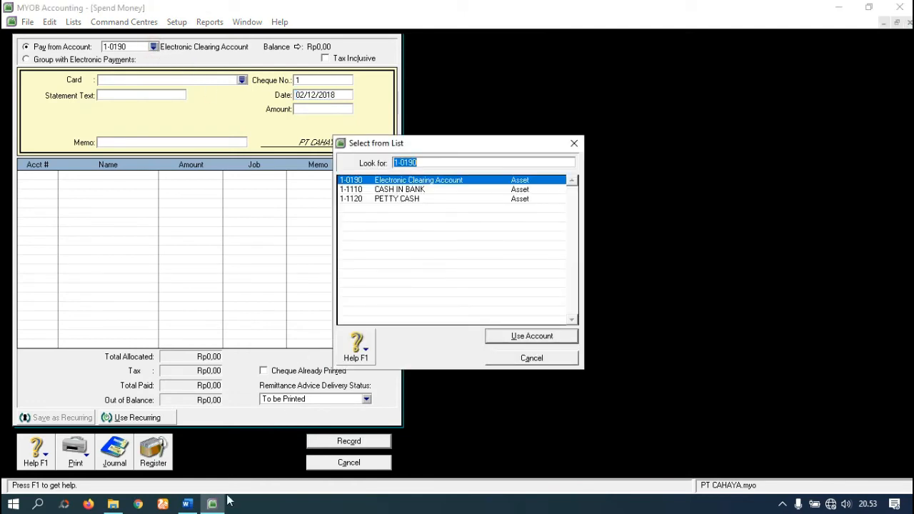
{"action": "left_click", "coordinate": [186, 505]}
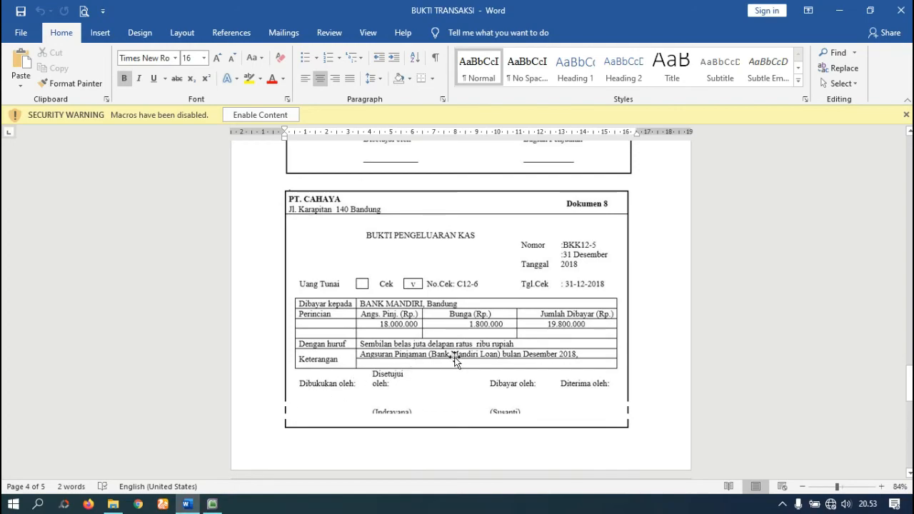
{"action": "left_click", "coordinate": [214, 505]}
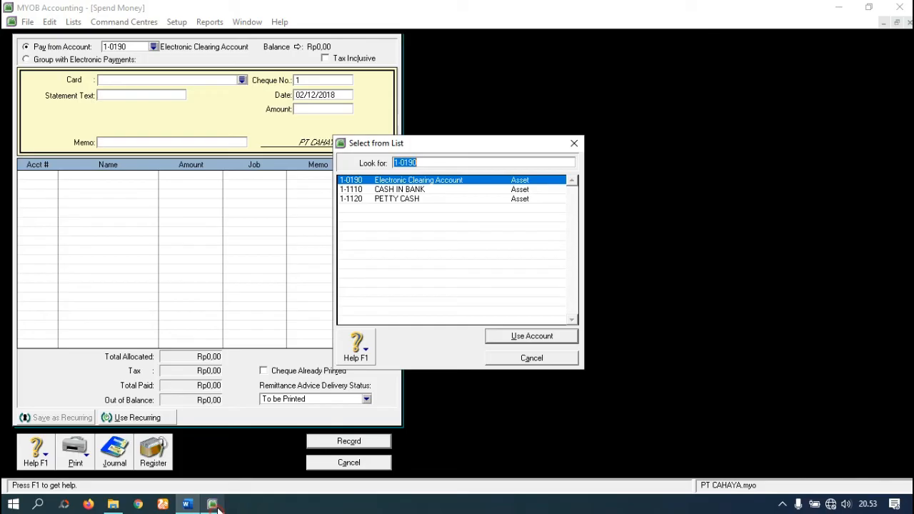
{"action": "left_click", "coordinate": [393, 191]}
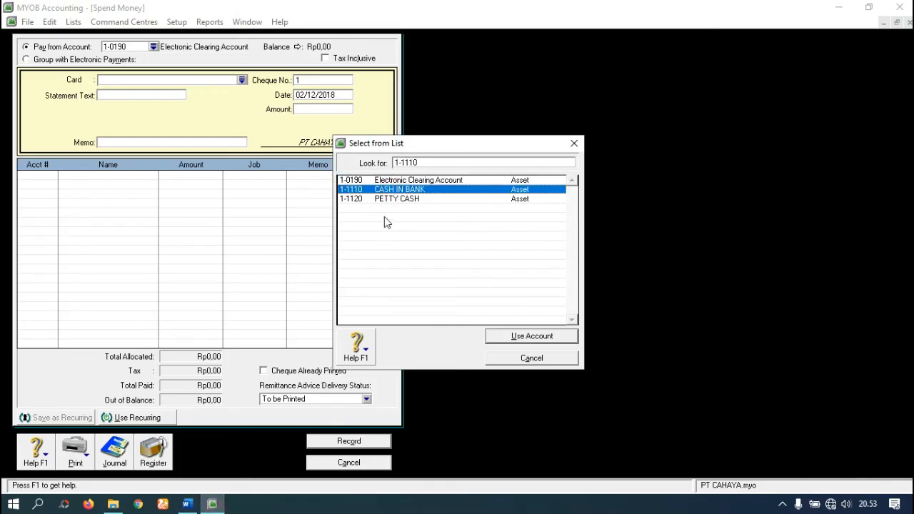
{"action": "left_click", "coordinate": [187, 504]}
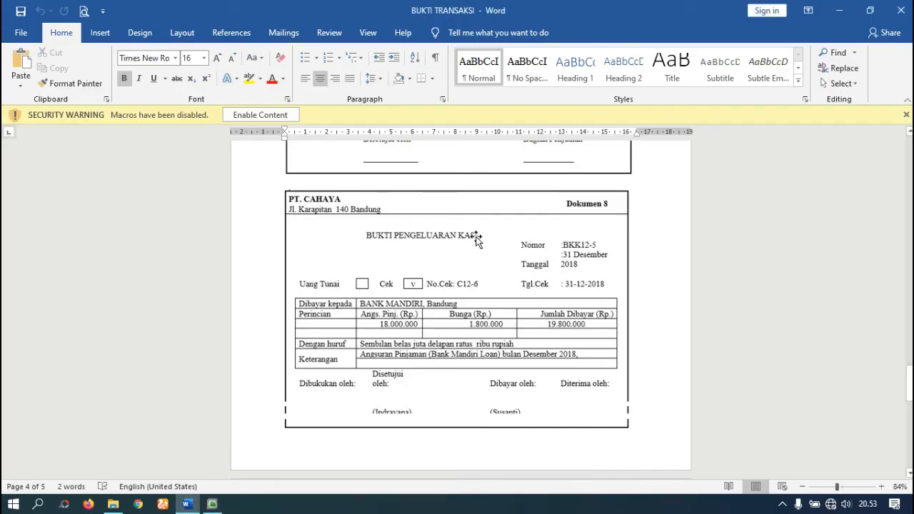
{"action": "left_click", "coordinate": [218, 502]}
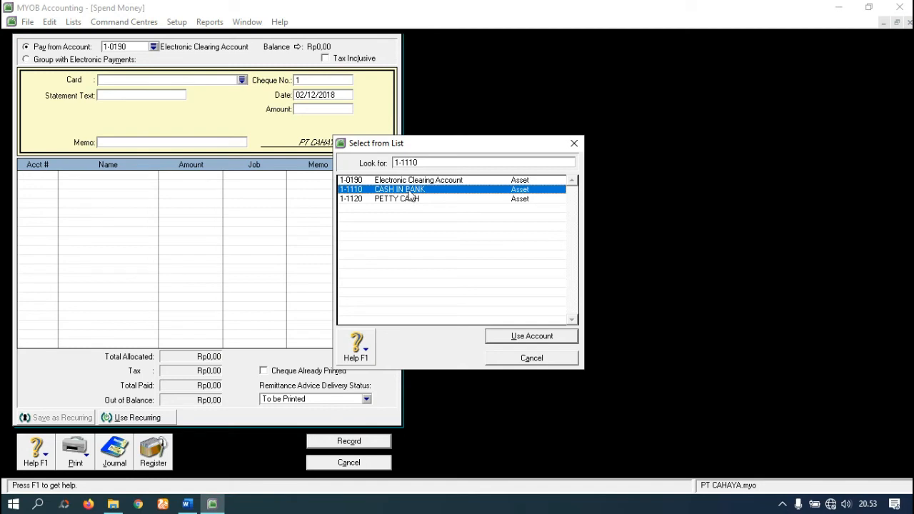
{"action": "left_click", "coordinate": [515, 338]}
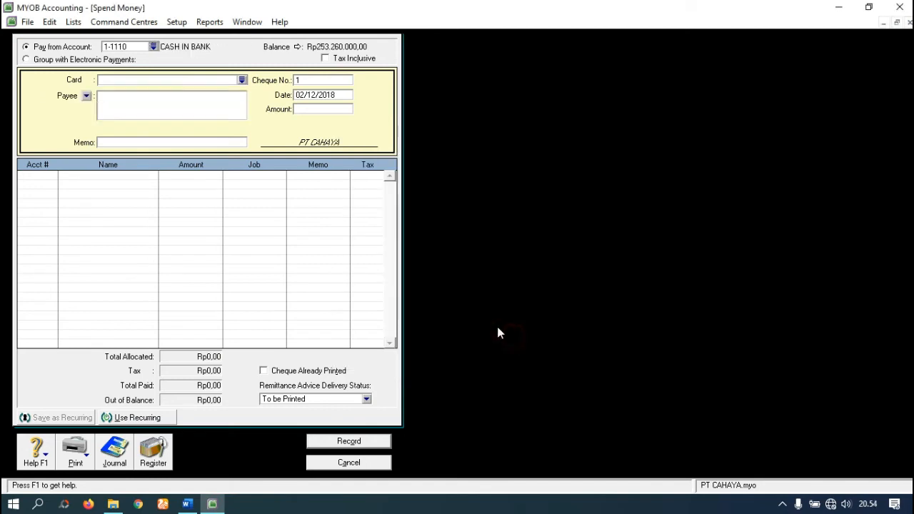
Check the payee on Dokumen 8 and create a new company card named BANK MANDIRI
{"action": "left_click", "coordinate": [242, 80]}
{"action": "left_click", "coordinate": [190, 504]}
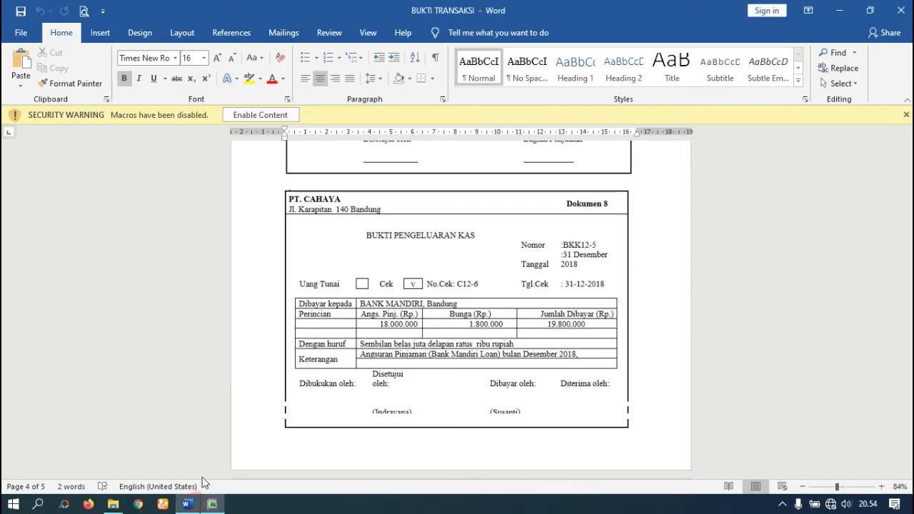
{"action": "left_click", "coordinate": [212, 504]}
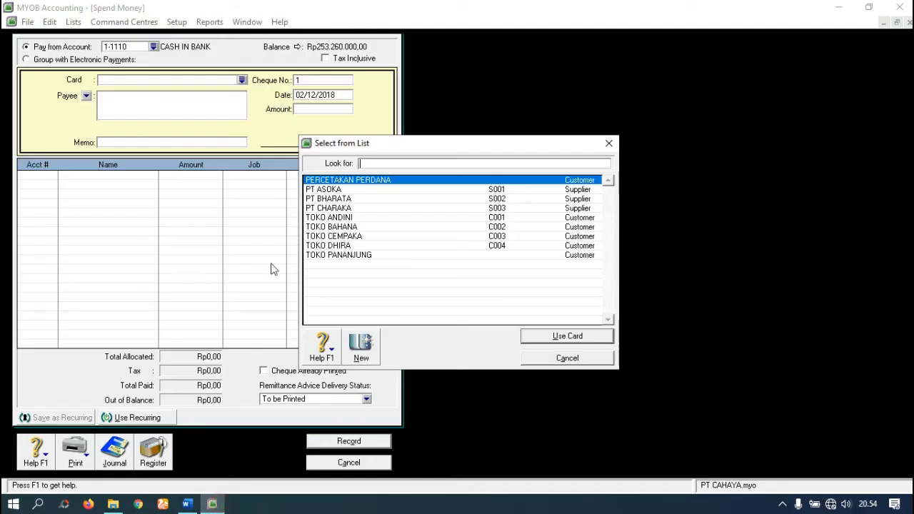
{"action": "left_click", "coordinate": [360, 346]}
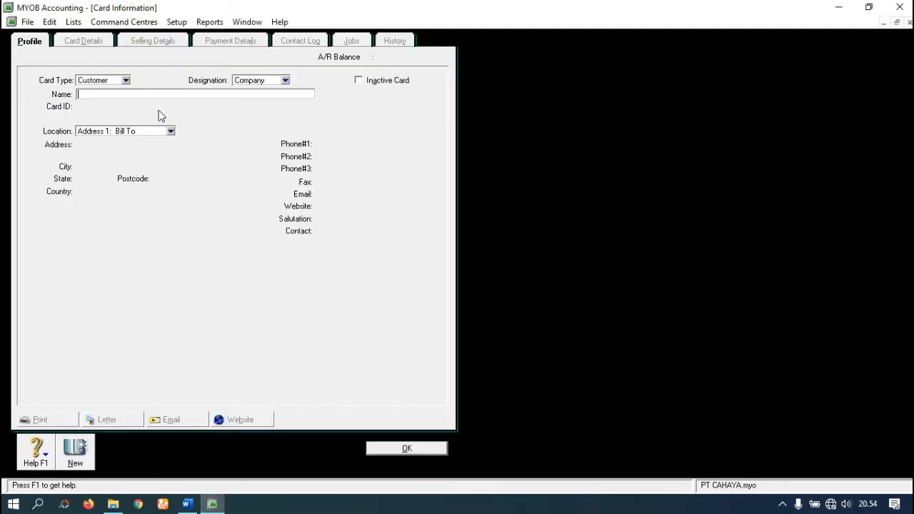
{"action": "type", "text": "BANK MANDIRI"}
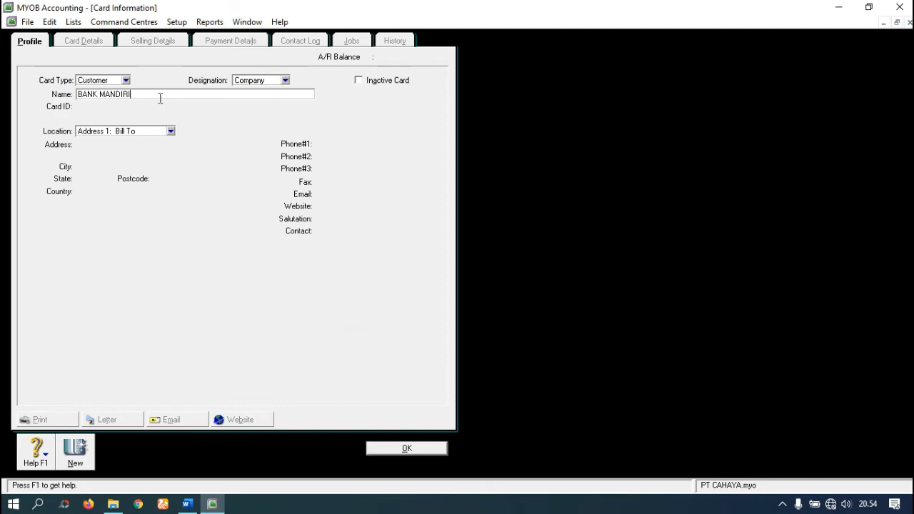
{"action": "left_click", "coordinate": [406, 447]}
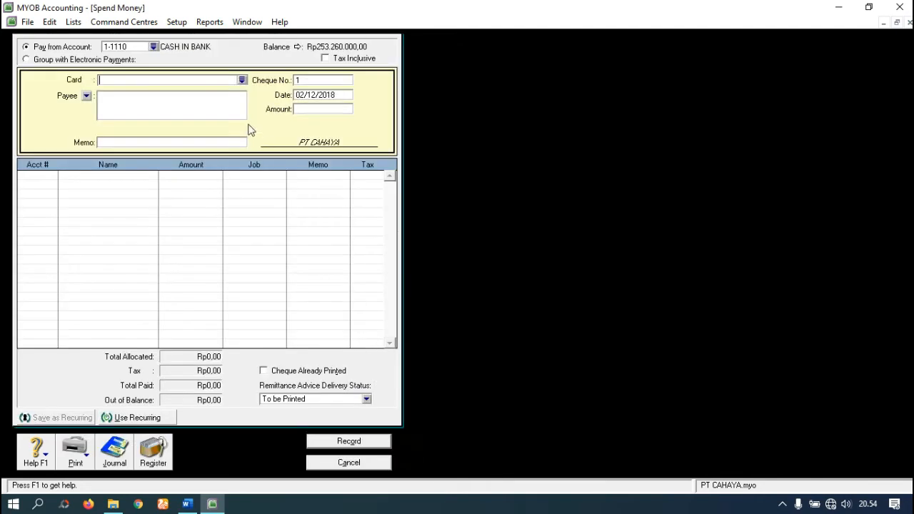
Assign the BANK MANDIRI card to the Spend Money entry
{"action": "left_click", "coordinate": [242, 80]}
{"action": "left_click", "coordinate": [341, 179]}
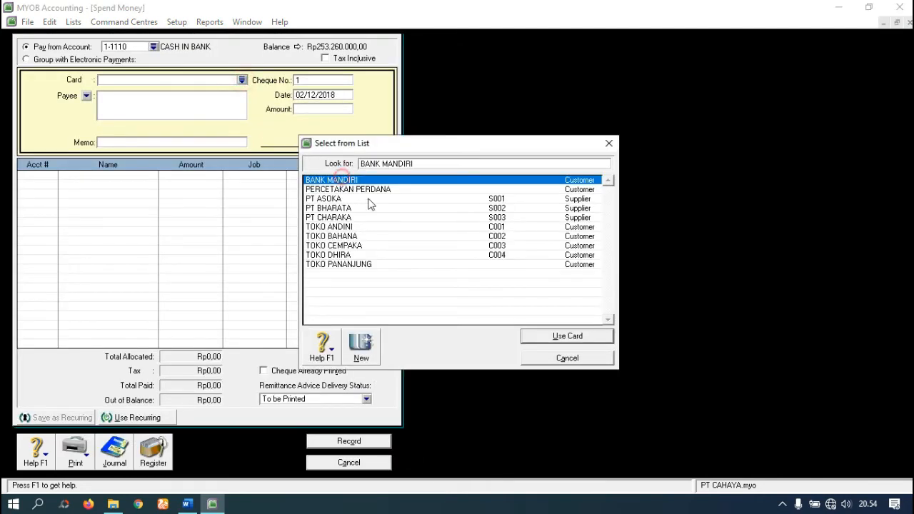
{"action": "left_click", "coordinate": [565, 335]}
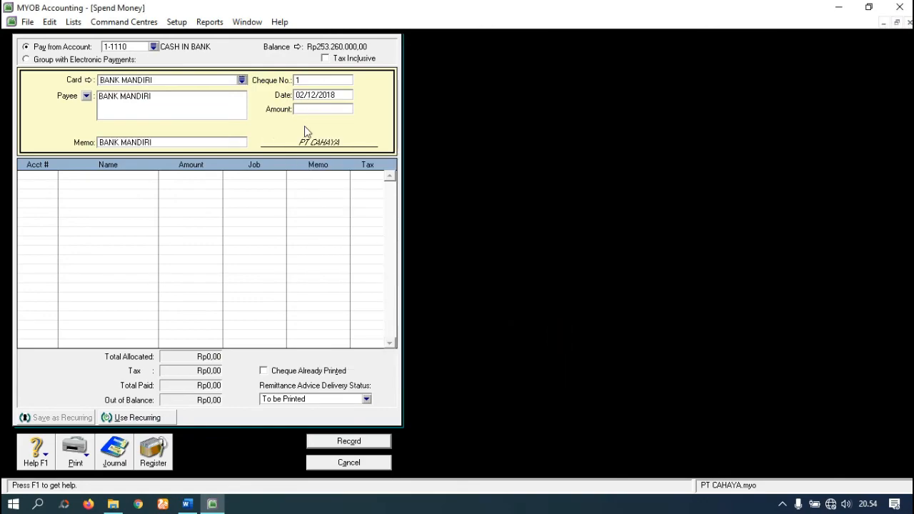
Enter cheque number C12-6 and the date 31/12/2018 as given on Dokumen 8
{"action": "left_click", "coordinate": [192, 504]}
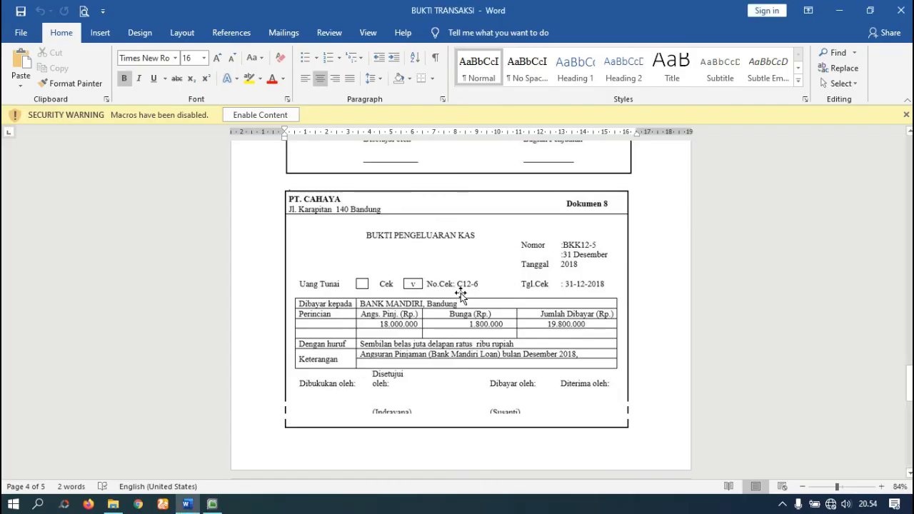
{"action": "left_click", "coordinate": [212, 504]}
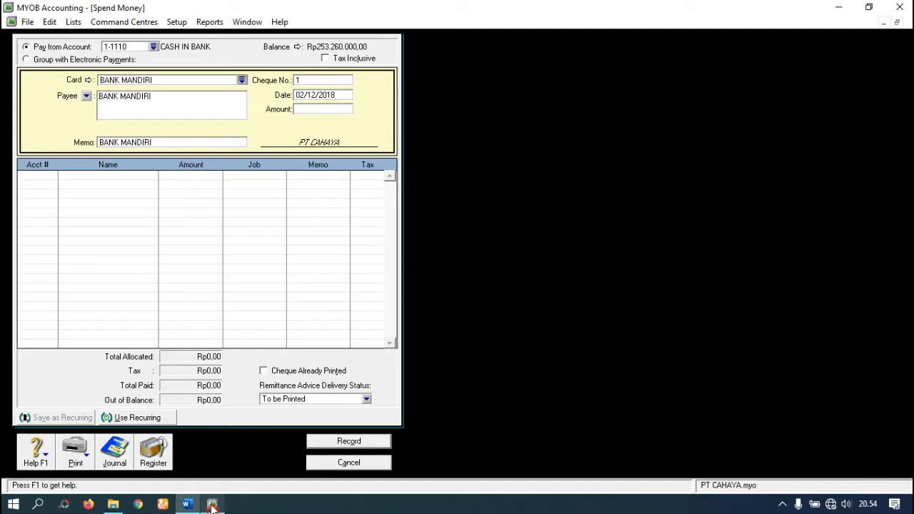
{"action": "left_click", "coordinate": [312, 82]}
{"action": "type", "text": "C12-6"}
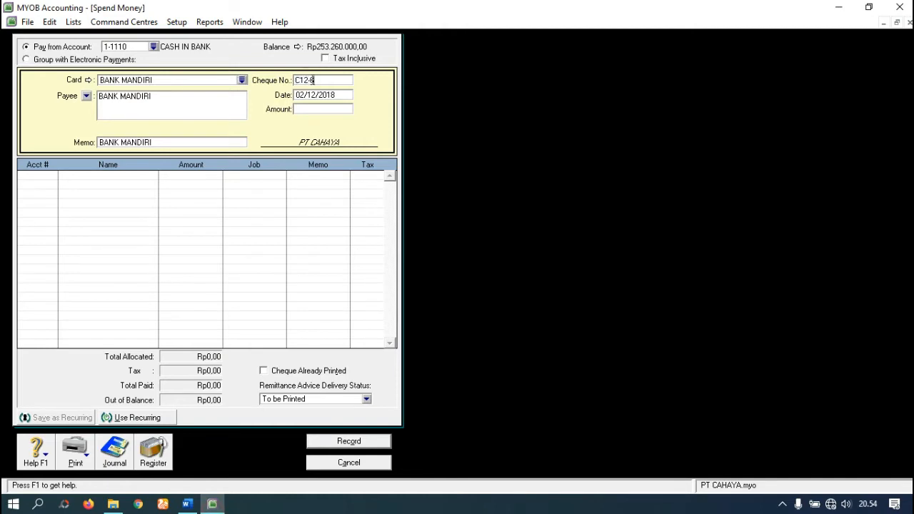
{"action": "left_click", "coordinate": [190, 505]}
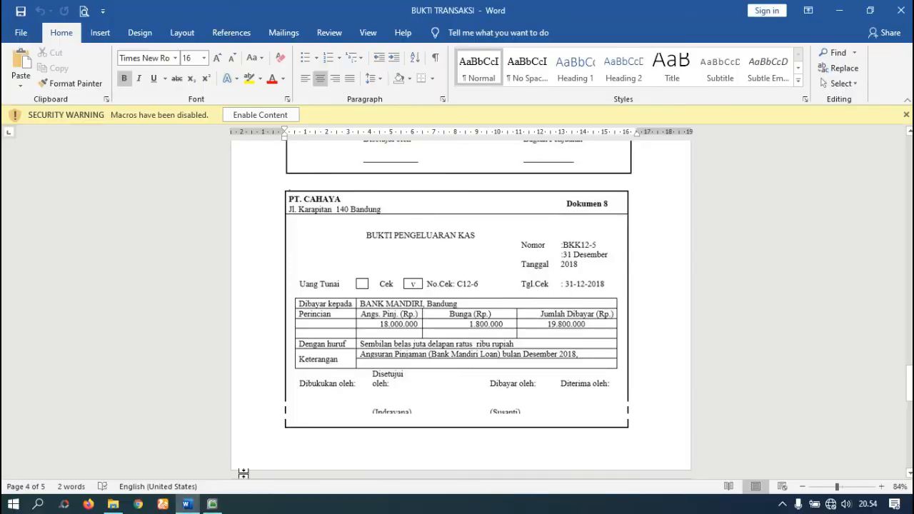
{"action": "left_click", "coordinate": [215, 505]}
{"action": "left_click", "coordinate": [340, 95]}
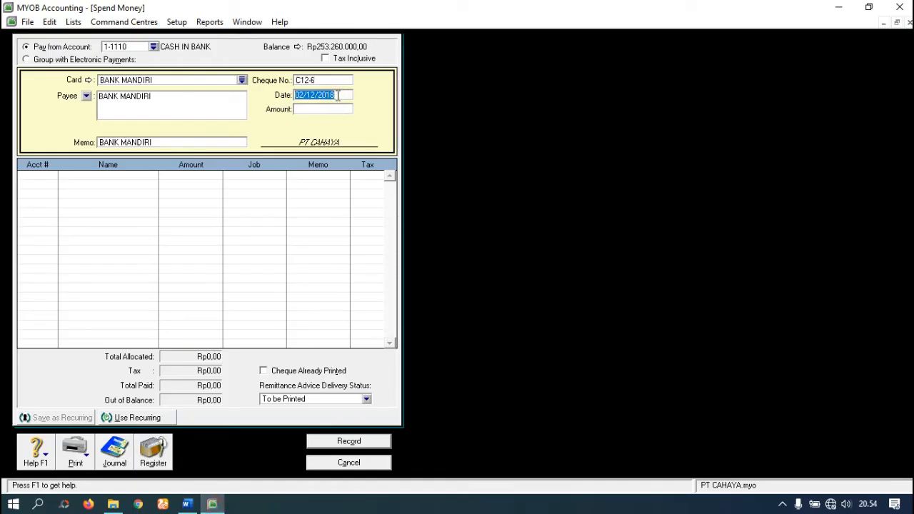
{"action": "type", "text": "31/"}
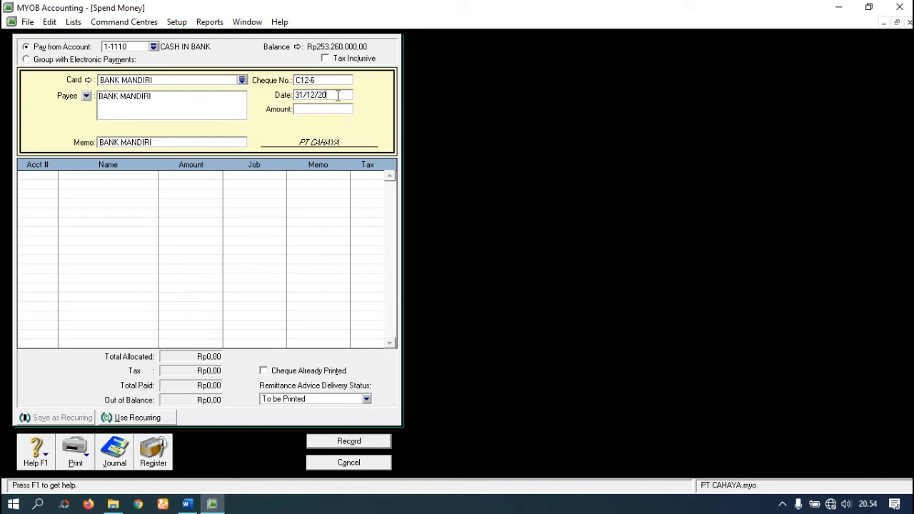
{"action": "type", "text": "12/2018"}
Check the total paid on Dokumen 8 and enter 19800000 as the payment amount
{"action": "left_click", "coordinate": [187, 504]}
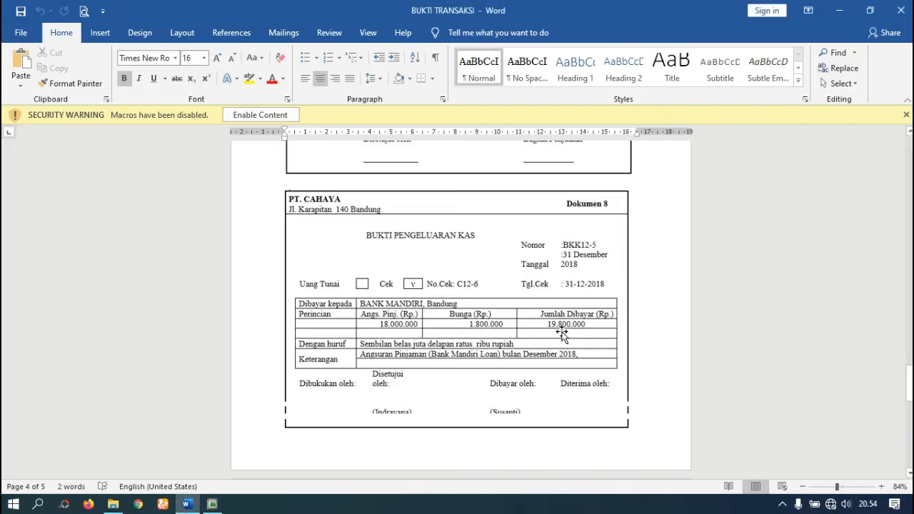
{"action": "left_click", "coordinate": [212, 504]}
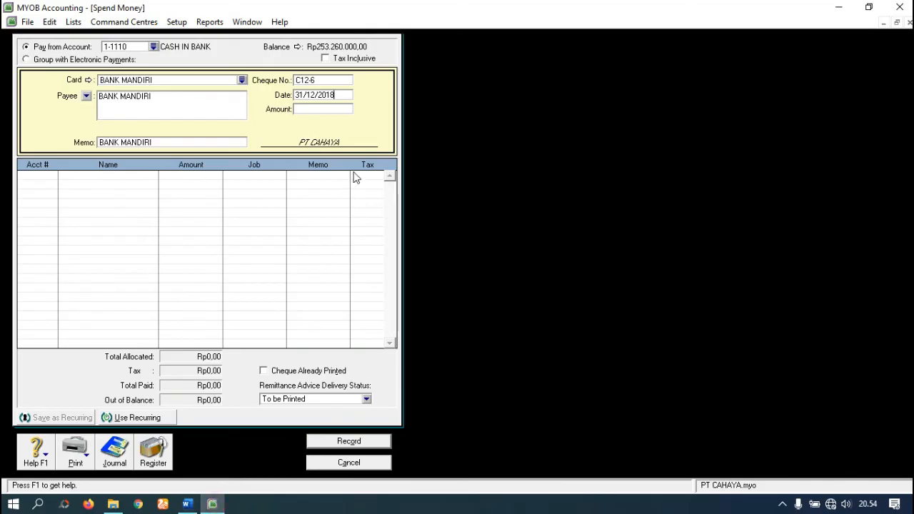
{"action": "left_click", "coordinate": [319, 109]}
{"action": "type", "text": "19800000"}
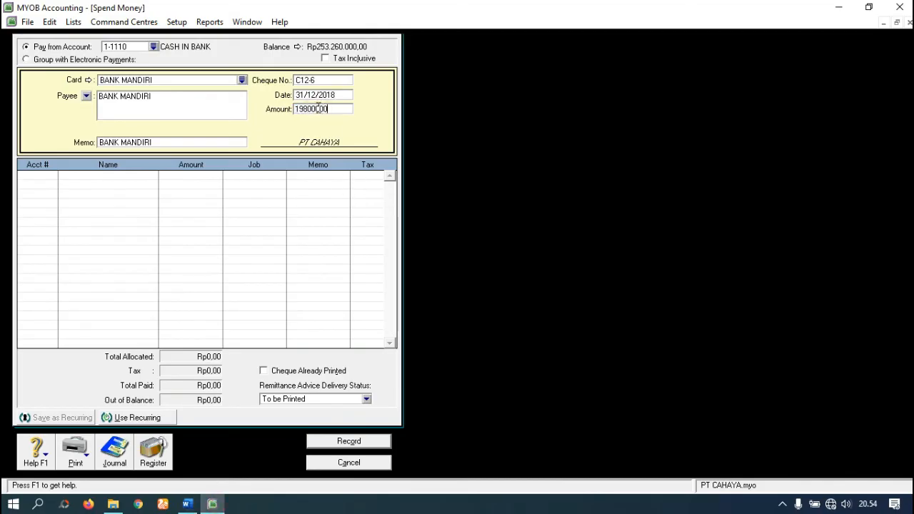
{"action": "key", "text": "Tab"}
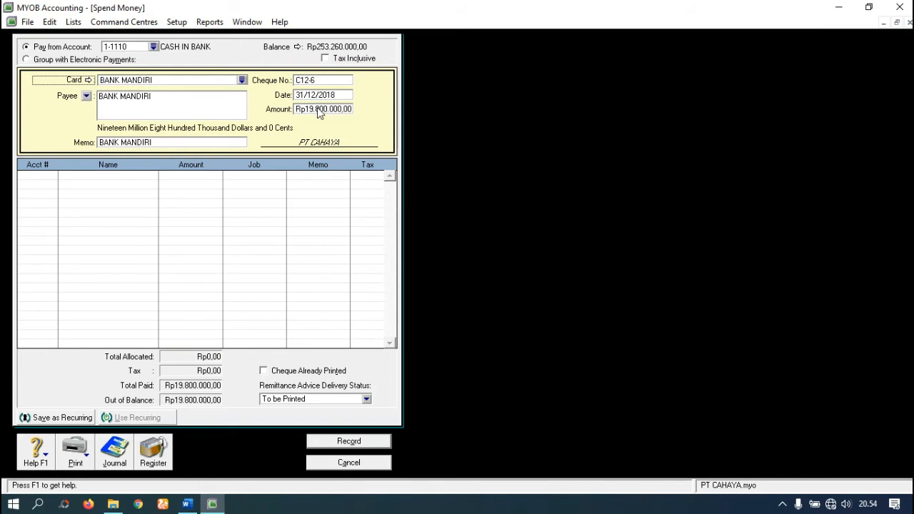
{"action": "key", "text": "Tab"}
{"action": "key", "text": "Tab"}
{"action": "key", "text": "Tab"}
{"action": "key", "text": "Tab"}
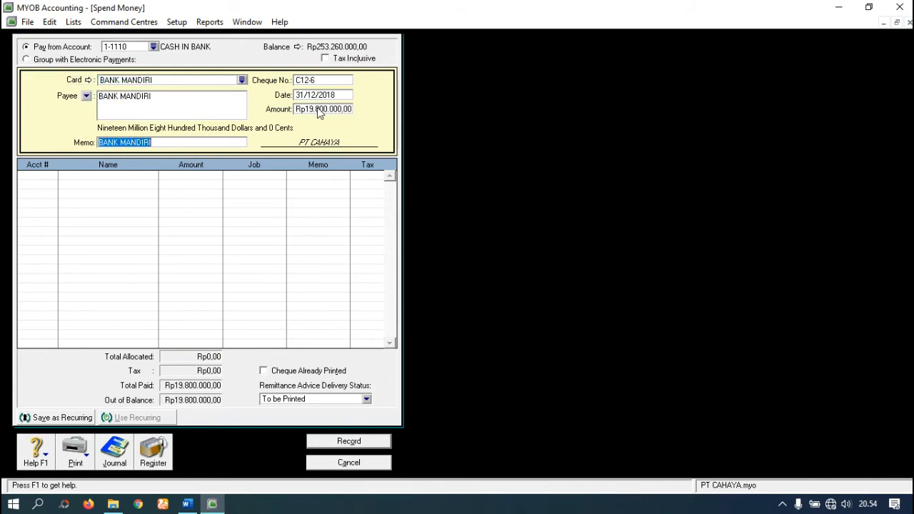
Consult Dokumen 8 for the payment breakdown and allocate the first line to account 2-2100 BANK MANDIRI LOAN
{"action": "left_click", "coordinate": [186, 505]}
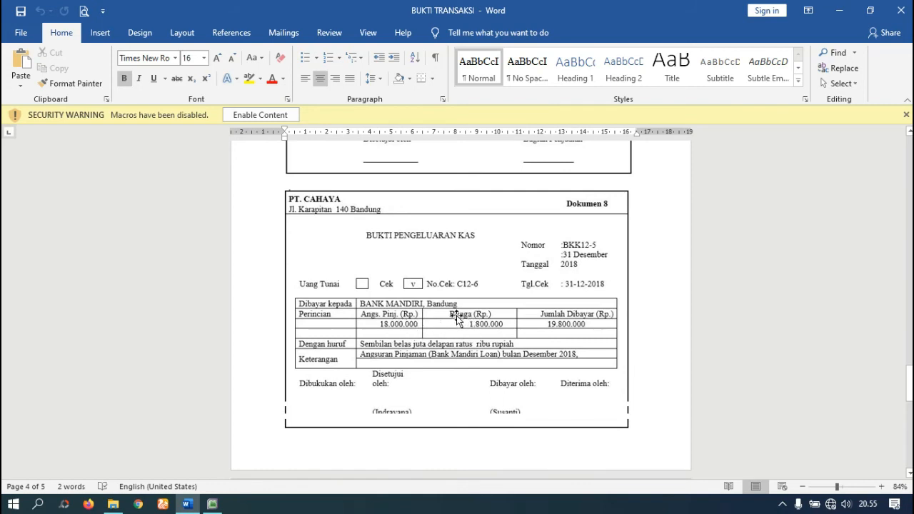
{"action": "left_click", "coordinate": [213, 504]}
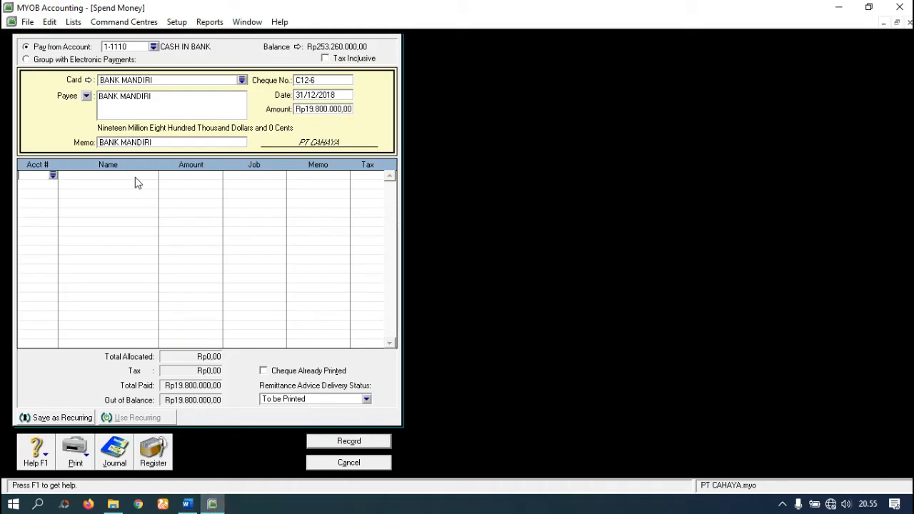
{"action": "left_click", "coordinate": [52, 175]}
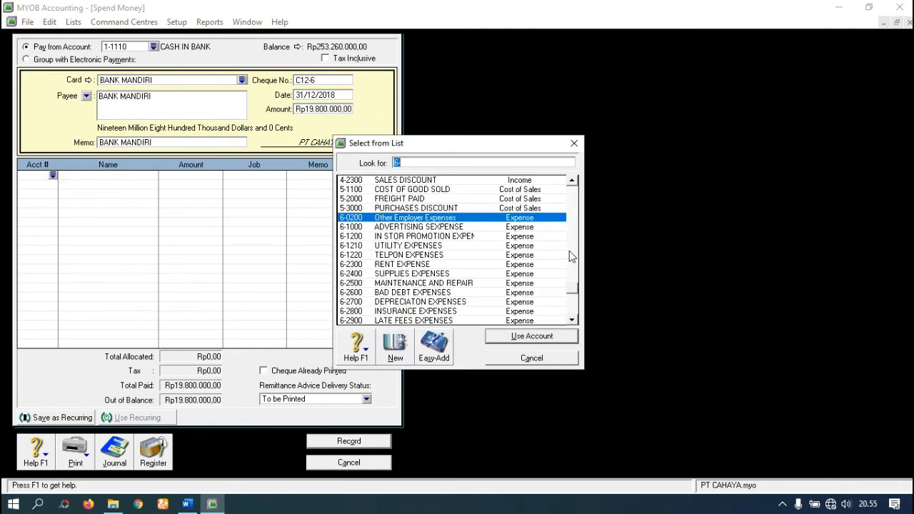
{"action": "left_click", "coordinate": [573, 320]}
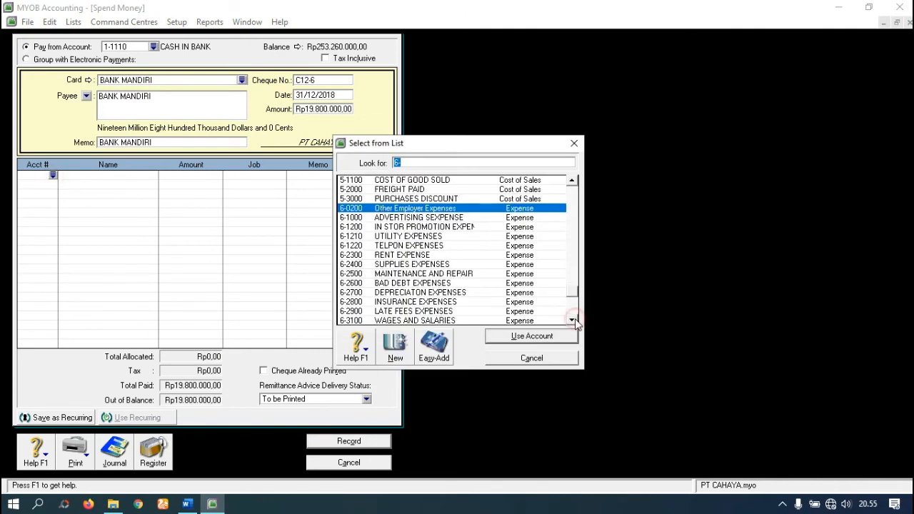
{"action": "left_click", "coordinate": [573, 320]}
{"action": "left_click", "coordinate": [573, 320]}
{"action": "left_click", "coordinate": [573, 320]}
{"action": "left_click", "coordinate": [573, 320]}
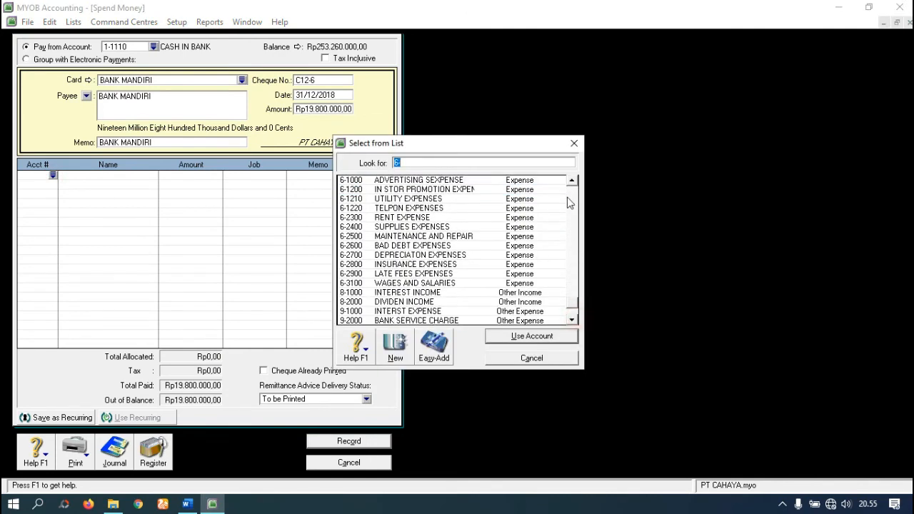
{"action": "left_click", "coordinate": [572, 320]}
{"action": "left_click", "coordinate": [572, 320]}
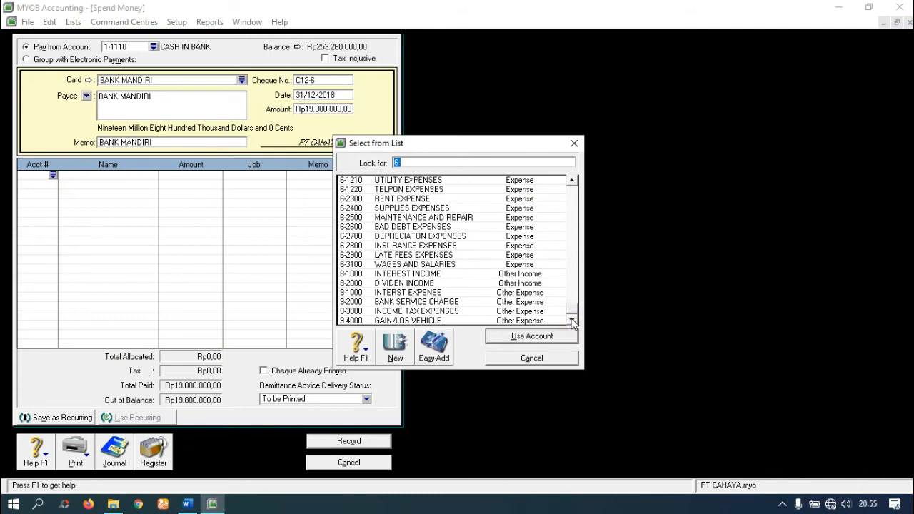
{"action": "left_click", "coordinate": [573, 180]}
{"action": "left_click", "coordinate": [572, 181]}
{"action": "left_click", "coordinate": [573, 180]}
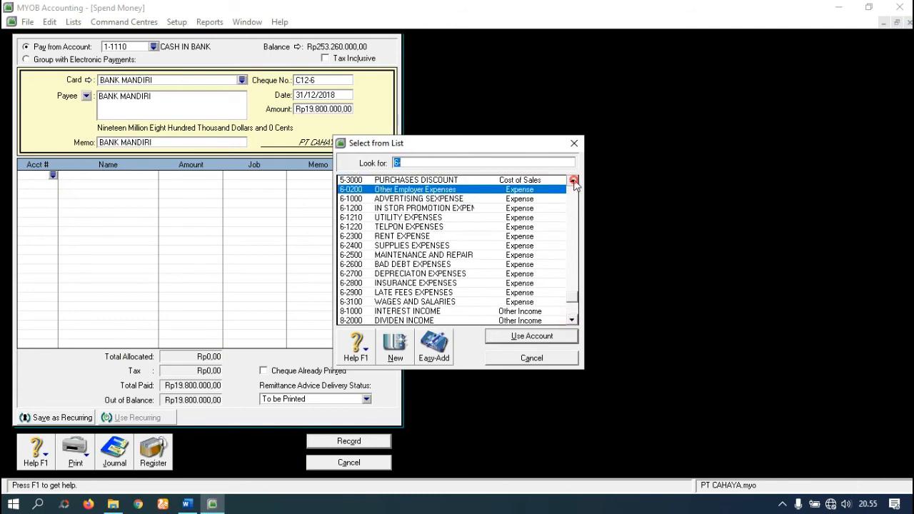
{"action": "left_click", "coordinate": [573, 180]}
{"action": "left_click", "coordinate": [573, 181]}
{"action": "left_click", "coordinate": [573, 181]}
{"action": "left_click", "coordinate": [573, 181]}
{"action": "left_click", "coordinate": [573, 181]}
{"action": "left_click", "coordinate": [573, 181]}
{"action": "left_click", "coordinate": [573, 181]}
{"action": "left_click", "coordinate": [572, 180]}
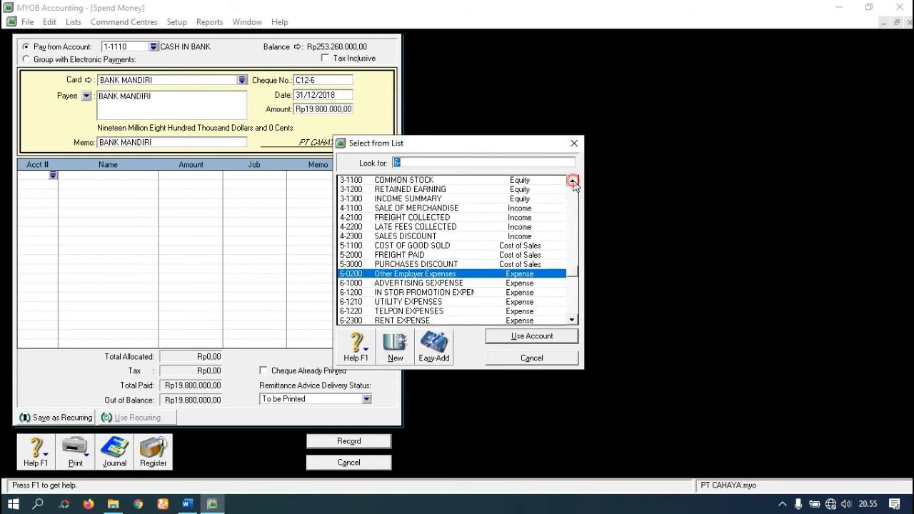
{"action": "left_click", "coordinate": [573, 180]}
{"action": "left_click", "coordinate": [573, 181]}
{"action": "left_click", "coordinate": [572, 180]}
{"action": "left_click", "coordinate": [573, 180]}
{"action": "left_click", "coordinate": [573, 180]}
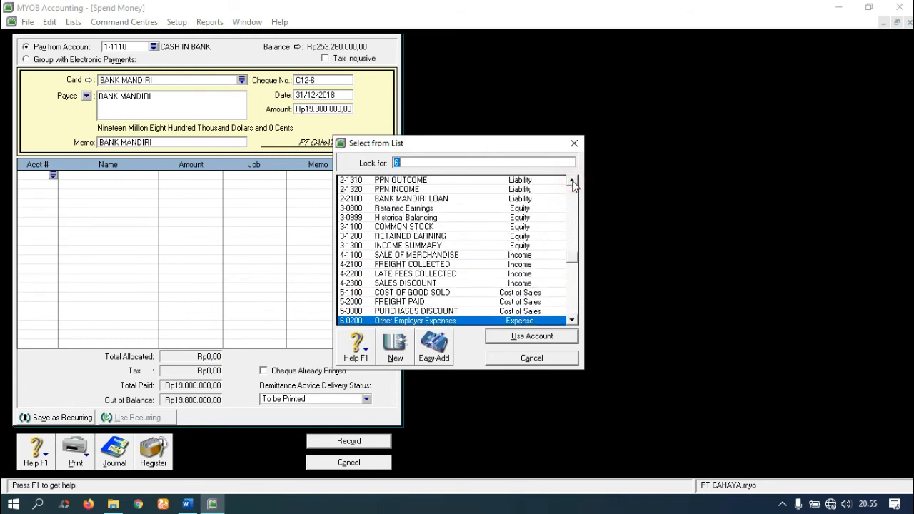
{"action": "left_click", "coordinate": [410, 200]}
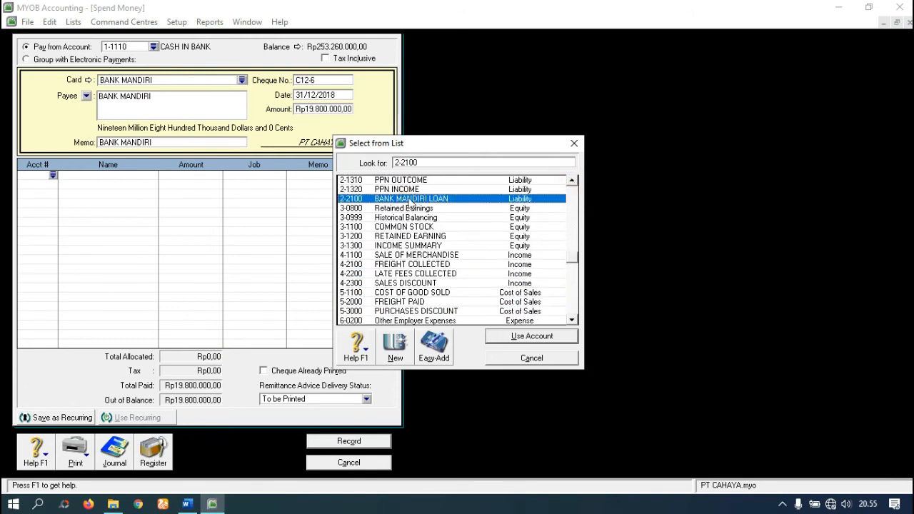
{"action": "left_click", "coordinate": [502, 340]}
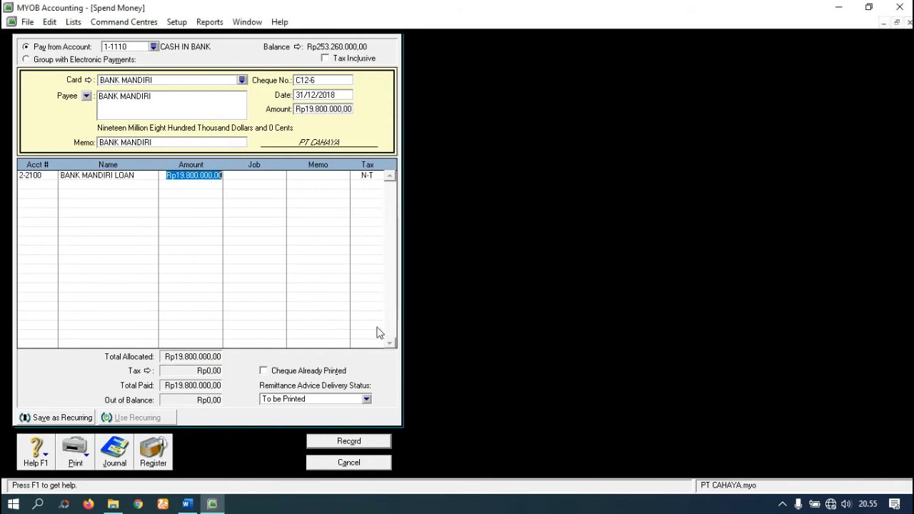
Check the loan instalment on Dokumen 8 and set the BANK MANDIRI LOAN line amount to 18.000.000
{"action": "left_click", "coordinate": [187, 504]}
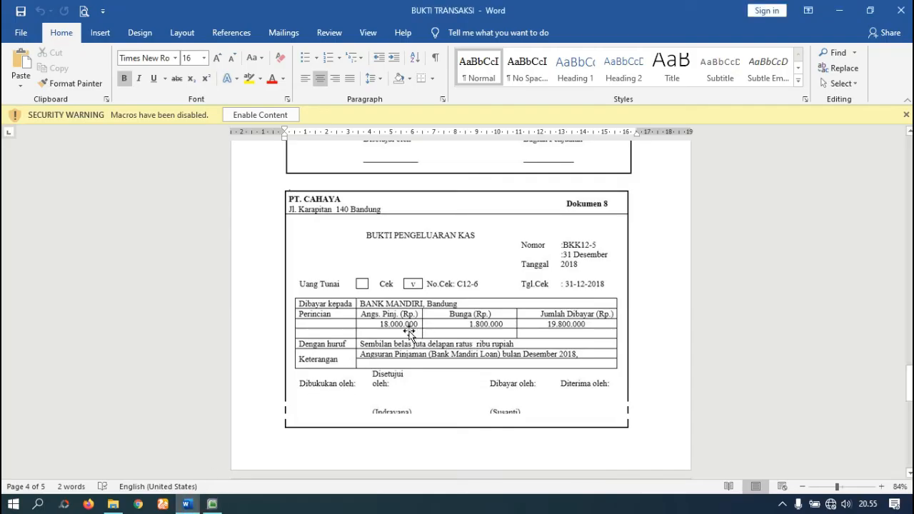
{"action": "left_click", "coordinate": [212, 504]}
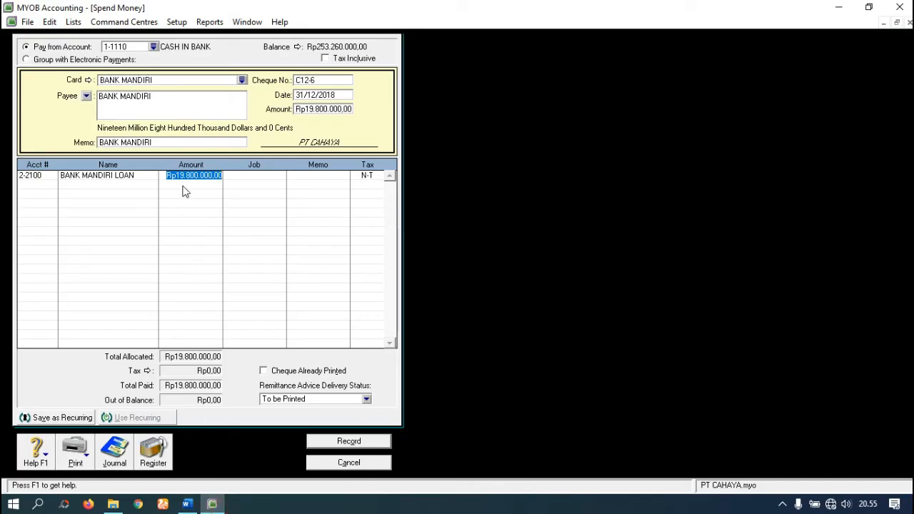
{"action": "type", "text": "18.000.000"}
{"action": "key", "text": "Tab"}
{"action": "key", "text": "Tab"}
{"action": "key", "text": "Tab"}
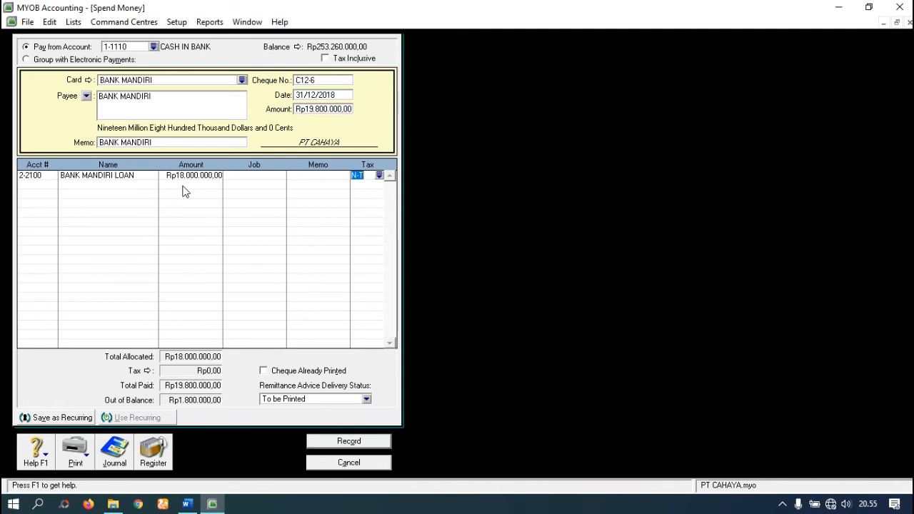
{"action": "key", "text": "Tab"}
Consult Dokumen 8 for the interest portion and add a second allocation line with account 9-1000 INTERST EXPENSE
{"action": "left_click", "coordinate": [187, 505]}
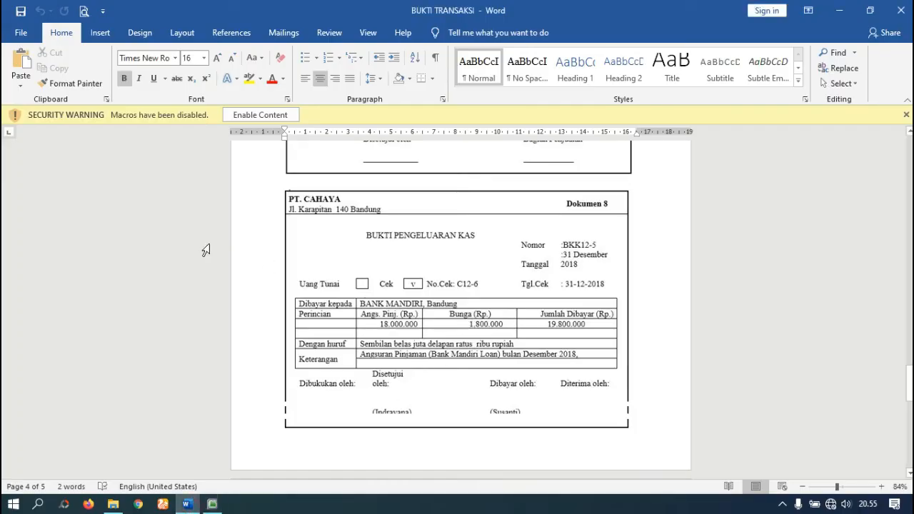
{"action": "left_click", "coordinate": [213, 504]}
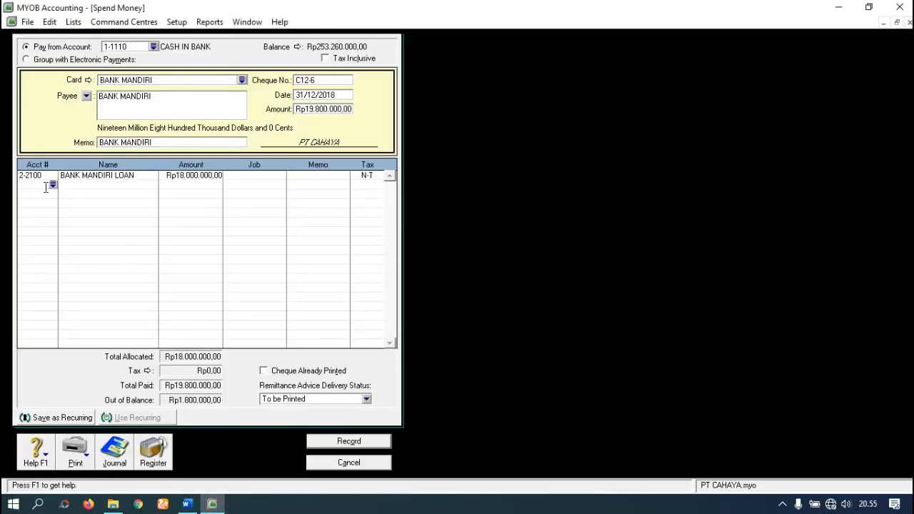
{"action": "type", "text": "6"}
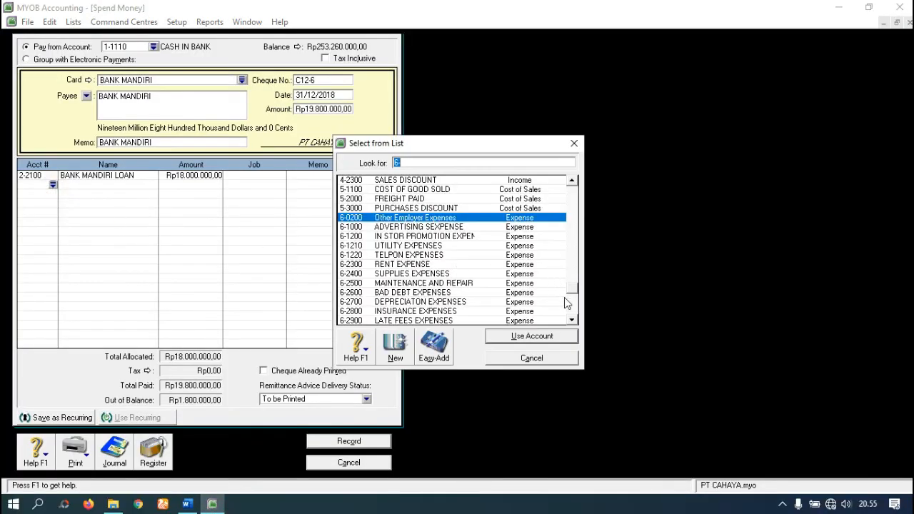
{"action": "left_click", "coordinate": [571, 320]}
{"action": "left_click", "coordinate": [572, 321]}
{"action": "left_click", "coordinate": [572, 321]}
{"action": "left_click", "coordinate": [571, 320]}
{"action": "left_click", "coordinate": [571, 321]}
{"action": "left_click", "coordinate": [571, 321]}
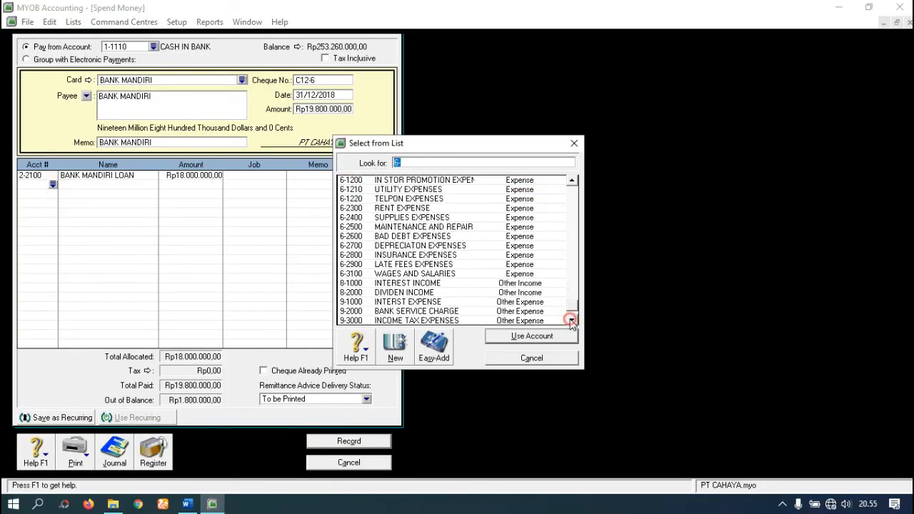
{"action": "left_click", "coordinate": [571, 320]}
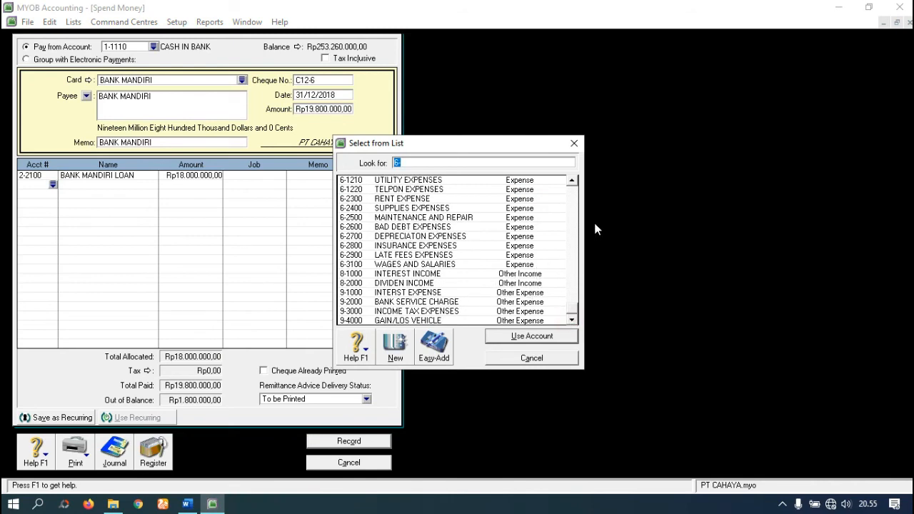
{"action": "left_click", "coordinate": [416, 209]}
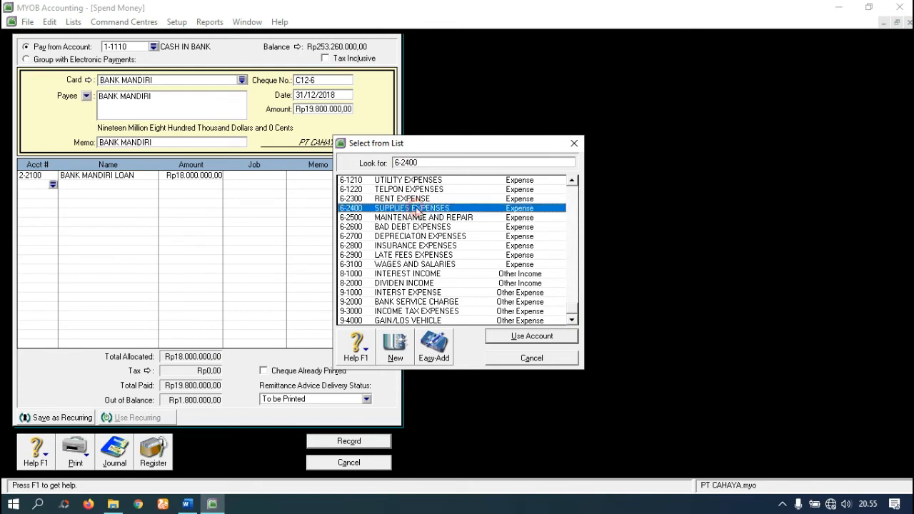
{"action": "left_click", "coordinate": [571, 181]}
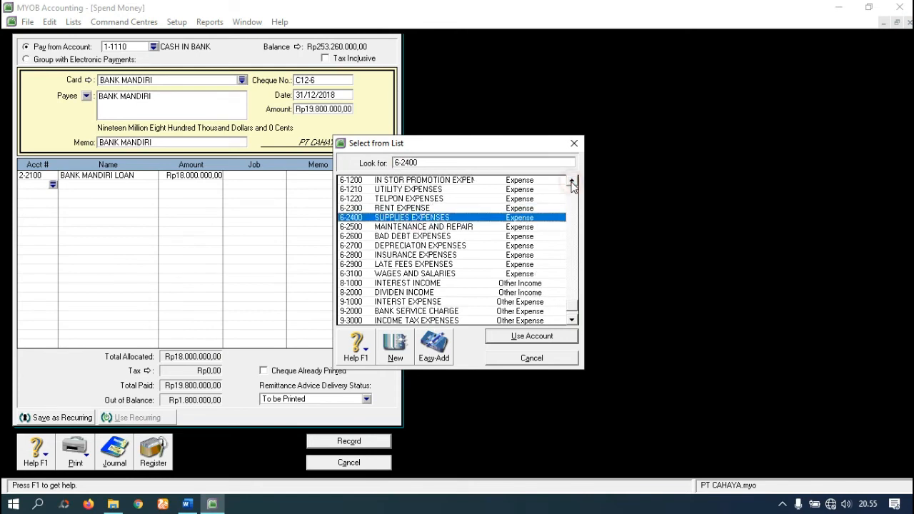
{"action": "left_click", "coordinate": [571, 181]}
{"action": "left_click", "coordinate": [571, 182]}
{"action": "left_click", "coordinate": [571, 181]}
{"action": "left_click", "coordinate": [571, 181]}
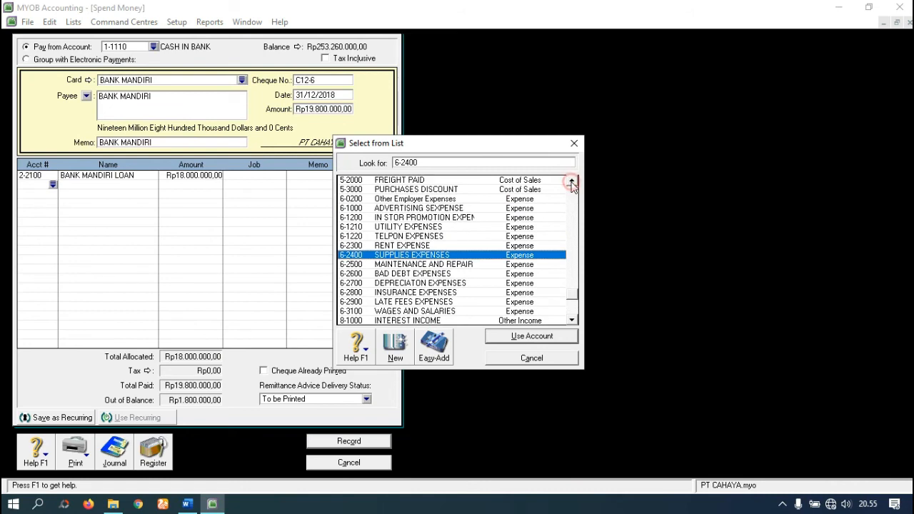
{"action": "left_click", "coordinate": [401, 264]}
{"action": "left_click", "coordinate": [406, 283]}
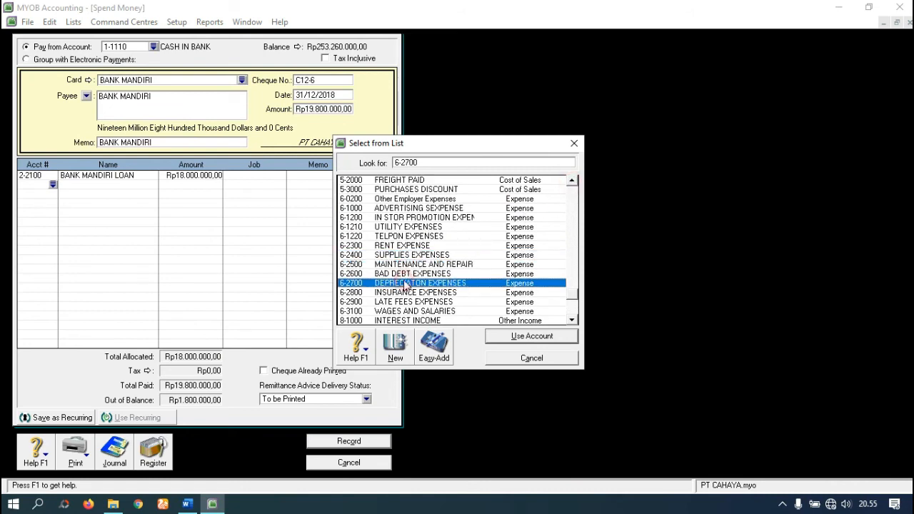
{"action": "left_click", "coordinate": [409, 302]}
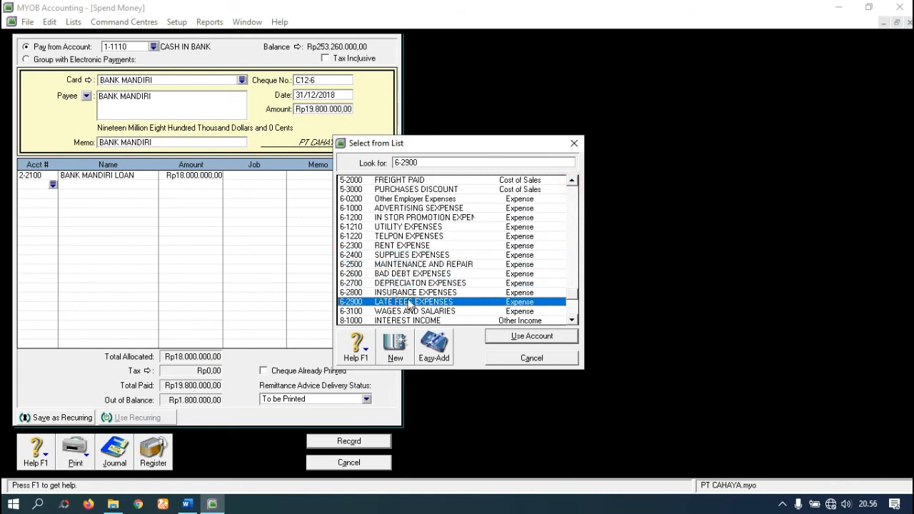
{"action": "key", "text": "Up"}
{"action": "key", "text": "Up"}
{"action": "key", "text": "Up"}
{"action": "key", "text": "Up"}
{"action": "key", "text": "Up"}
{"action": "key", "text": "Up"}
{"action": "key", "text": "Up"}
{"action": "key", "text": "Up"}
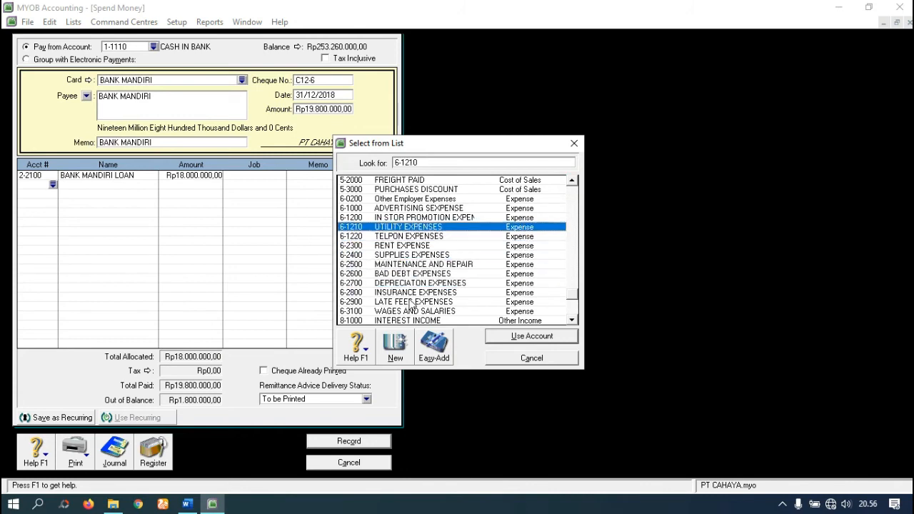
{"action": "key", "text": "Up"}
{"action": "key", "text": "Up"}
{"action": "key", "text": "Down"}
{"action": "key", "text": "Down"}
{"action": "key", "text": "Down"}
{"action": "key", "text": "Down"}
{"action": "key", "text": "Down"}
{"action": "key", "text": "Down"}
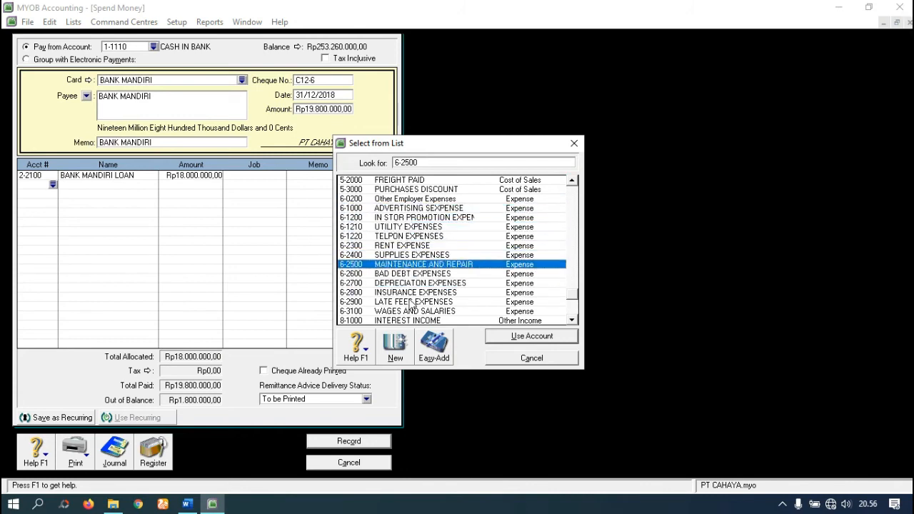
{"action": "key", "text": "Down"}
{"action": "key", "text": "Down"}
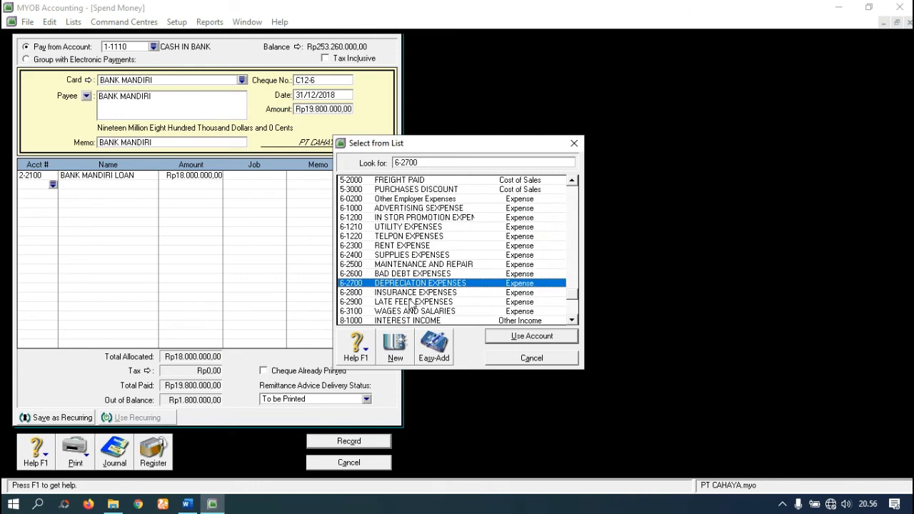
{"action": "key", "text": "Down"}
{"action": "key", "text": "Down"}
{"action": "key", "text": "Down"}
{"action": "key", "text": "Down"}
{"action": "key", "text": "Down"}
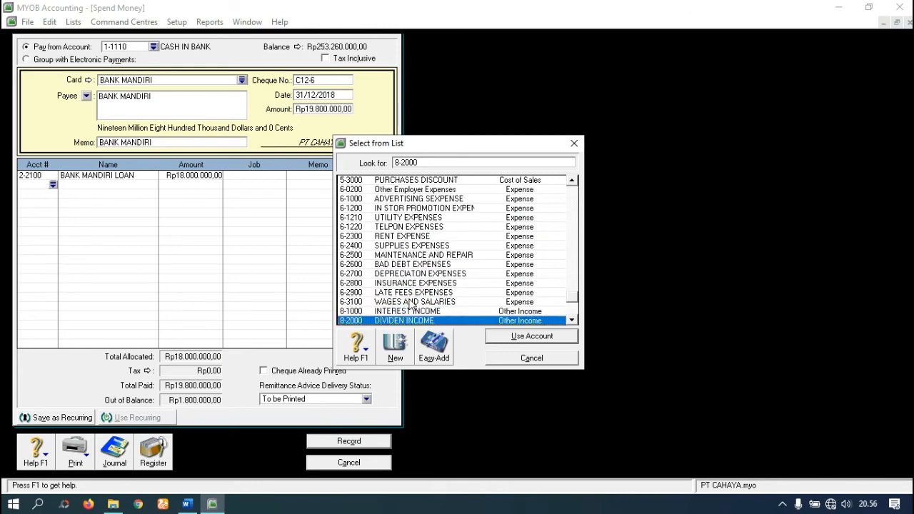
{"action": "key", "text": "Down"}
{"action": "key", "text": "Down"}
{"action": "key", "text": "Down"}
{"action": "key", "text": "Down"}
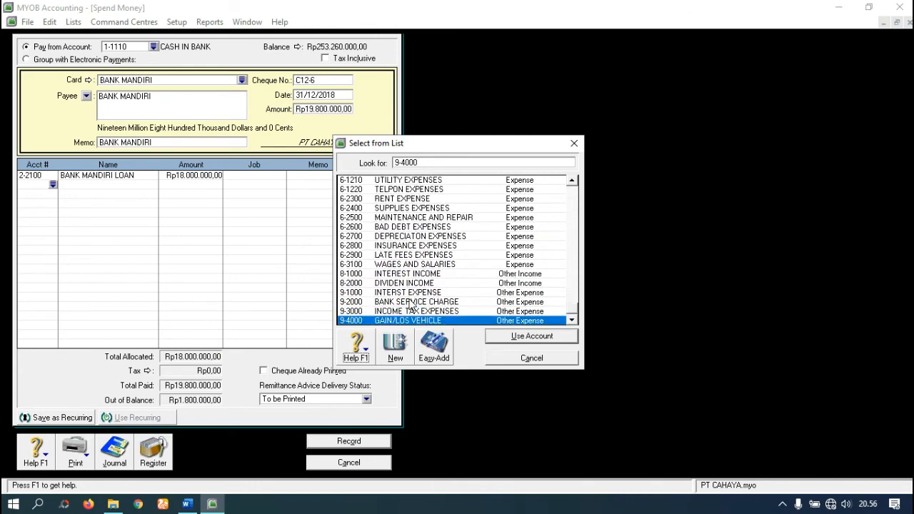
{"action": "scroll", "coordinate": [412, 305], "scroll_direction": "up", "scroll_amount": 1}
{"action": "scroll", "coordinate": [412, 305], "scroll_direction": "down", "scroll_amount": 1}
{"action": "left_click", "coordinate": [410, 294]}
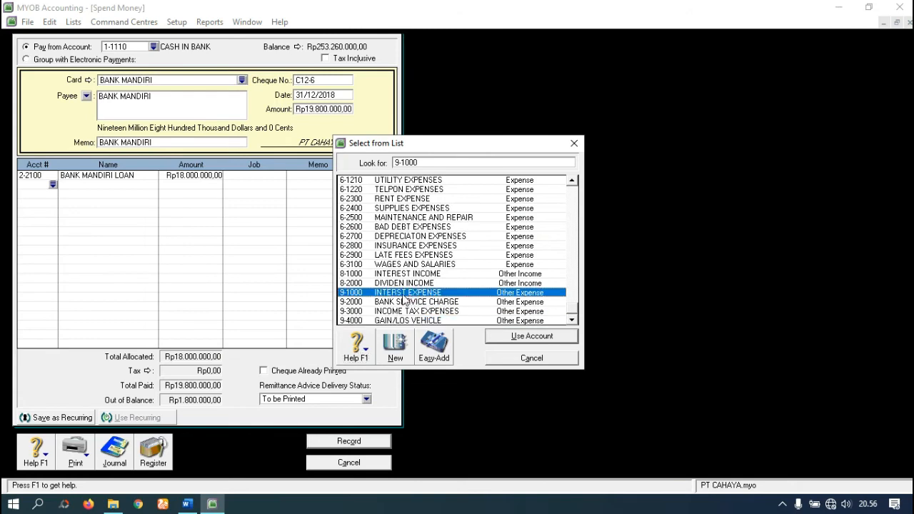
{"action": "left_click", "coordinate": [530, 337]}
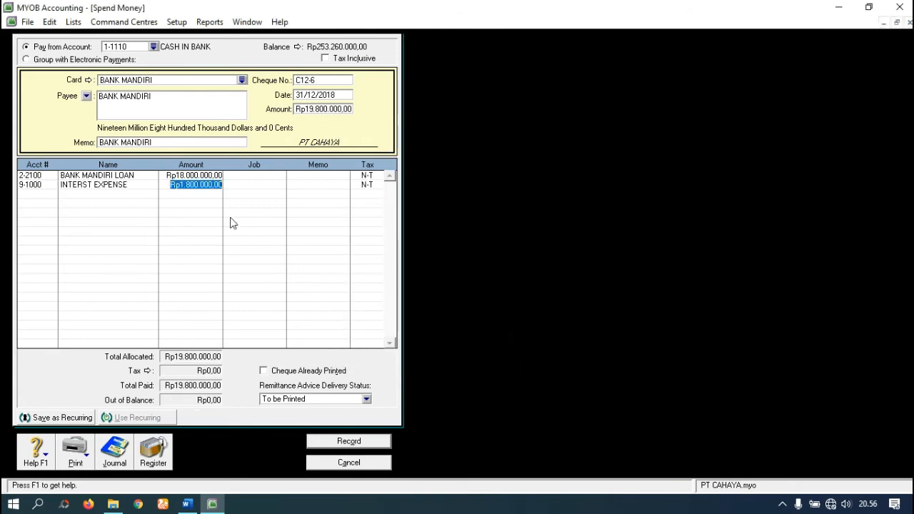
Verify the interest against Dokumen 8, accept 1.800.000 on its line, and record the payment, closing the Spend Money entry
{"action": "left_click", "coordinate": [188, 504]}
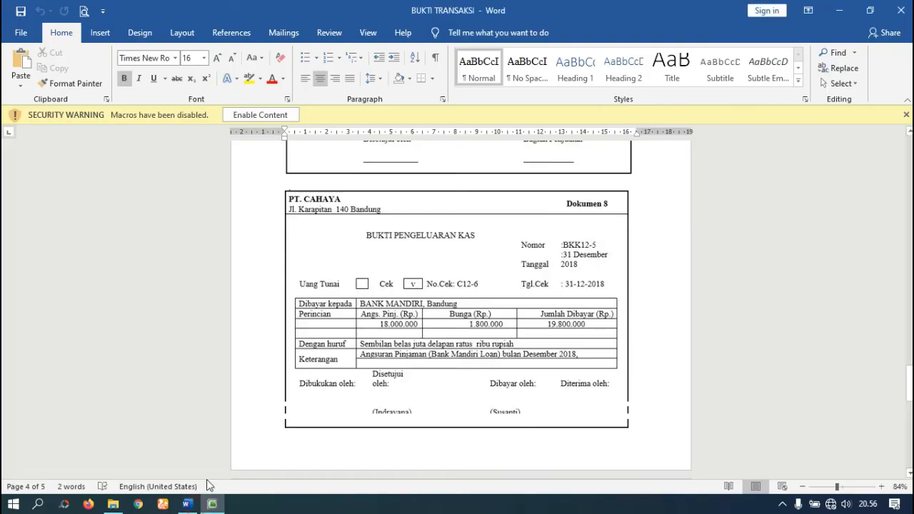
{"action": "left_click", "coordinate": [212, 505]}
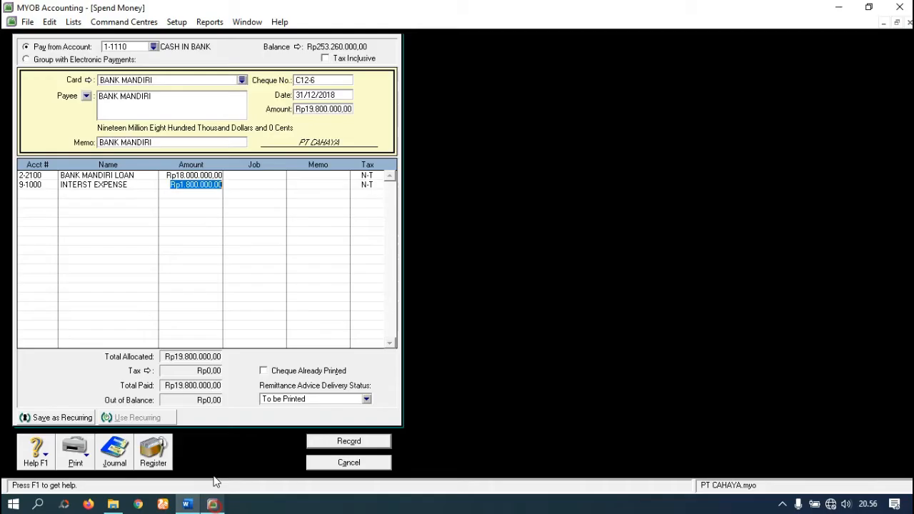
{"action": "key", "text": "Tab"}
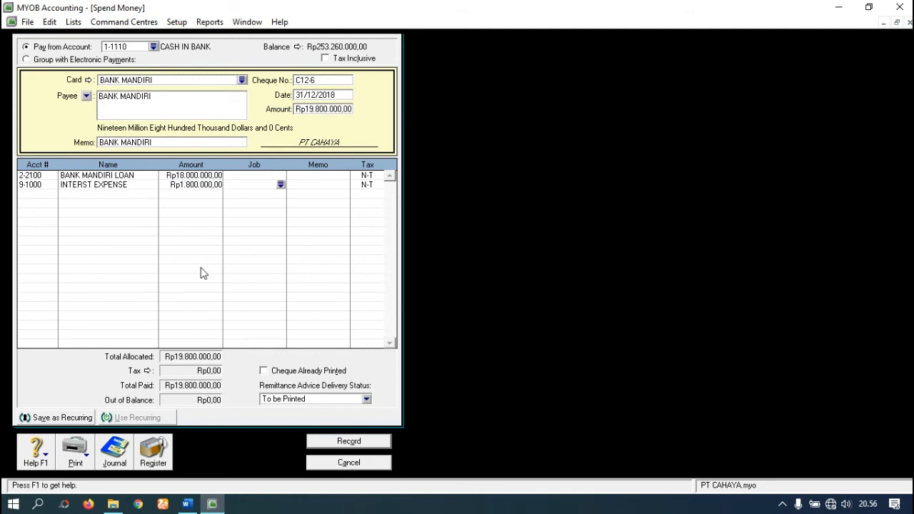
{"action": "left_click", "coordinate": [336, 444]}
{"action": "left_click", "coordinate": [354, 464]}
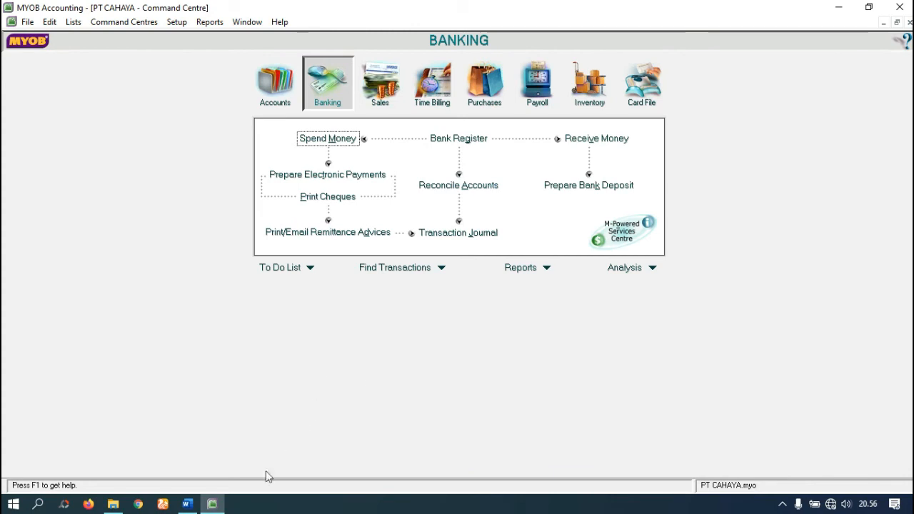
Switch to the Word source documents to read Dokumen 9, and return to MYOB to open a new general journal entry
{"action": "left_click", "coordinate": [187, 505]}
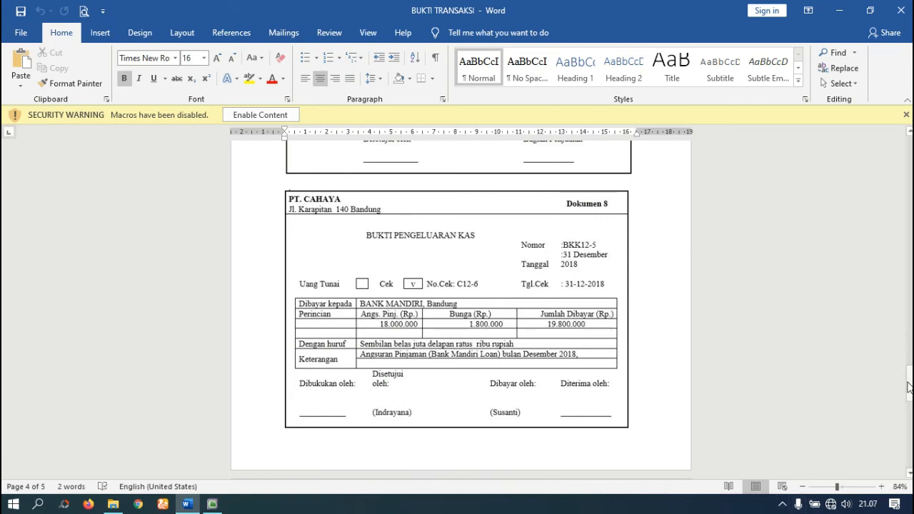
{"action": "left_click_drag", "start_coordinate": [909, 384], "coordinate": [909, 421]}
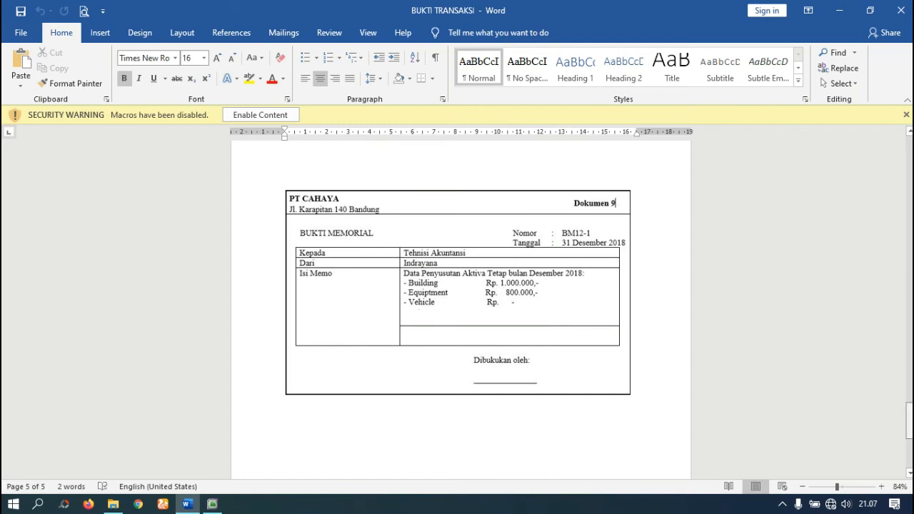
{"action": "left_click_drag", "start_coordinate": [910, 422], "coordinate": [909, 422]}
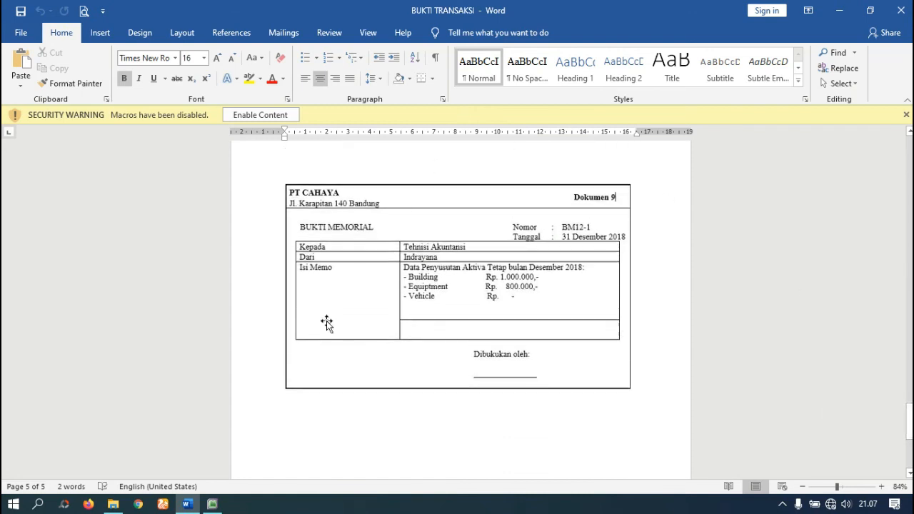
{"action": "left_click", "coordinate": [213, 505]}
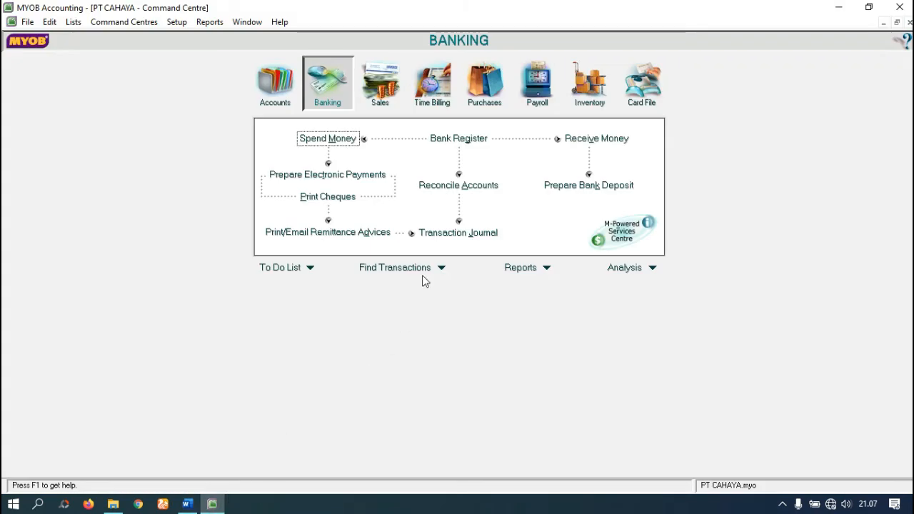
{"action": "left_click", "coordinate": [271, 92]}
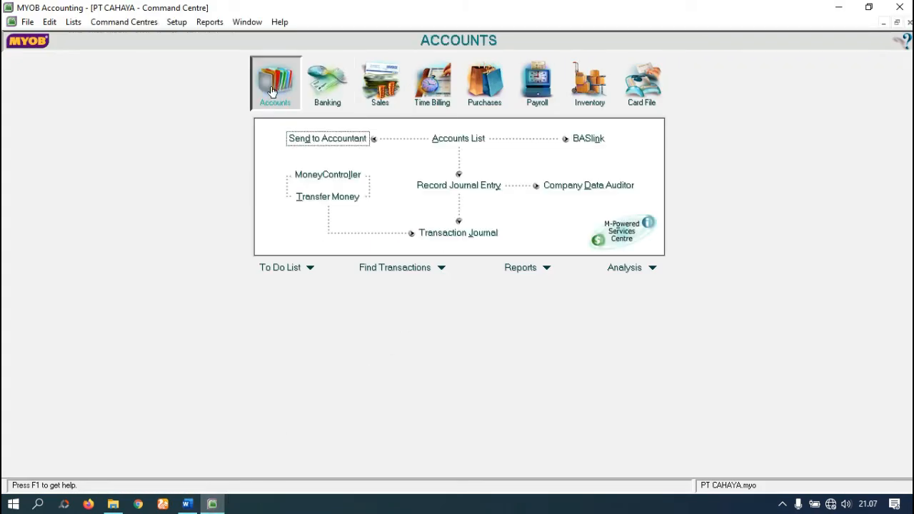
{"action": "left_click", "coordinate": [456, 187]}
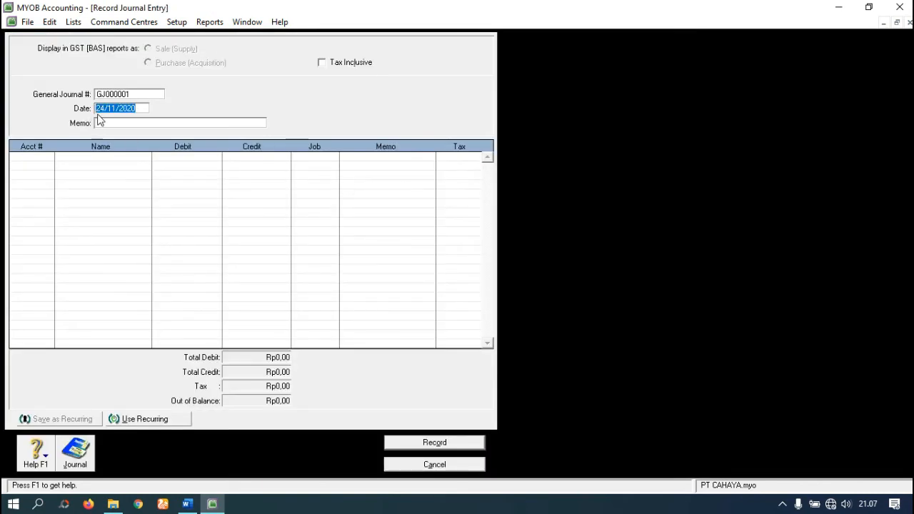
Check Dokumen 9 and fill the journal header with date 31/12/2018, number BM12-1 and memo AYAT JURNAL PENYESUAIAN
{"action": "left_click", "coordinate": [187, 504]}
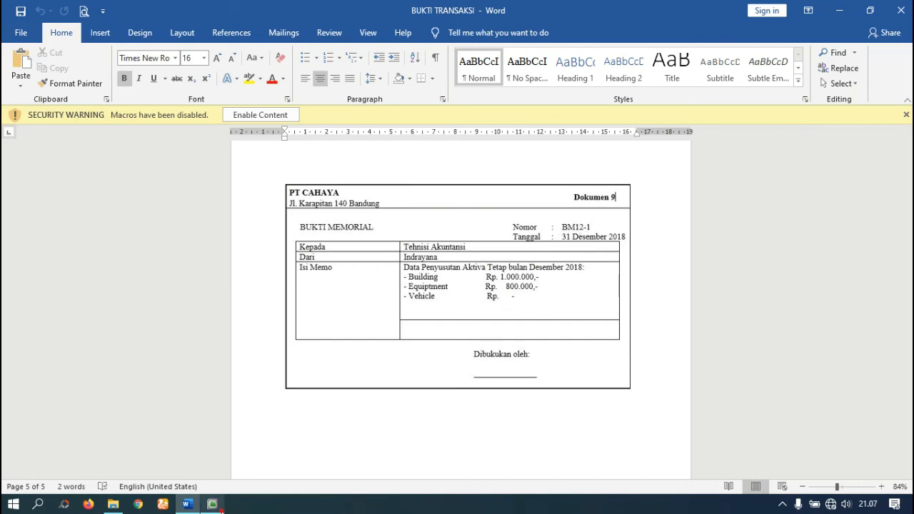
{"action": "left_click", "coordinate": [212, 504]}
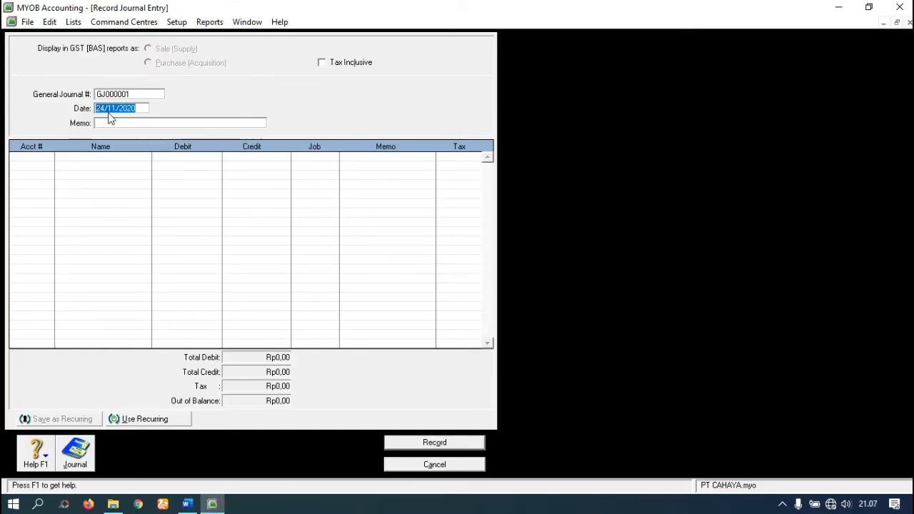
{"action": "type", "text": "31"}
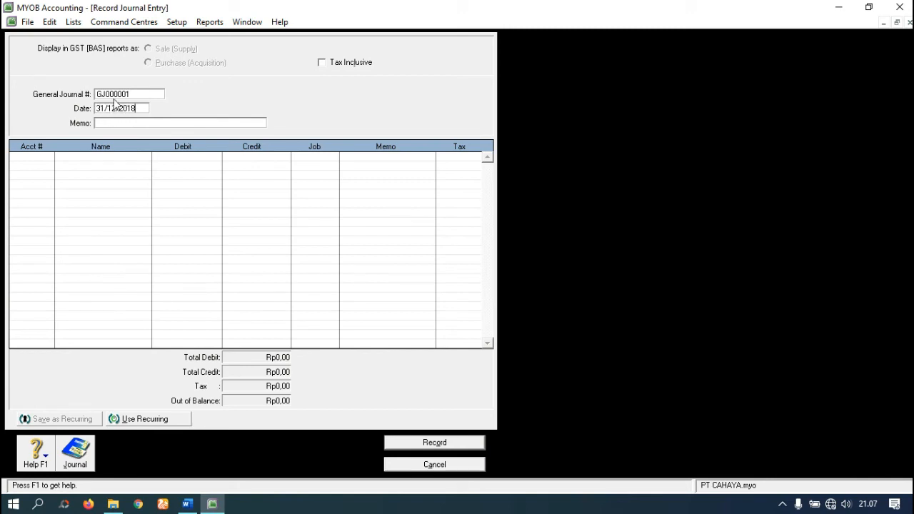
{"action": "left_click", "coordinate": [117, 96]}
{"action": "type", "text": "BM12-1"}
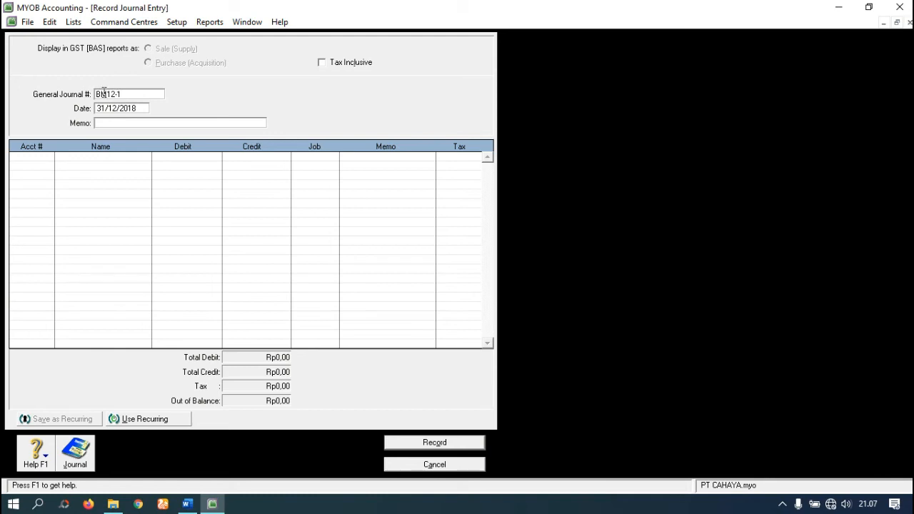
{"action": "left_click", "coordinate": [114, 121]}
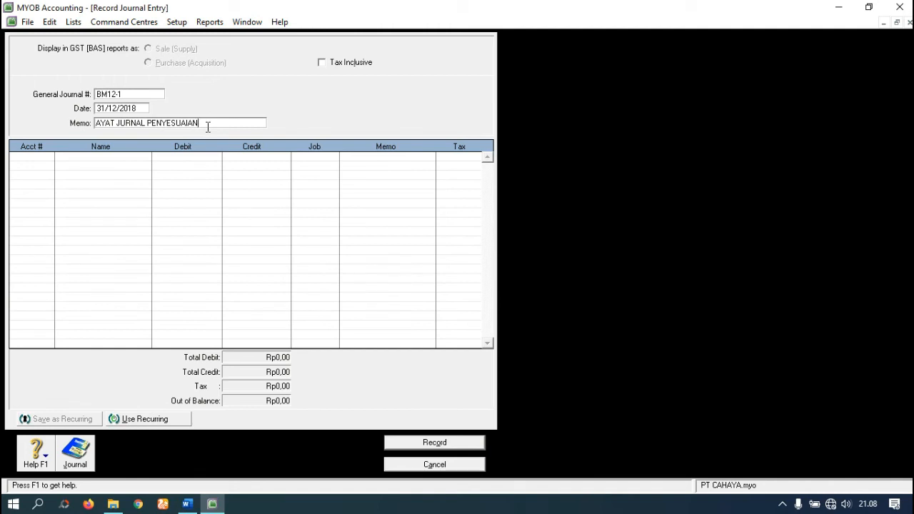
{"action": "key", "text": "Tab"}
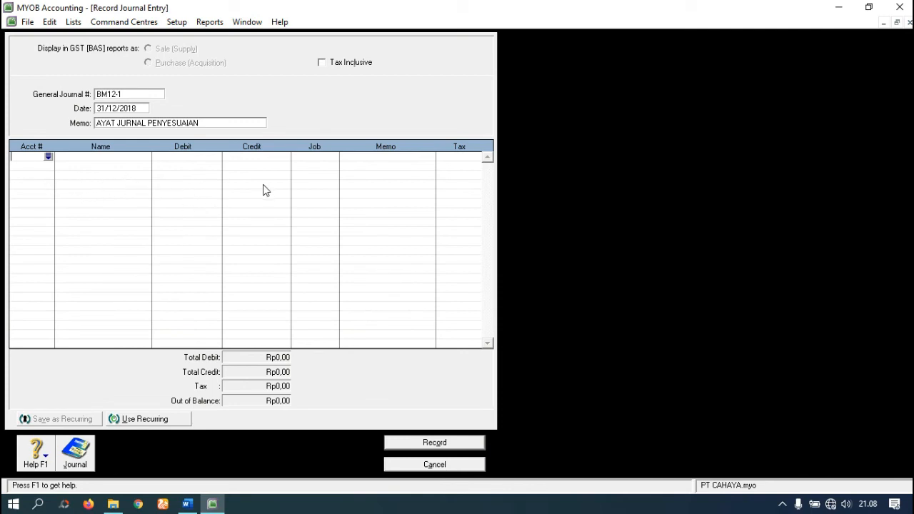
Review the depreciation data on Dokumen 9 and assign account 6-2700 DEPRECIATON EXPENSES to the first journal line
{"action": "left_click", "coordinate": [194, 507]}
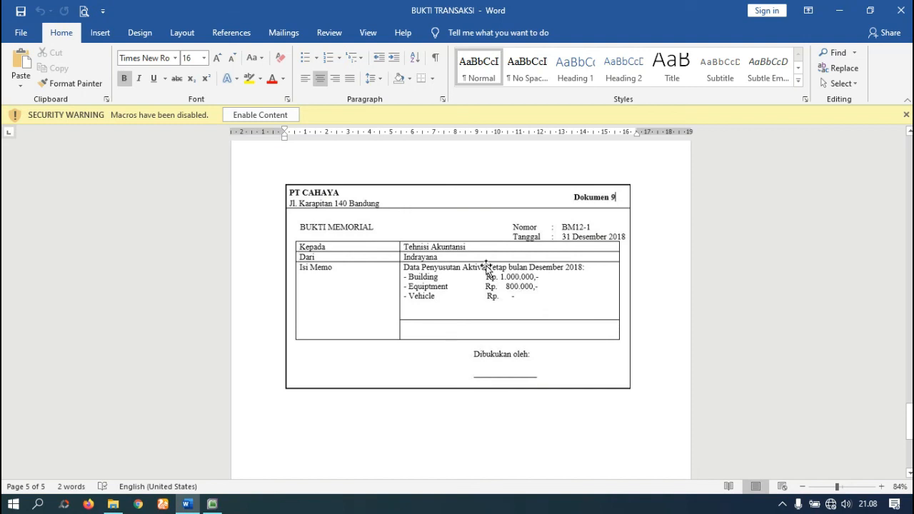
{"action": "left_click", "coordinate": [222, 505]}
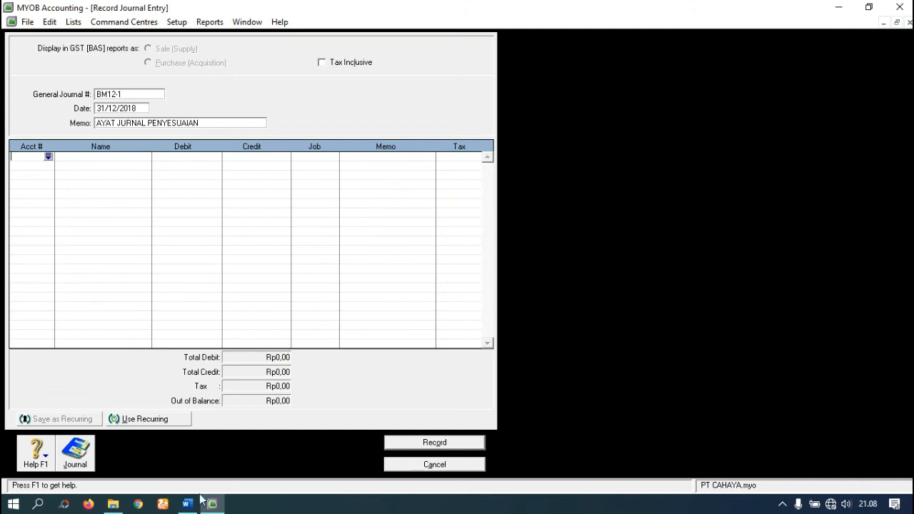
{"action": "mouse_move", "coordinate": [194, 510]}
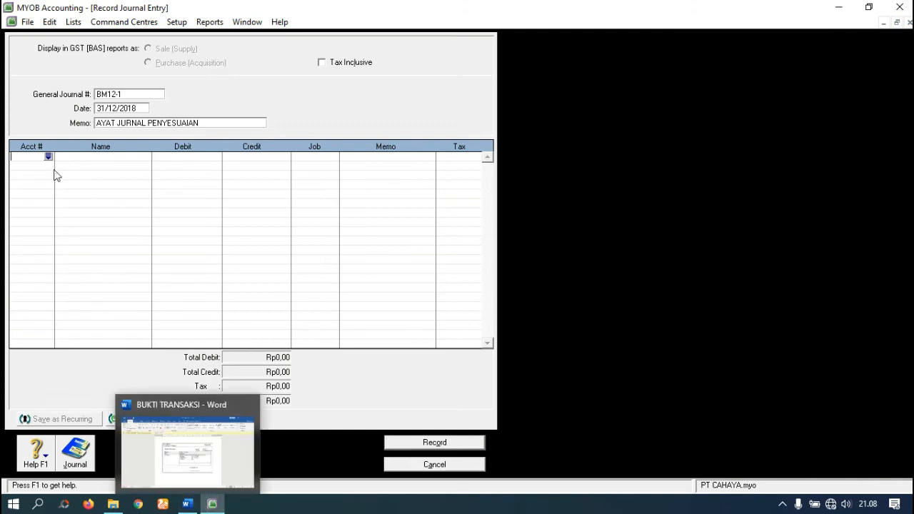
{"action": "left_click", "coordinate": [48, 157]}
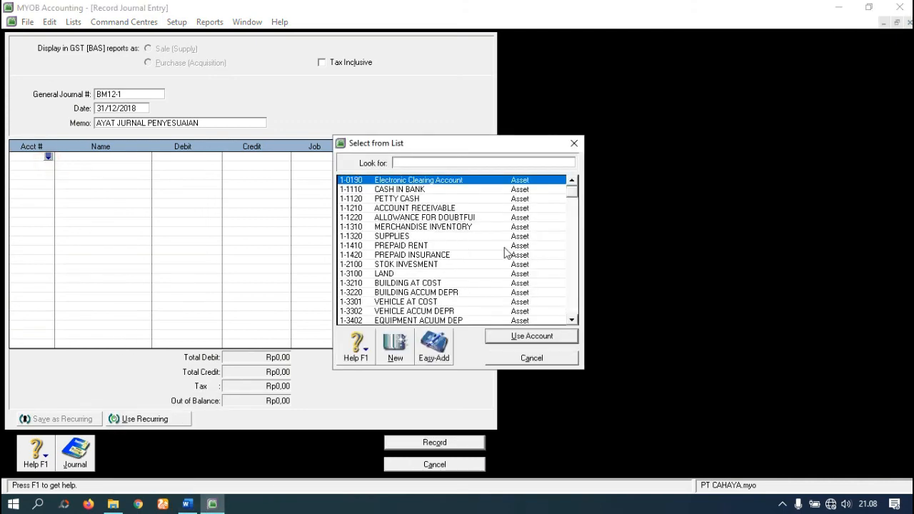
{"action": "left_click", "coordinate": [571, 320]}
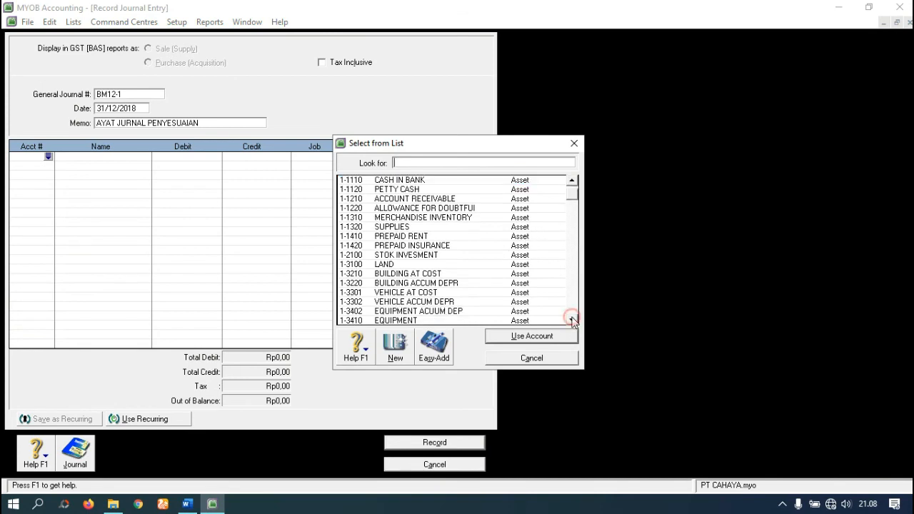
{"action": "left_click", "coordinate": [572, 320]}
{"action": "type", "text": "6"}
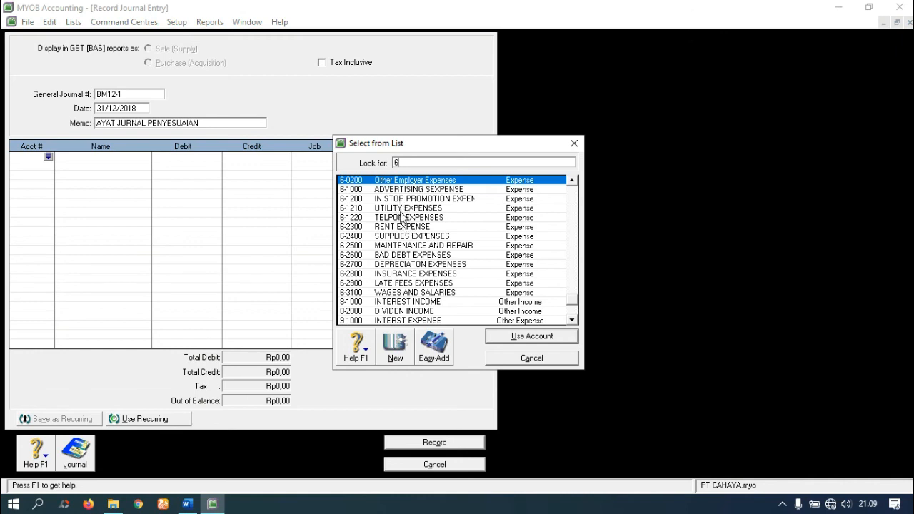
{"action": "left_click", "coordinate": [402, 238]}
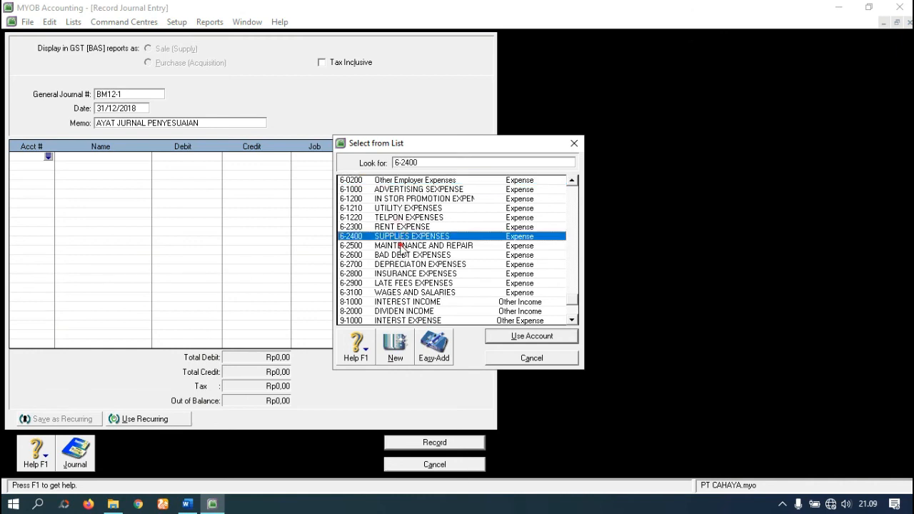
{"action": "left_click", "coordinate": [402, 245]}
{"action": "left_click", "coordinate": [407, 257]}
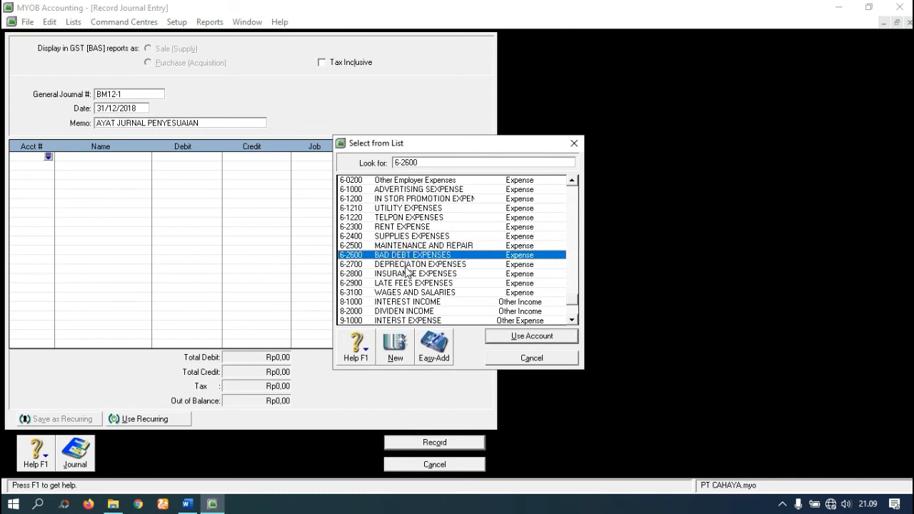
{"action": "left_click", "coordinate": [404, 266]}
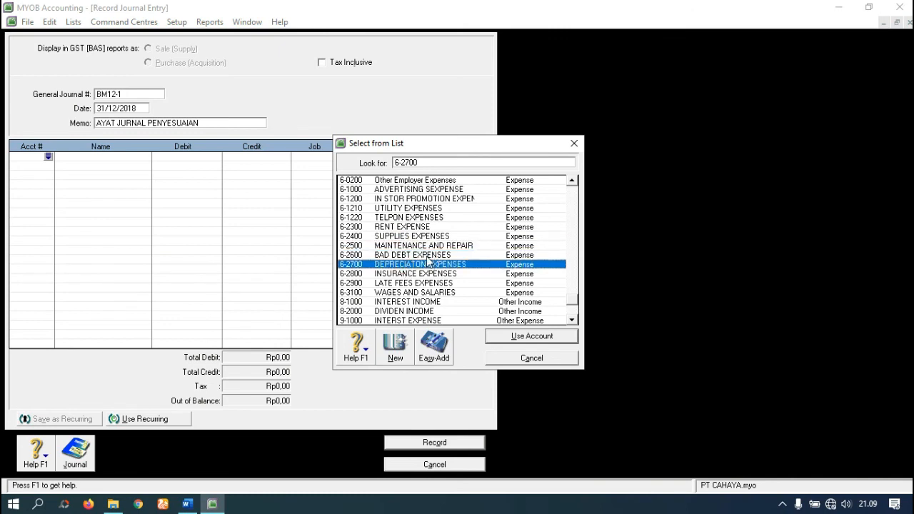
{"action": "left_click", "coordinate": [427, 256]}
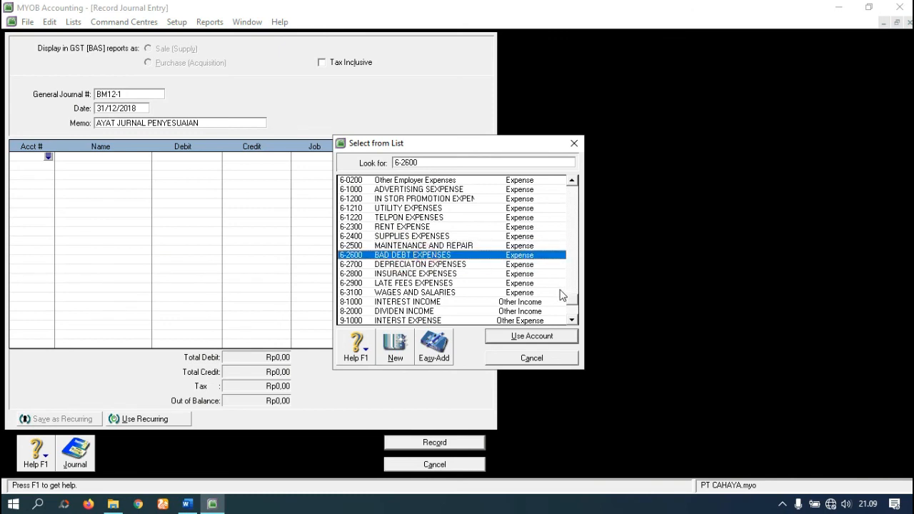
{"action": "left_click", "coordinate": [572, 319]}
{"action": "left_click", "coordinate": [572, 319]}
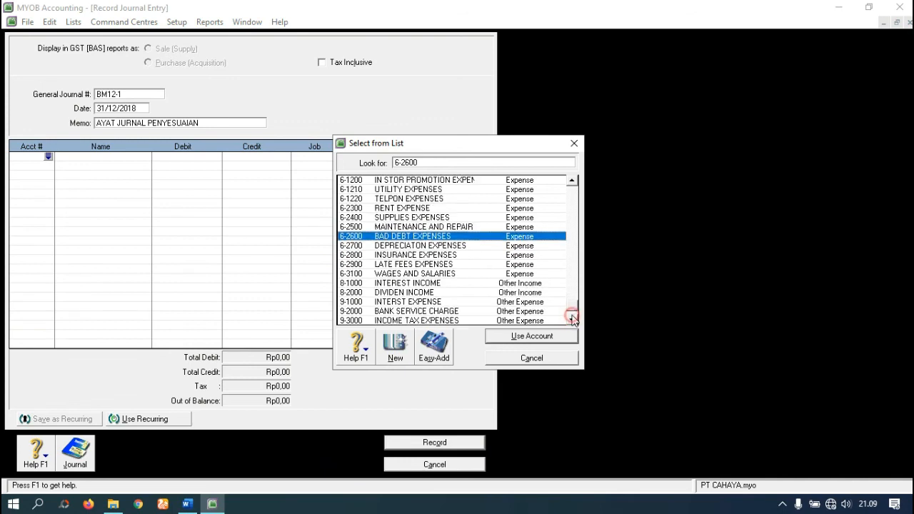
{"action": "left_click", "coordinate": [403, 247]}
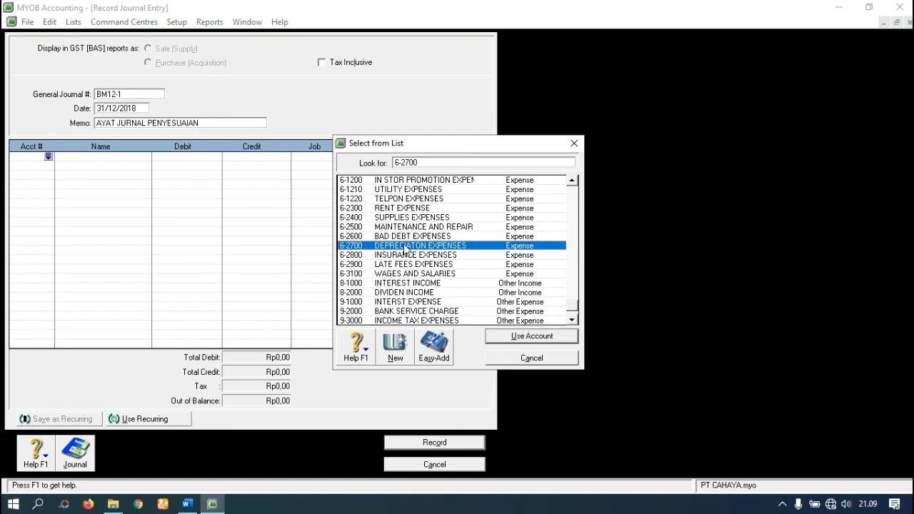
{"action": "left_click", "coordinate": [522, 337]}
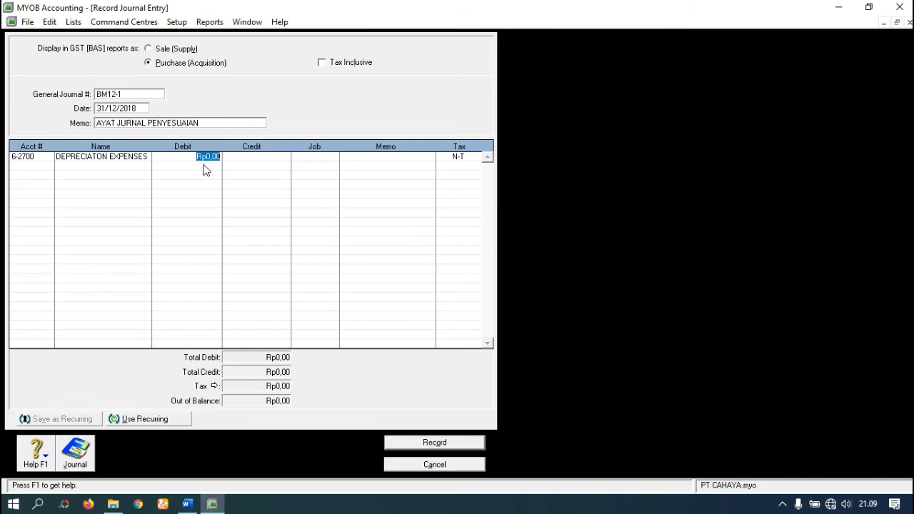
Set the debit on the DEPRECIATON EXPENSES line to 1.000.000 for the building
{"action": "left_click", "coordinate": [187, 503]}
{"action": "left_click", "coordinate": [187, 503]}
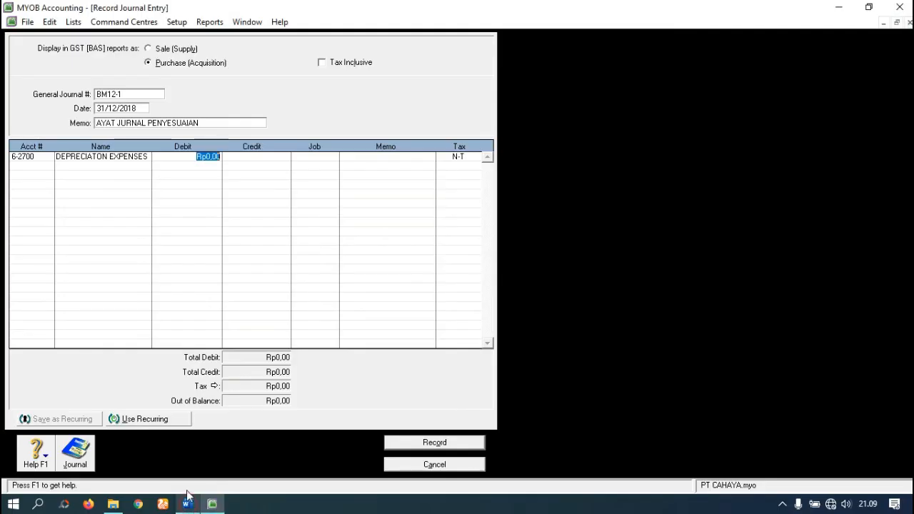
{"action": "type", "text": "10000"}
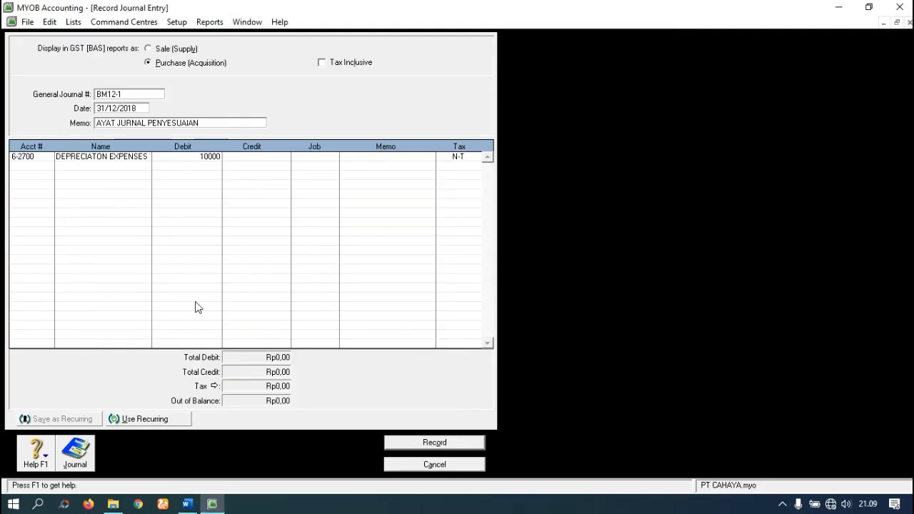
{"action": "type", "text": "00"}
{"action": "key", "text": "Tab"}
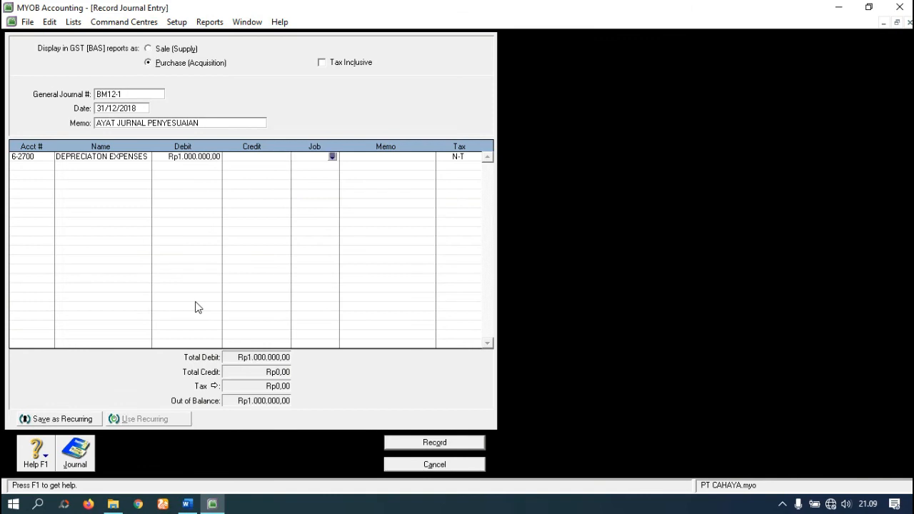
Add a second journal line for account 1-3220 BUILDING ACCUM DEPR and accept a credit of 1.000.000
{"action": "key", "text": "Tab"}
{"action": "key", "text": "Tab"}
{"action": "key", "text": "Tab"}
{"action": "key", "text": "Tab"}
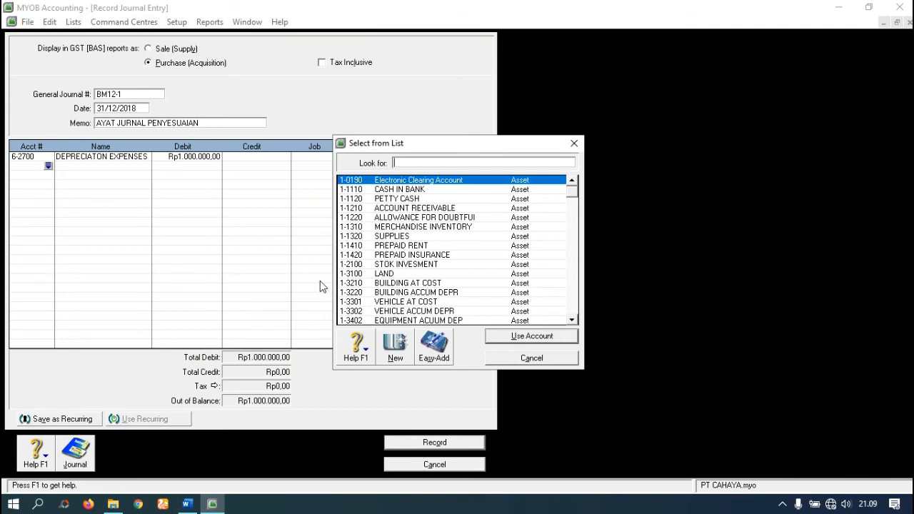
{"action": "left_click", "coordinate": [420, 293]}
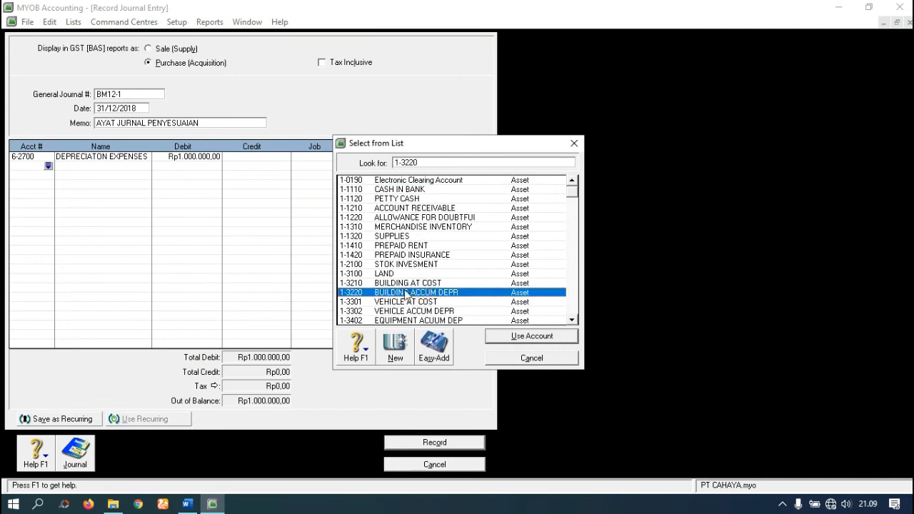
{"action": "left_click", "coordinate": [520, 343]}
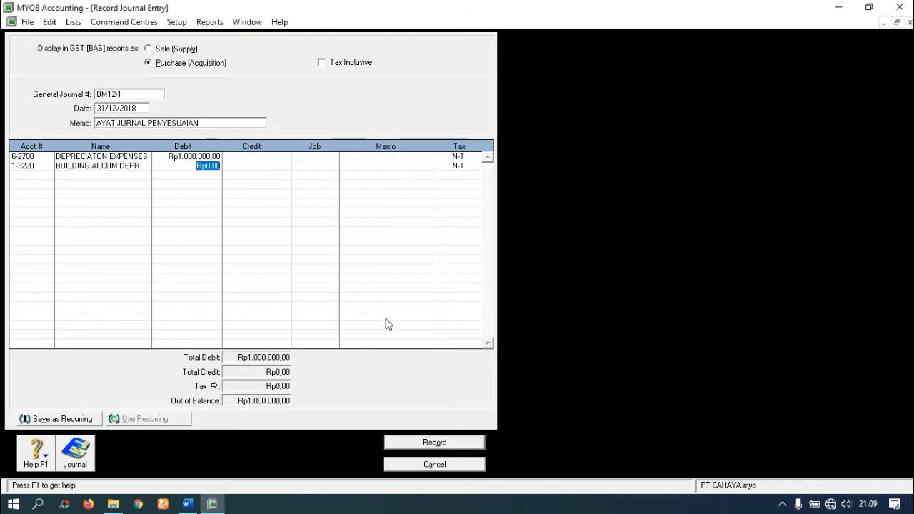
{"action": "key", "text": "Tab"}
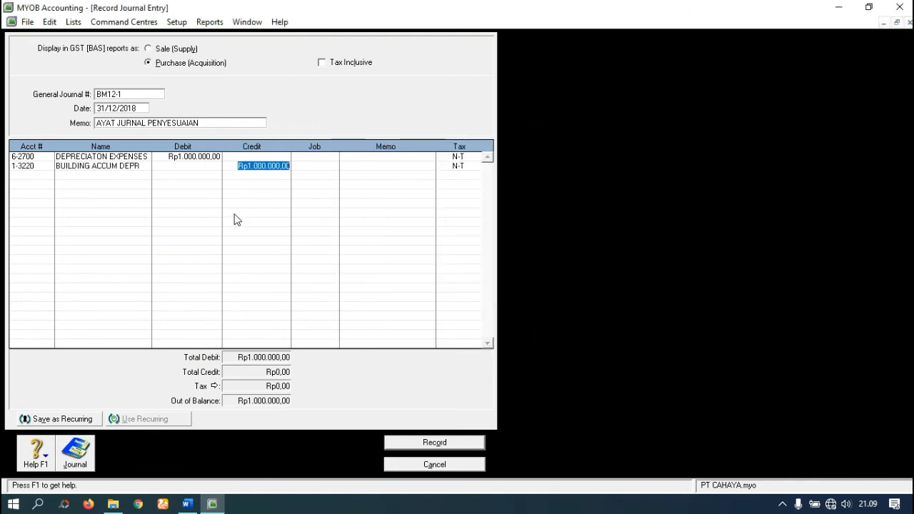
{"action": "key", "text": "Tab"}
{"action": "key", "text": "Tab"}
{"action": "key", "text": "Tab"}
{"action": "key", "text": "Tab"}
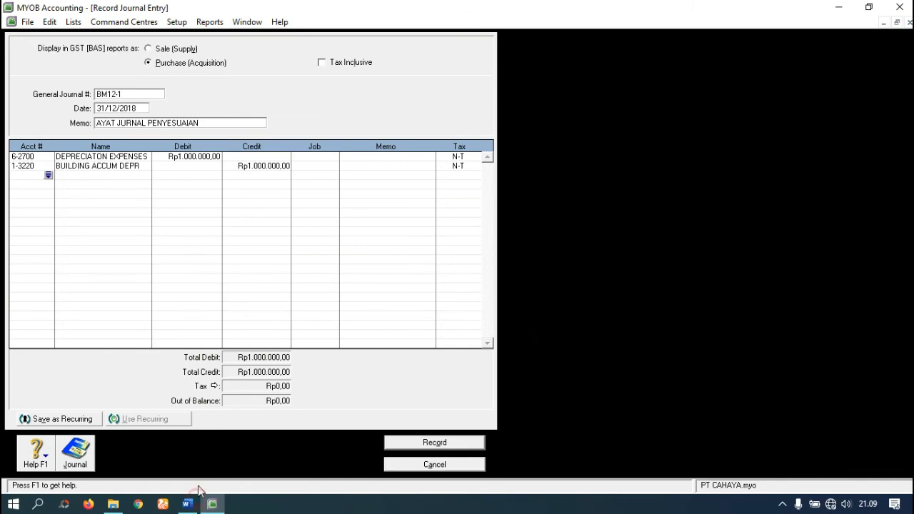
Check the equipment depreciation amount on Dokumen 9 in Word and return to the journal entry in MYOB
{"action": "left_click", "coordinate": [187, 504]}
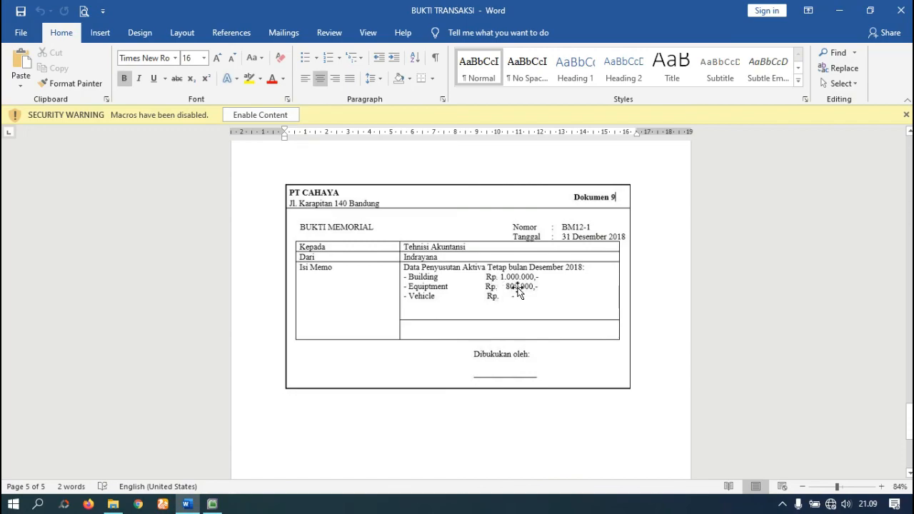
{"action": "left_click", "coordinate": [221, 504]}
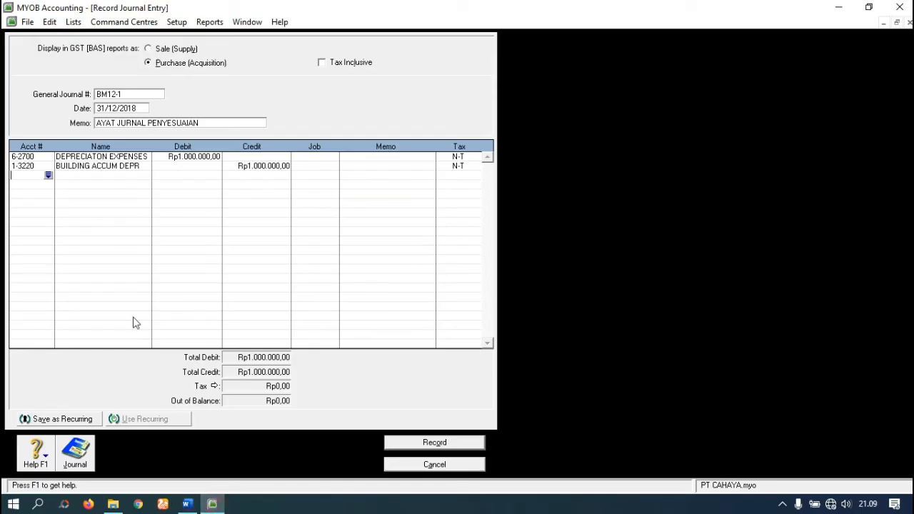
{"action": "left_click", "coordinate": [47, 175]}
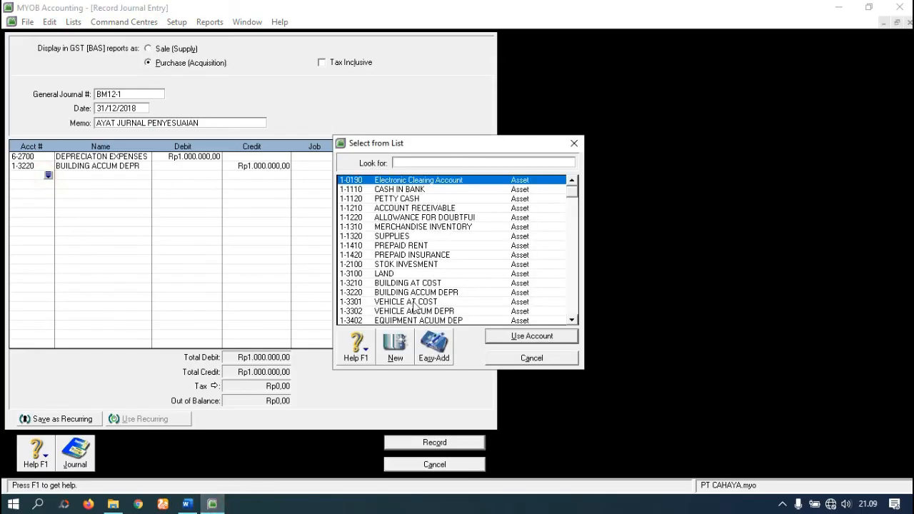
{"action": "left_click", "coordinate": [572, 320]}
{"action": "left_click", "coordinate": [572, 320]}
{"action": "left_click", "coordinate": [573, 320]}
{"action": "left_click", "coordinate": [573, 320]}
{"action": "left_click", "coordinate": [573, 320]}
{"action": "left_click", "coordinate": [572, 320]}
{"action": "left_click", "coordinate": [573, 320]}
{"action": "left_click", "coordinate": [573, 319]}
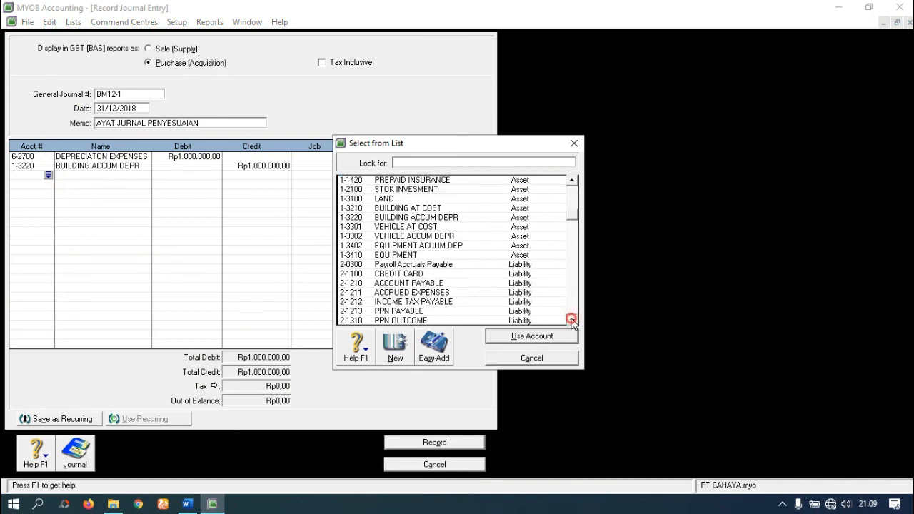
{"action": "left_click", "coordinate": [573, 320]}
{"action": "left_click", "coordinate": [573, 320]}
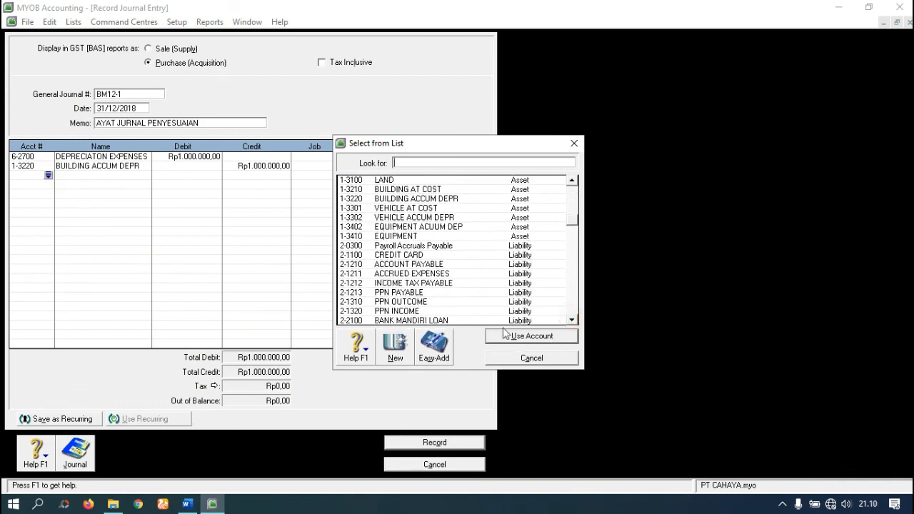
{"action": "left_click", "coordinate": [561, 363]}
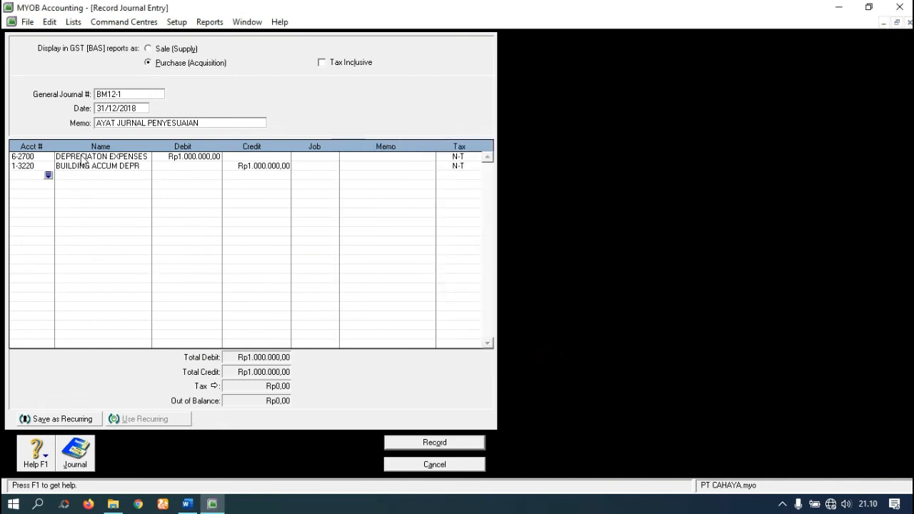
Set the debit on the DEPRECIATON EXPENSES line to 1.800.000 and advance to the empty third journal line
{"action": "left_click", "coordinate": [194, 157]}
{"action": "type", "text": "1.800.000"}
{"action": "key", "text": "Tab"}
{"action": "key", "text": "Tab"}
{"action": "key", "text": "Tab"}
{"action": "key", "text": "Tab"}
{"action": "key", "text": "Tab"}
{"action": "key", "text": "Tab"}
{"action": "key", "text": "Tab"}
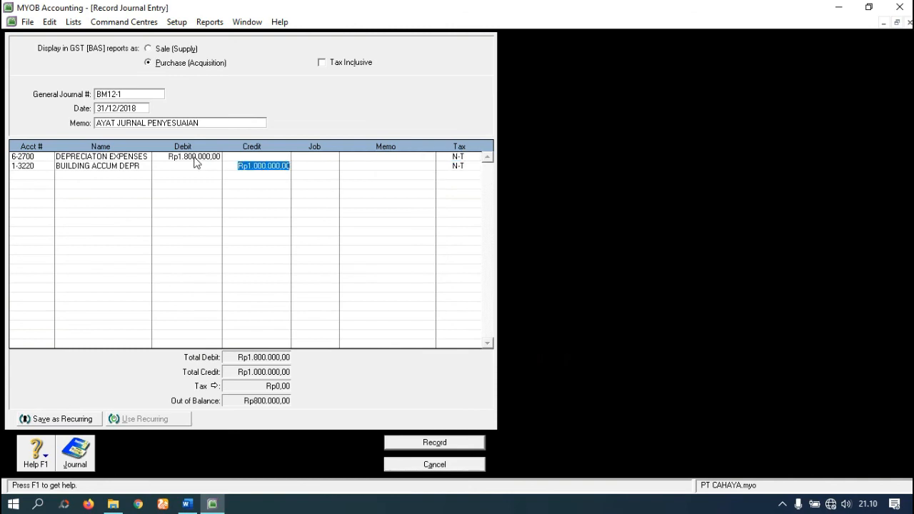
{"action": "key", "text": "Tab"}
{"action": "key", "text": "Tab"}
{"action": "key", "text": "Tab"}
{"action": "key", "text": "Tab"}
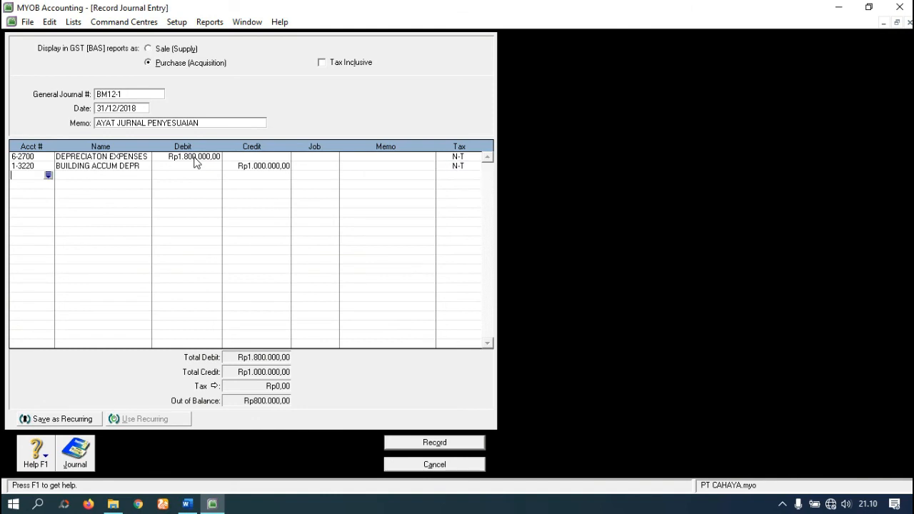
Add a third journal line for account 1-3402 EQUIPMENT ACUUM DEP and accept a credit of 800.000
{"action": "key", "text": "Tab"}
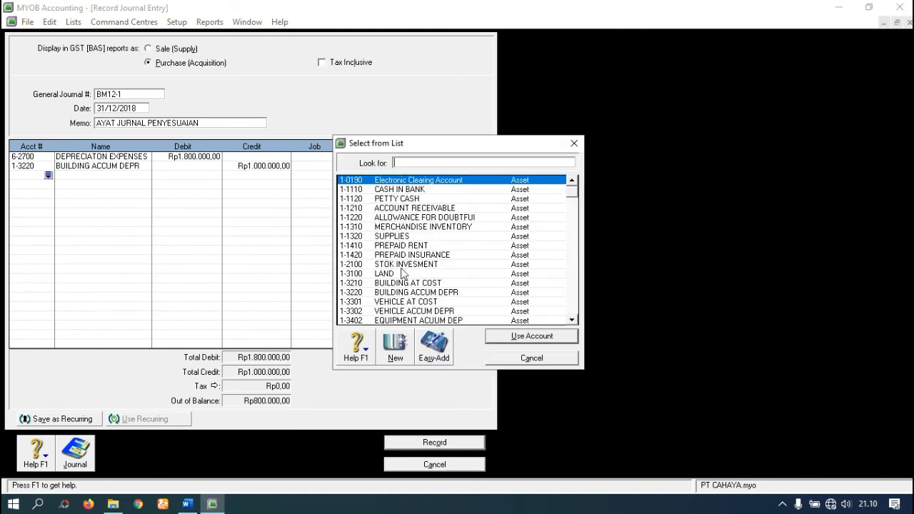
{"action": "left_click", "coordinate": [573, 320]}
{"action": "left_click", "coordinate": [572, 321]}
{"action": "left_click", "coordinate": [572, 321]}
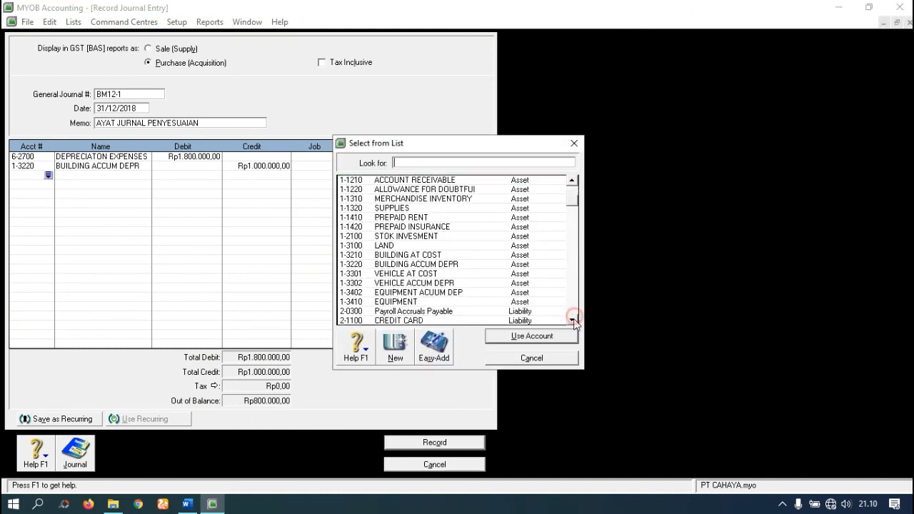
{"action": "left_click", "coordinate": [573, 321]}
{"action": "left_click", "coordinate": [573, 321]}
{"action": "left_click", "coordinate": [573, 321]}
{"action": "left_click", "coordinate": [573, 320]}
{"action": "left_click", "coordinate": [573, 320]}
{"action": "left_click", "coordinate": [573, 321]}
{"action": "left_click", "coordinate": [573, 320]}
{"action": "left_click", "coordinate": [573, 321]}
{"action": "left_click", "coordinate": [573, 321]}
{"action": "left_click", "coordinate": [573, 320]}
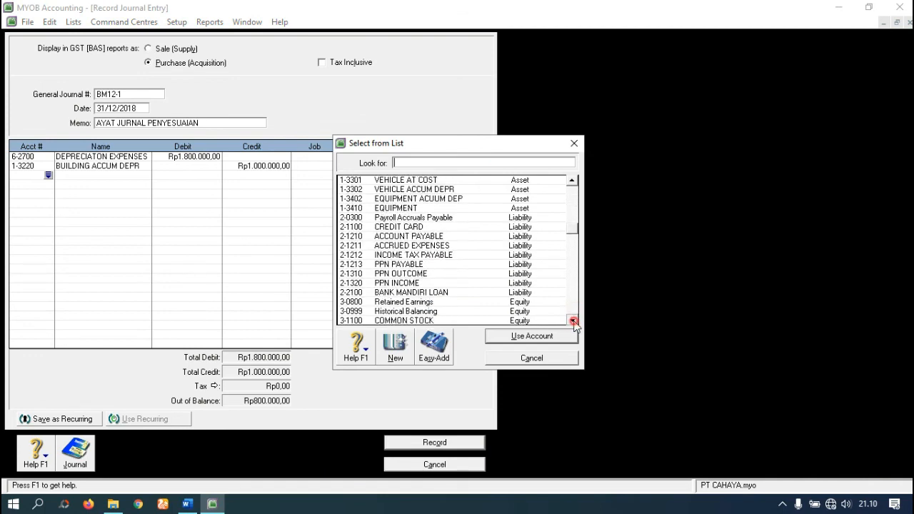
{"action": "left_click", "coordinate": [572, 181]}
{"action": "left_click", "coordinate": [572, 181]}
{"action": "left_click", "coordinate": [398, 217]}
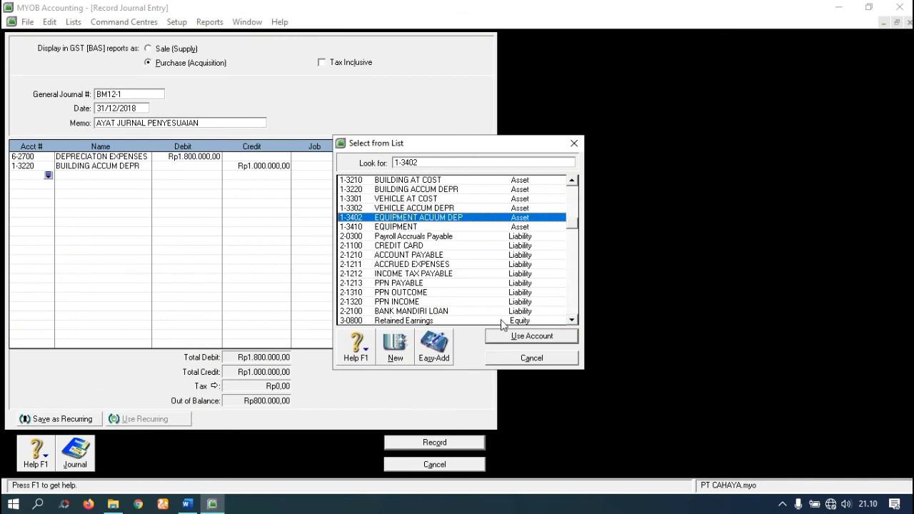
{"action": "left_click", "coordinate": [514, 337]}
{"action": "key", "text": "Tab"}
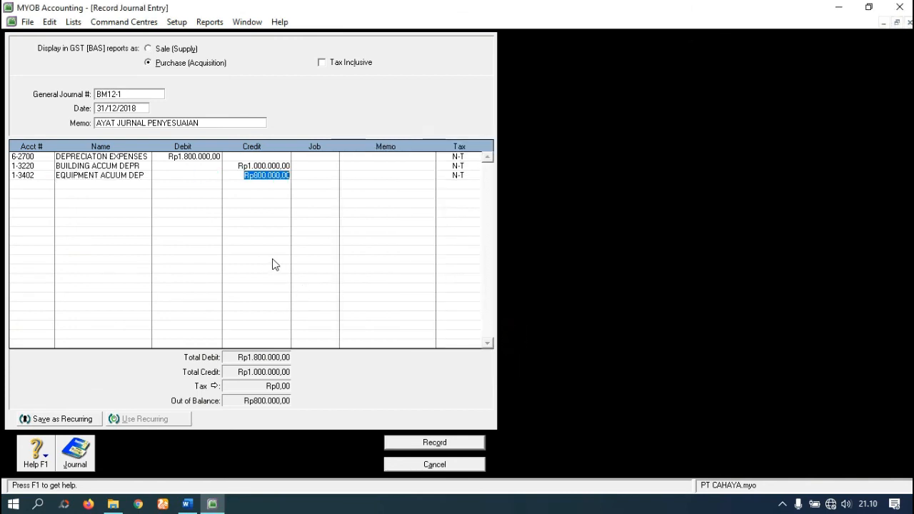
{"action": "key", "text": "Tab"}
{"action": "key", "text": "Tab"}
{"action": "key", "text": "Tab"}
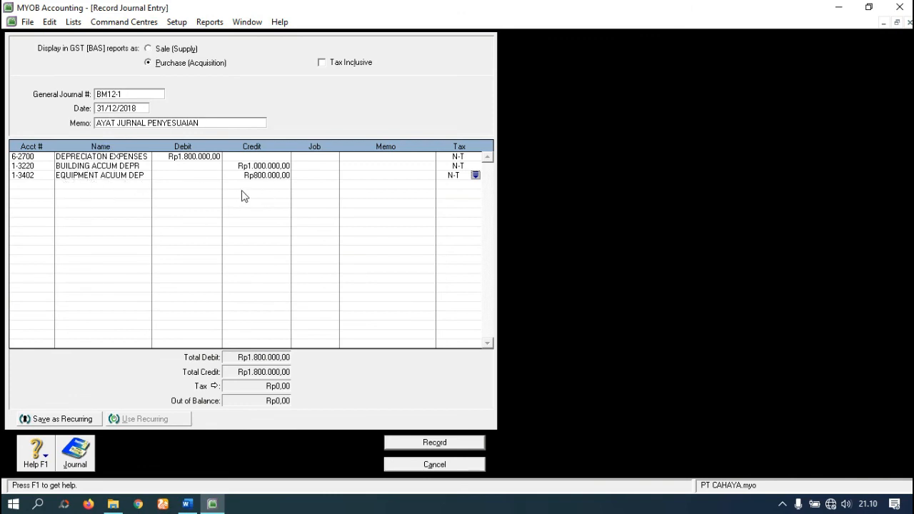
Compare the entry with Dokumen 9 in Word, record general journal BM12-1 in MYOB and close the journal form
{"action": "left_click", "coordinate": [187, 504]}
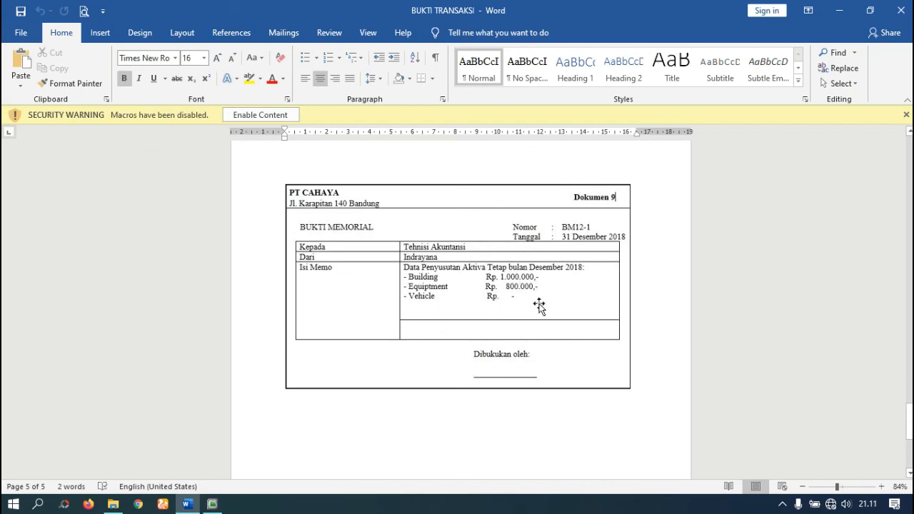
{"action": "left_click", "coordinate": [212, 504]}
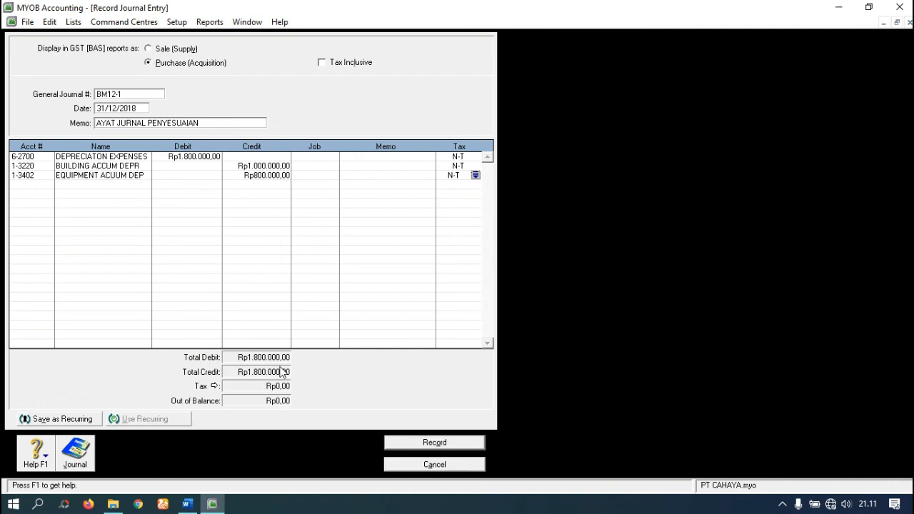
{"action": "left_click", "coordinate": [431, 444]}
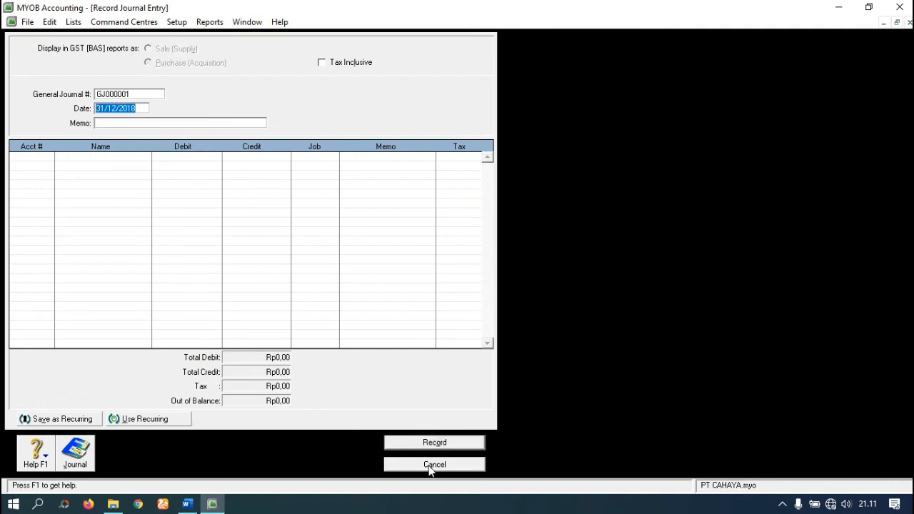
{"action": "left_click", "coordinate": [432, 465]}
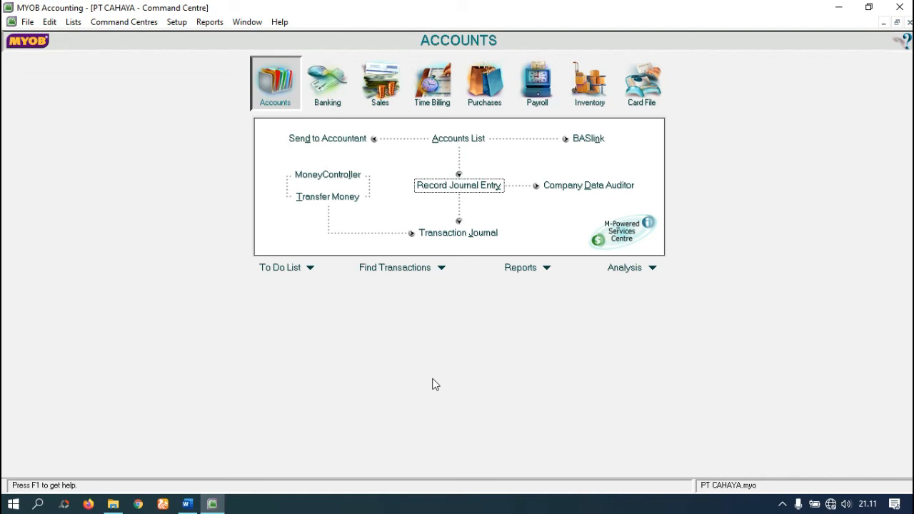
View a blank journal entry form and close it, look back over Dokumen 9 in Word, and return to MYOB
{"action": "left_click", "coordinate": [473, 188]}
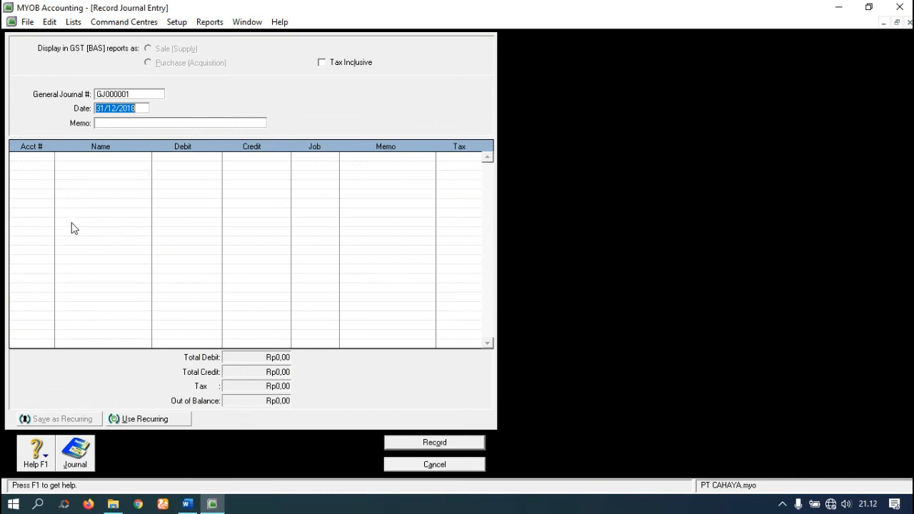
{"action": "left_click", "coordinate": [431, 465]}
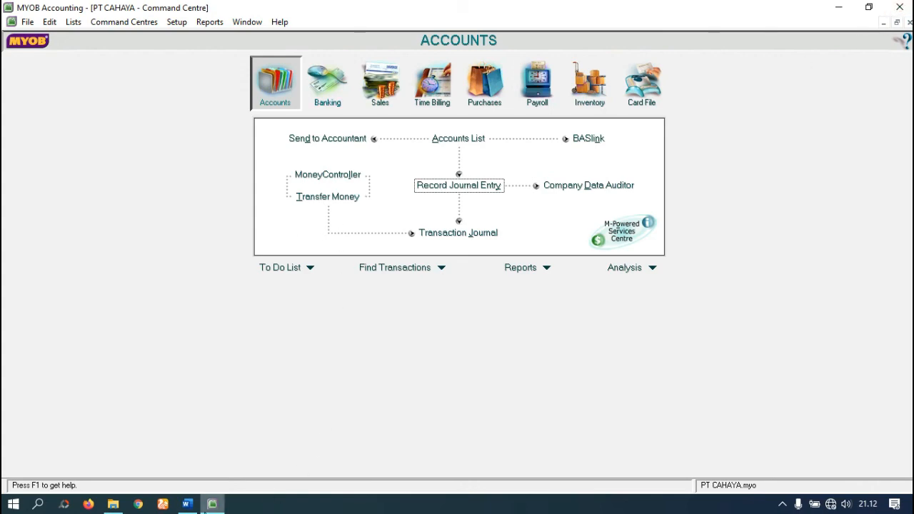
{"action": "left_click", "coordinate": [187, 504]}
{"action": "mouse_move", "coordinate": [909, 420]}
{"action": "left_mouse_down"}
{"action": "mouse_move", "coordinate": [896, 140]}
{"action": "mouse_move", "coordinate": [911, 199]}
{"action": "mouse_move", "coordinate": [910, 383]}
{"action": "left_mouse_up"}
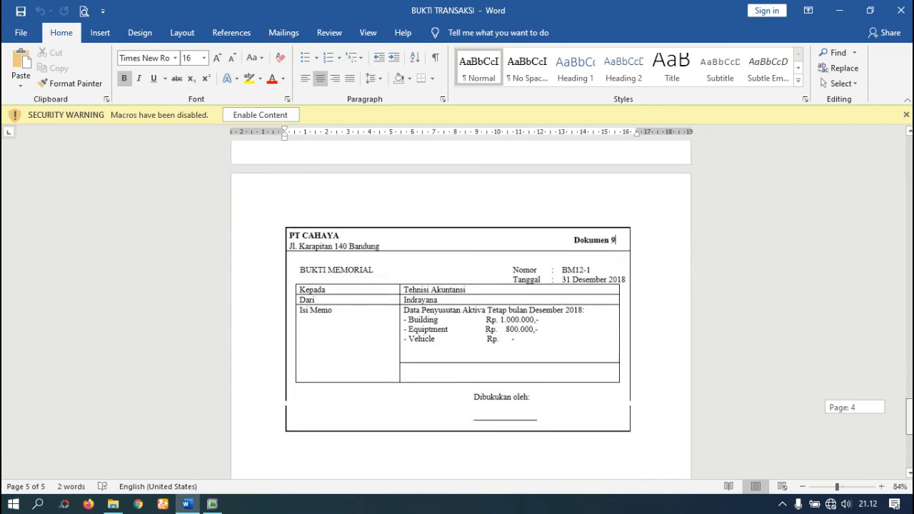
{"action": "left_click", "coordinate": [212, 504]}
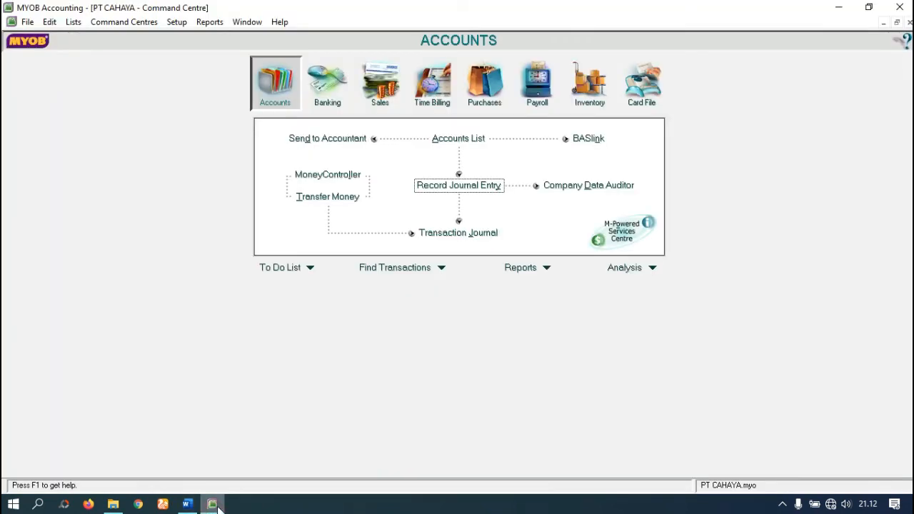